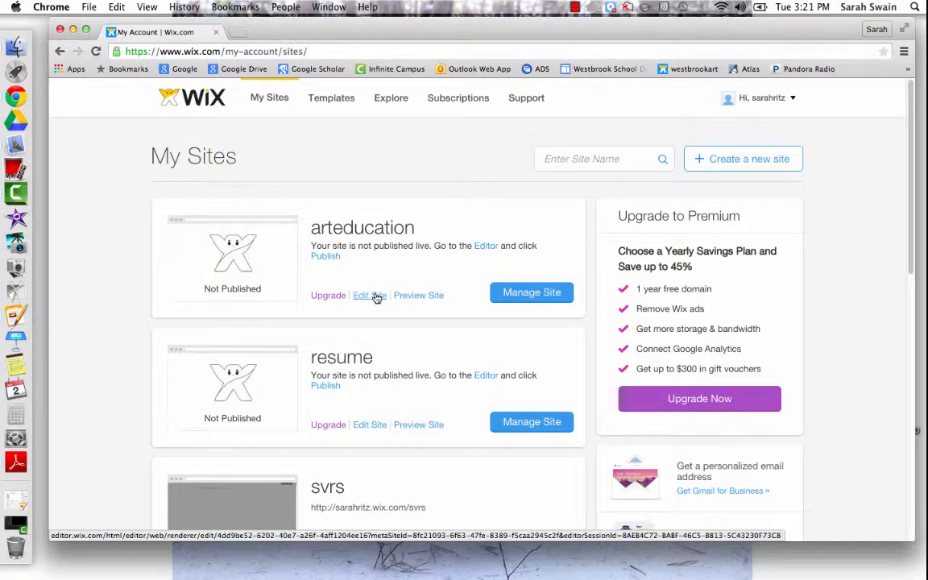
# - Open the arteducation site in the Wix editor and show its Page dropdown list
pyautogui.click(370, 296)
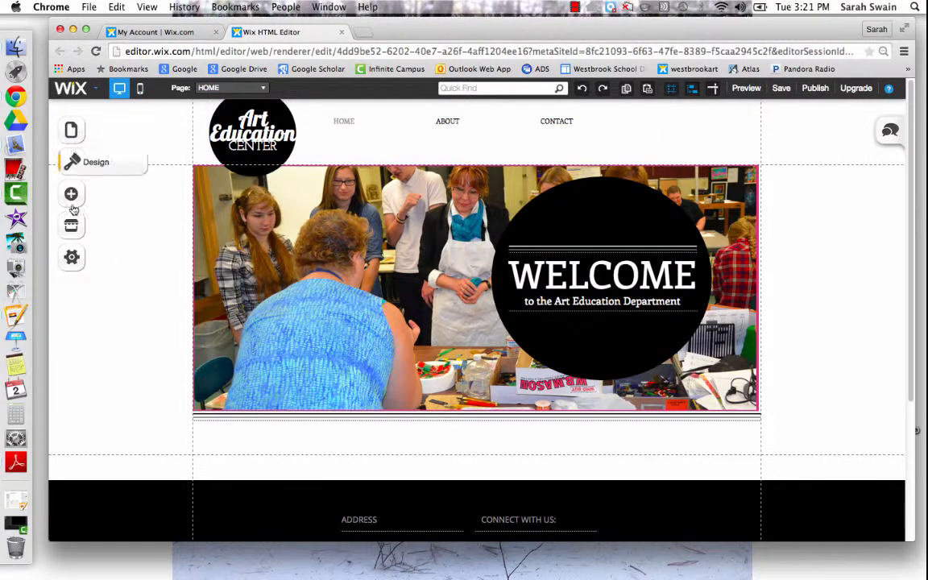
pyautogui.click(228, 90)
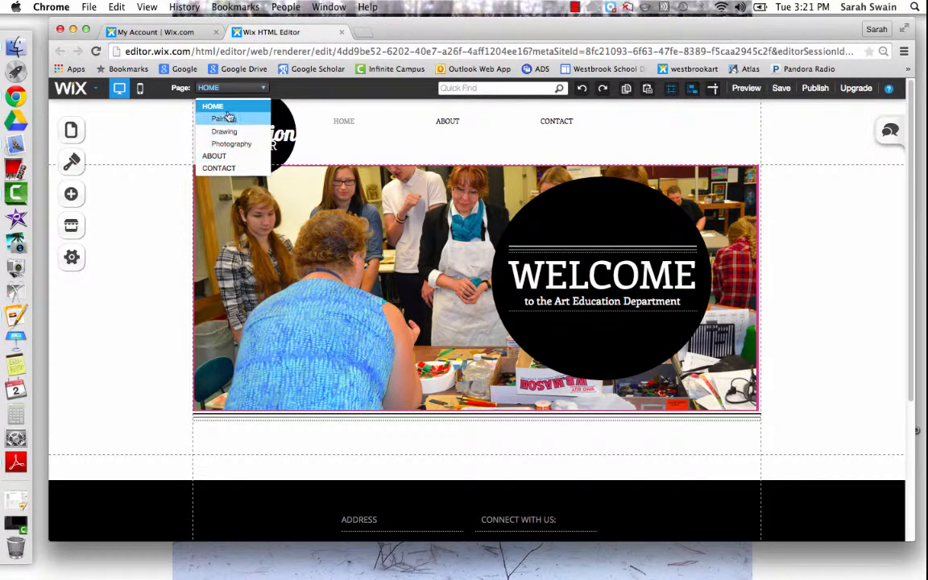
# - Switch to the ABOUT page and scroll through its Mission and History, Staff and footer sections
pyautogui.click(223, 157)
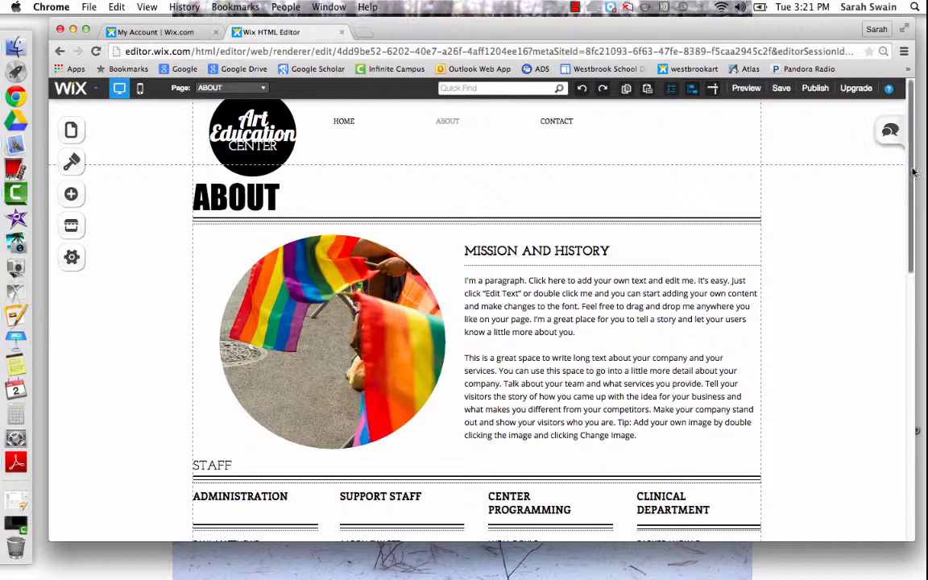
pyautogui.scroll(-2, 918, 248)
pyautogui.scroll(-10, 918, 249)
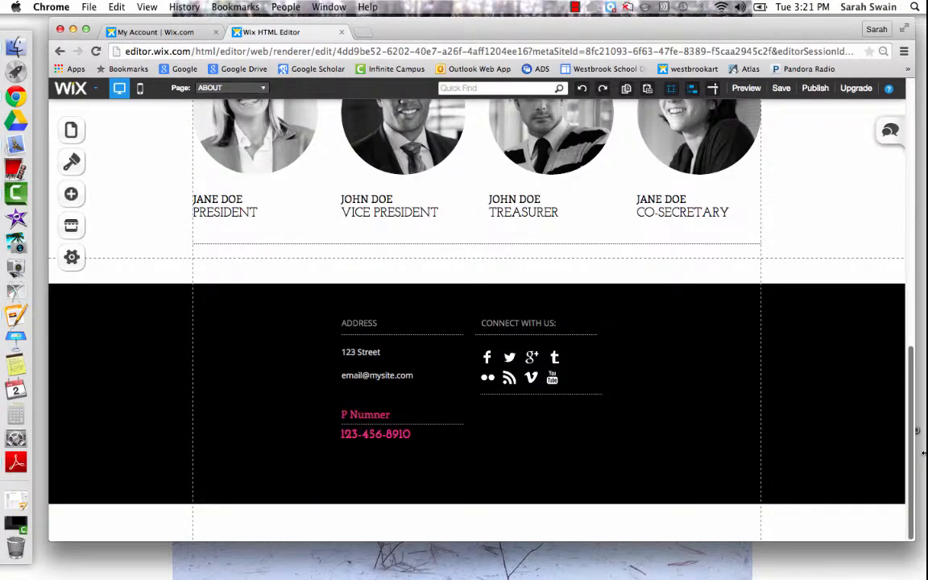
pyautogui.scroll(3, 923, 355)
pyautogui.scroll(10, 924, 354)
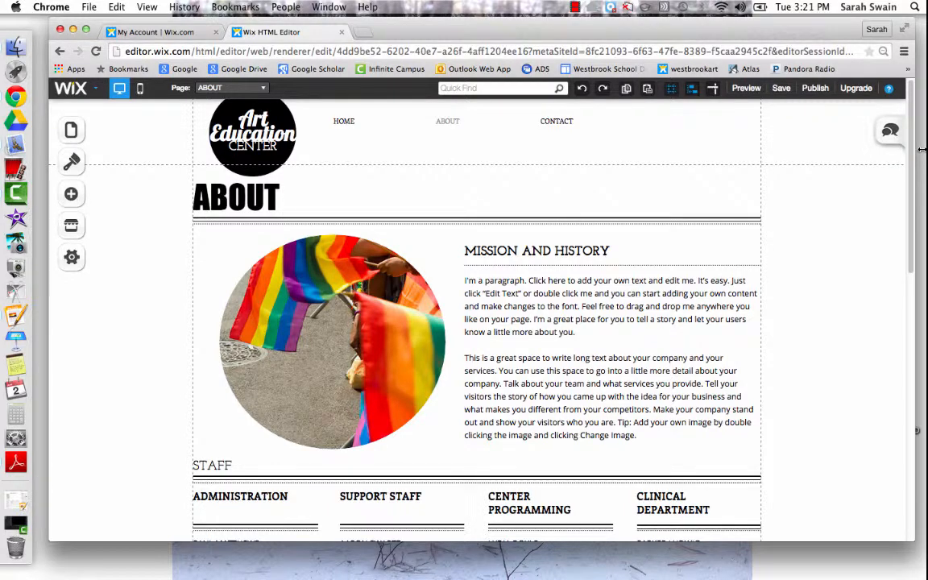
# - Open the round photo's Change Image media library, cancelling the upload file picker
pyautogui.doubleClick(290, 342)
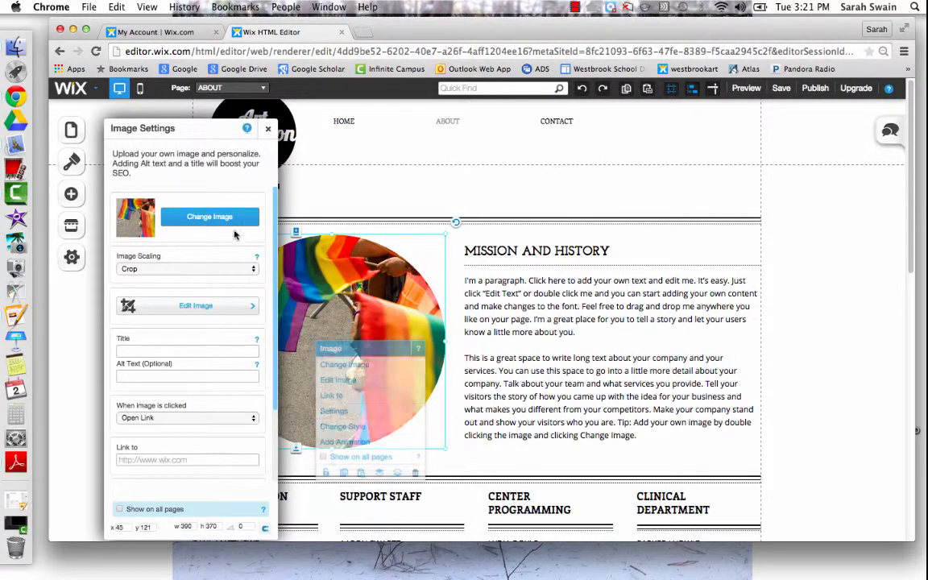
pyautogui.click(224, 217)
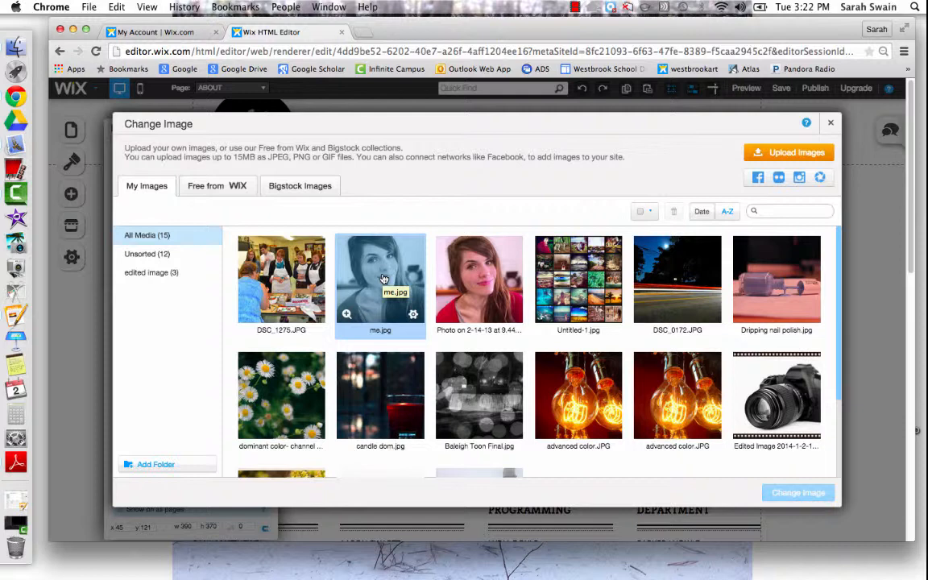
pyautogui.click(781, 161)
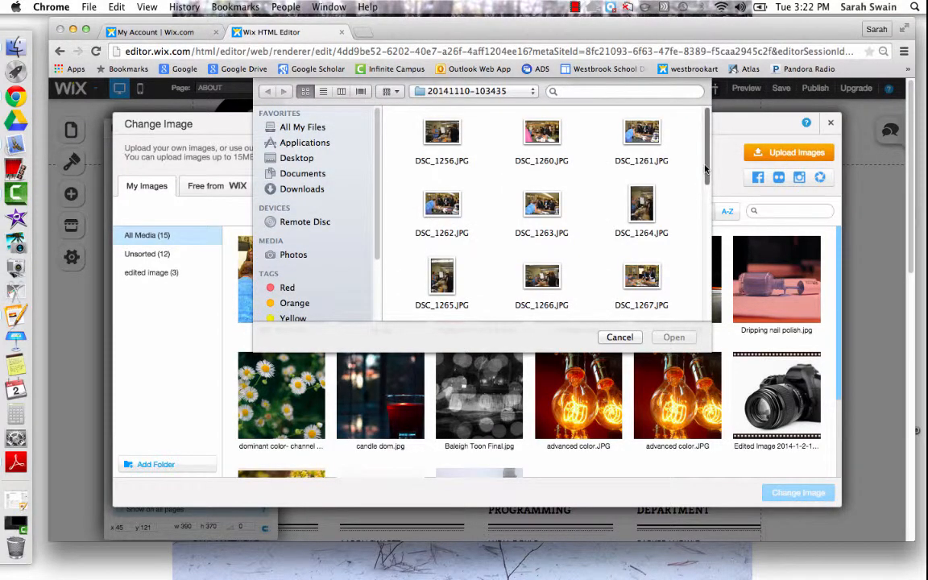
pyautogui.scroll(-5, 637, 161)
pyautogui.moveTo(729, 339); pyautogui.dragTo(691, 45)
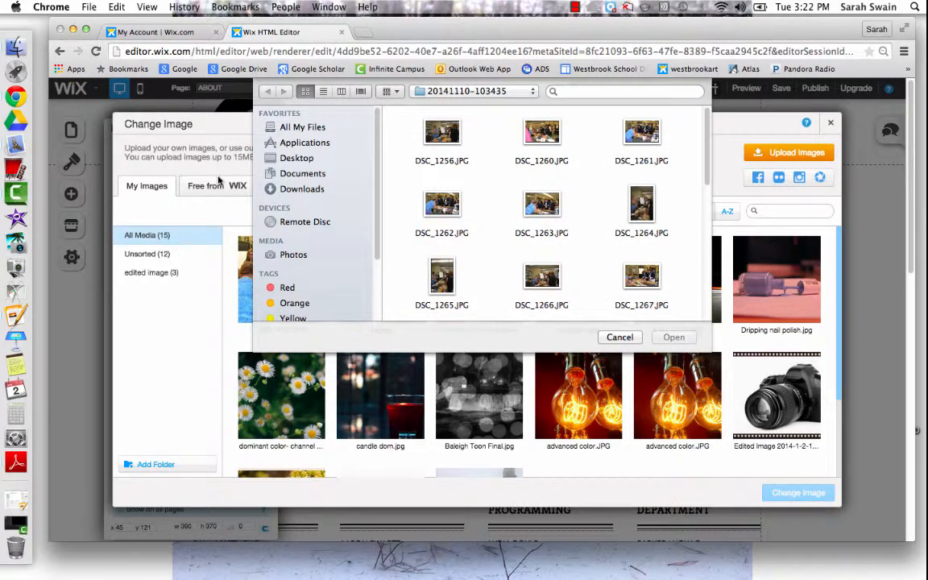
pyautogui.click(294, 255)
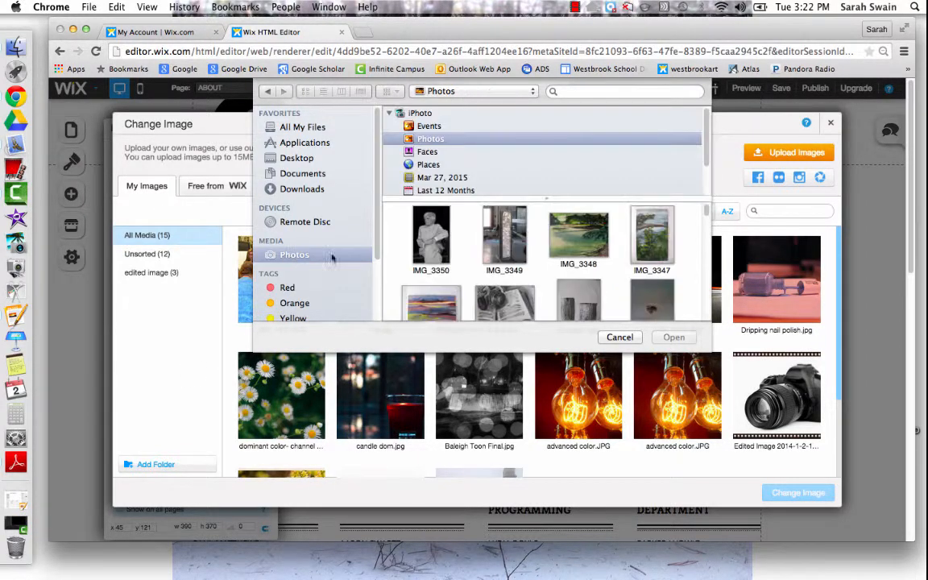
pyautogui.click(618, 337)
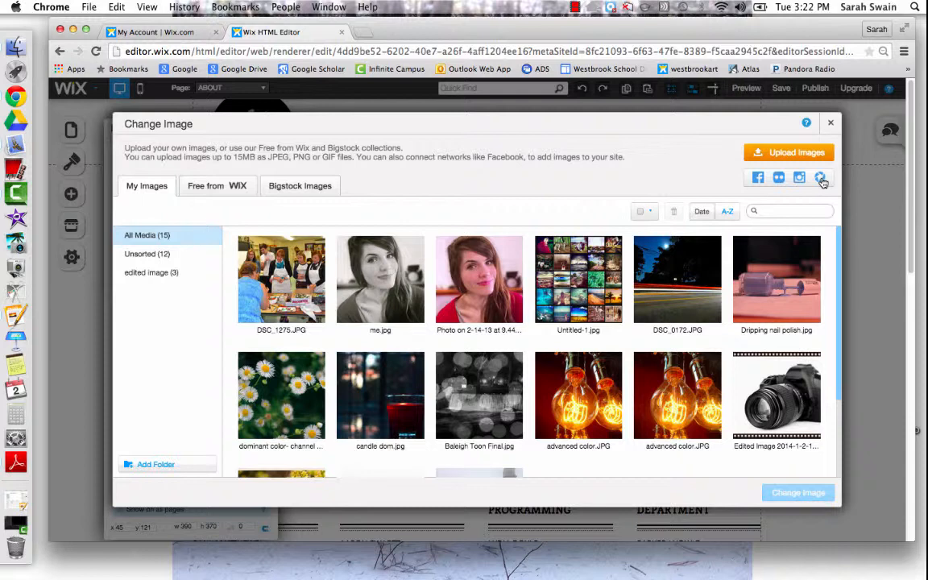
# - Upload DSC_1264.JPG to the media library and select me.jpg as the replacement photo
pyautogui.click(780, 153)
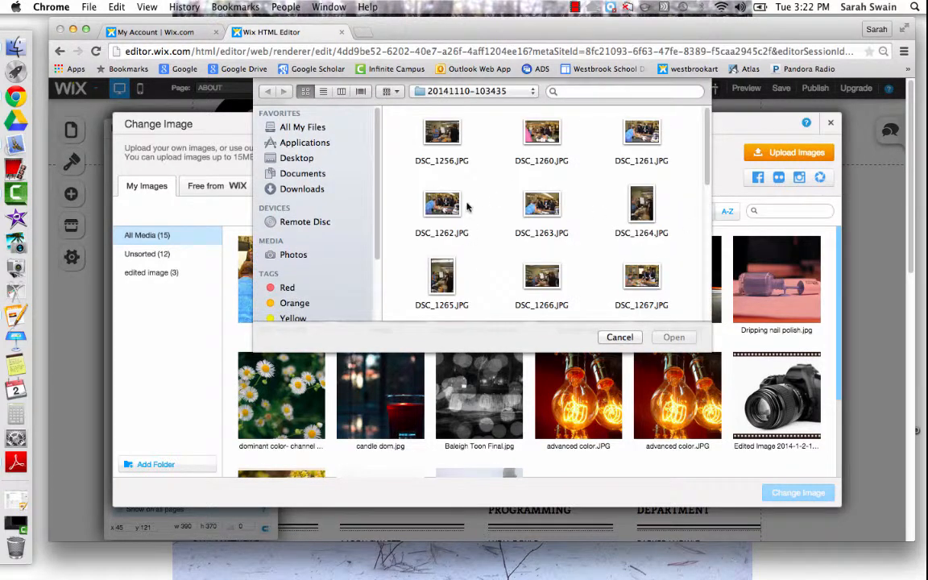
pyautogui.click(641, 206)
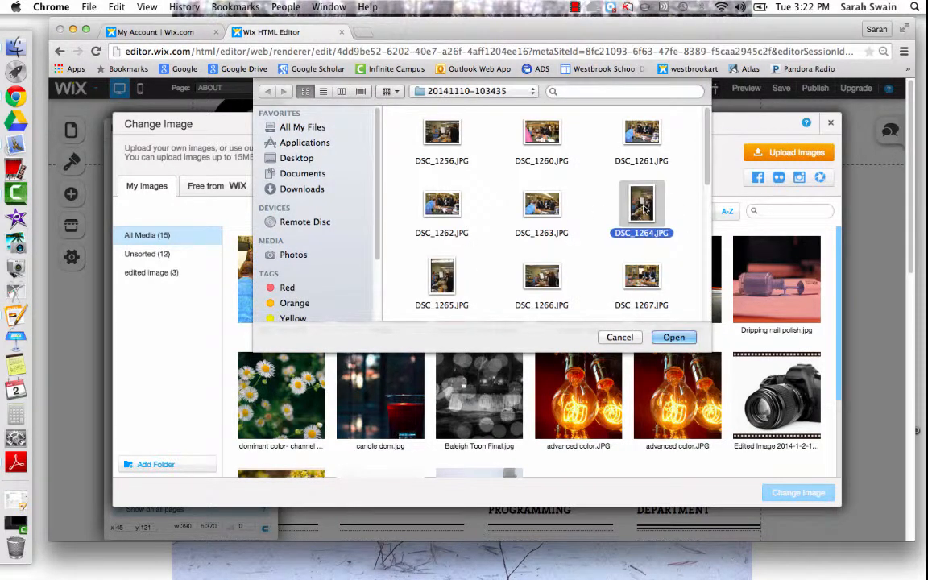
pyautogui.click(669, 337)
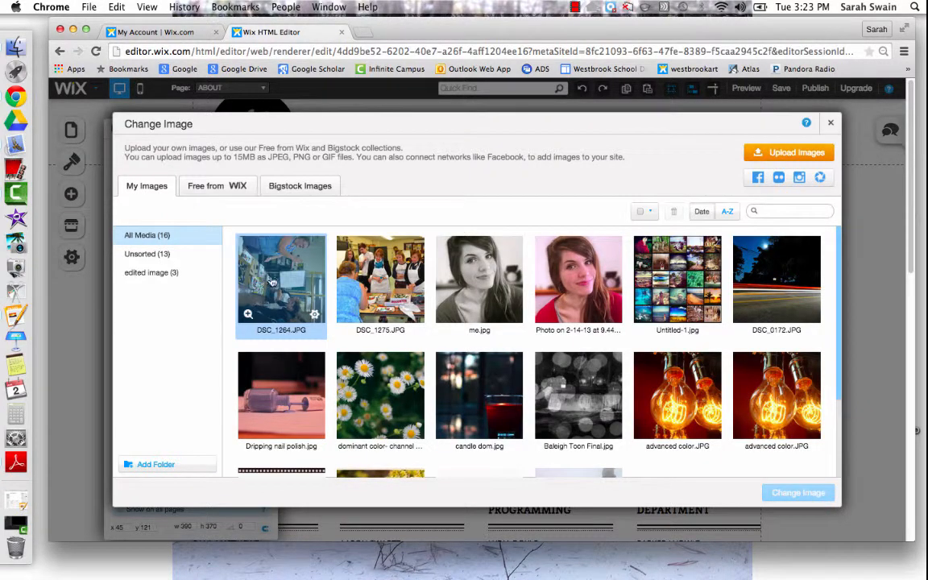
pyautogui.click(492, 286)
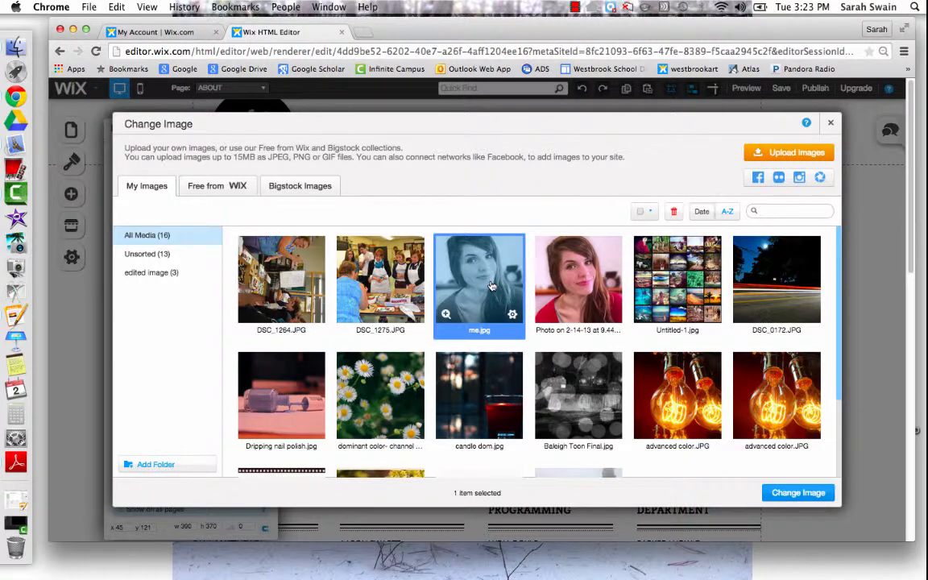
# - Apply me.jpg to the round photo and close Image Settings
pyautogui.click(798, 493)
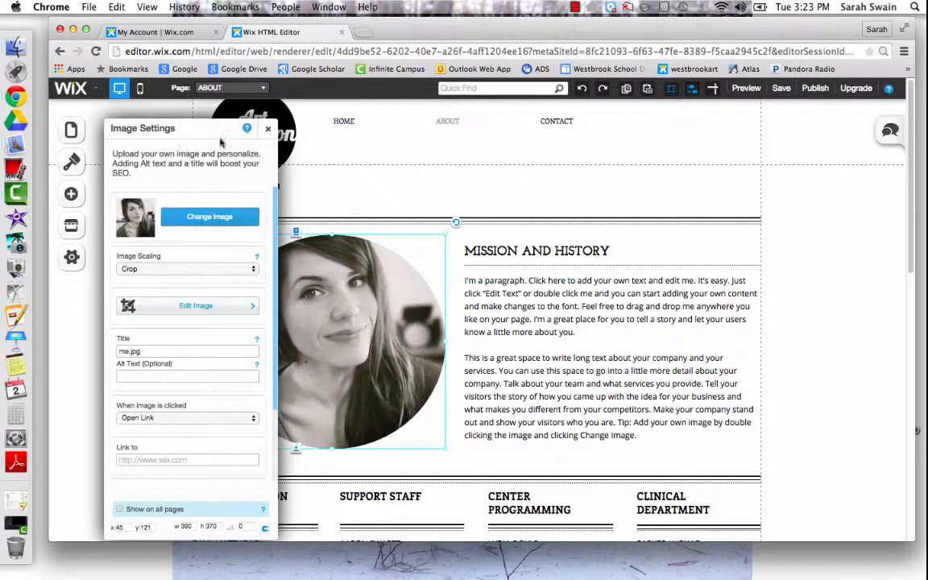
pyautogui.click(270, 129)
pyautogui.click(296, 234)
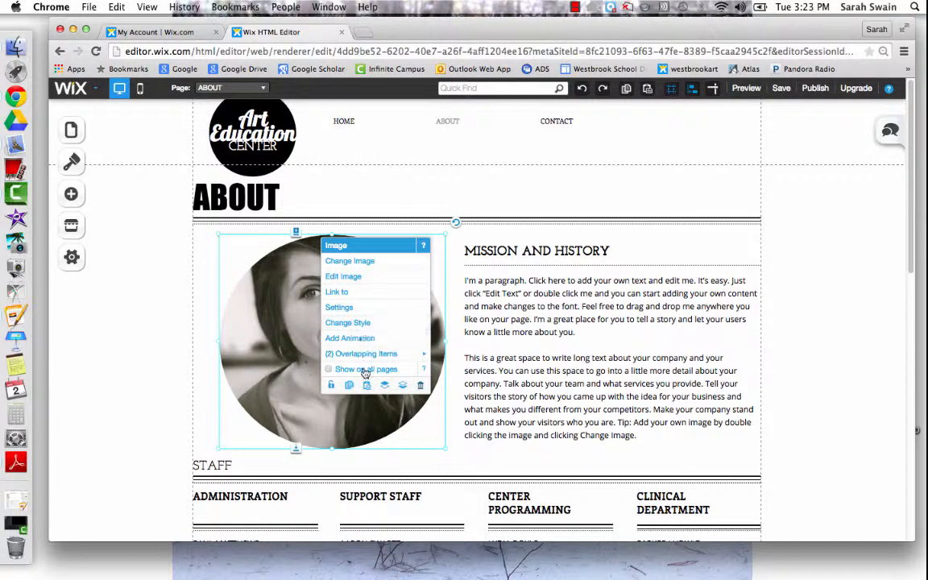
# - Open the Mission and History paragraph for text editing
pyautogui.moveTo(371, 362)
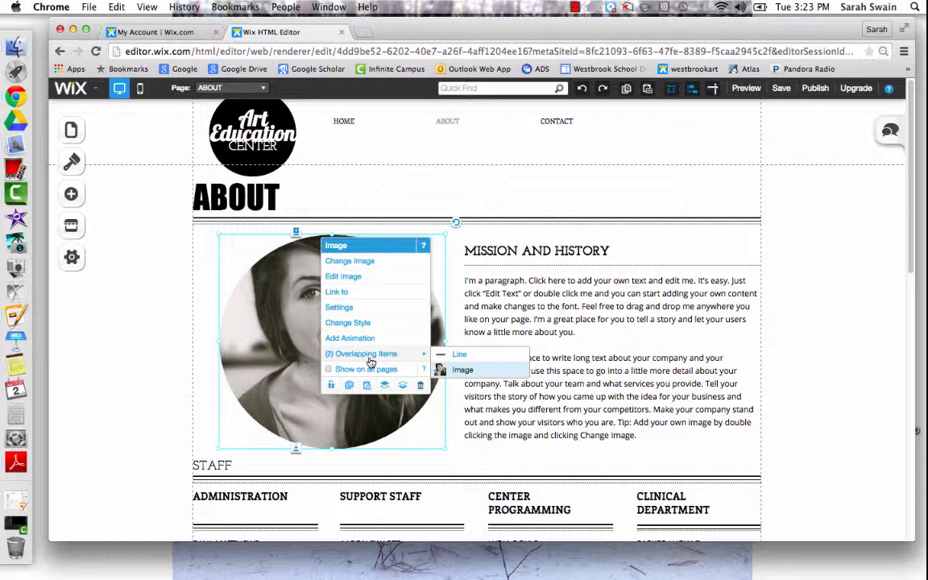
pyautogui.click(520, 319)
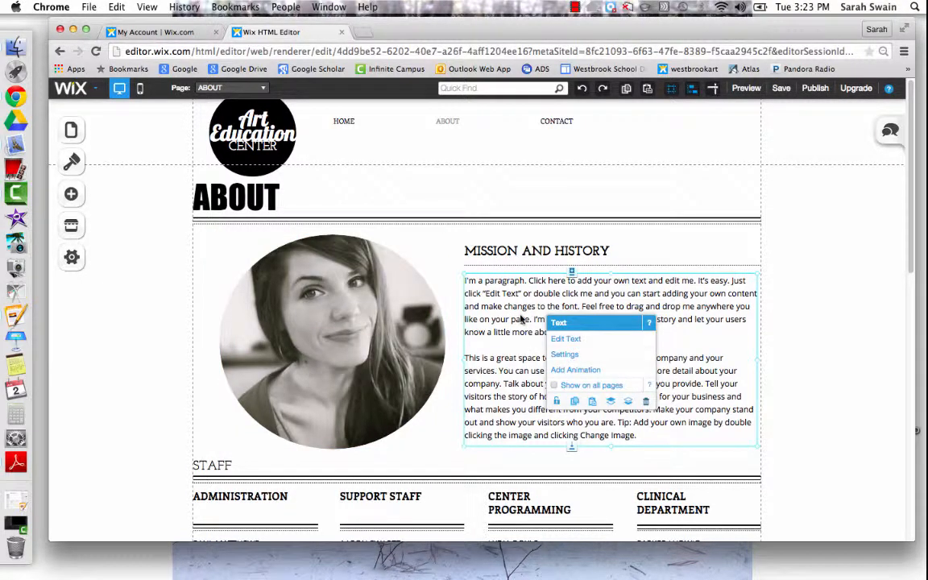
pyautogui.click(516, 254)
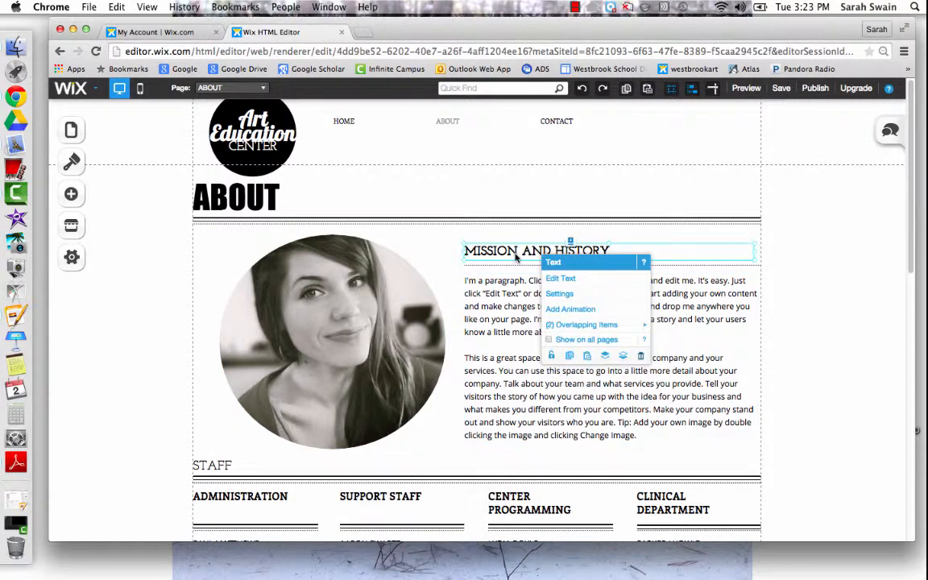
pyautogui.click(519, 304)
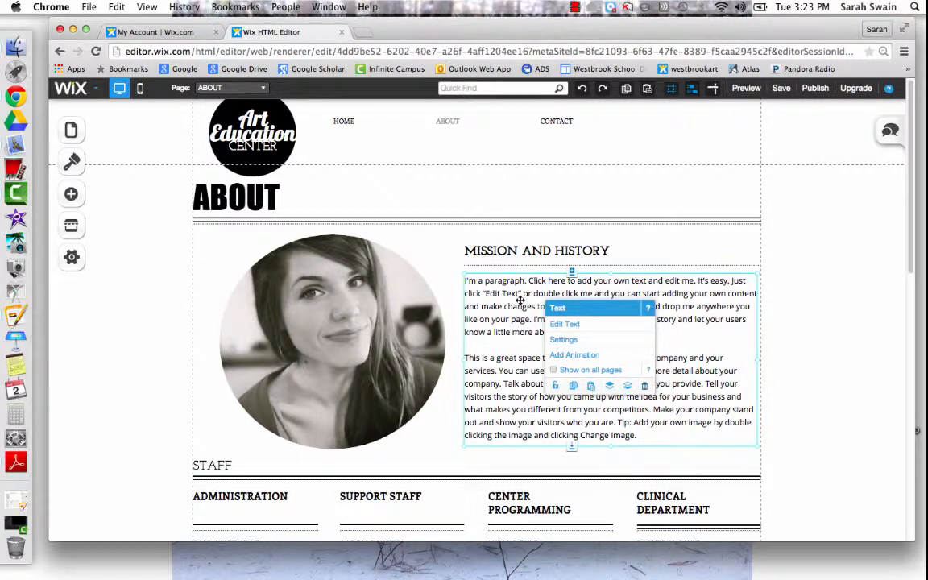
pyautogui.click(565, 324)
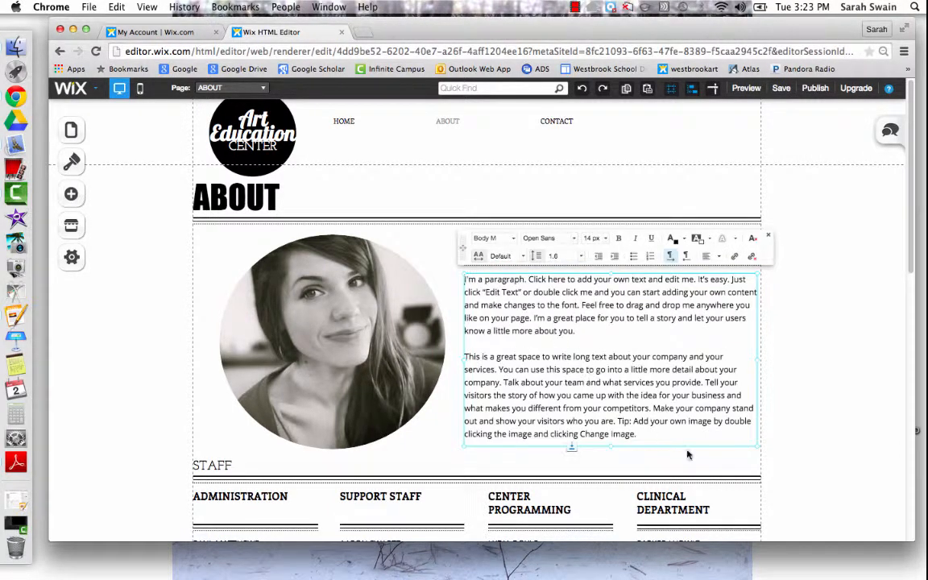
# - Select all the placeholder paragraph text, then open the ArtDepartmentDocs folder on the desktop
pyautogui.moveTo(667, 433); pyautogui.dragTo(399, 201)
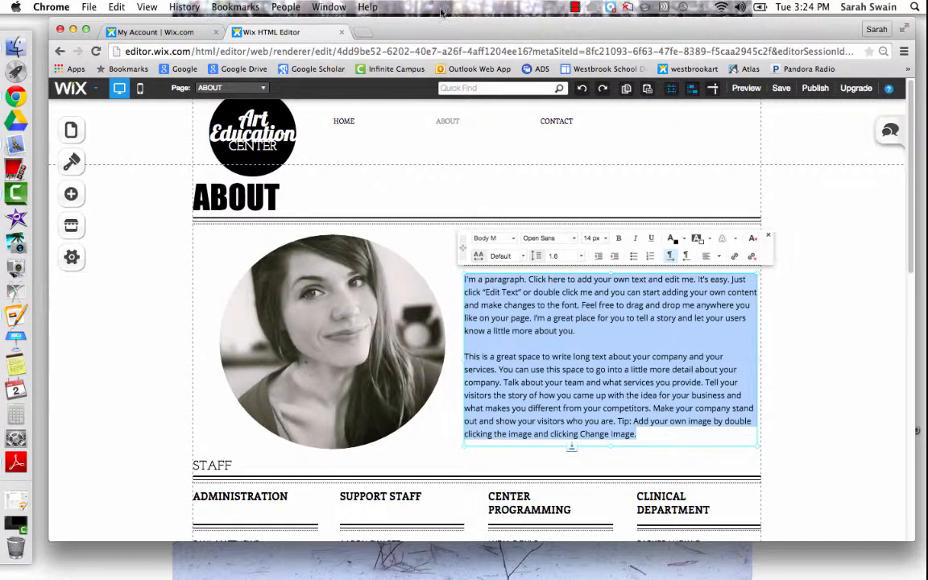
pyautogui.moveTo(445, 29); pyautogui.dragTo(421, 184)
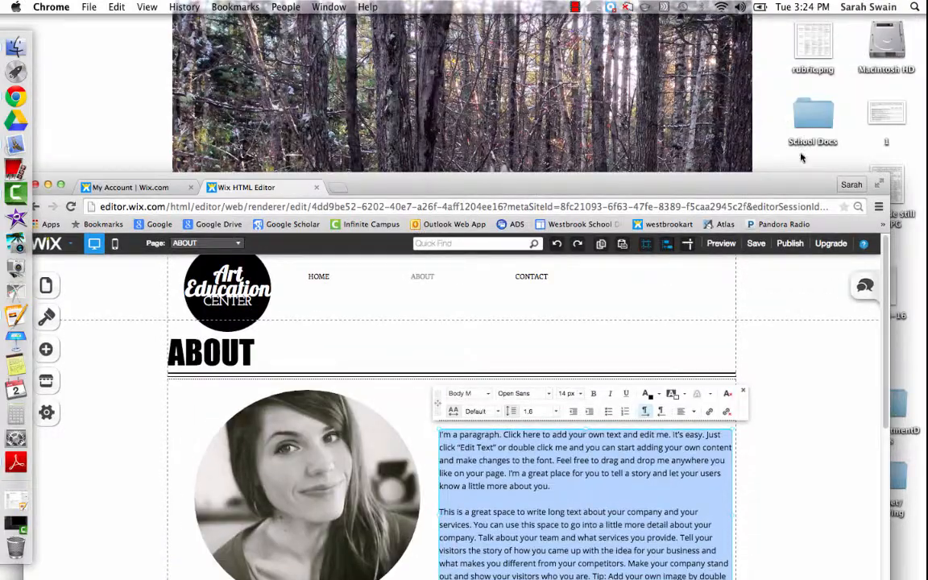
pyautogui.moveTo(789, 185); pyautogui.dragTo(708, 56)
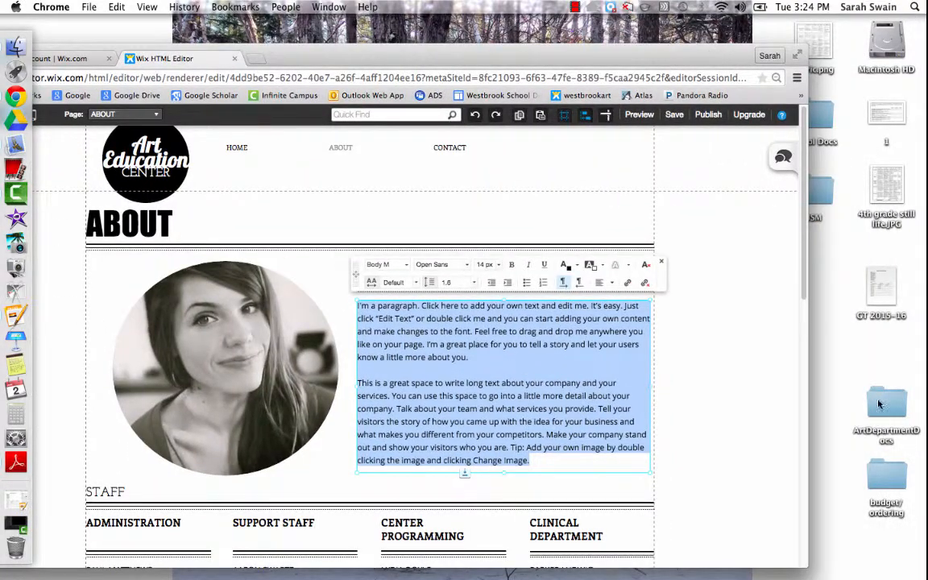
pyautogui.doubleClick(906, 439)
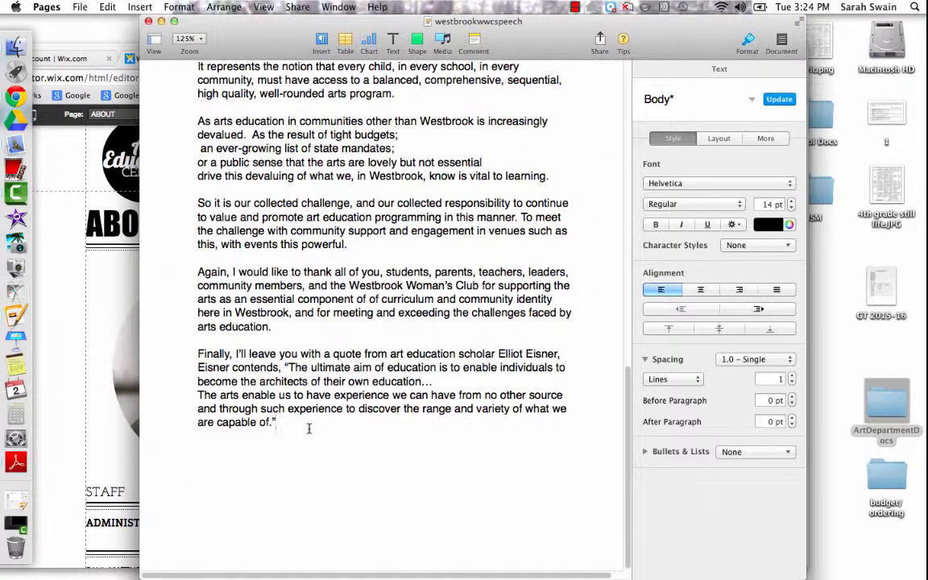
# - Select the closing Eisner quote in westbrookwwcspeech, then close Pages and Finder to return to the editor
pyautogui.moveTo(294, 425); pyautogui.dragTo(287, 367)
pyautogui.press('super+c')
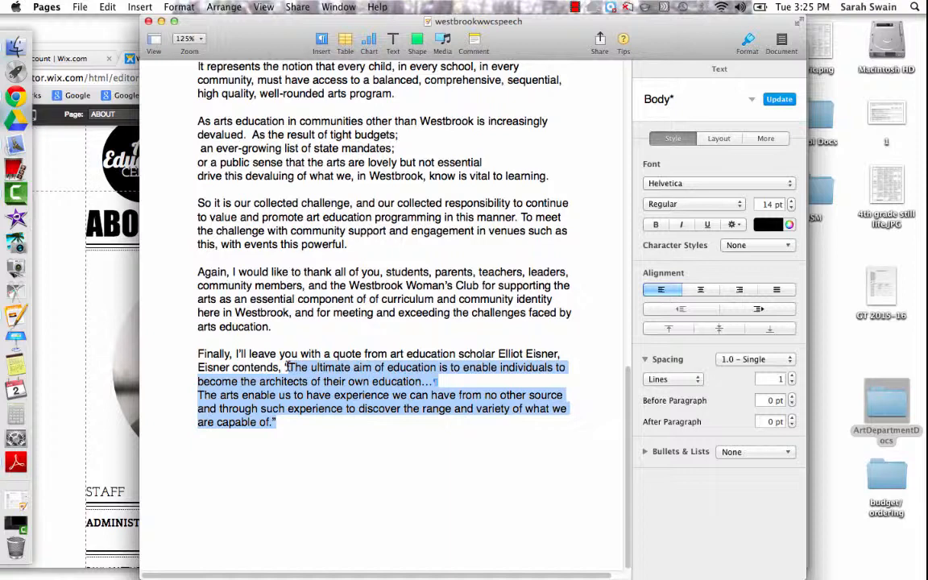
pyautogui.click(149, 21)
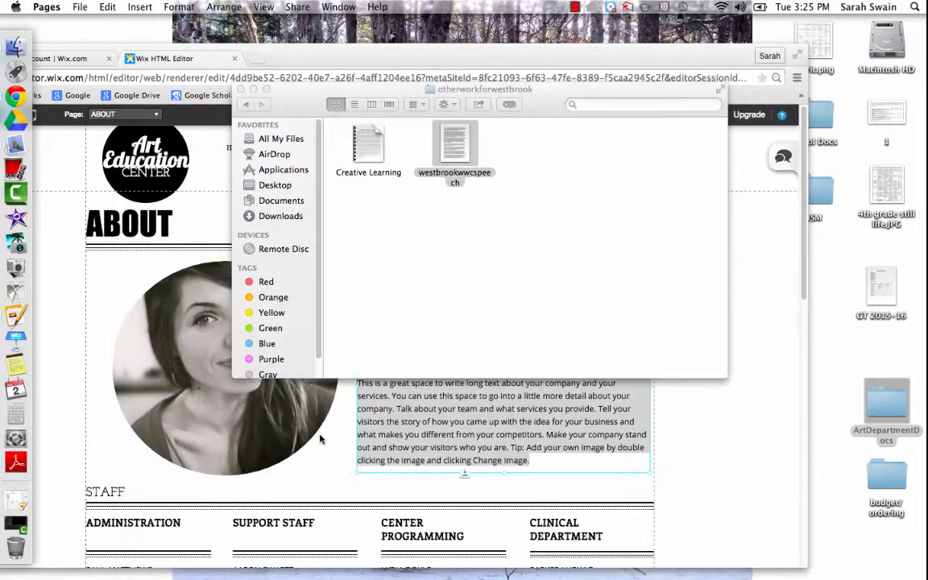
pyautogui.click(241, 89)
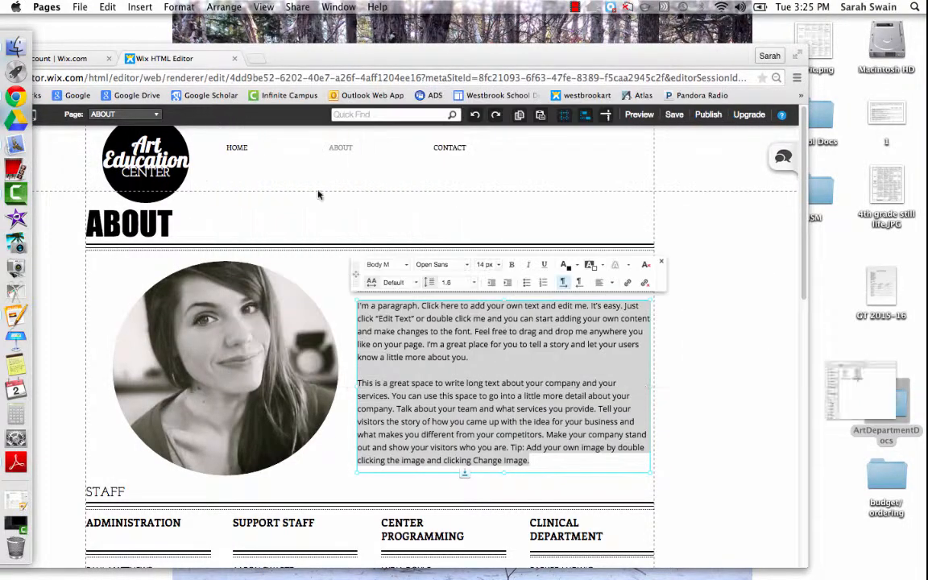
pyautogui.press('super+Tab')
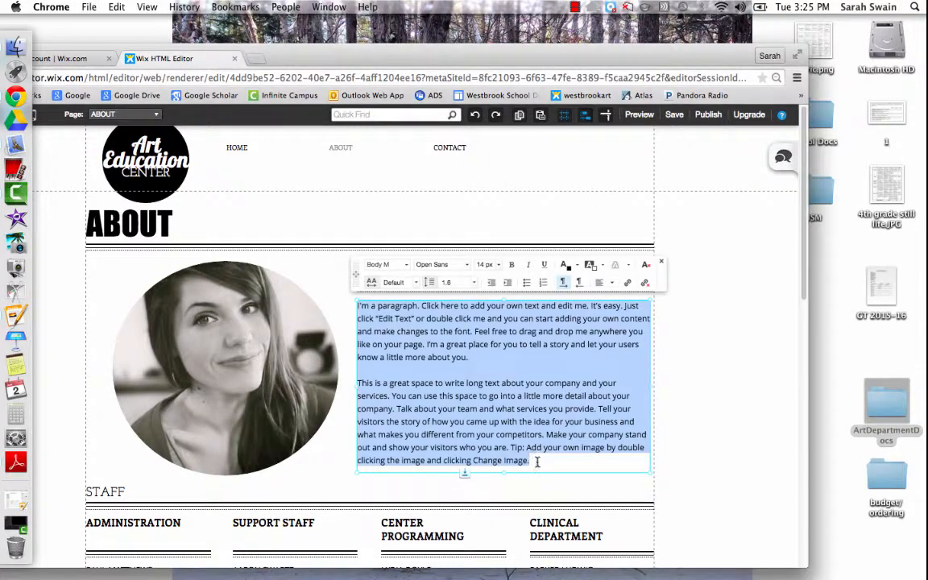
# - Paste the education quote over the placeholder paragraph and nudge its text box
pyautogui.press('super+v')
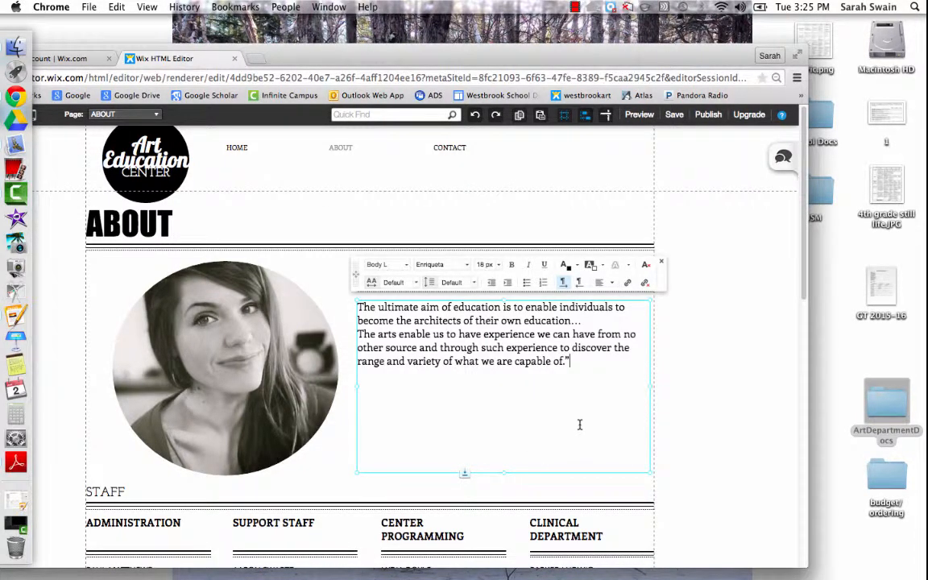
pyautogui.click(700, 439)
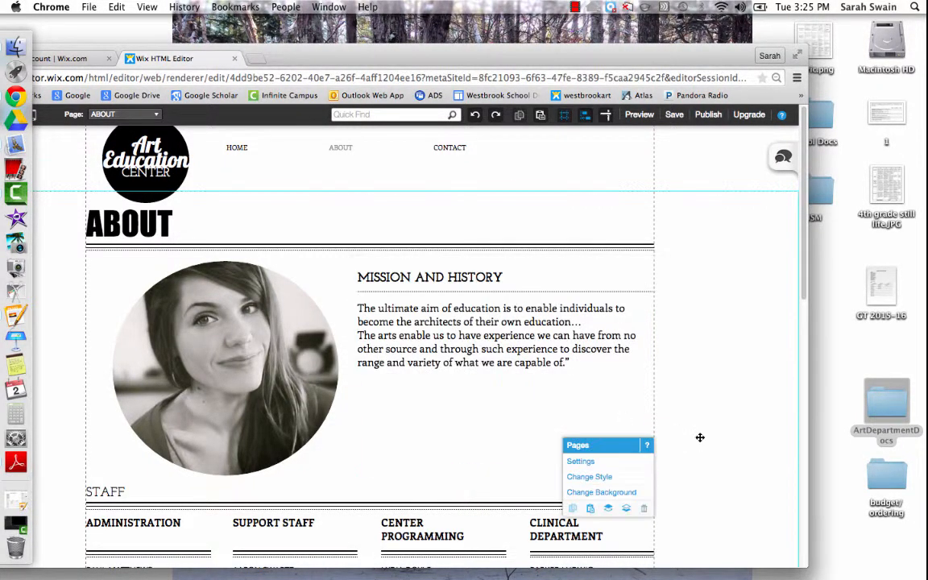
pyautogui.moveTo(488, 352); pyautogui.dragTo(487, 352)
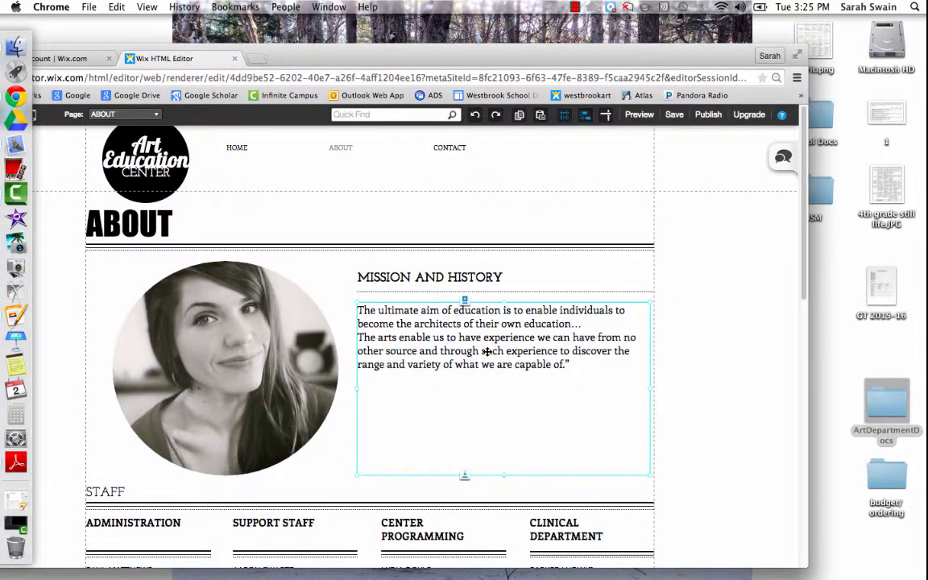
# - Retitle the MISSION AND HISTORY heading to 'Statement:'
pyautogui.click(427, 277)
pyautogui.click(461, 275)
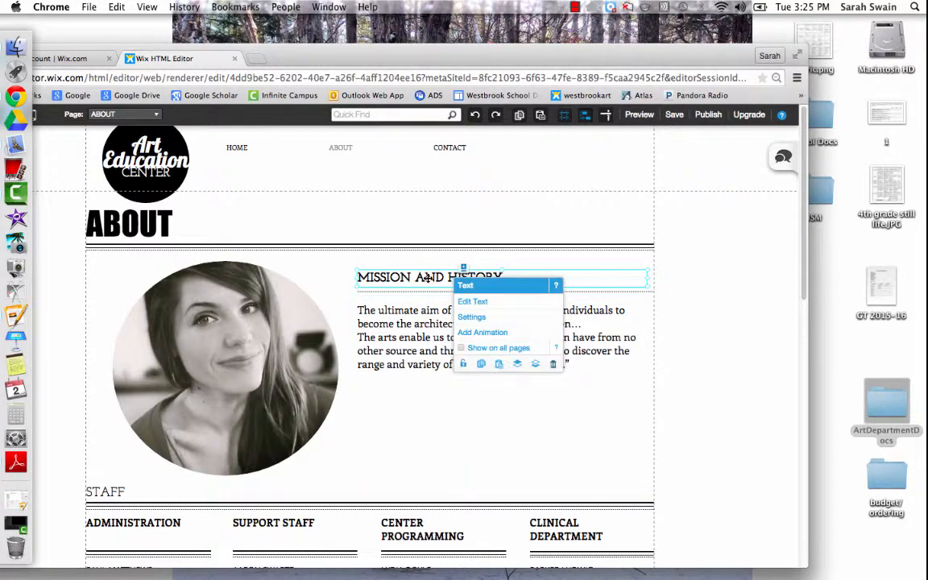
pyautogui.click(479, 302)
pyautogui.moveTo(508, 277); pyautogui.dragTo(255, 233)
pyautogui.write('Pro')
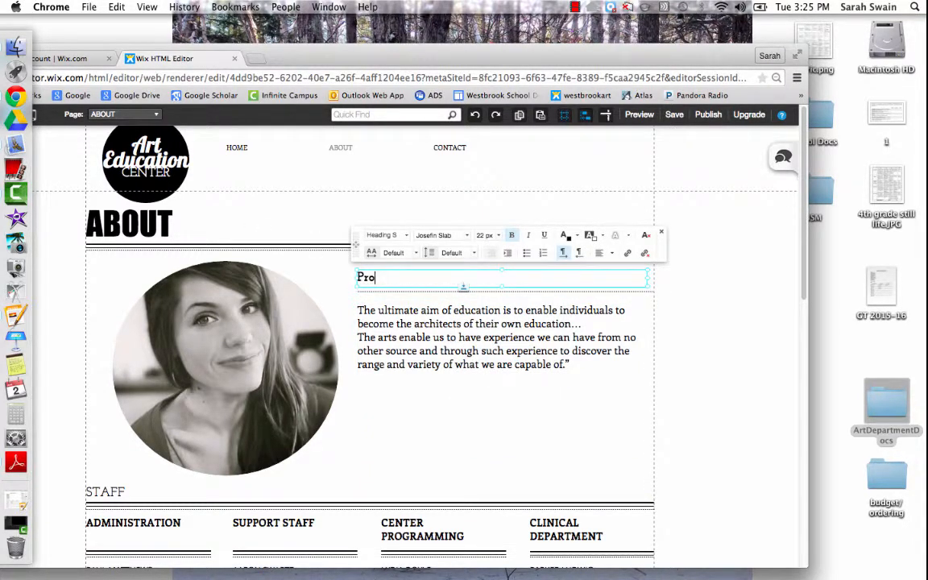
pyautogui.write('gram Statement')
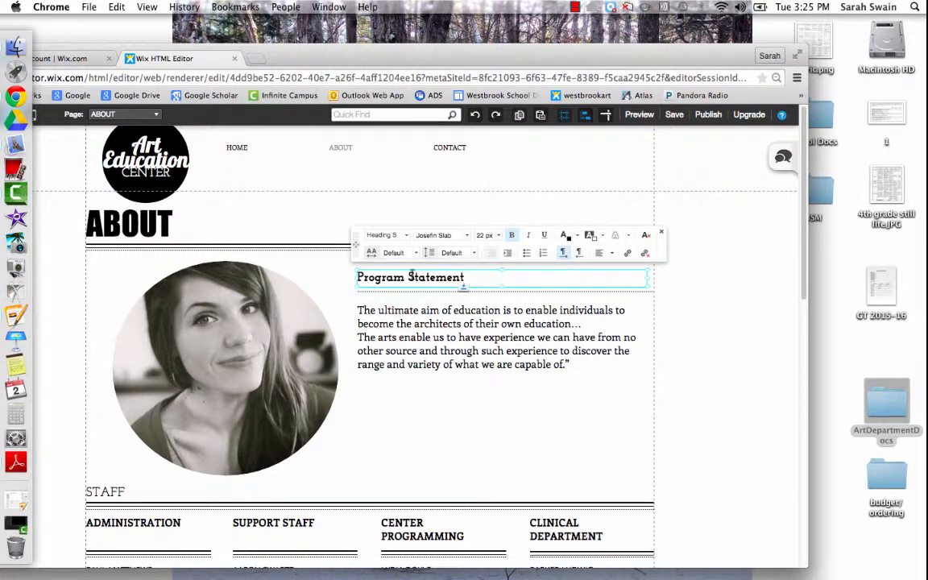
pyautogui.moveTo(407, 277); pyautogui.dragTo(288, 275)
pyautogui.write('Artis')
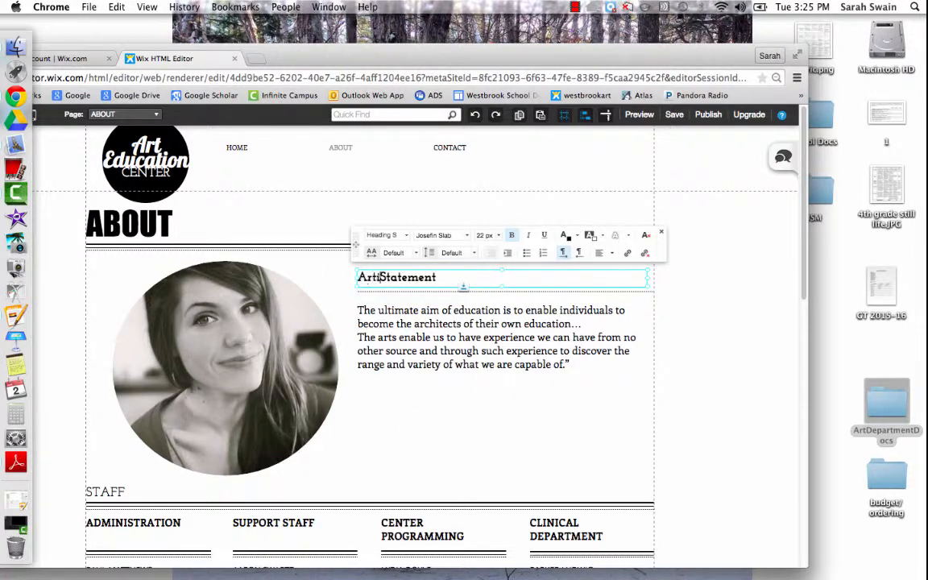
pyautogui.press('BackSpace')
pyautogui.press('BackSpace')
pyautogui.press('BackSpace')
pyautogui.press('BackSpace')
pyautogui.press('BackSpace')
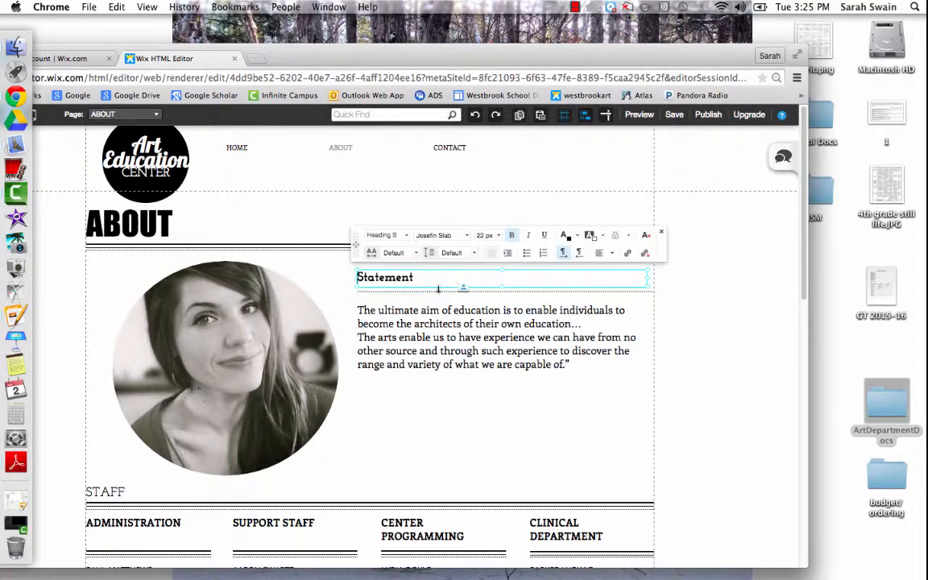
pyautogui.write(':')
pyautogui.click(443, 332)
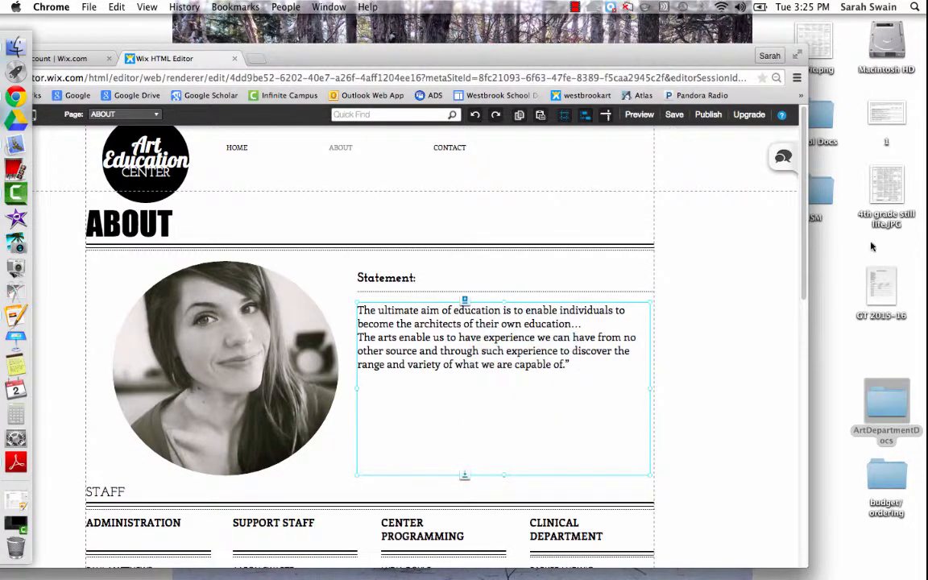
# - Delete the STAFF heading plus the four department headings and their name lists
pyautogui.moveTo(803, 222); pyautogui.dragTo(834, 346)
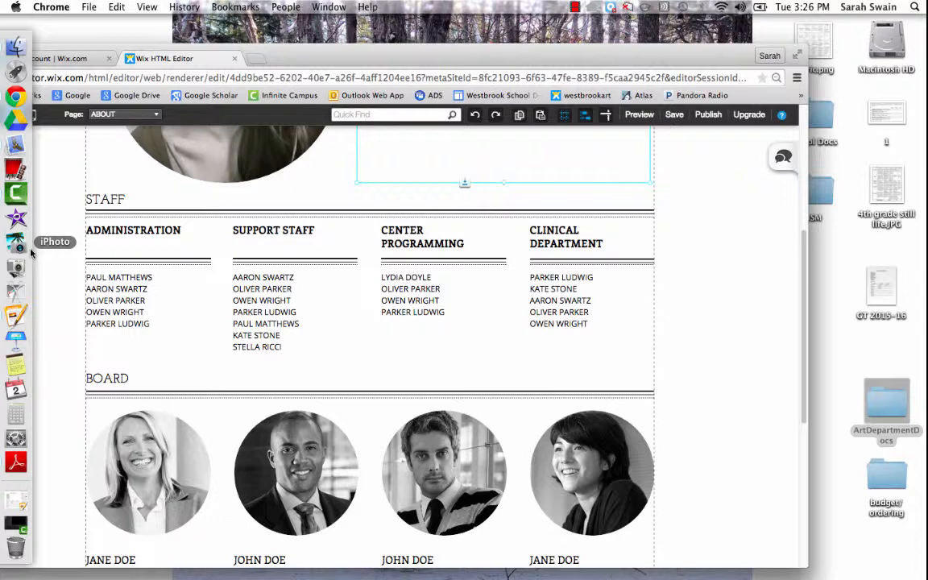
pyautogui.click(116, 200)
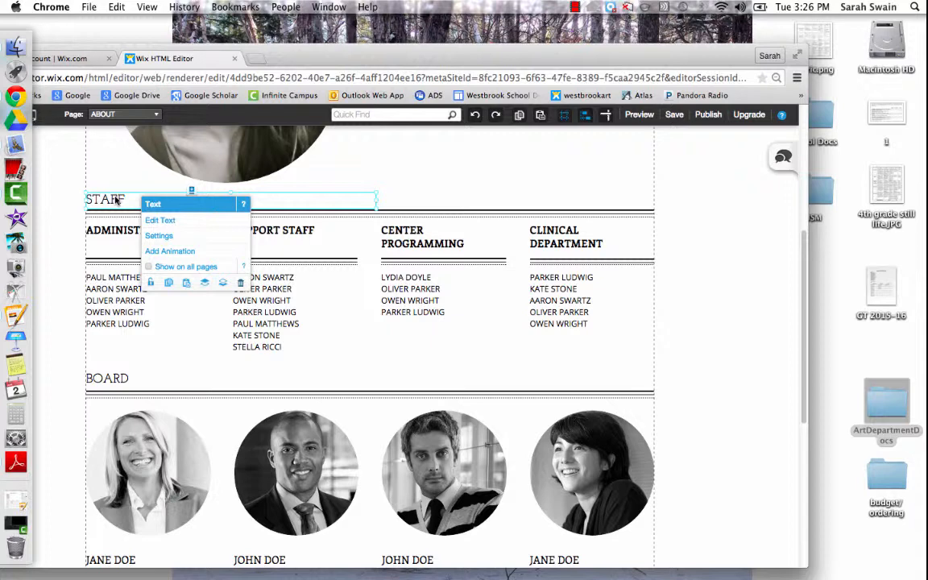
pyautogui.press('Delete')
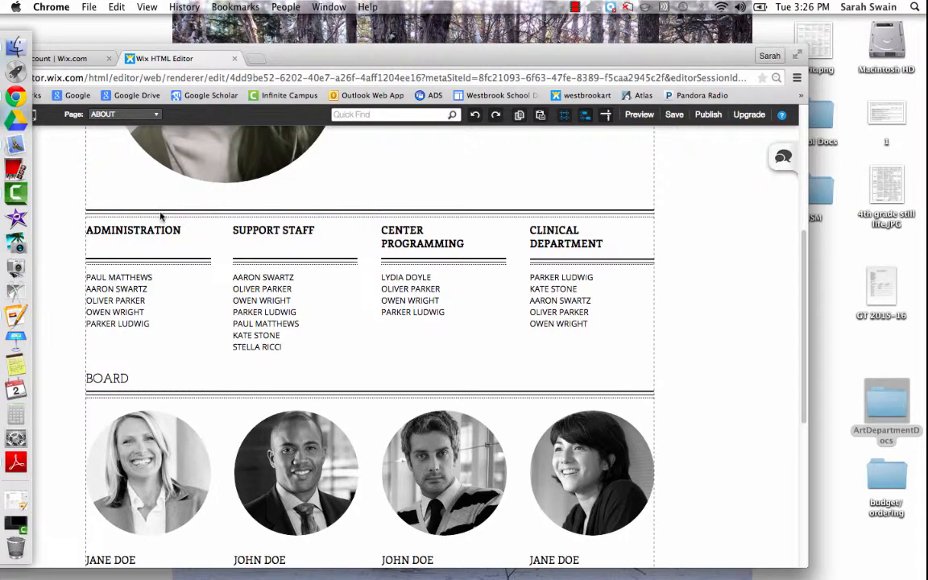
pyautogui.click(143, 233)
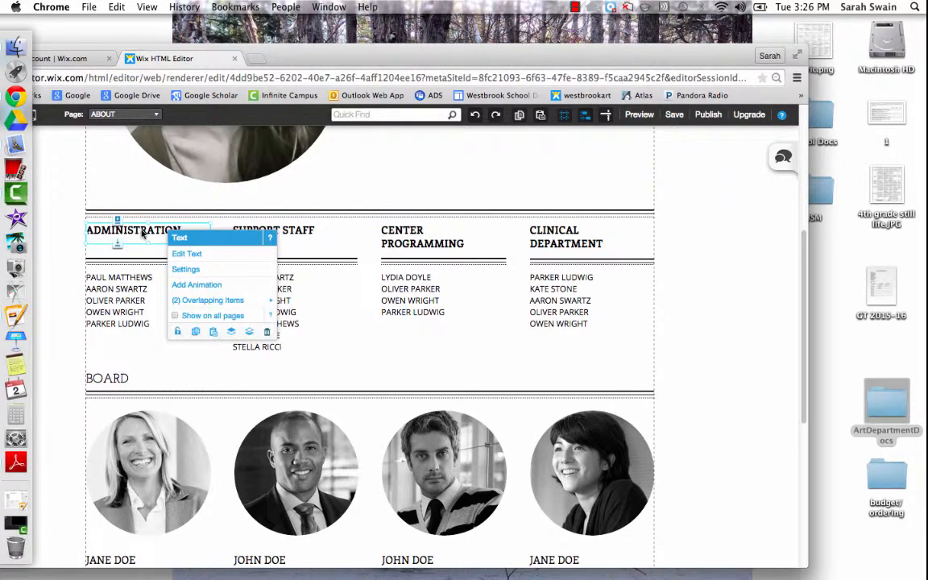
pyautogui.keyDown('shift'); pyautogui.click(258, 229); pyautogui.keyUp('shift')
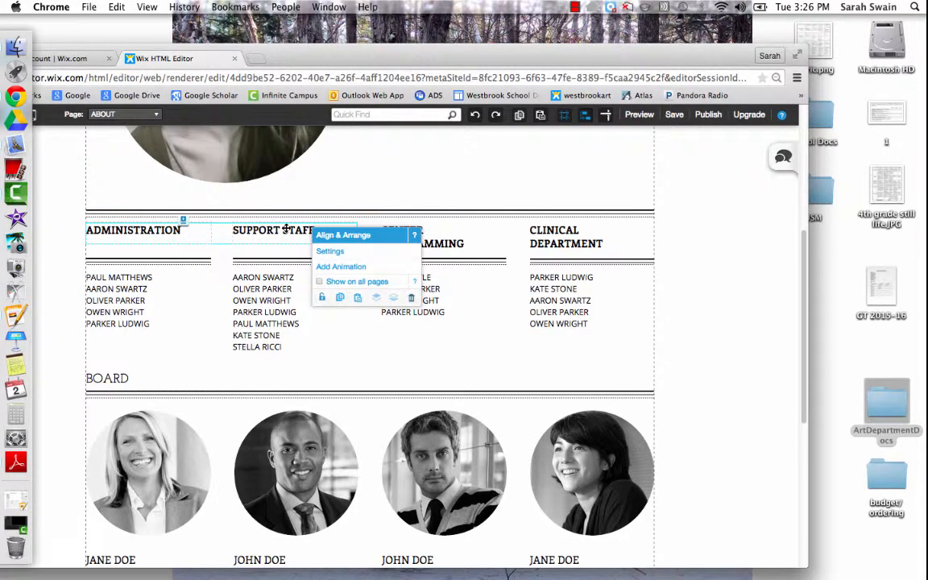
pyautogui.keyDown('shift'); pyautogui.click(407, 234); pyautogui.keyUp('shift')
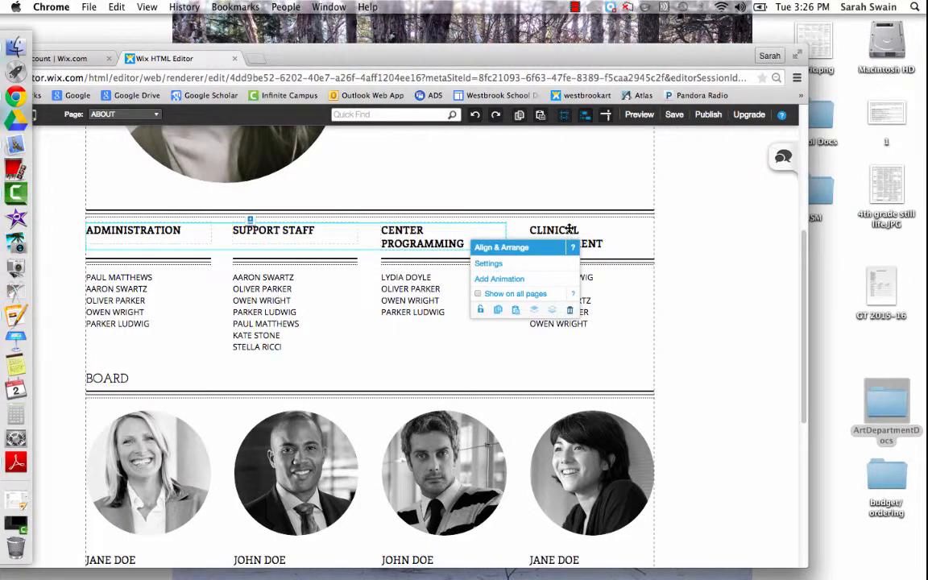
pyautogui.keyDown('shift'); pyautogui.click(568, 231); pyautogui.keyUp('shift')
pyautogui.keyDown('shift'); pyautogui.click(127, 308); pyautogui.keyUp('shift')
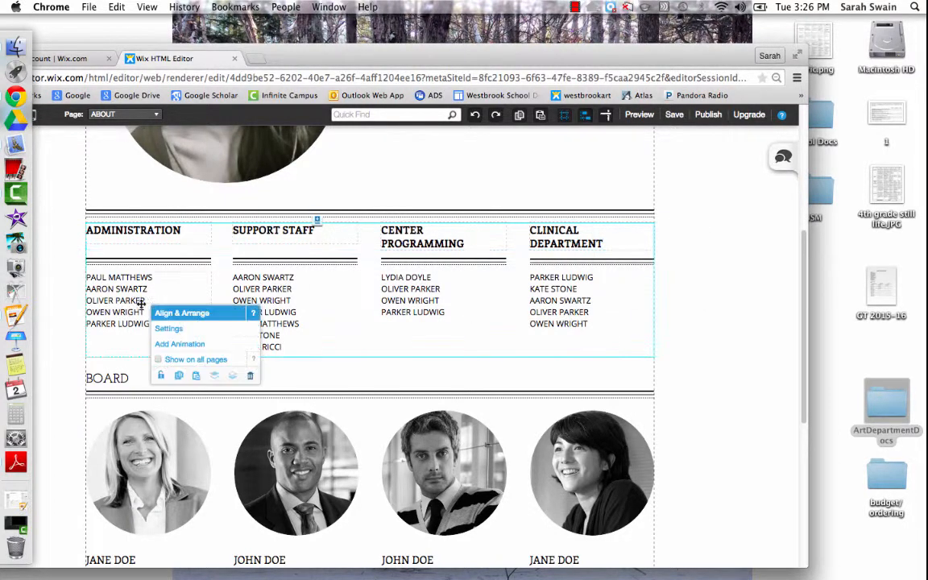
pyautogui.keyDown('shift'); pyautogui.click(275, 295); pyautogui.keyUp('shift')
pyautogui.keyDown('shift'); pyautogui.click(450, 290); pyautogui.keyUp('shift')
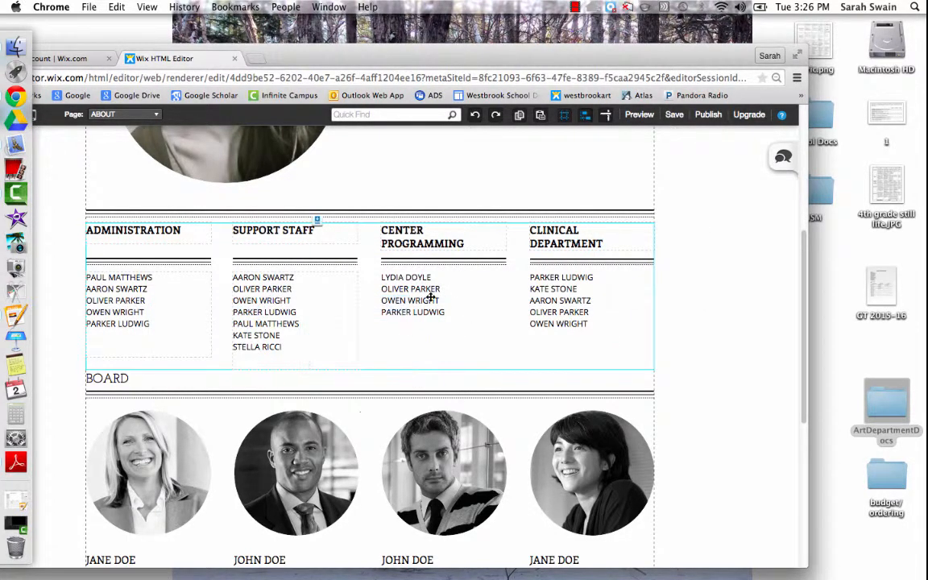
pyautogui.keyDown('shift'); pyautogui.click(580, 300); pyautogui.keyUp('shift')
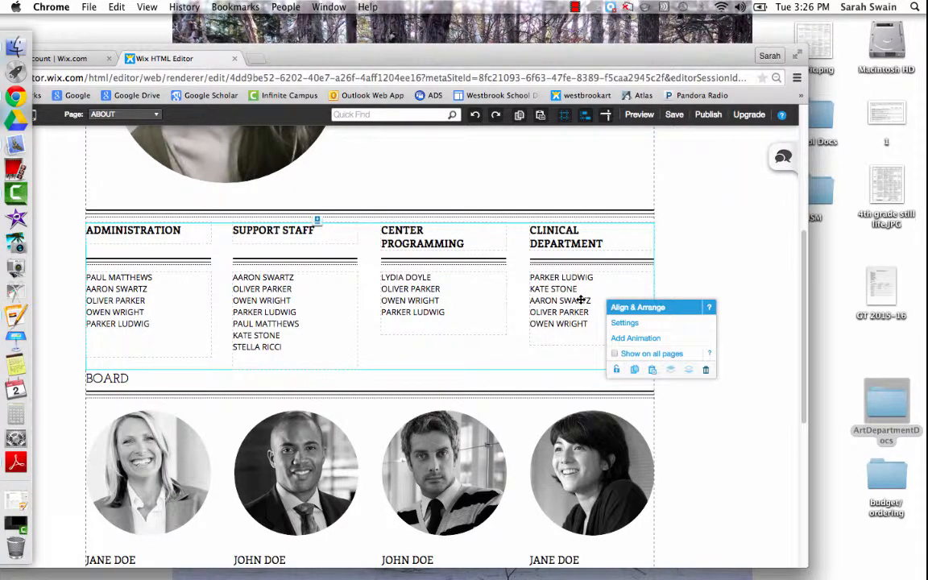
pyautogui.press('Delete')
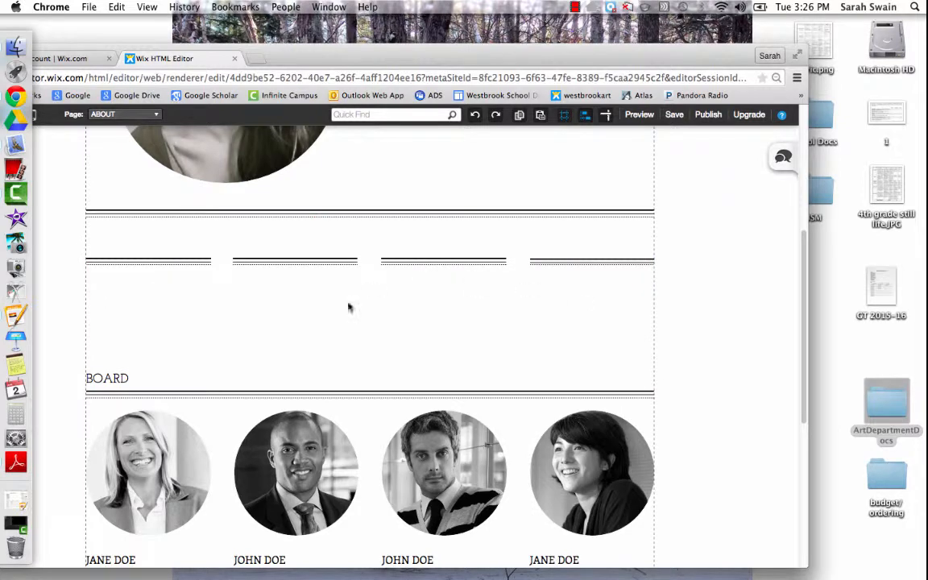
# - Delete the BOARD heading and all the board member photos
pyautogui.click(180, 262)
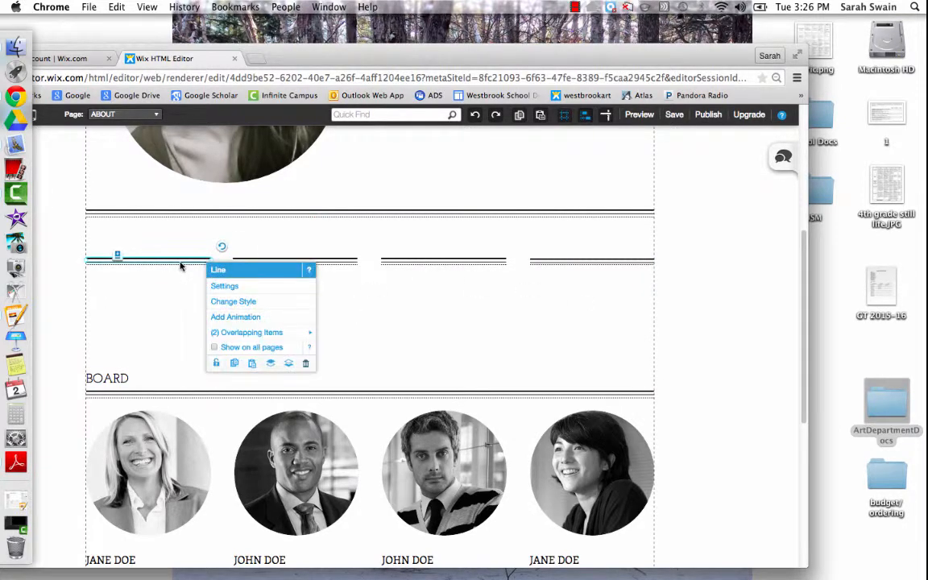
pyautogui.click(107, 379)
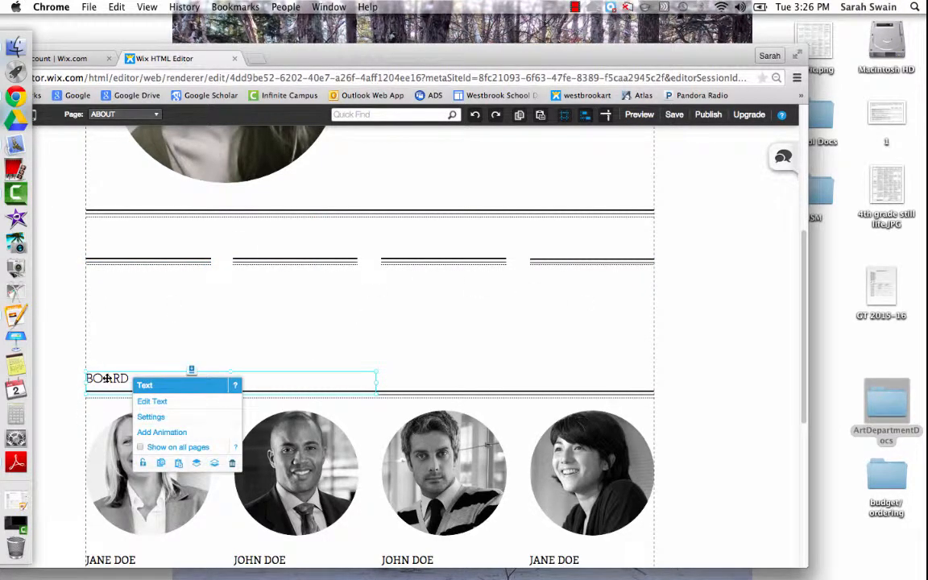
pyautogui.click(464, 471)
pyautogui.click(607, 460)
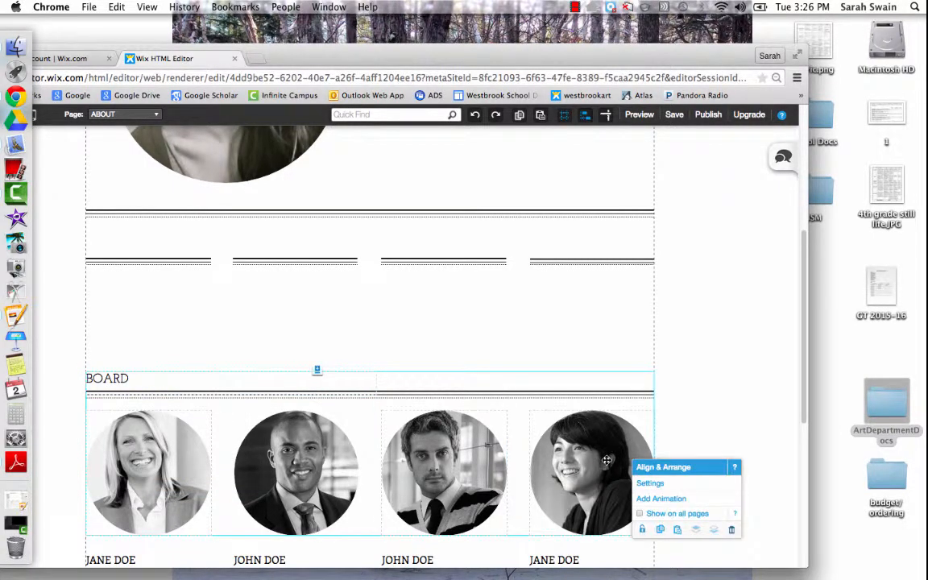
pyautogui.press('Delete')
pyautogui.click(286, 474)
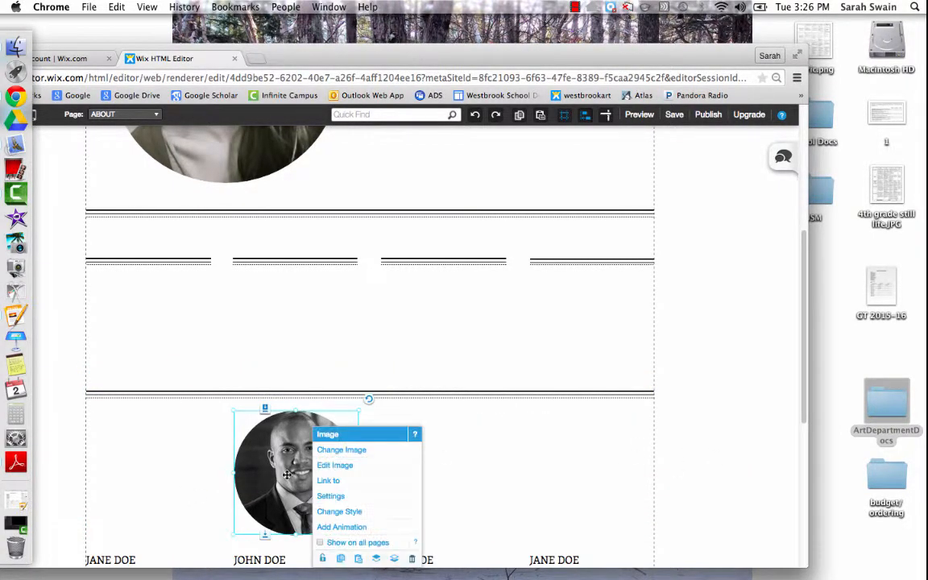
pyautogui.press('Delete')
# - Delete the four board member name boxes
pyautogui.moveTo(800, 354); pyautogui.dragTo(800, 474)
pyautogui.click(115, 295)
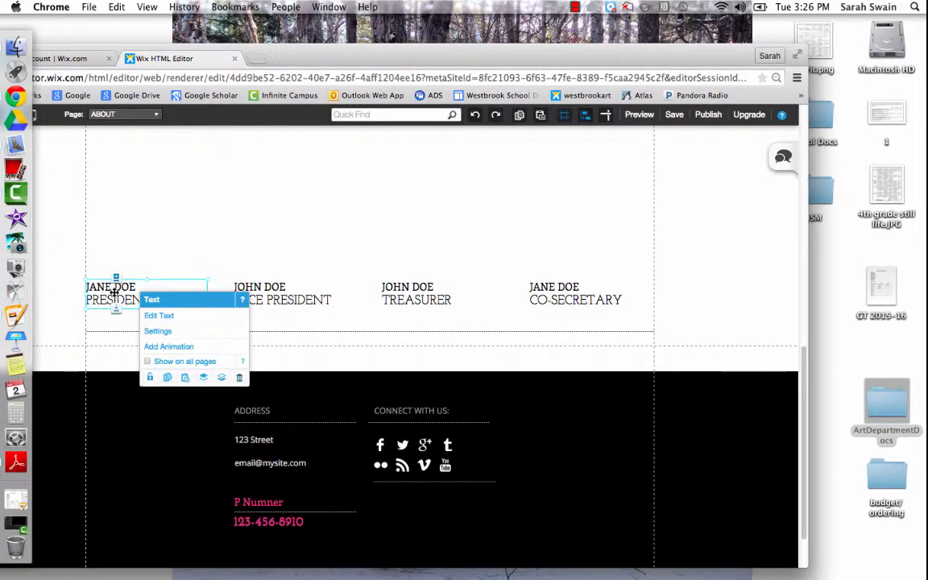
pyautogui.keyDown('shift'); pyautogui.click(297, 298); pyautogui.keyUp('shift')
pyautogui.keyDown('shift'); pyautogui.click(422, 295); pyautogui.keyUp('shift')
pyautogui.keyDown('shift'); pyautogui.click(570, 292); pyautogui.keyUp('shift')
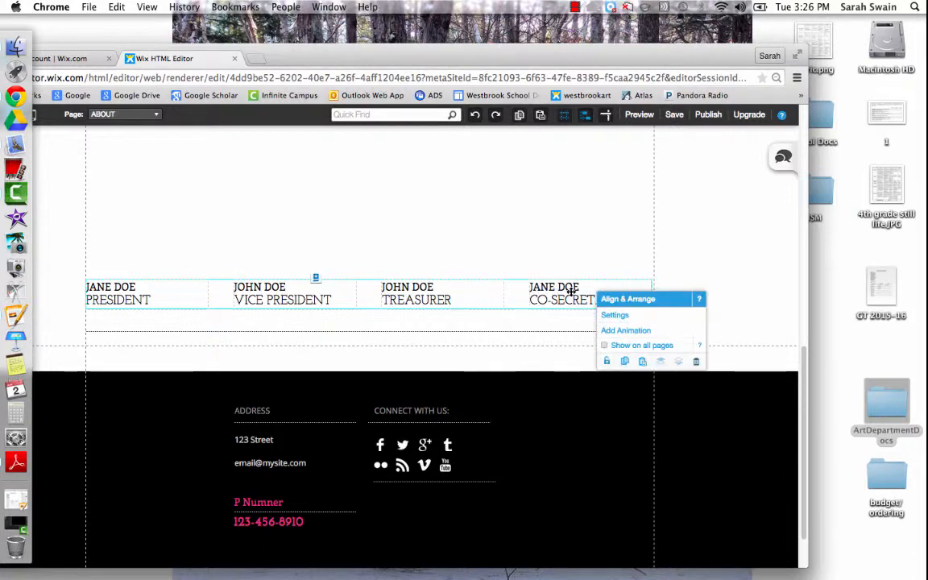
pyautogui.press('Delete')
# - Remove the long double and dotted lines beneath the portrait and above the footer
pyautogui.click(517, 329)
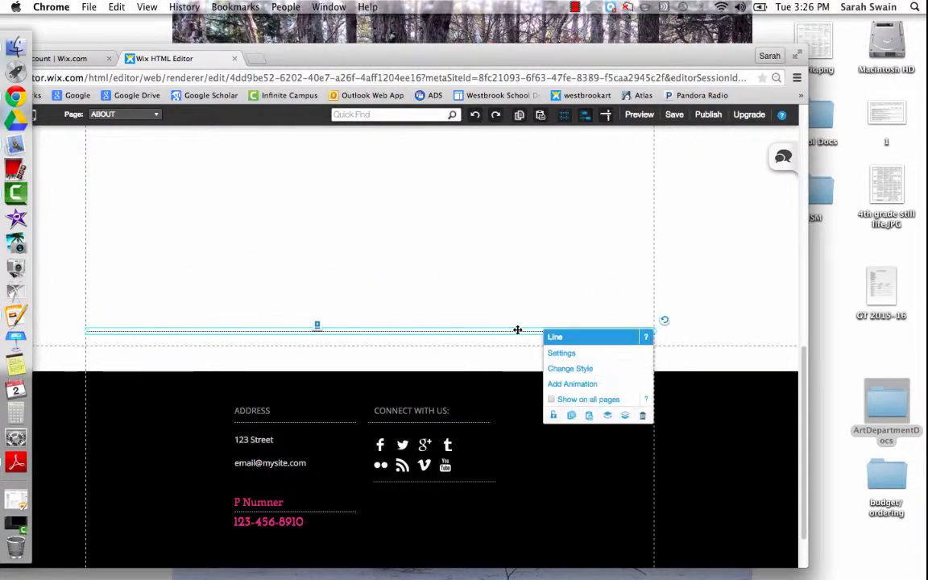
pyautogui.scroll(-2, 517, 330)
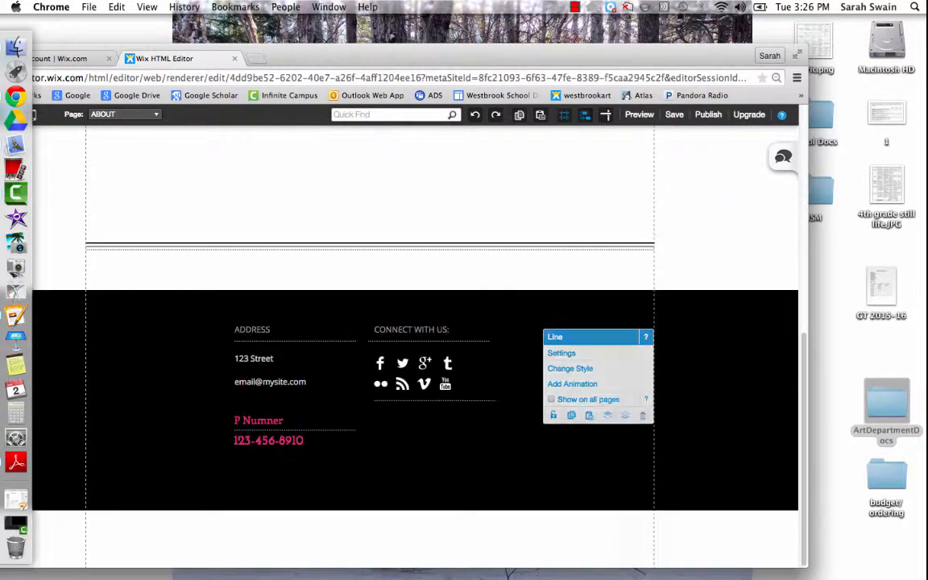
pyautogui.click(577, 247)
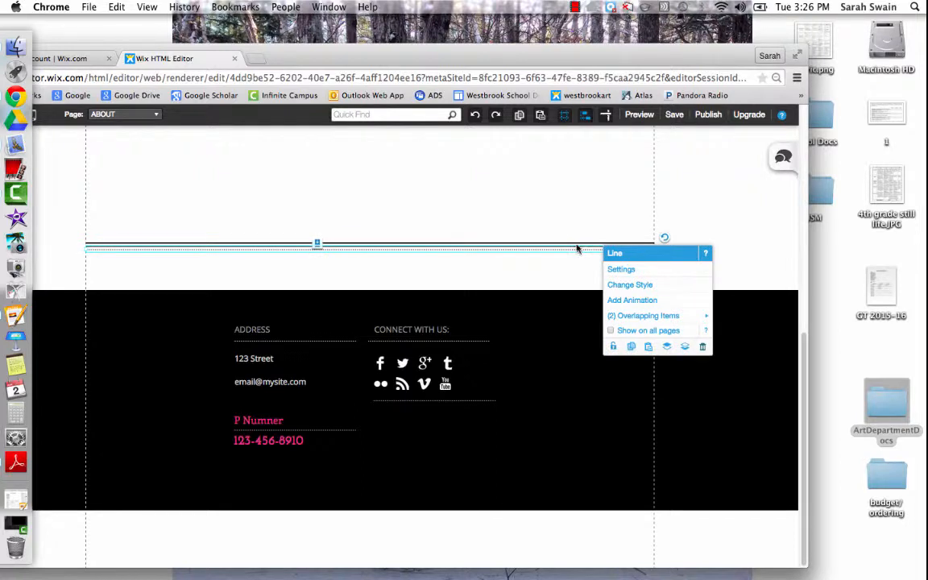
pyautogui.press('Delete')
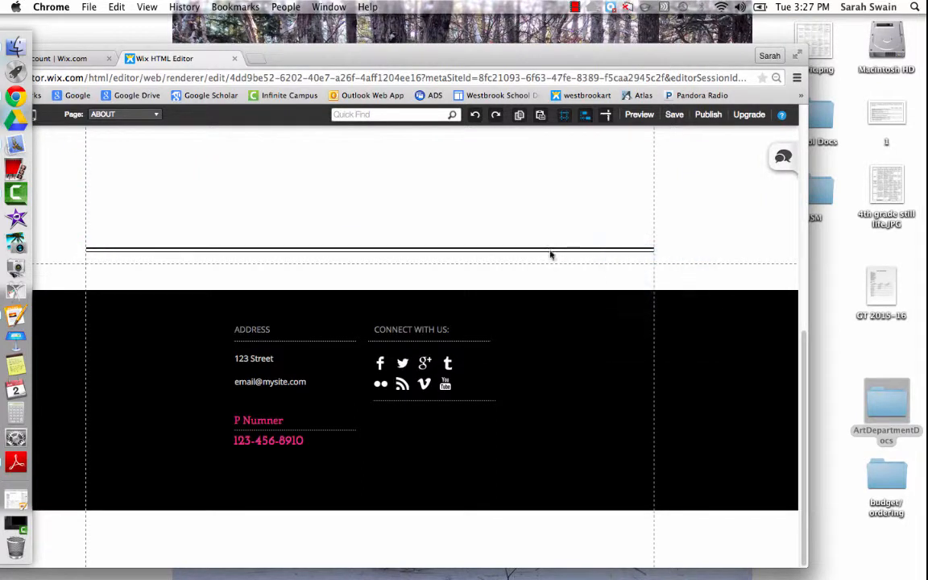
pyautogui.click(552, 251)
pyautogui.press('super+z')
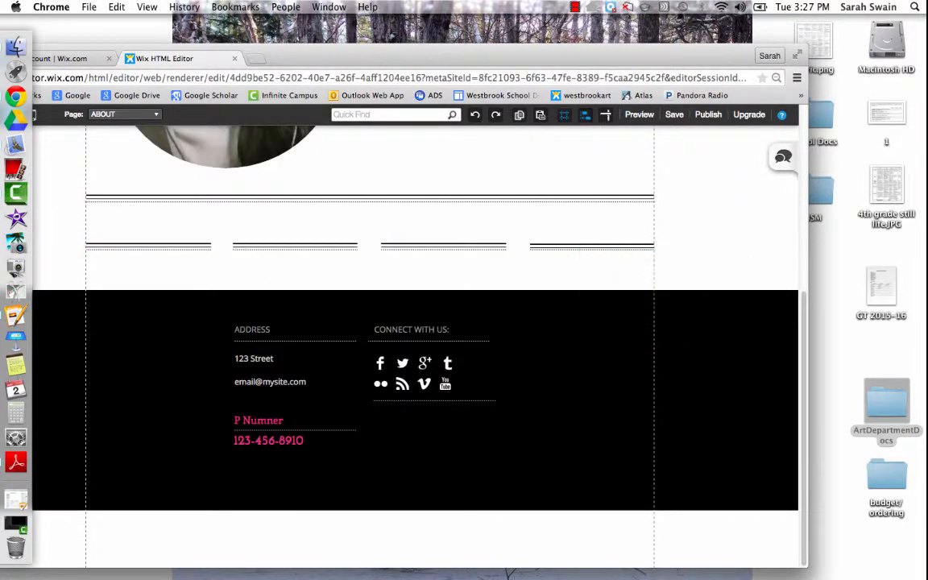
pyautogui.click(411, 193)
pyautogui.press('Delete')
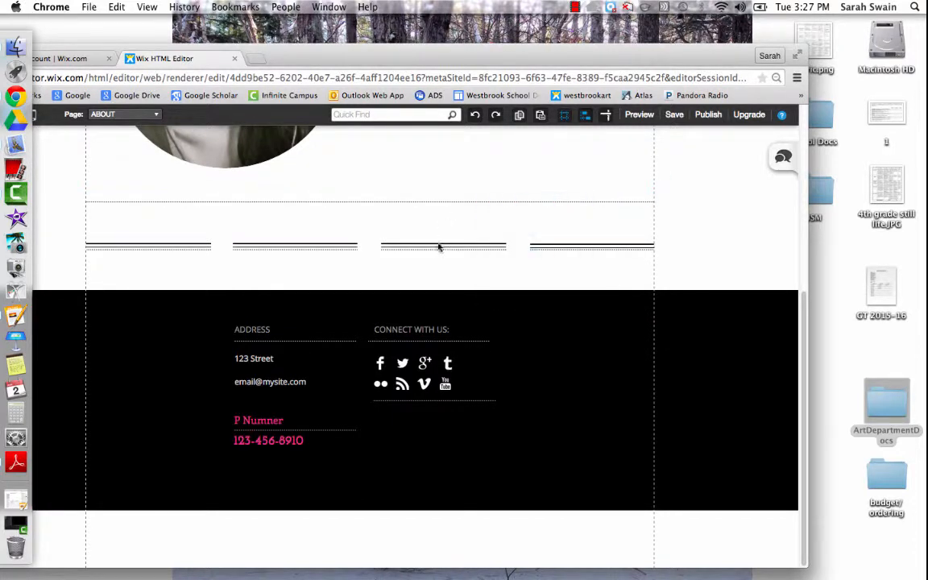
pyautogui.click(445, 203)
pyautogui.press('Delete')
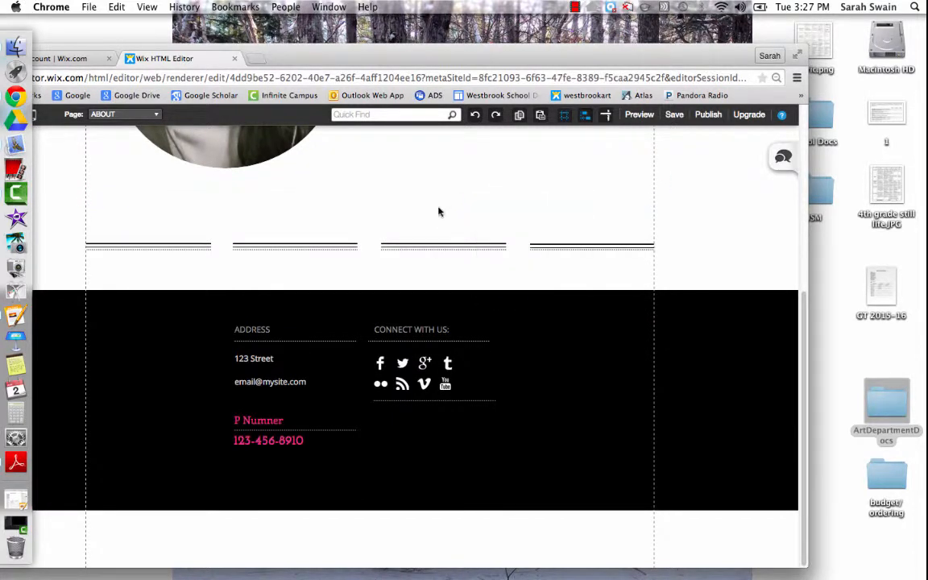
# - Delete the remaining short double and dotted divider lines across the columns
pyautogui.click(194, 247)
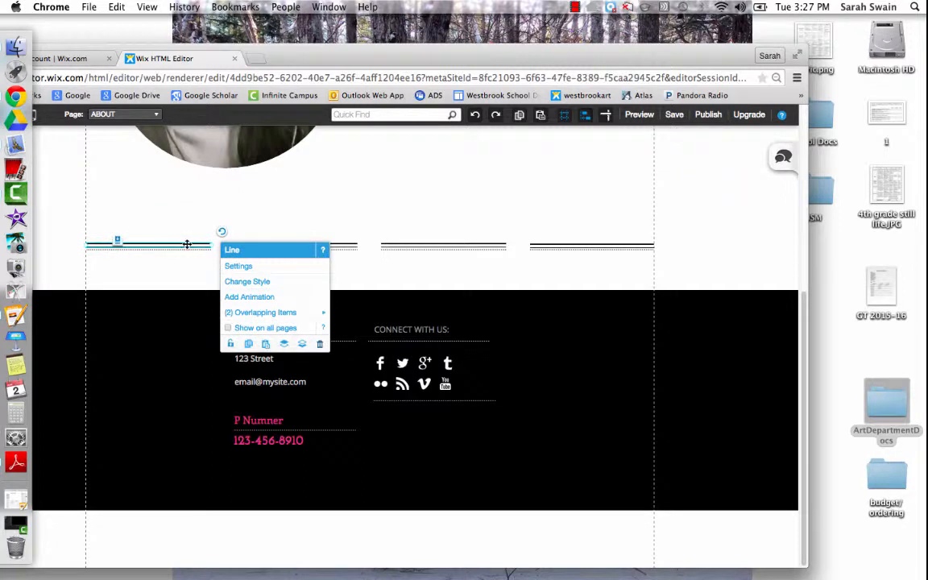
pyautogui.press('Delete')
pyautogui.click(290, 249)
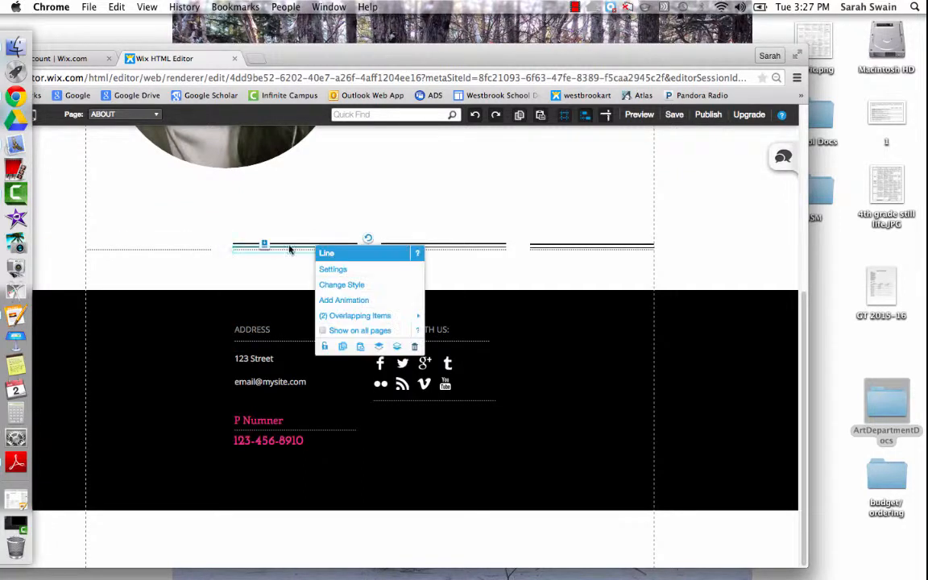
pyautogui.press('Delete')
pyautogui.click(290, 244)
pyautogui.press('Delete')
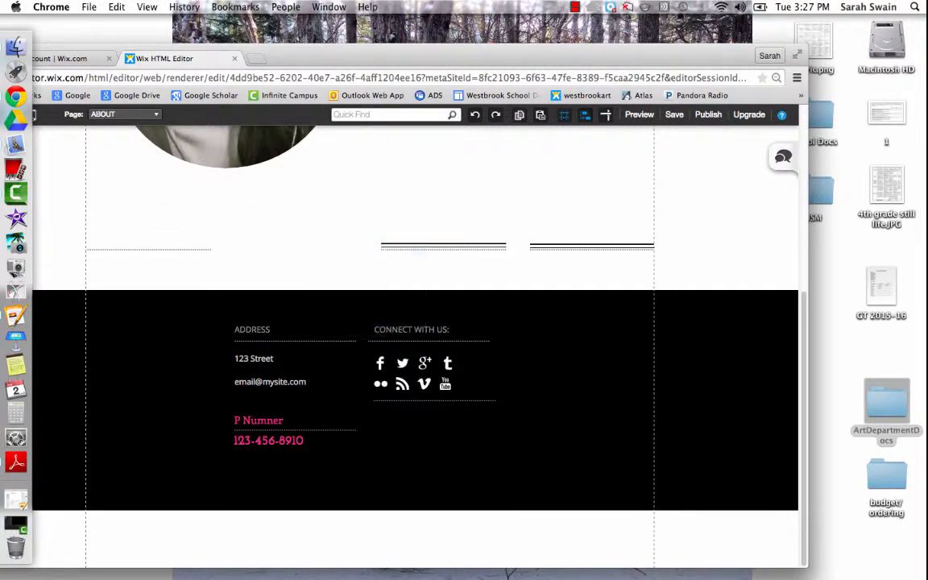
pyautogui.click(433, 244)
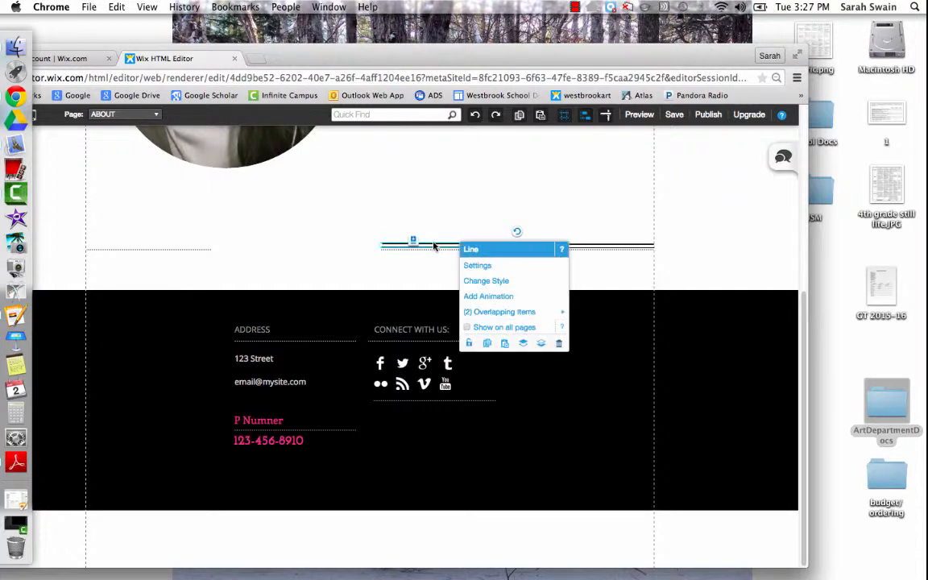
pyautogui.keyDown('shift'); pyautogui.click(607, 245); pyautogui.keyUp('shift')
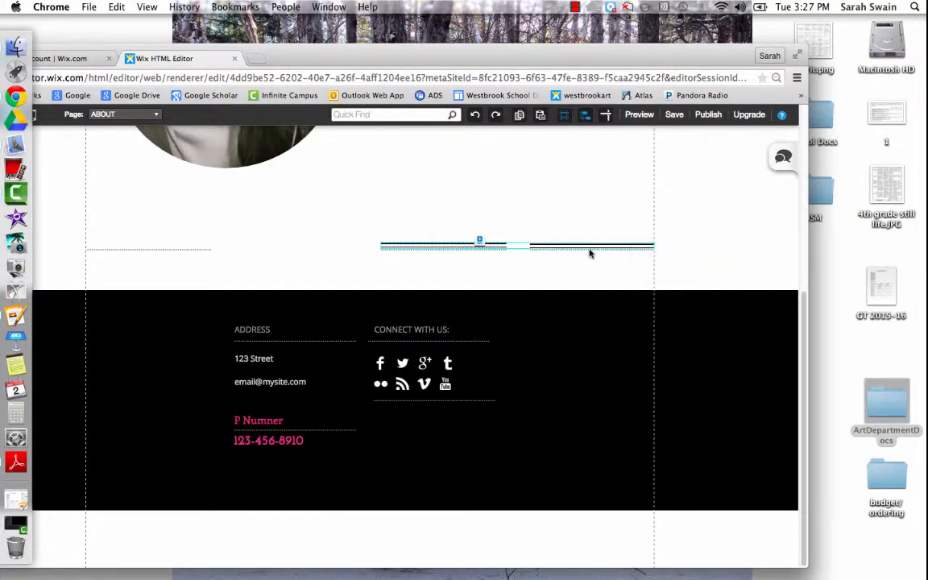
pyautogui.press('Delete')
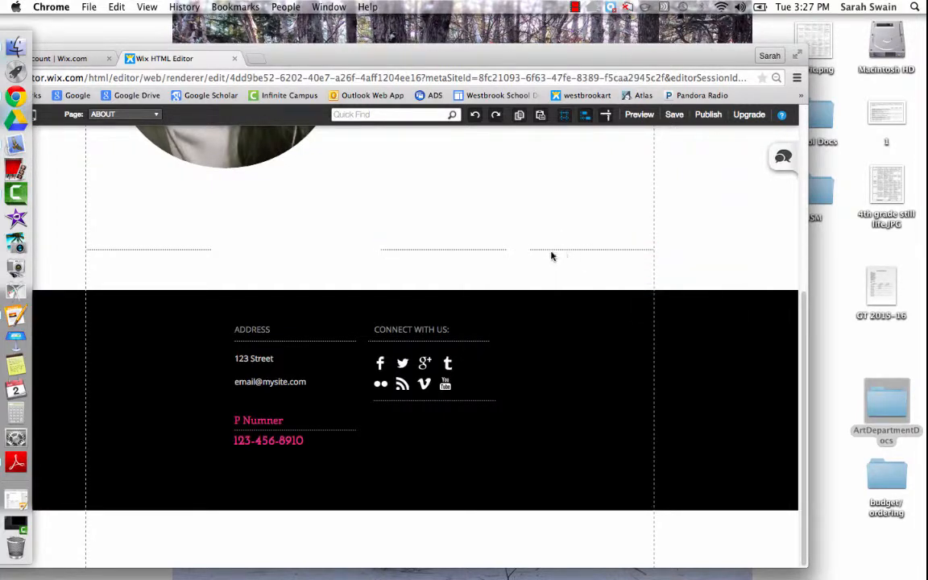
pyautogui.click(483, 251)
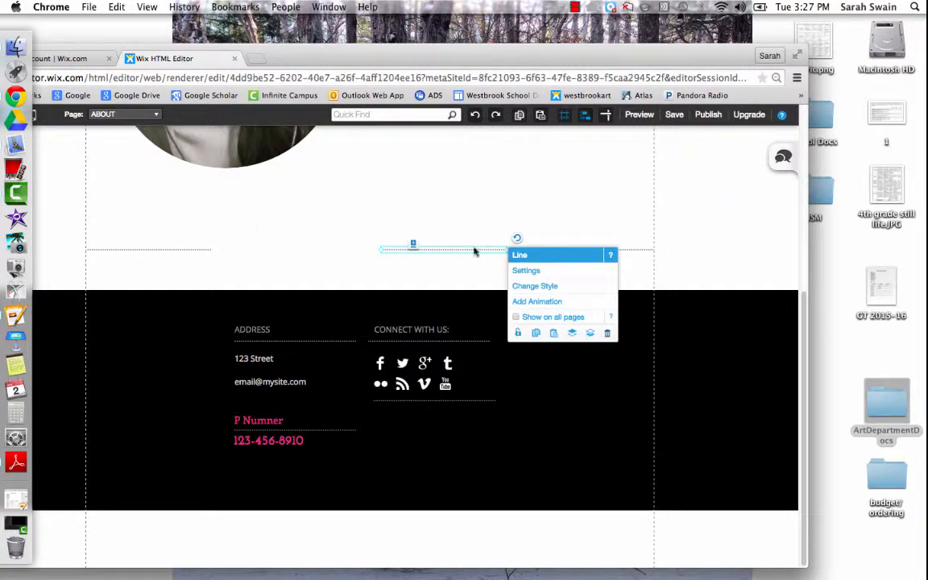
pyautogui.keyDown('shift'); pyautogui.click(198, 254); pyautogui.keyUp('shift')
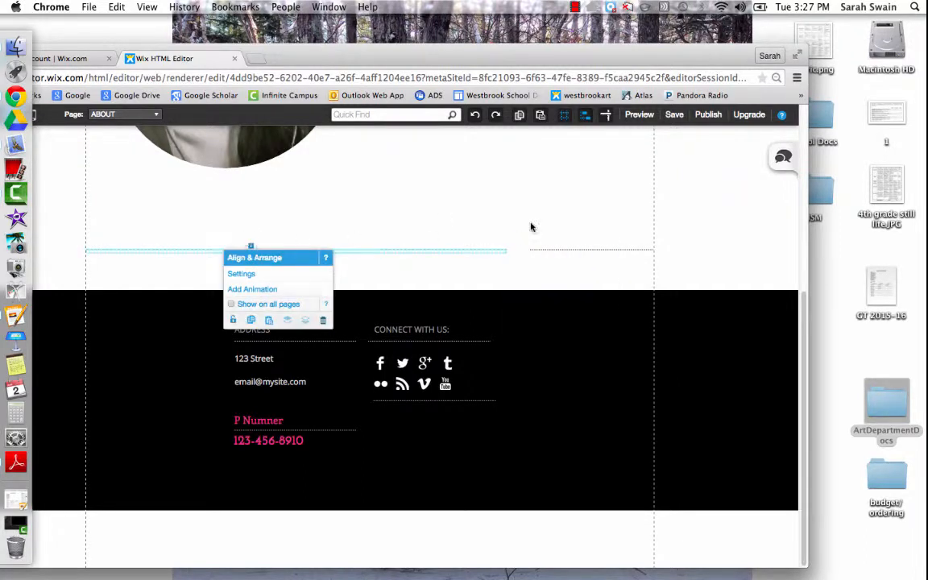
pyautogui.keyDown('shift'); pyautogui.click(561, 249); pyautogui.keyUp('shift')
pyautogui.press('Delete')
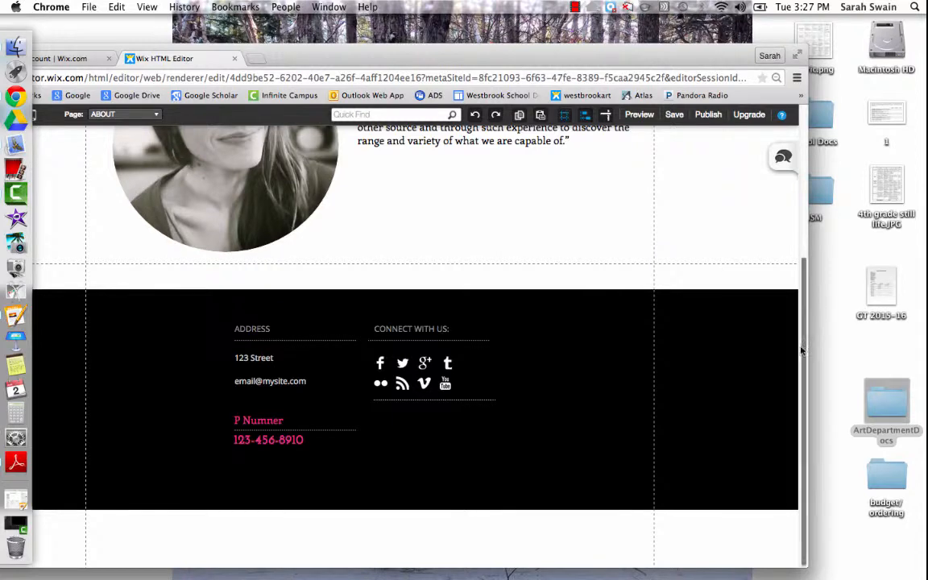
# - Return to the top of the About page and show the site's Page dropdown list
pyautogui.moveTo(803, 347); pyautogui.dragTo(806, 157)
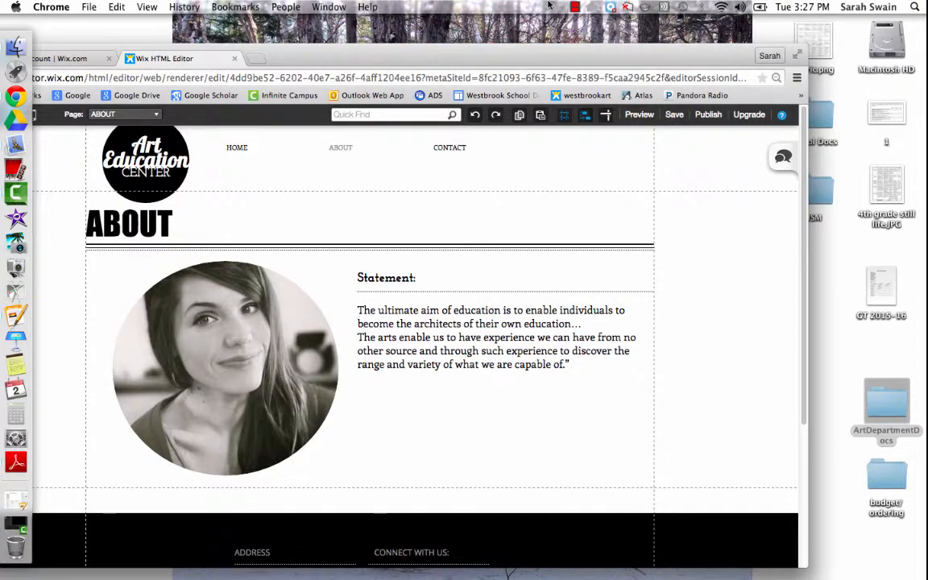
pyautogui.moveTo(287, 58); pyautogui.dragTo(382, 38)
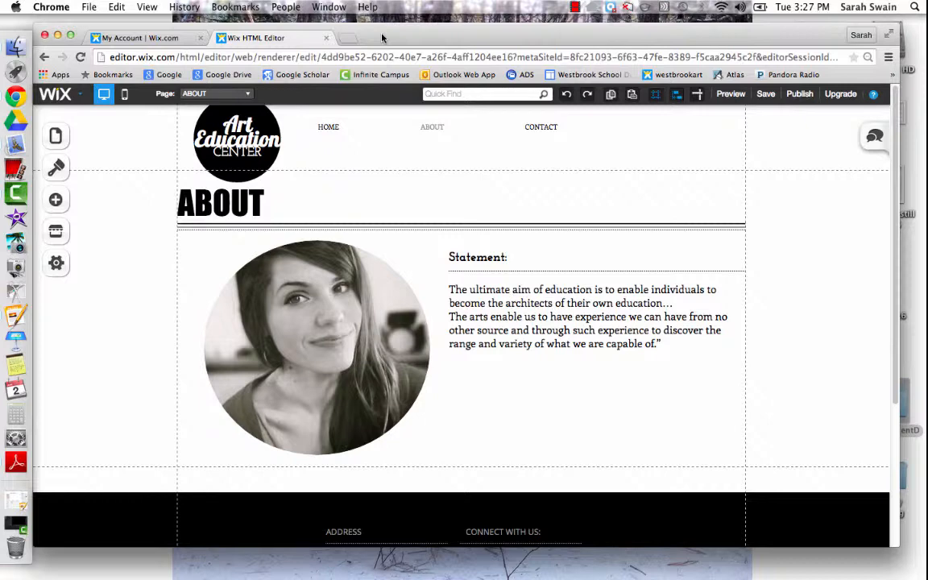
pyautogui.click(216, 93)
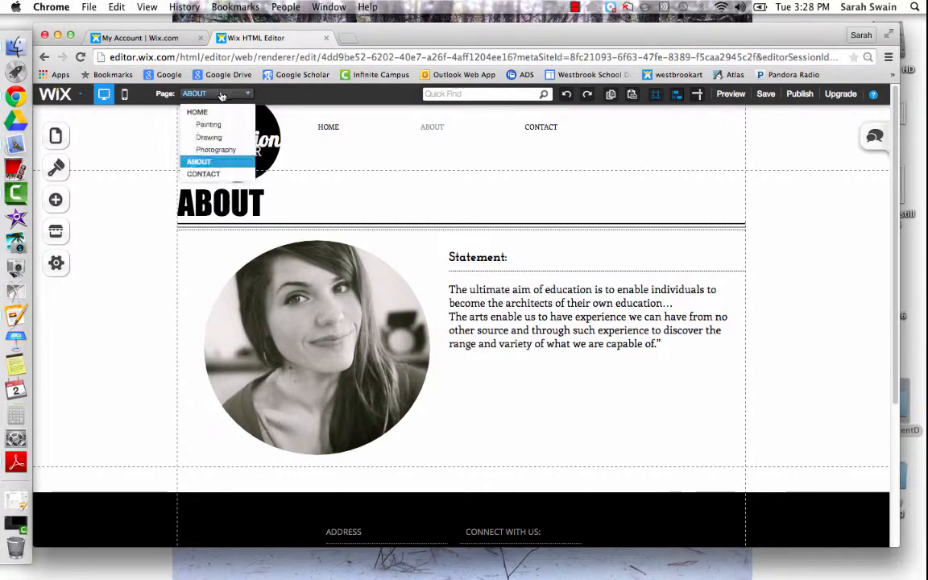
# - Delete the placeholder title and paragraph text block on the CONTACT page
pyautogui.click(222, 177)
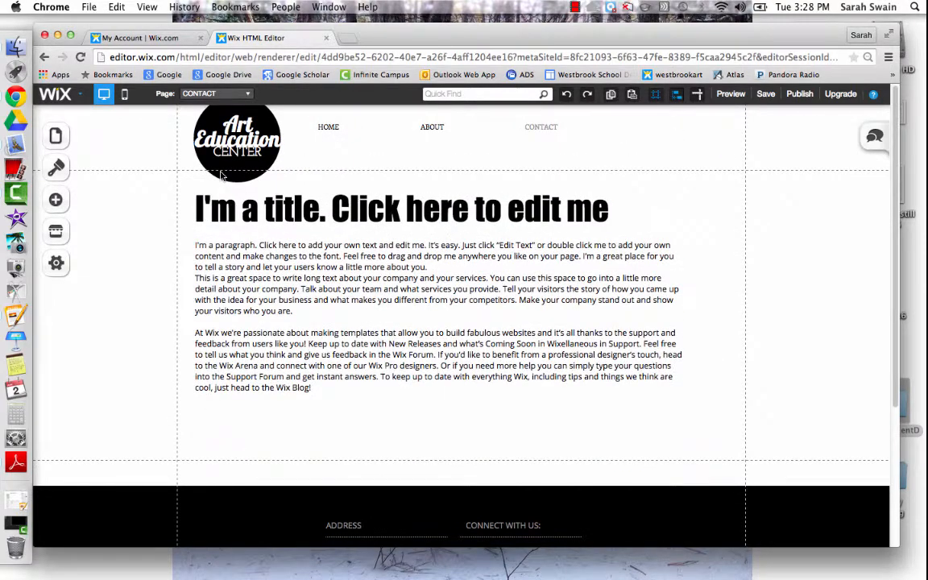
pyautogui.click(258, 232)
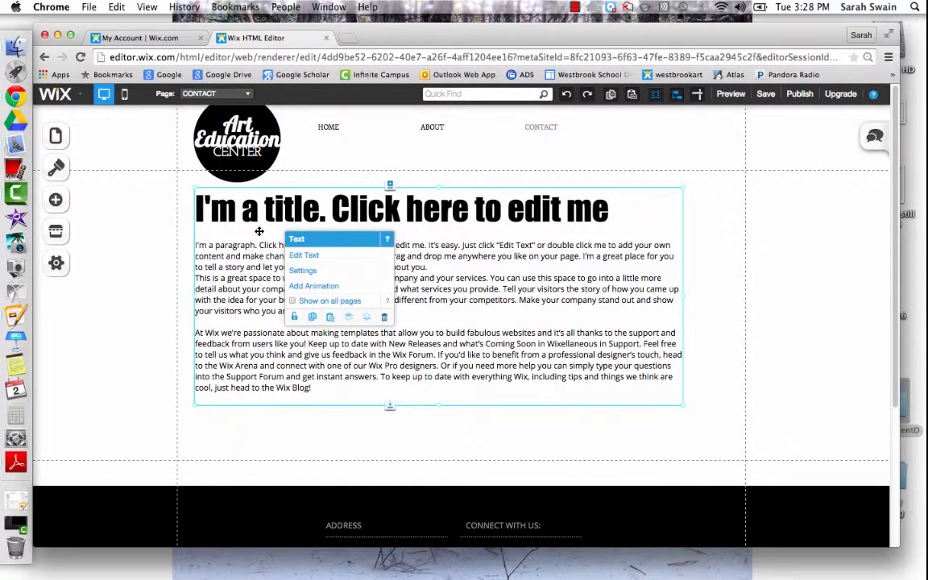
pyautogui.press('Delete')
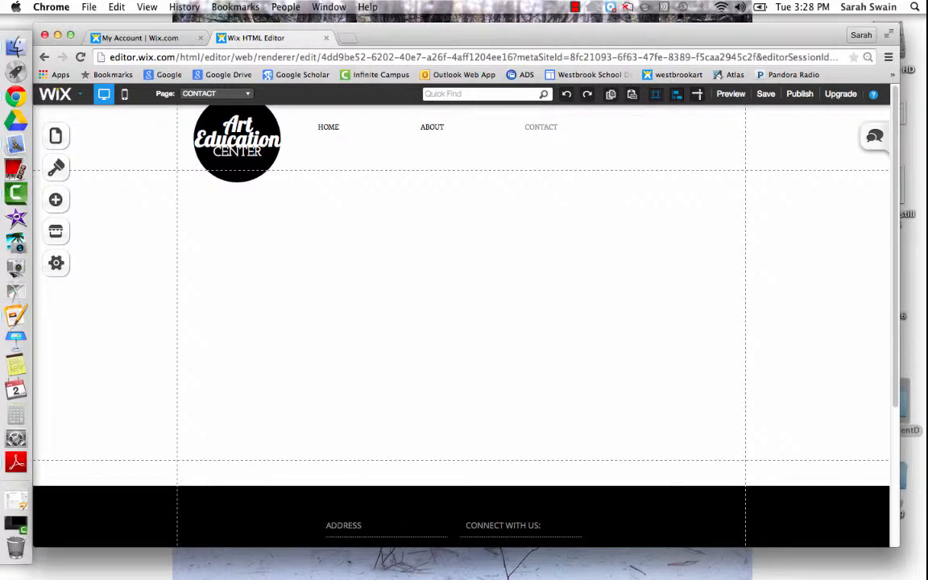
# - Save a site draft, turning off the saved notice, and switch to the HOME page
pyautogui.click(762, 99)
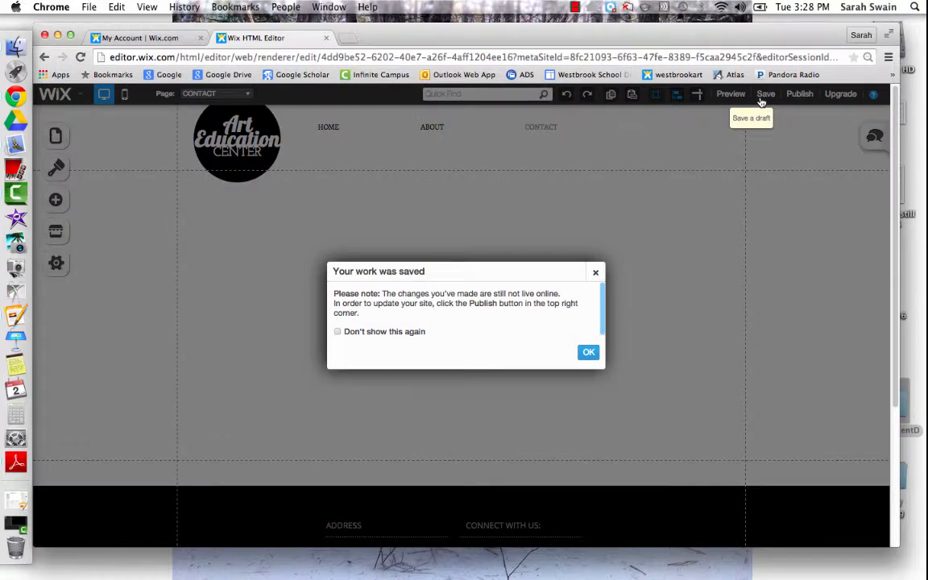
pyautogui.click(338, 331)
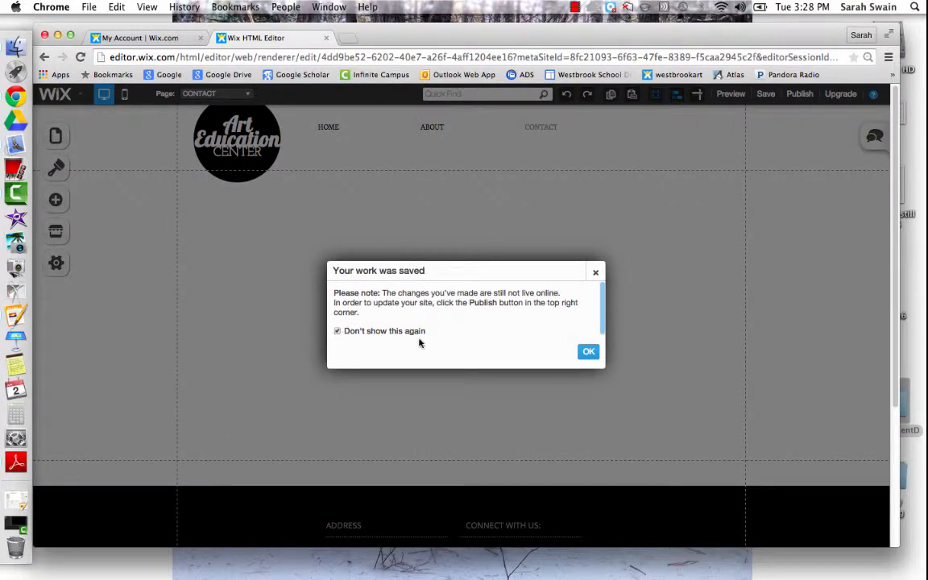
pyautogui.click(589, 353)
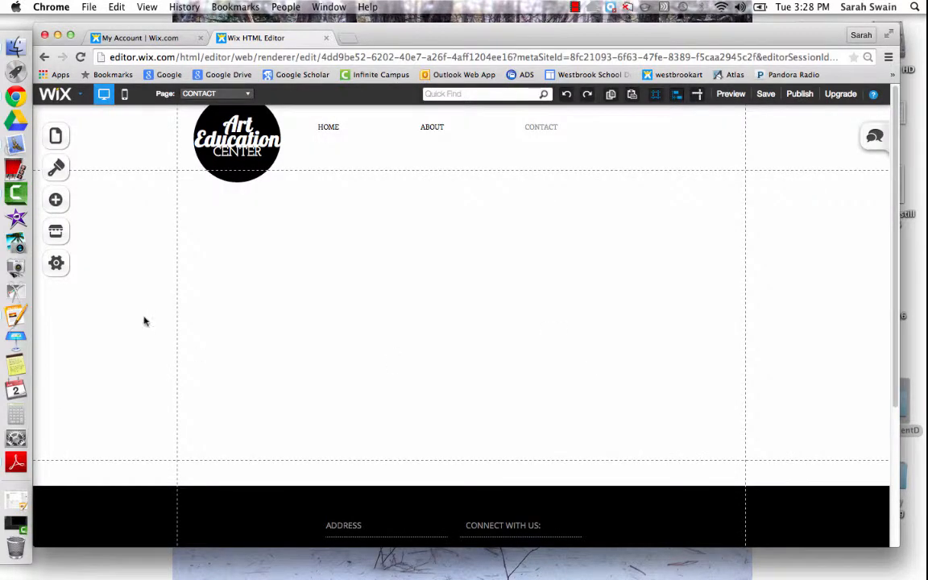
pyautogui.click(203, 93)
pyautogui.click(224, 114)
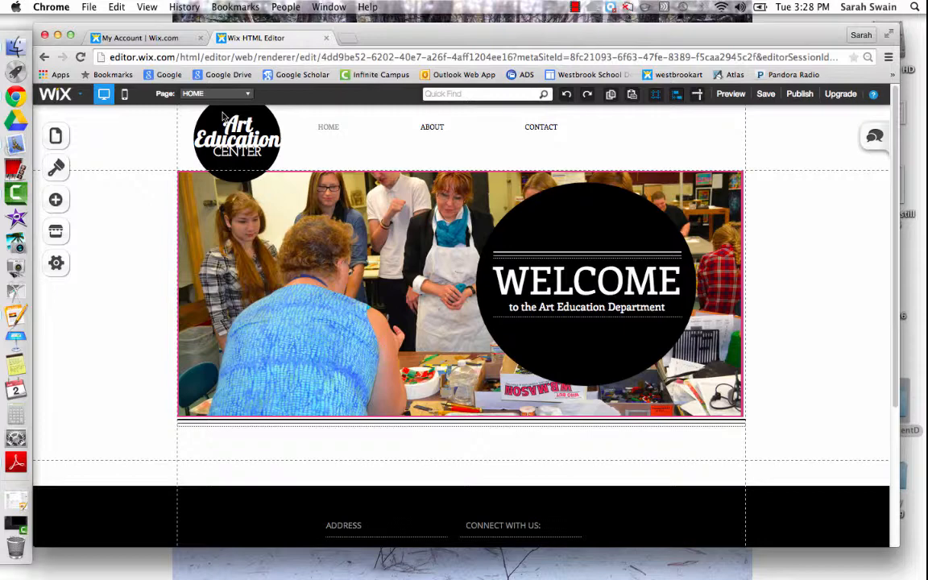
# - Scroll through the HOME page's WELCOME banner, then view the site in Preview Mode
pyautogui.moveTo(900, 192); pyautogui.dragTo(899, 258)
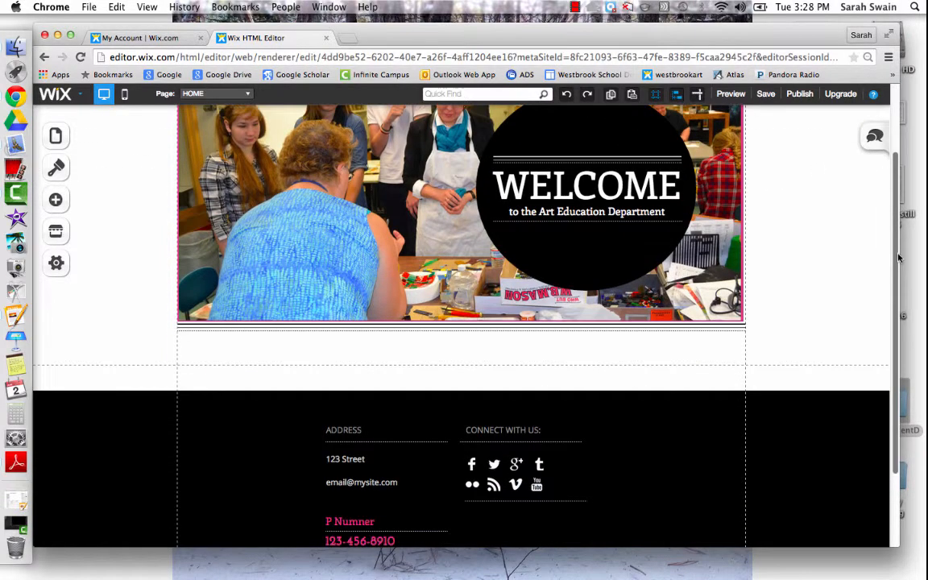
pyautogui.scroll(3, 899, 258)
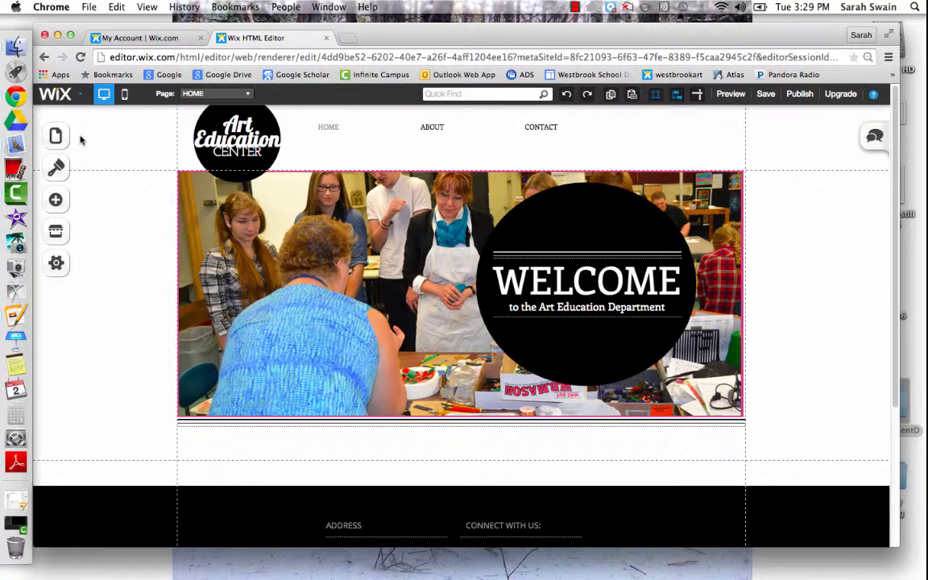
pyautogui.click(731, 93)
pyautogui.moveTo(331, 134)
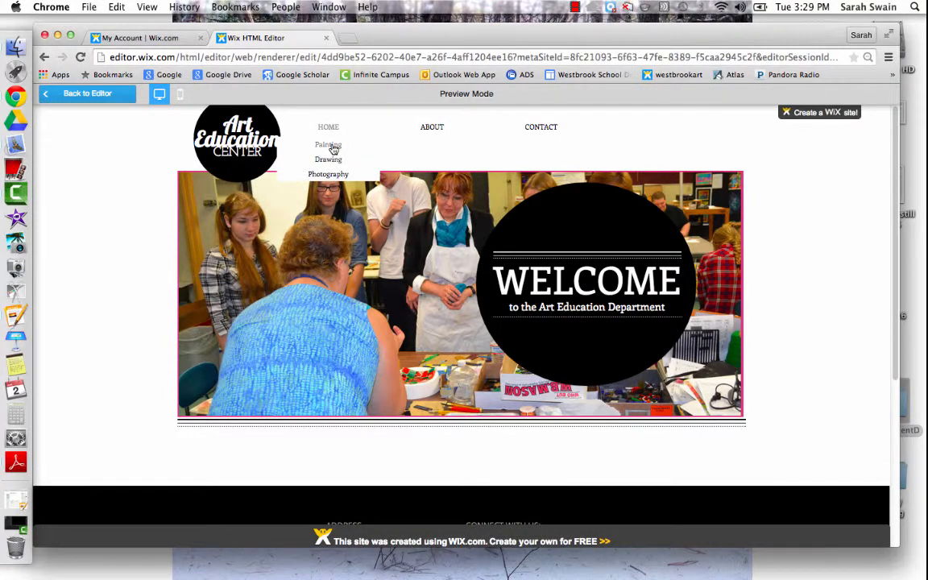
# - Preview the Painting, Drawing, Photography, ABOUT and CONTACT pages, then return to the editor
pyautogui.click(332, 146)
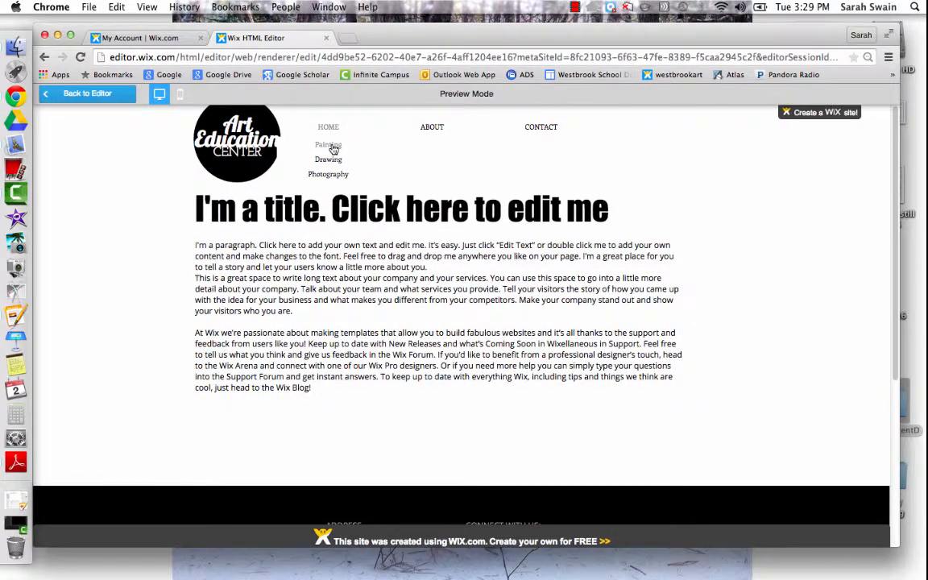
pyautogui.click(328, 160)
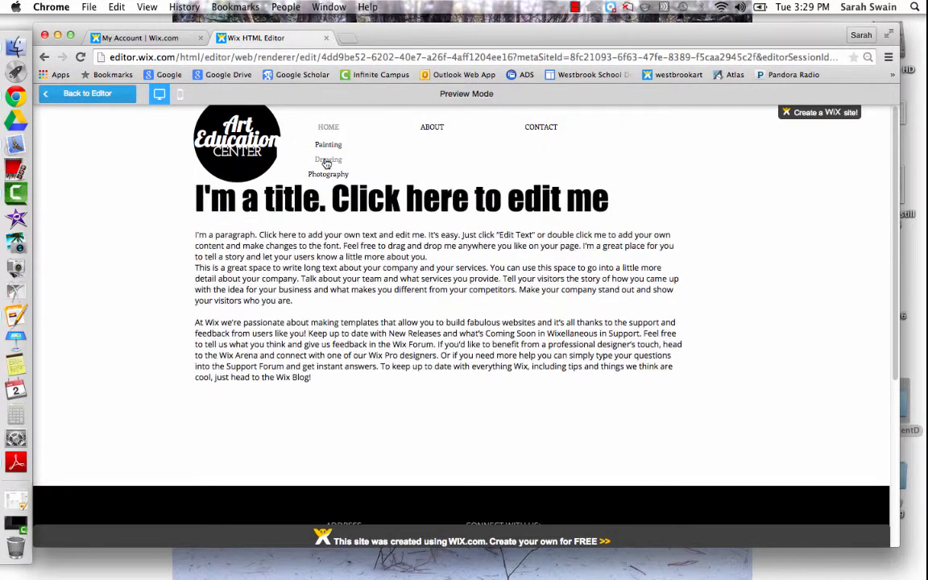
pyautogui.click(329, 174)
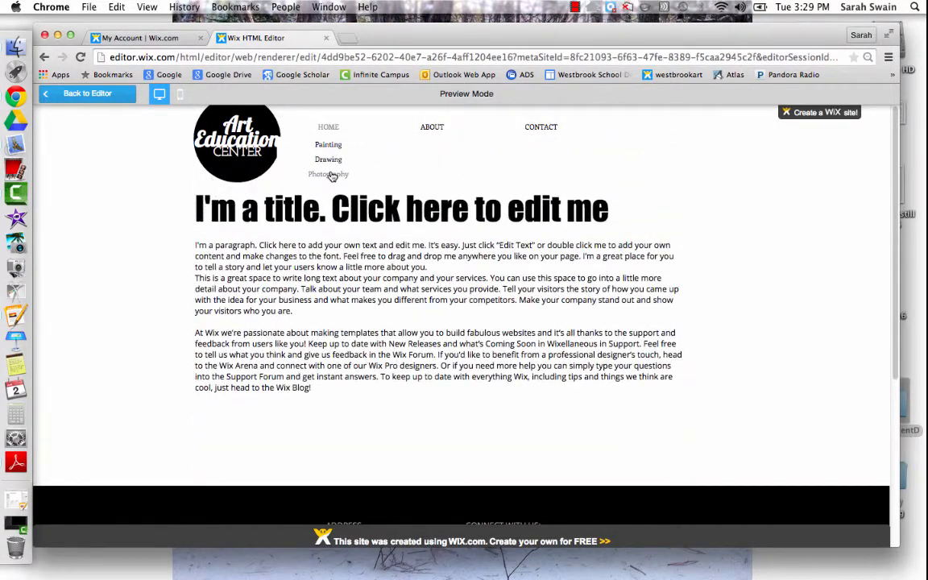
pyautogui.click(436, 127)
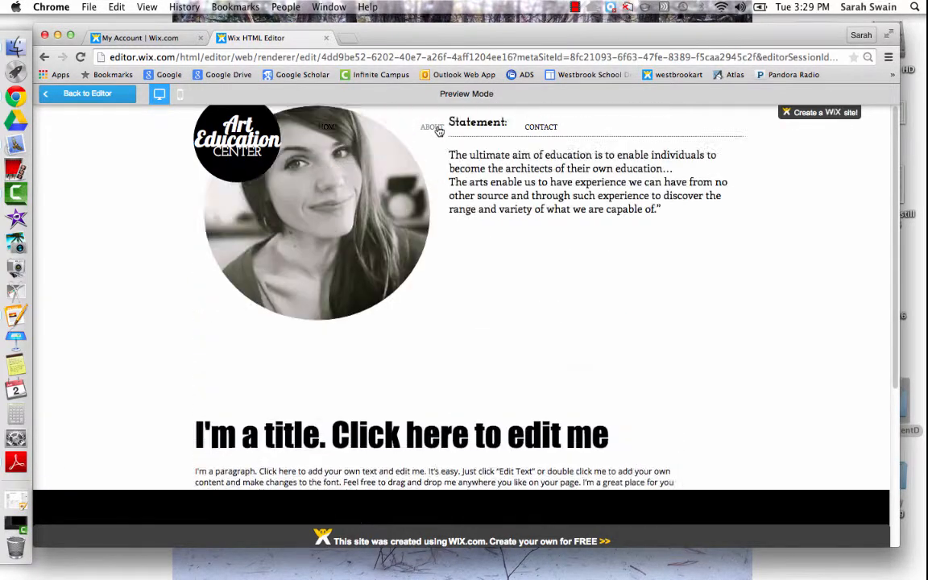
pyautogui.click(540, 129)
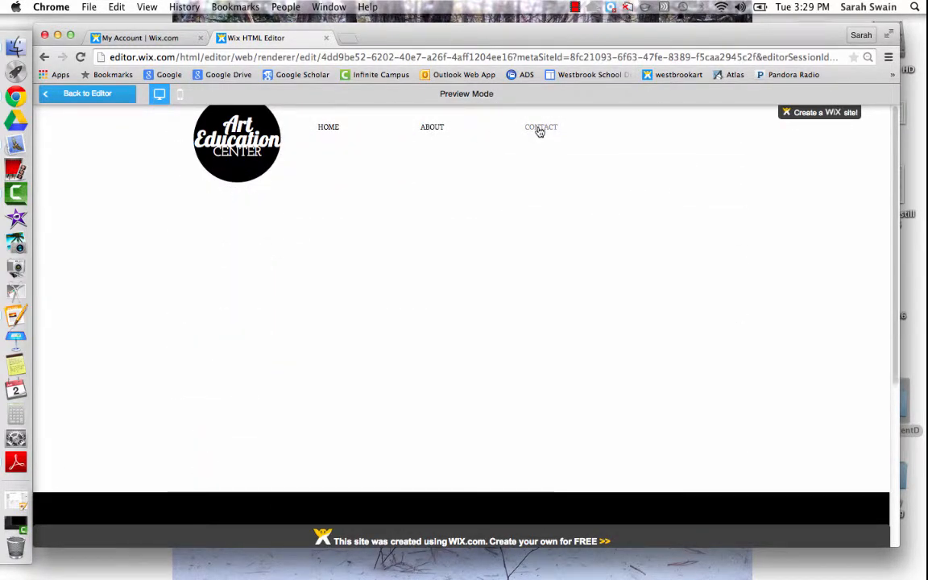
pyautogui.click(72, 94)
pyautogui.click(207, 93)
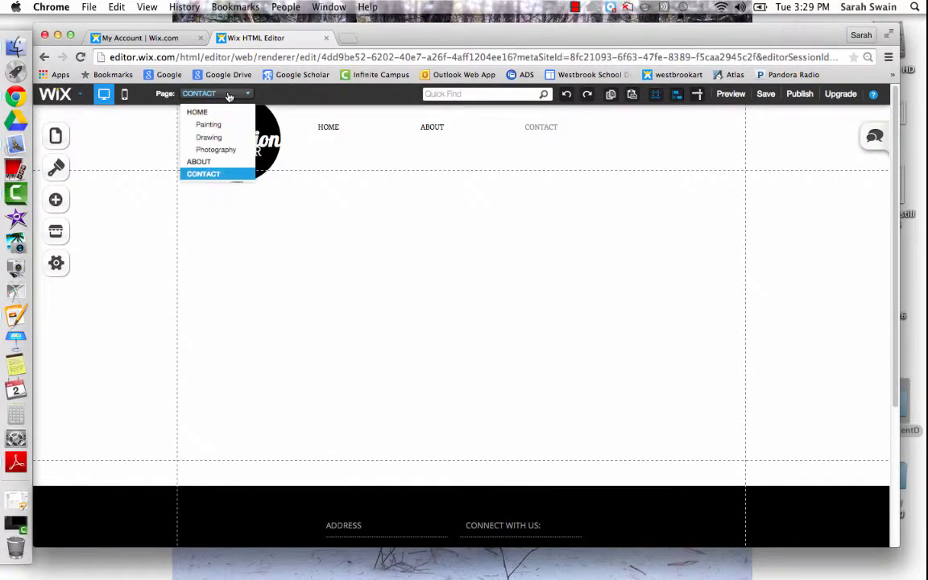
# - Go to the HOME page and scroll its WELCOME banner into view
pyautogui.click(227, 111)
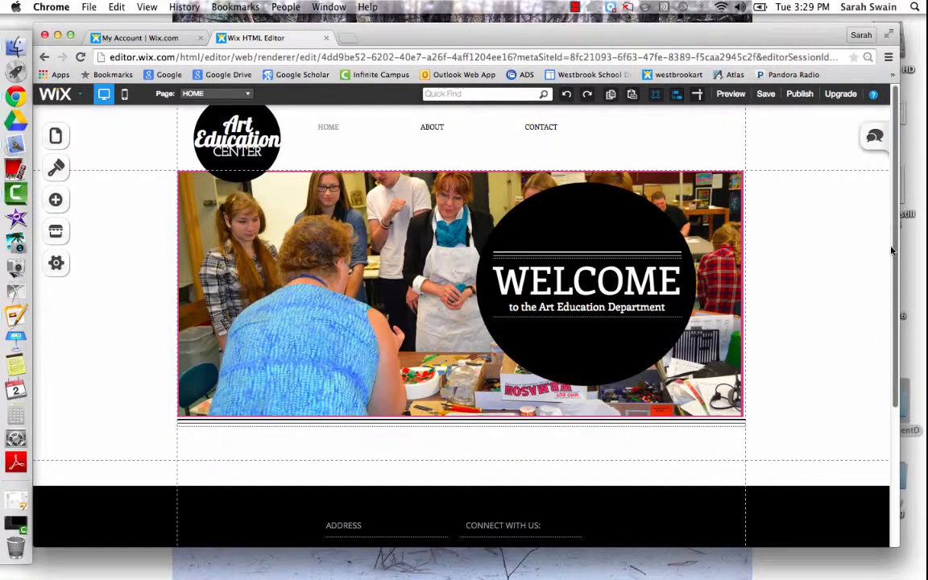
pyautogui.scroll(-3, 481, 279)
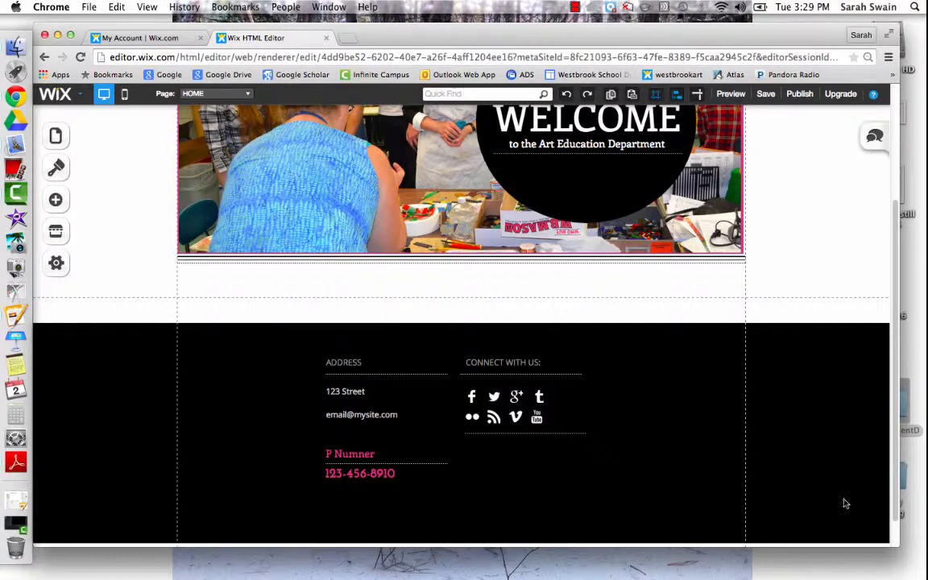
pyautogui.moveTo(893, 451); pyautogui.dragTo(891, 320)
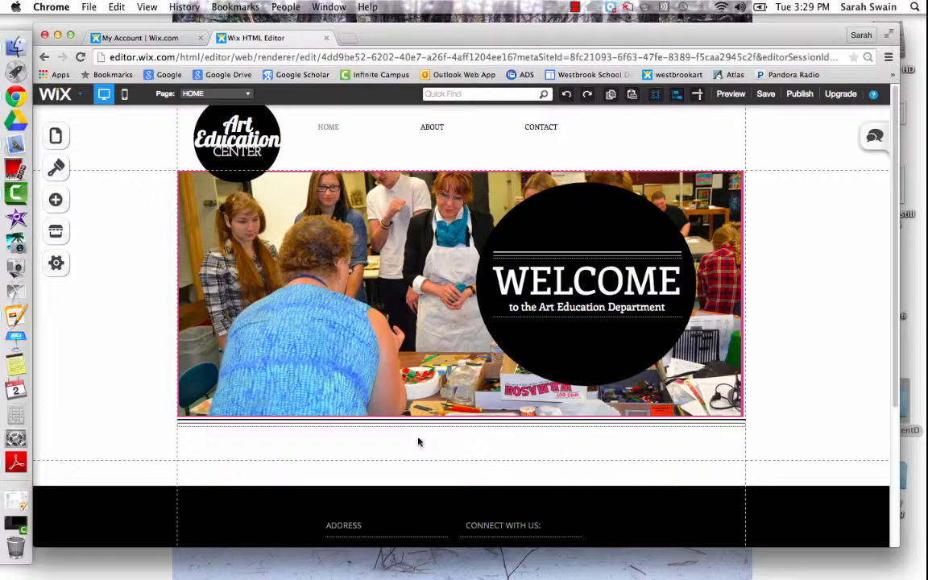
pyautogui.click(207, 93)
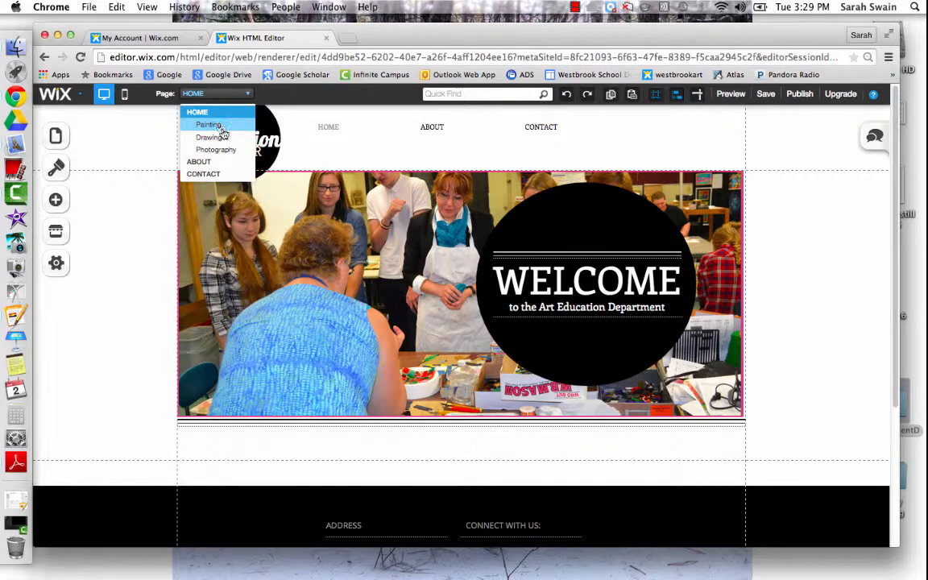
pyautogui.click(99, 252)
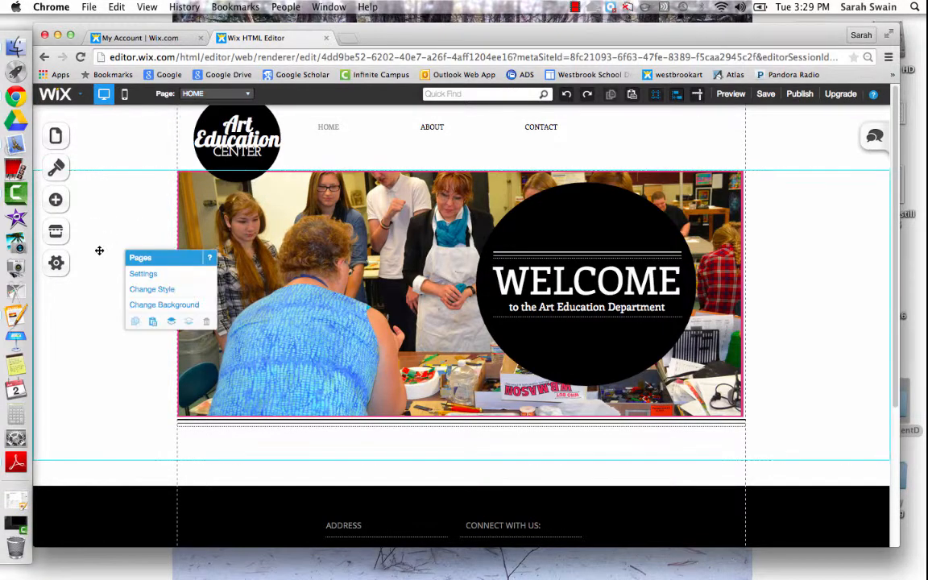
# - Browse the Add, Design and Pages panels, ending on the Add panel's element list
pyautogui.click(56, 199)
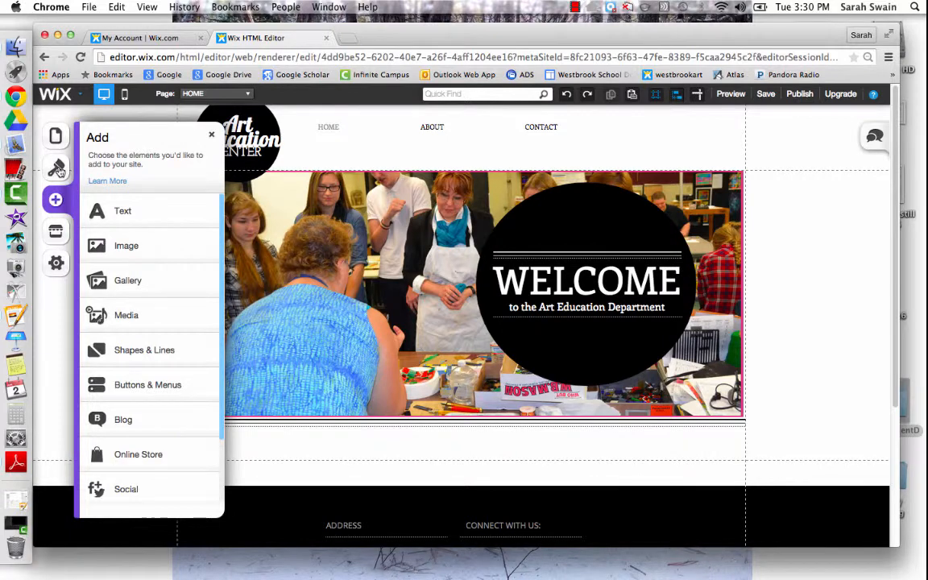
pyautogui.click(57, 169)
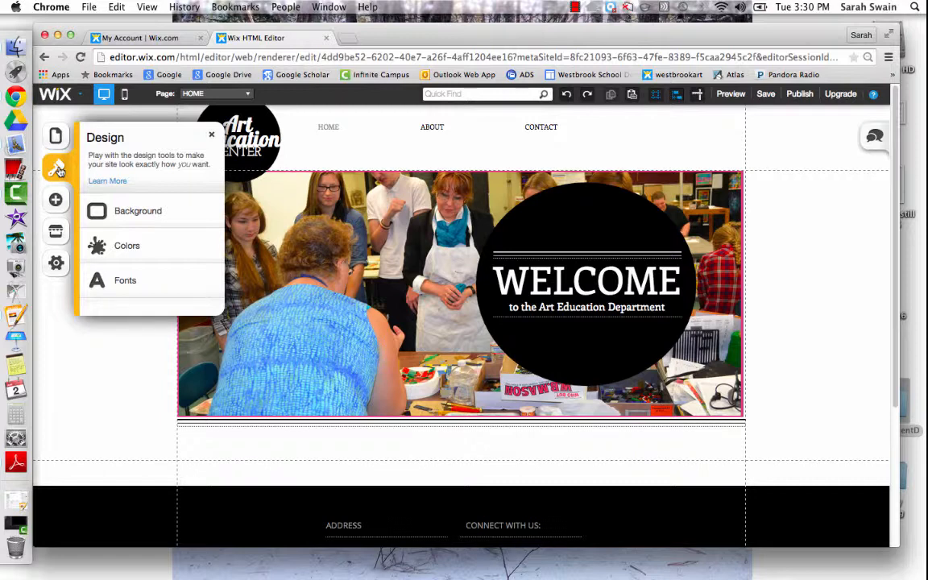
pyautogui.click(61, 137)
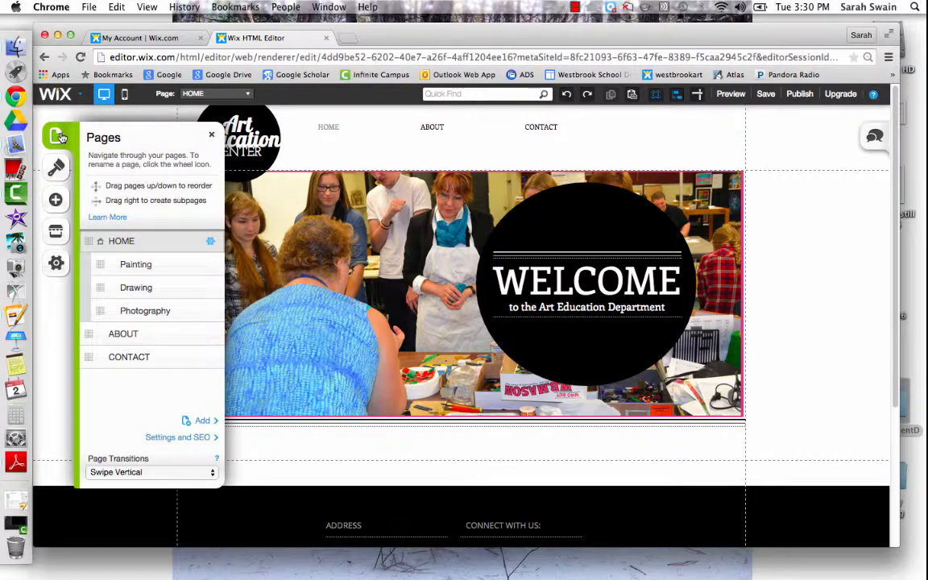
pyautogui.click(56, 201)
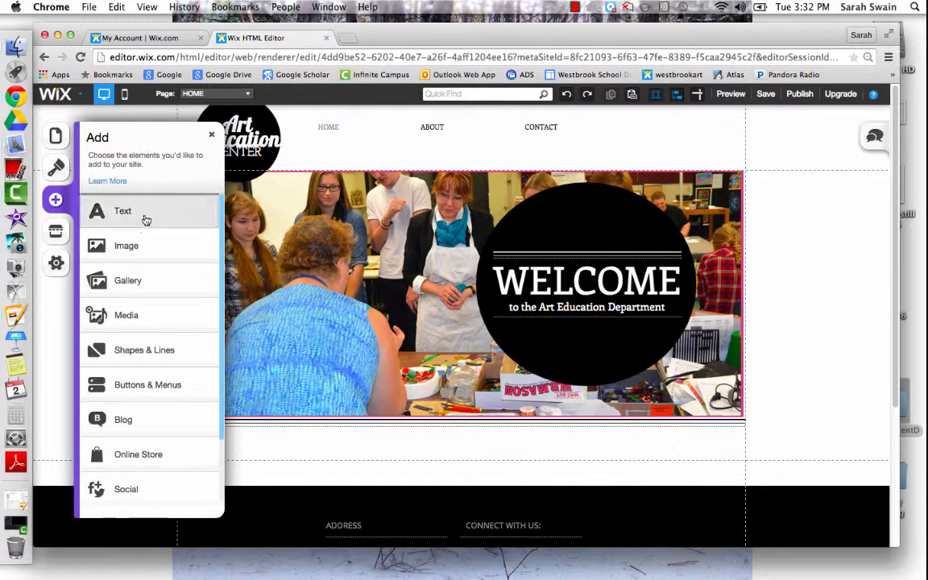
pyautogui.click(145, 215)
pyautogui.click(120, 232)
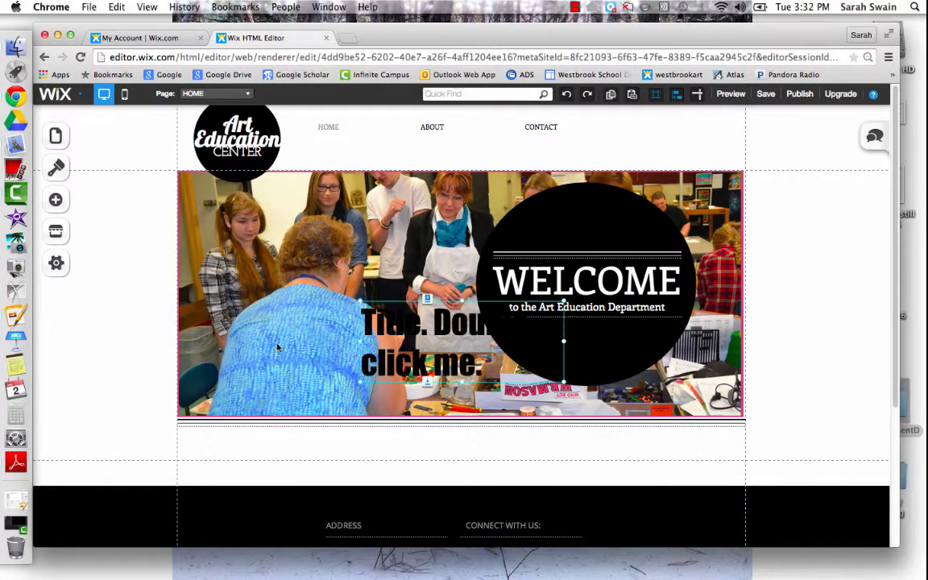
pyautogui.moveTo(424, 331); pyautogui.dragTo(245, 464)
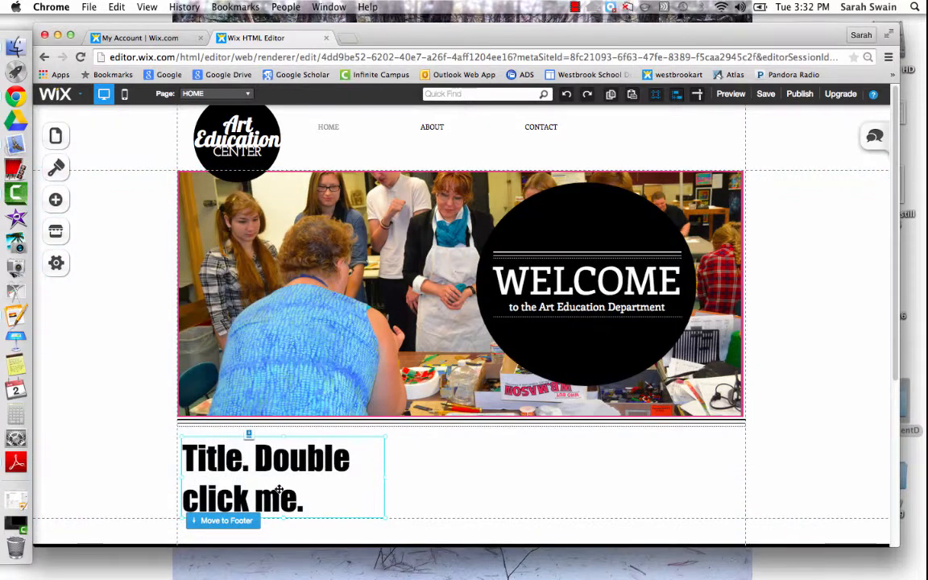
pyautogui.rightClick(319, 470)
pyautogui.click(359, 493)
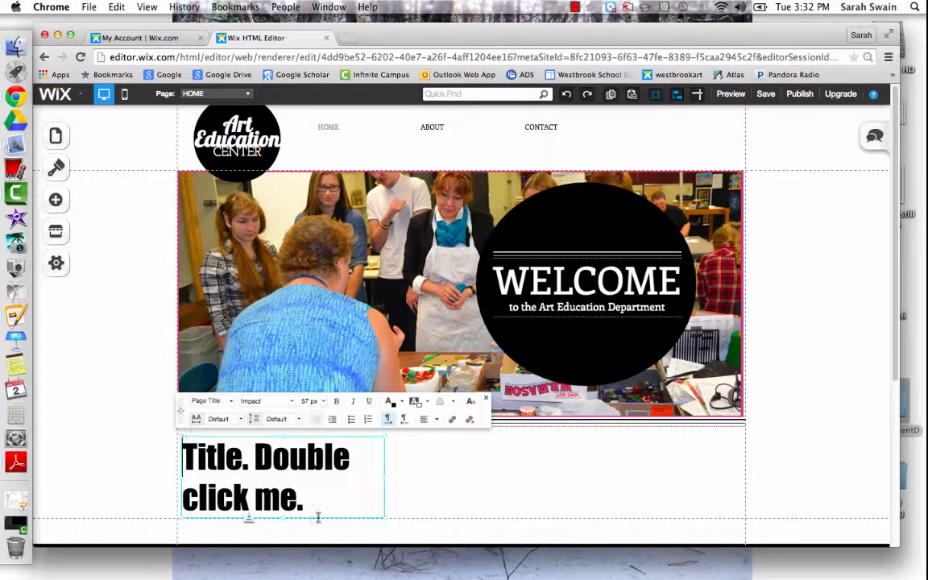
pyautogui.moveTo(311, 505); pyautogui.dragTo(134, 420)
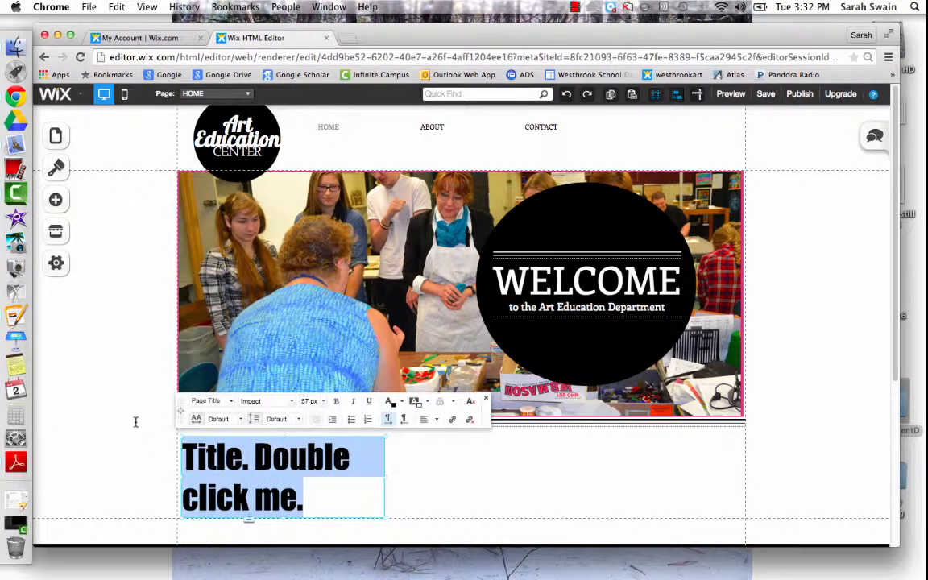
pyautogui.press('BackSpace')
pyautogui.write('P')
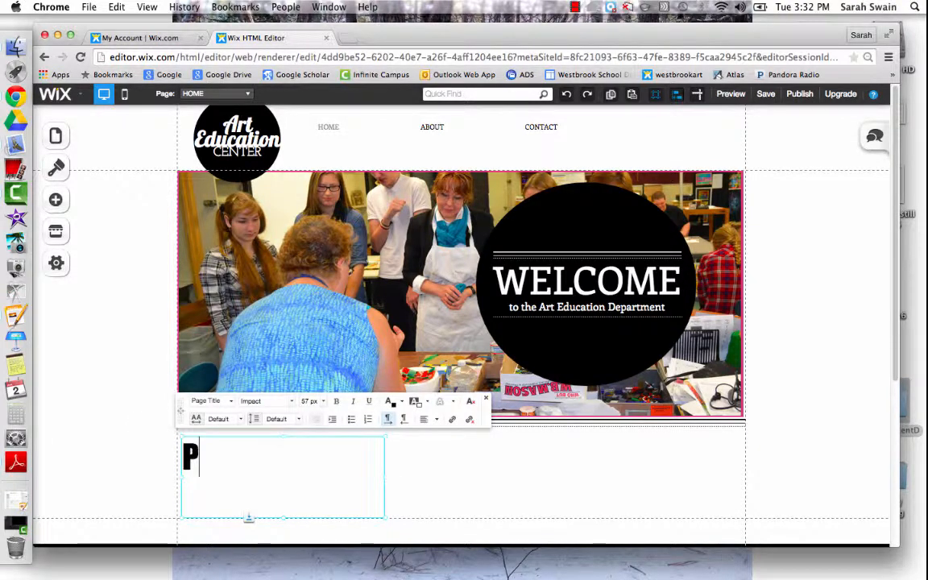
pyautogui.write('ainting')
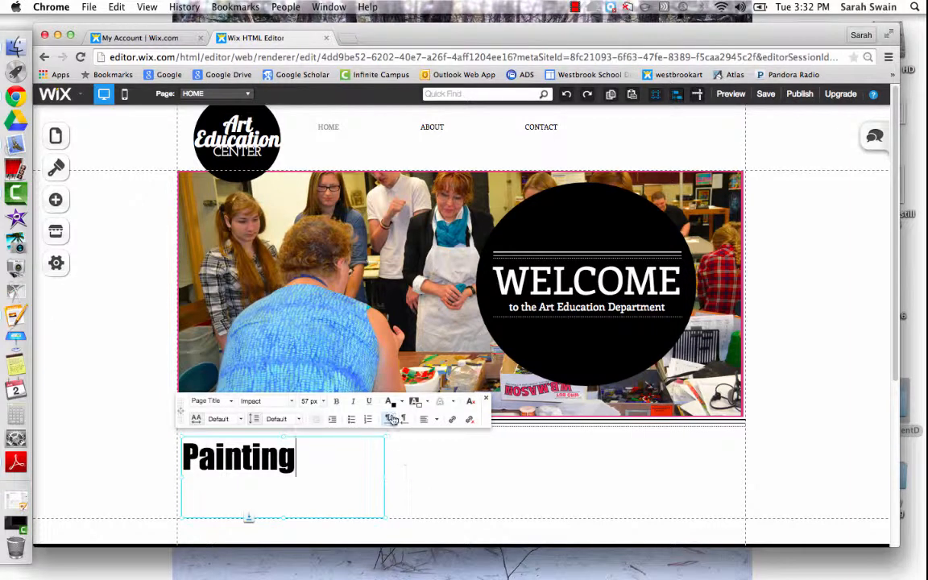
pyautogui.moveTo(308, 454); pyautogui.dragTo(104, 452)
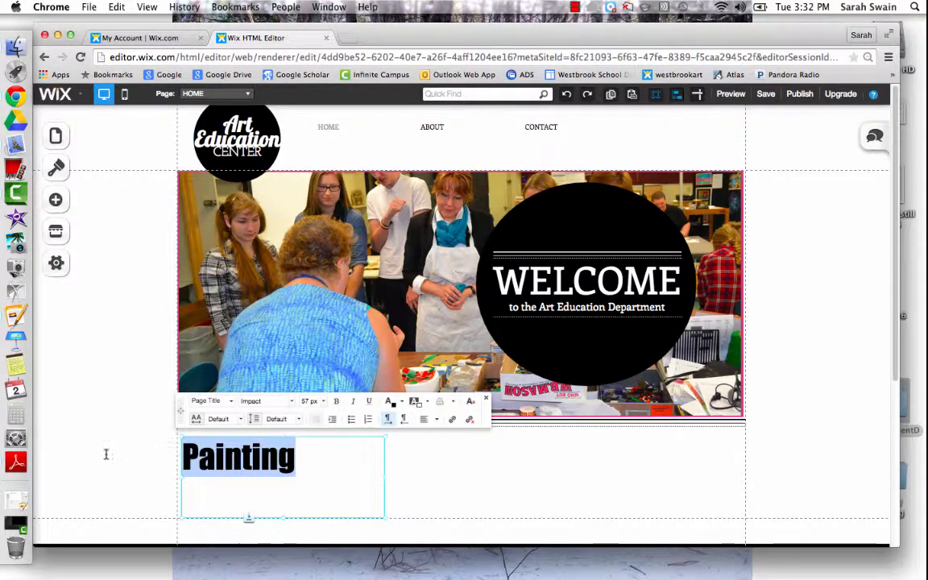
pyautogui.click(294, 401)
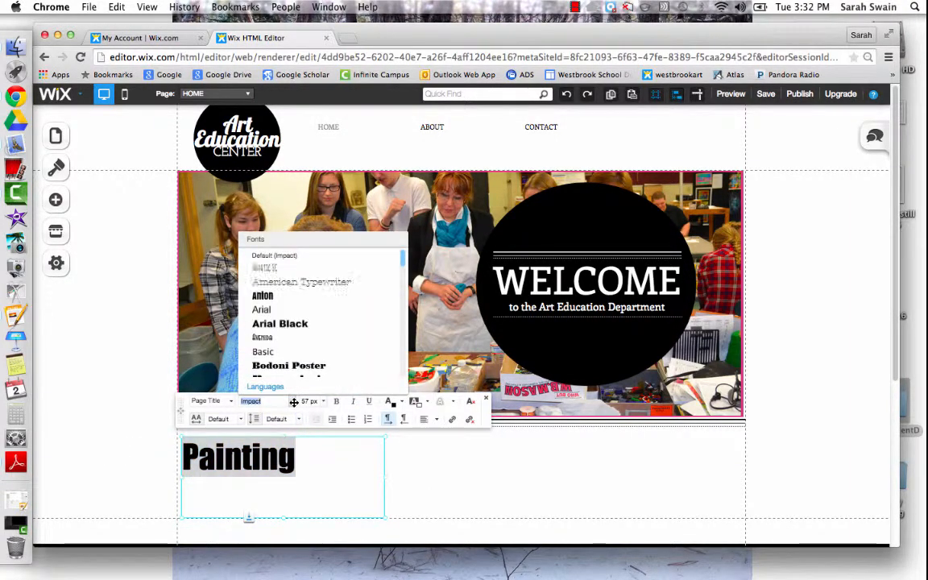
pyautogui.click(315, 367)
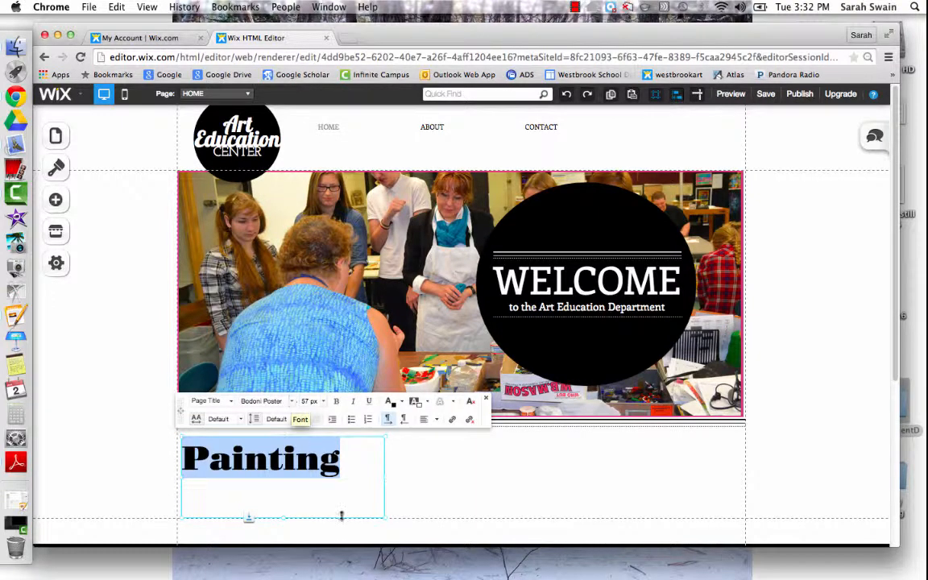
pyautogui.click(378, 486)
pyautogui.click(298, 464)
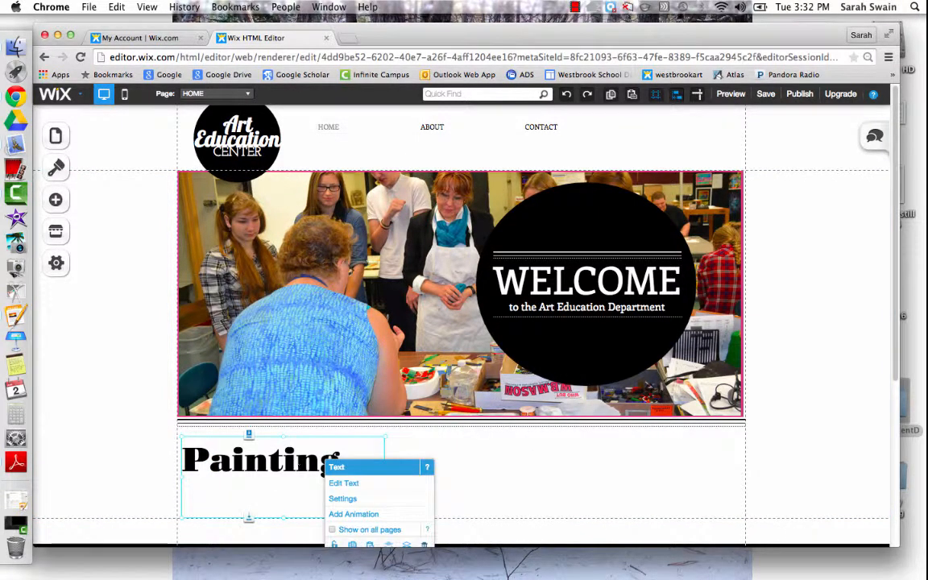
pyautogui.press('Delete')
pyautogui.click(55, 199)
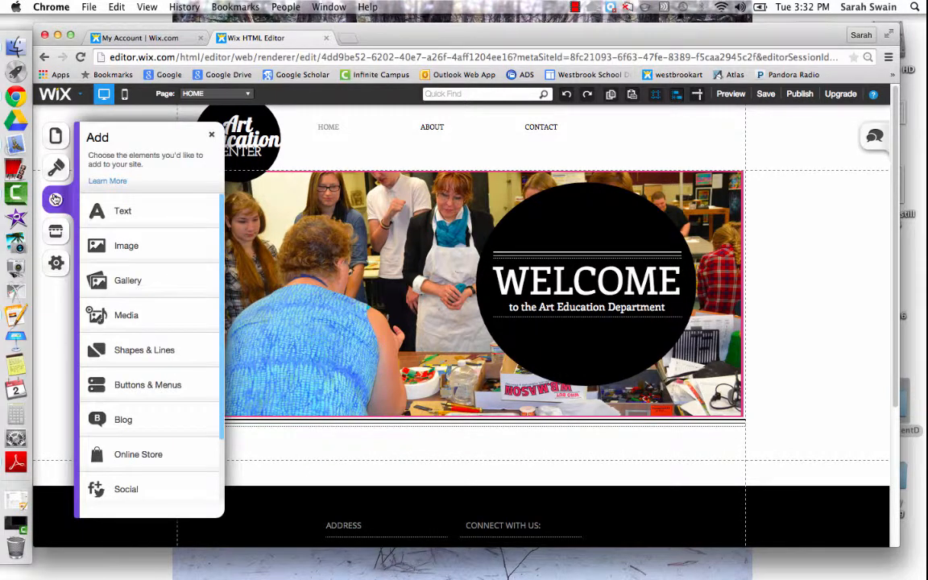
# - Add three title texts and place them in a row below the WELCOME banner
pyautogui.click(147, 211)
pyautogui.click(163, 242)
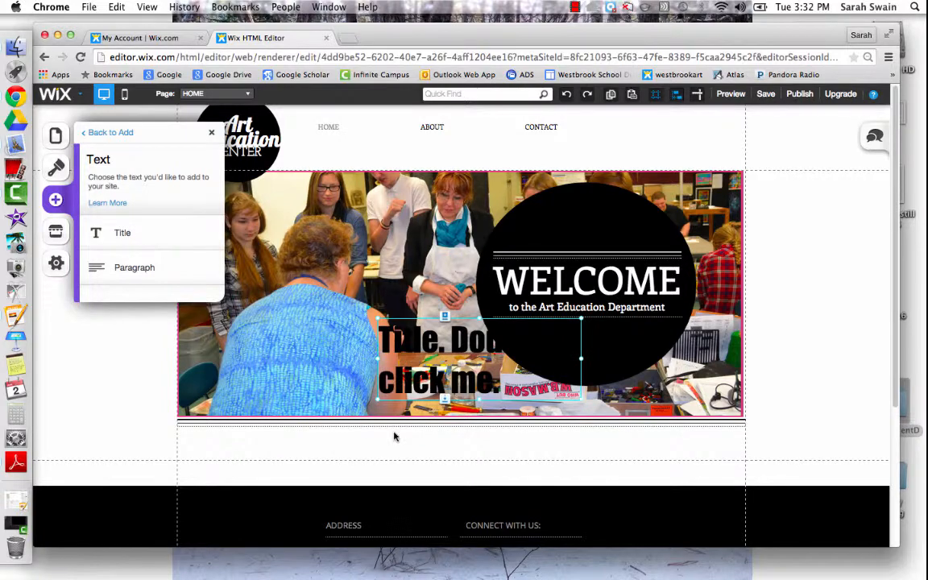
pyautogui.moveTo(376, 332); pyautogui.dragTo(224, 460)
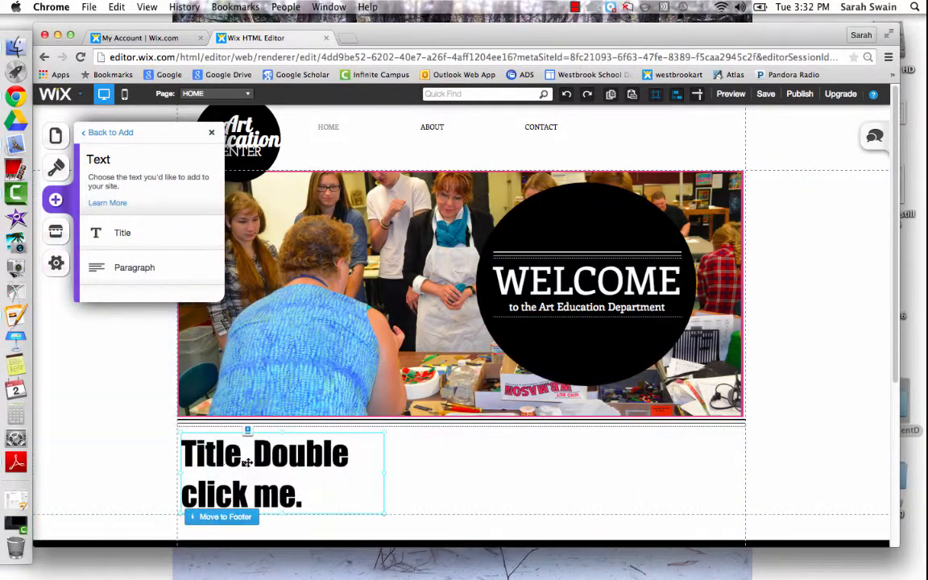
pyautogui.click(129, 242)
pyautogui.moveTo(423, 342); pyautogui.dragTo(450, 473)
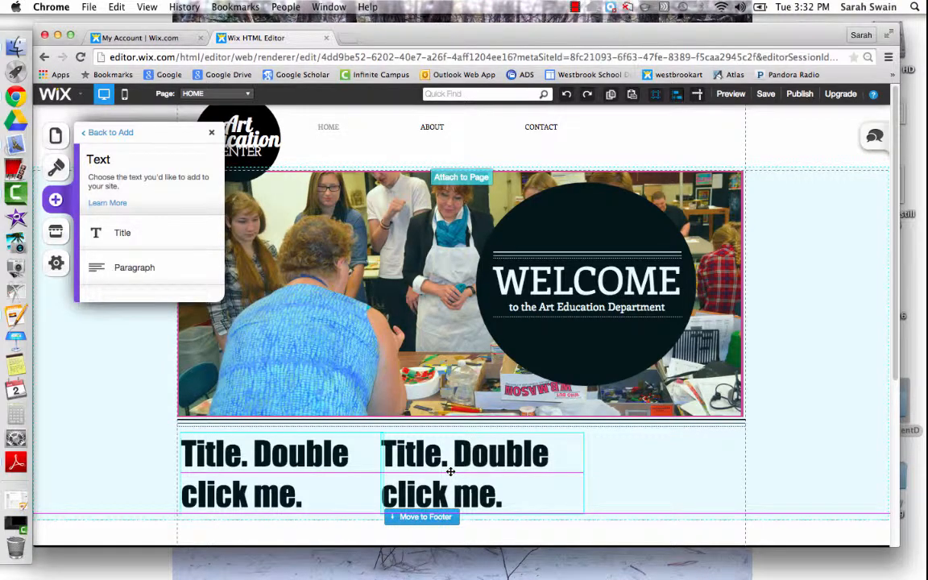
pyautogui.moveTo(452, 472); pyautogui.dragTo(455, 472)
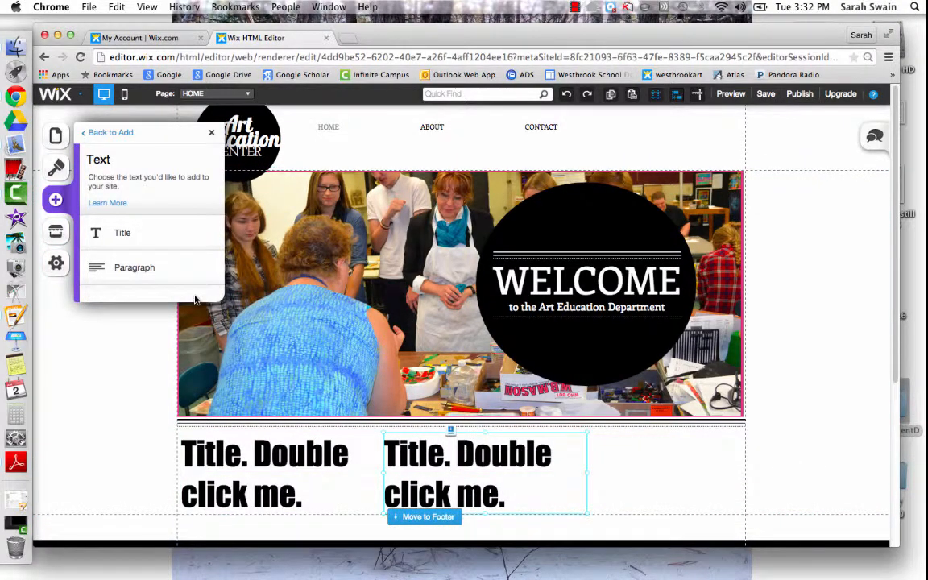
pyautogui.click(162, 233)
pyautogui.moveTo(459, 374); pyautogui.dragTo(612, 458)
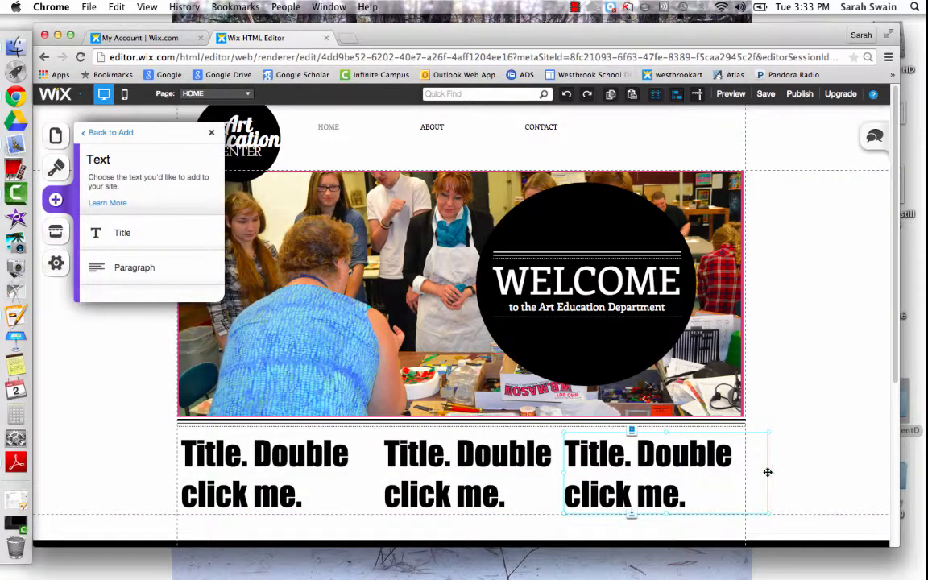
pyautogui.moveTo(768, 472); pyautogui.dragTo(742, 473)
# - Shift the first and second titles so the three-title row lines up
pyautogui.click(272, 465)
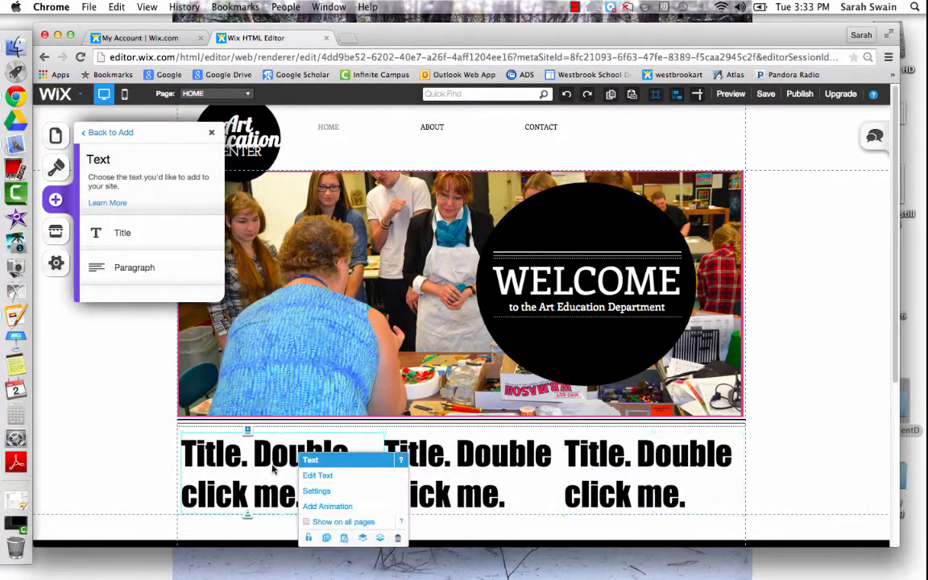
pyautogui.moveTo(453, 476); pyautogui.dragTo(439, 475)
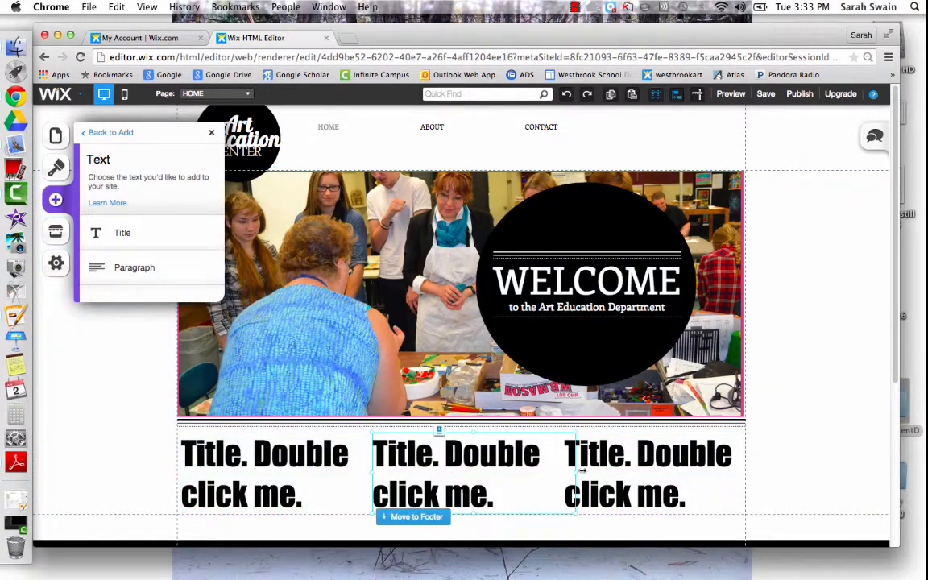
pyautogui.click(319, 462)
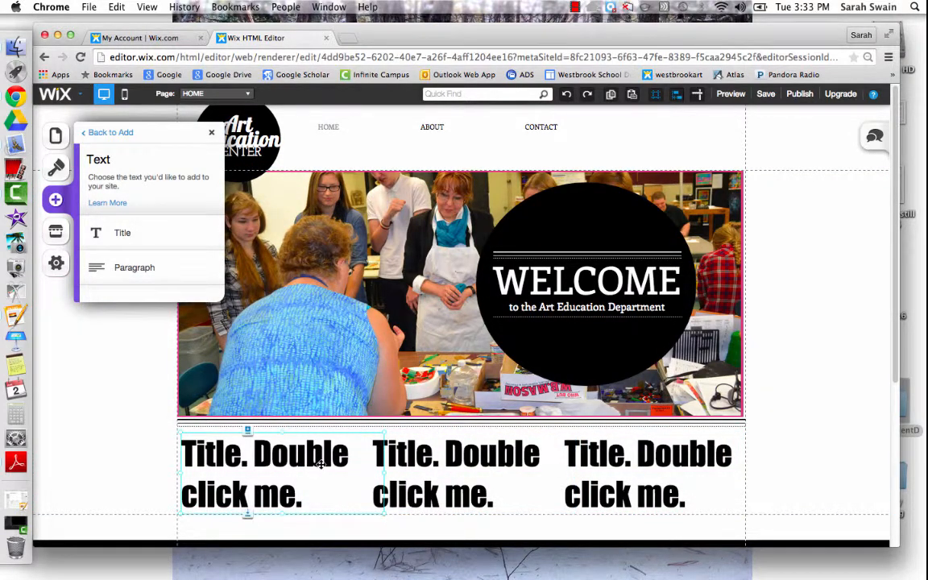
pyautogui.click(321, 464)
pyautogui.moveTo(321, 464); pyautogui.dragTo(249, 464)
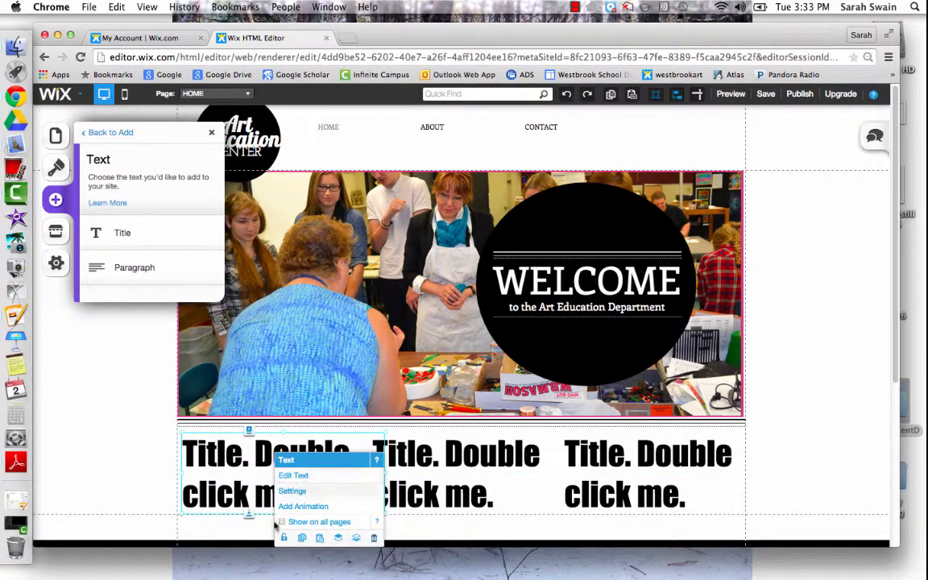
pyautogui.click(212, 132)
pyautogui.click(216, 93)
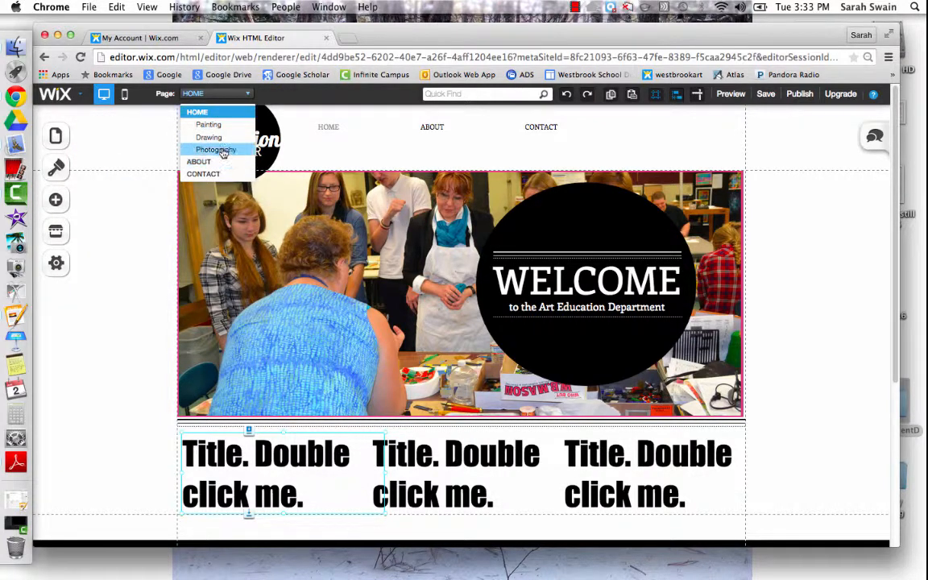
# - Change the first two placeholder titles to read 'Painting' and 'Drawing'
pyautogui.click(234, 473)
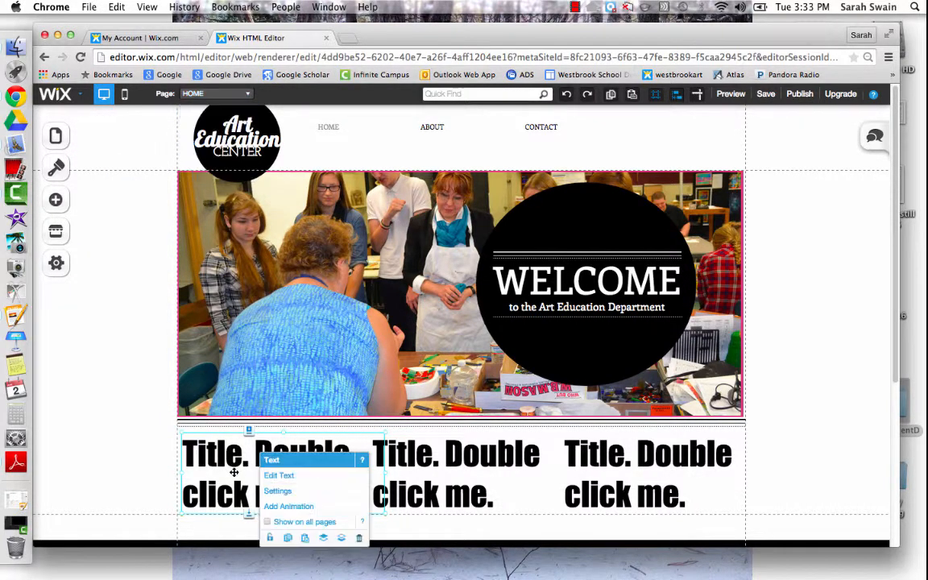
pyautogui.click(284, 475)
pyautogui.moveTo(302, 492); pyautogui.dragTo(148, 429)
pyautogui.write('Painting')
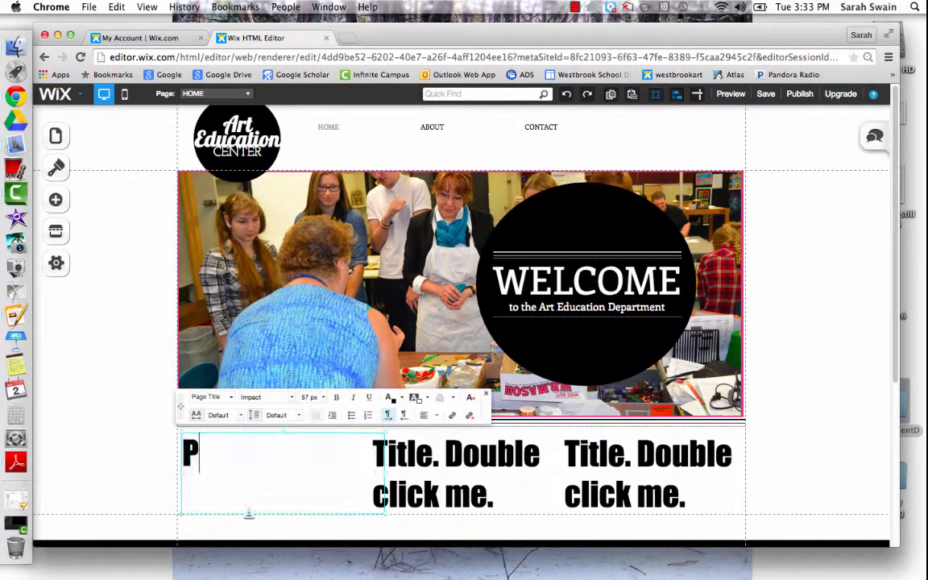
pyautogui.click(447, 479)
pyautogui.click(509, 477)
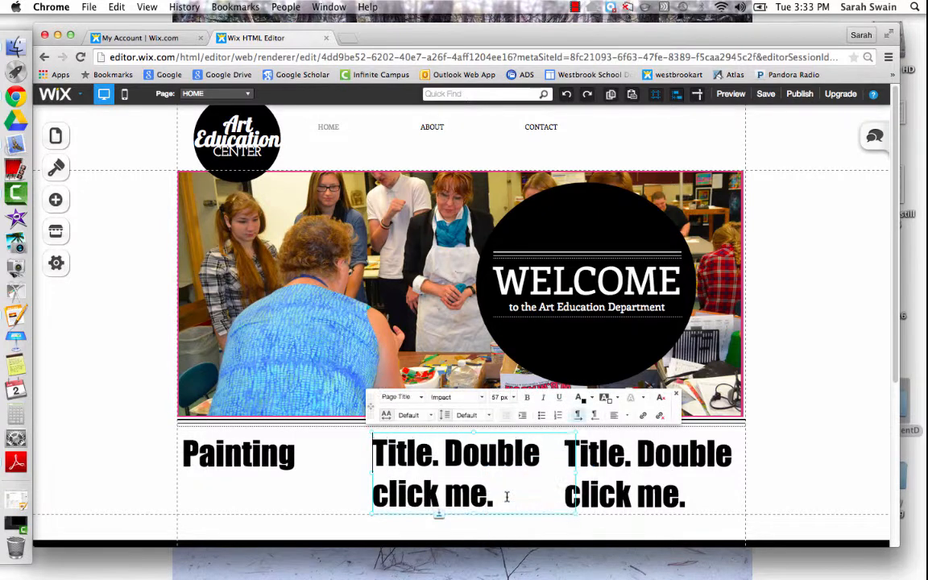
pyautogui.moveTo(505, 497); pyautogui.dragTo(292, 407)
pyautogui.write('Drawing')
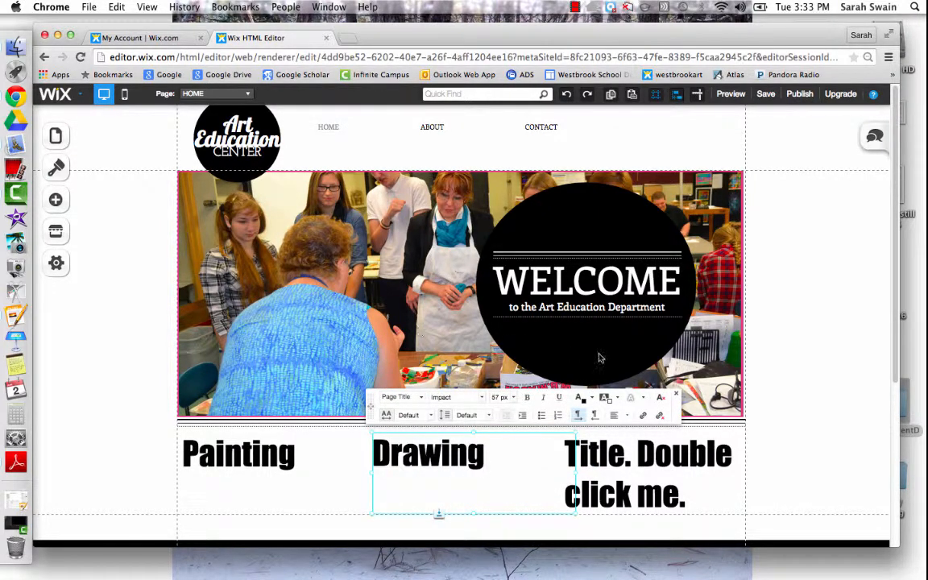
# - Change the third placeholder title to read 'Photography'
pyautogui.click(654, 476)
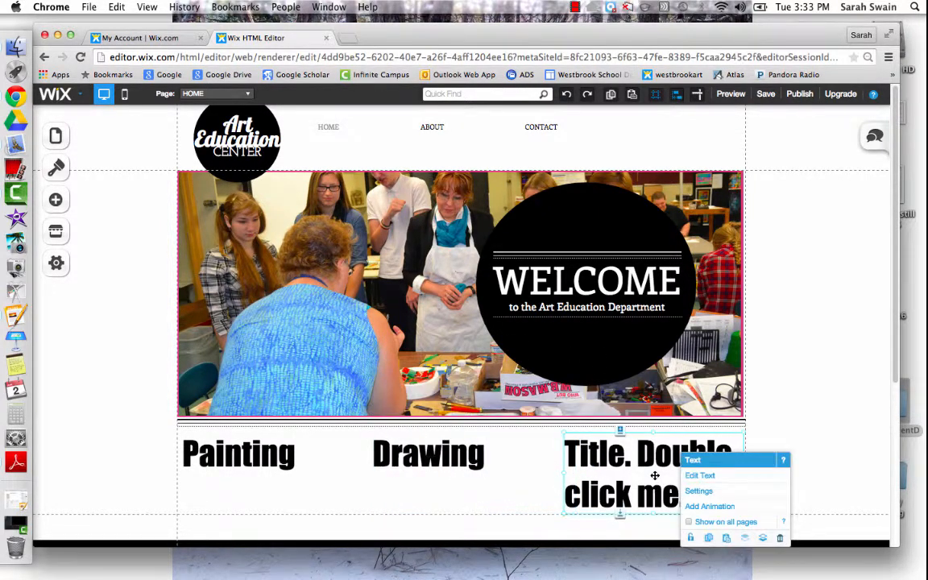
pyautogui.click(701, 476)
pyautogui.moveTo(683, 487); pyautogui.dragTo(564, 439)
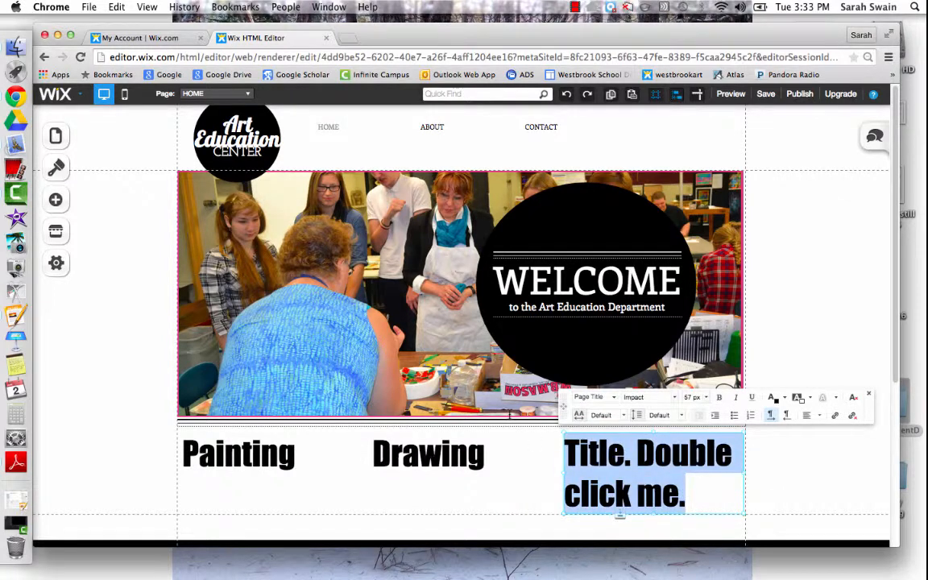
pyautogui.write('Photogra')
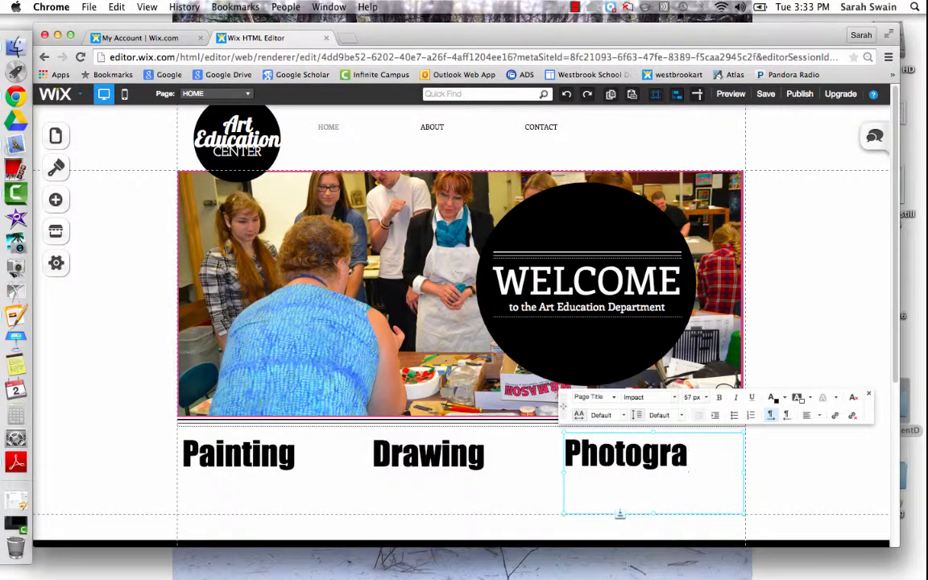
pyautogui.write('phy')
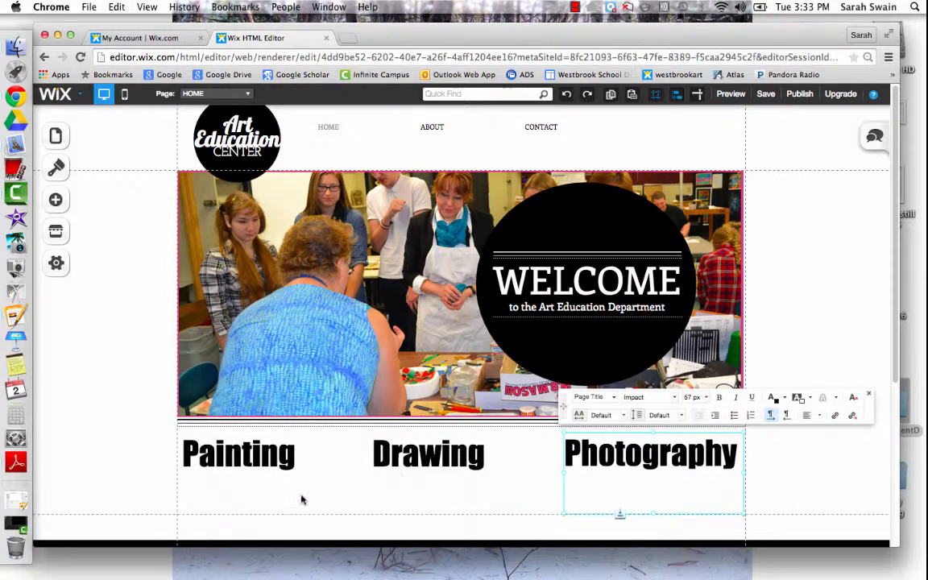
pyautogui.click(278, 451)
pyautogui.click(300, 477)
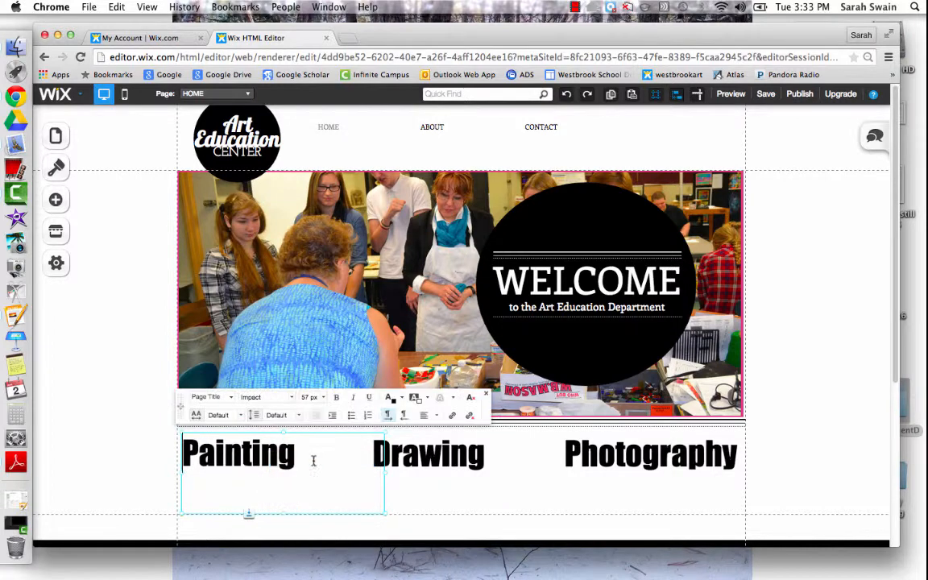
pyautogui.moveTo(313, 460); pyautogui.dragTo(144, 439)
pyautogui.click(453, 398)
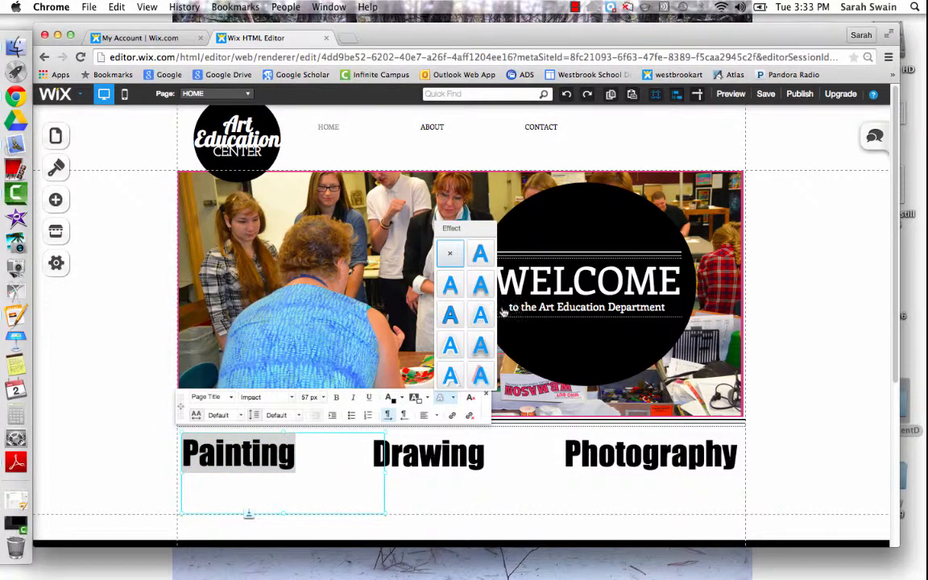
pyautogui.click(450, 316)
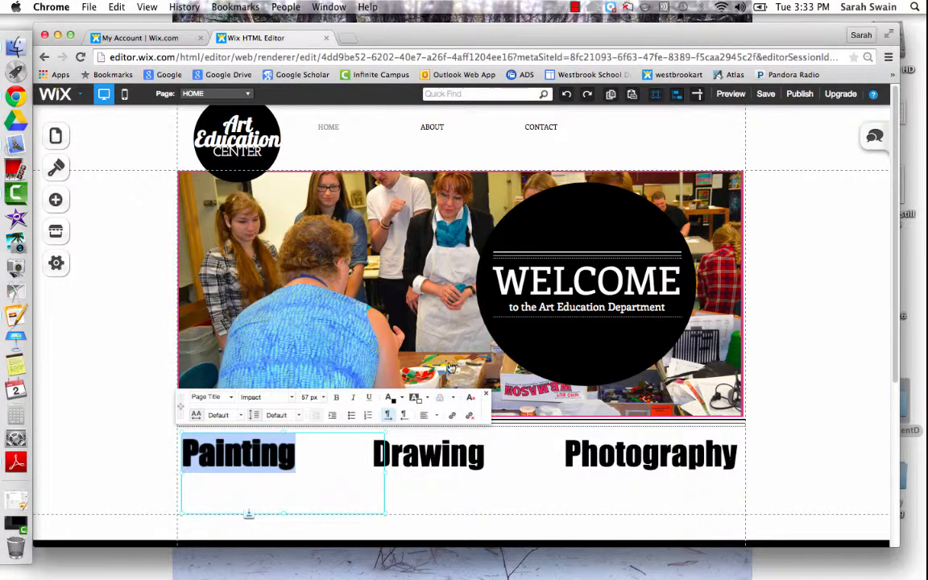
pyautogui.click(450, 399)
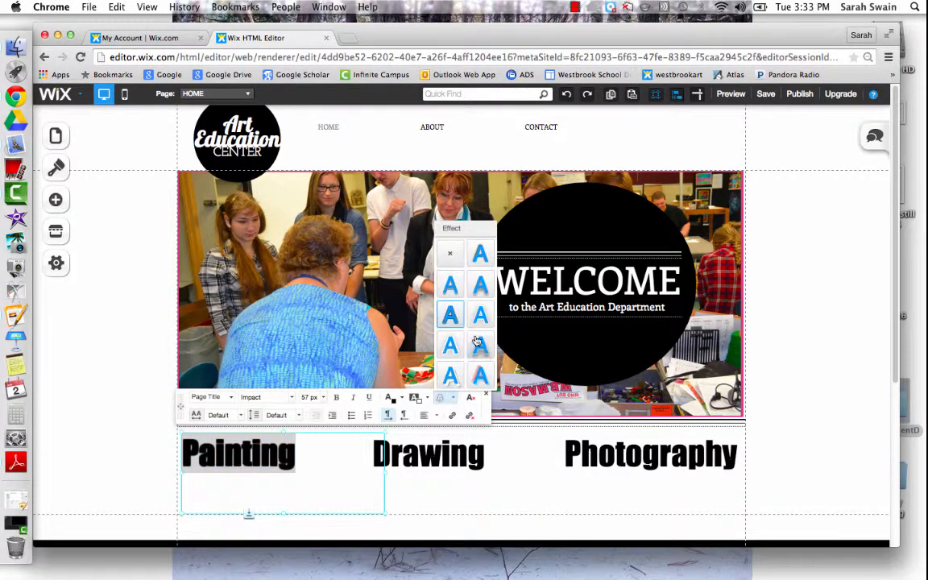
pyautogui.click(435, 285)
pyautogui.click(484, 471)
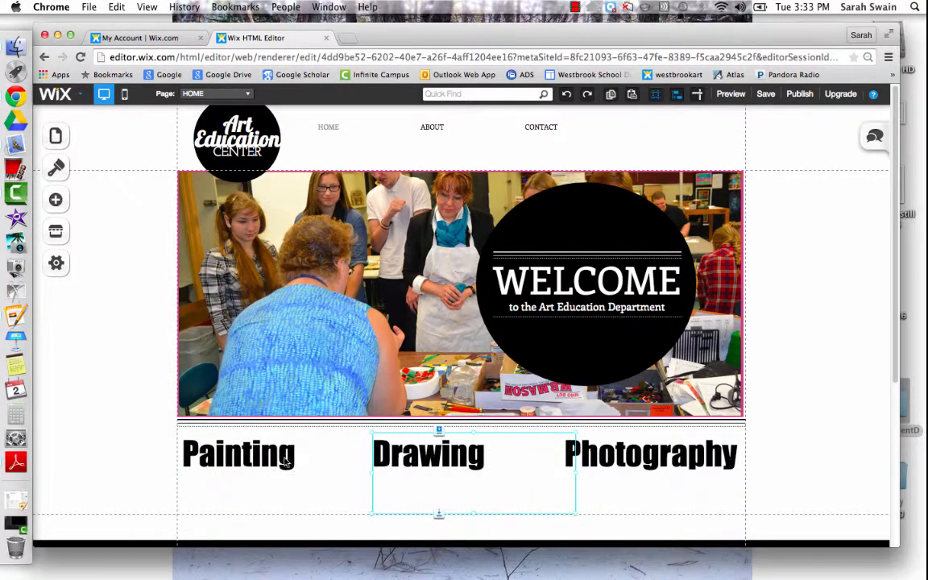
pyautogui.click(258, 458)
pyautogui.click(441, 456)
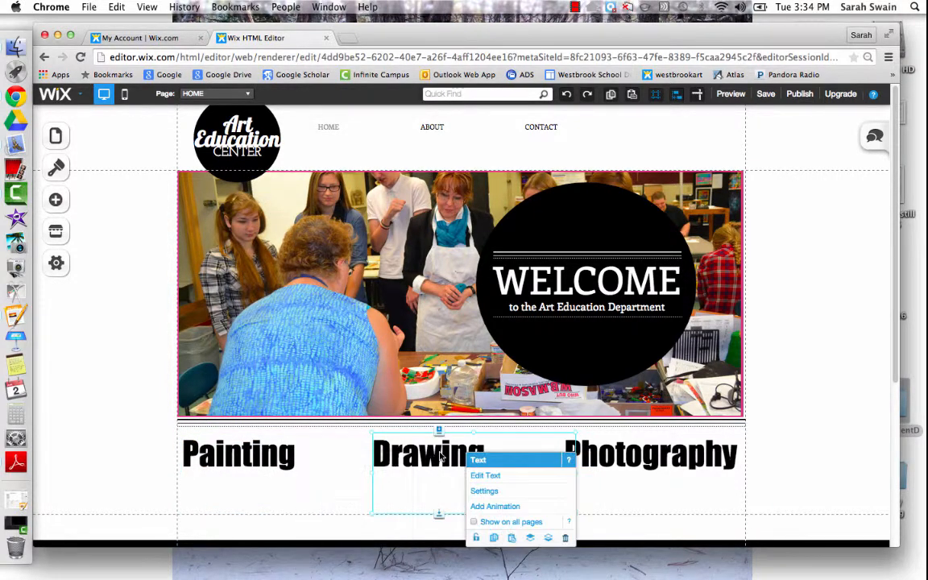
pyautogui.click(604, 456)
pyautogui.click(264, 458)
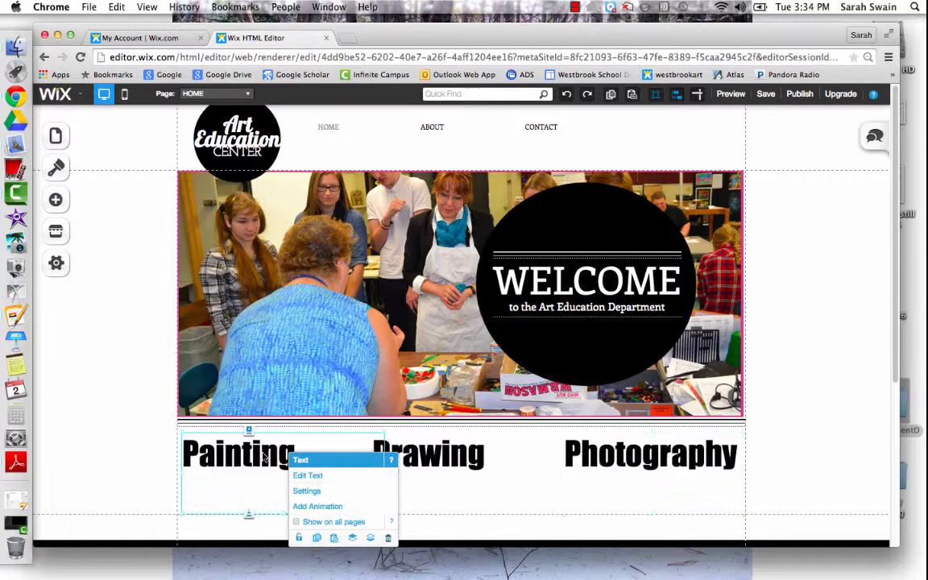
pyautogui.click(321, 476)
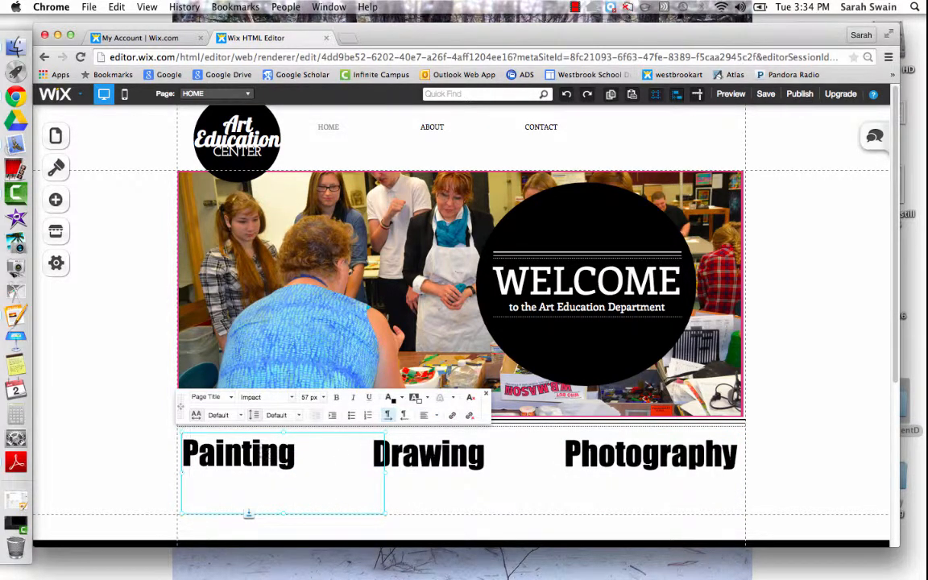
pyautogui.click(303, 456)
pyautogui.moveTo(302, 457); pyautogui.dragTo(154, 452)
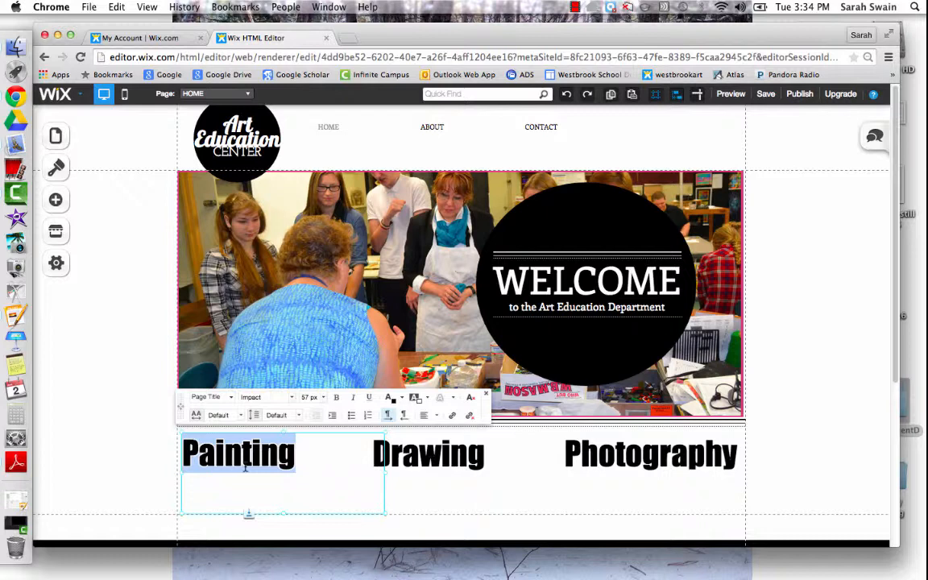
# - Link the 'Painting' title text to the site's Painting page
pyautogui.click(454, 418)
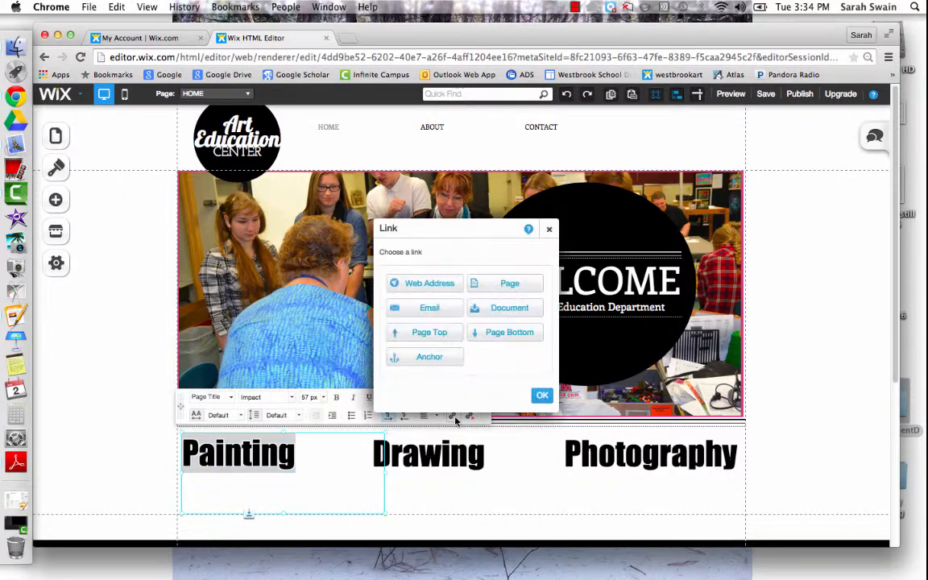
pyautogui.click(503, 285)
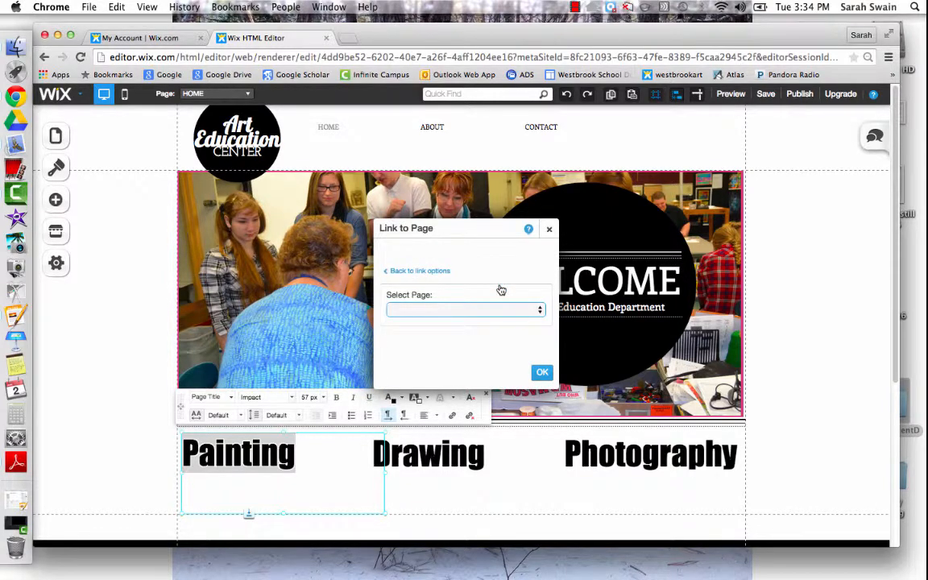
pyautogui.click(489, 310)
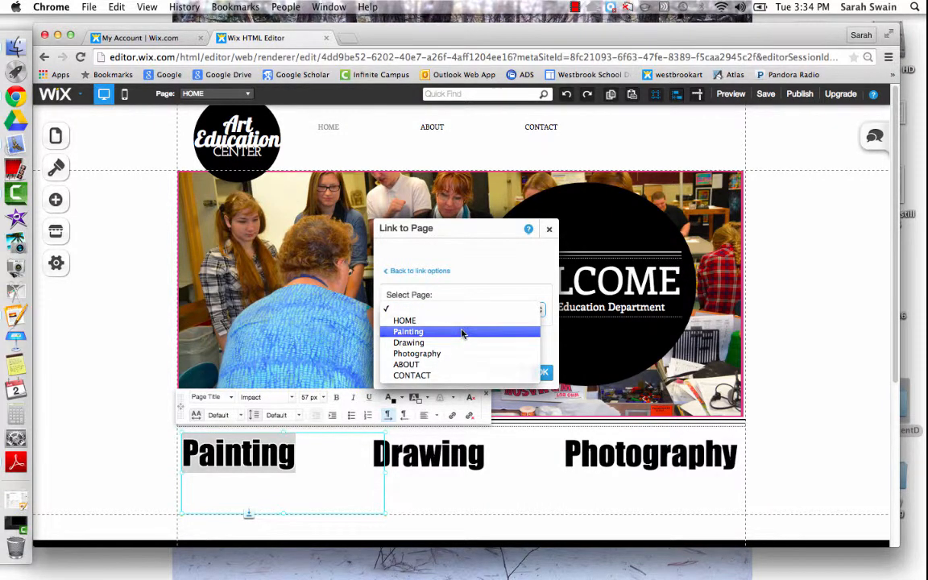
pyautogui.click(463, 332)
pyautogui.click(542, 373)
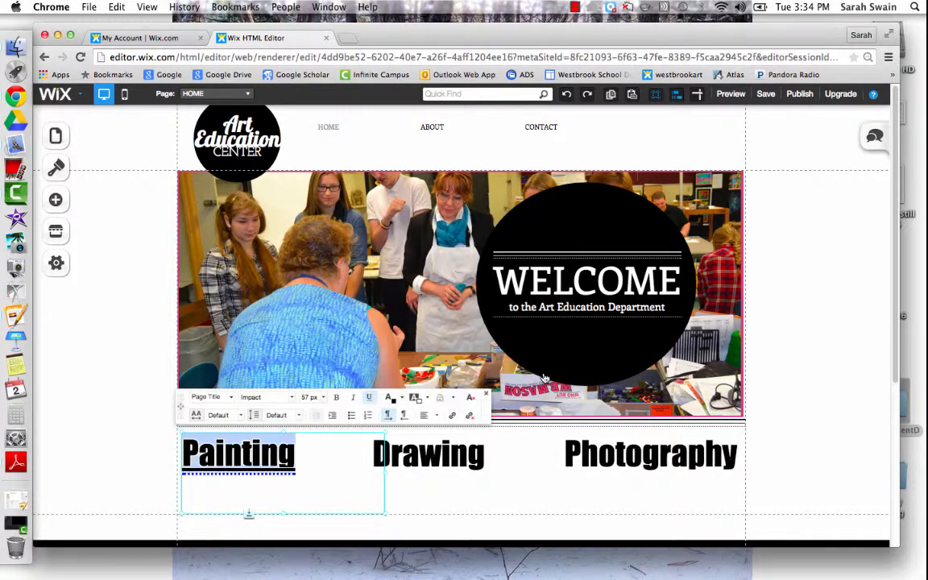
pyautogui.click(461, 476)
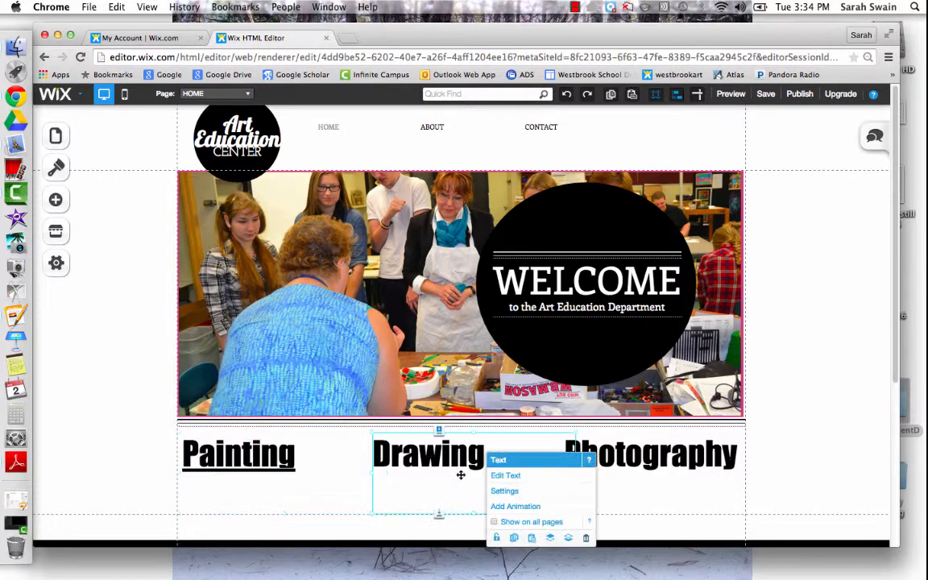
pyautogui.click(469, 459)
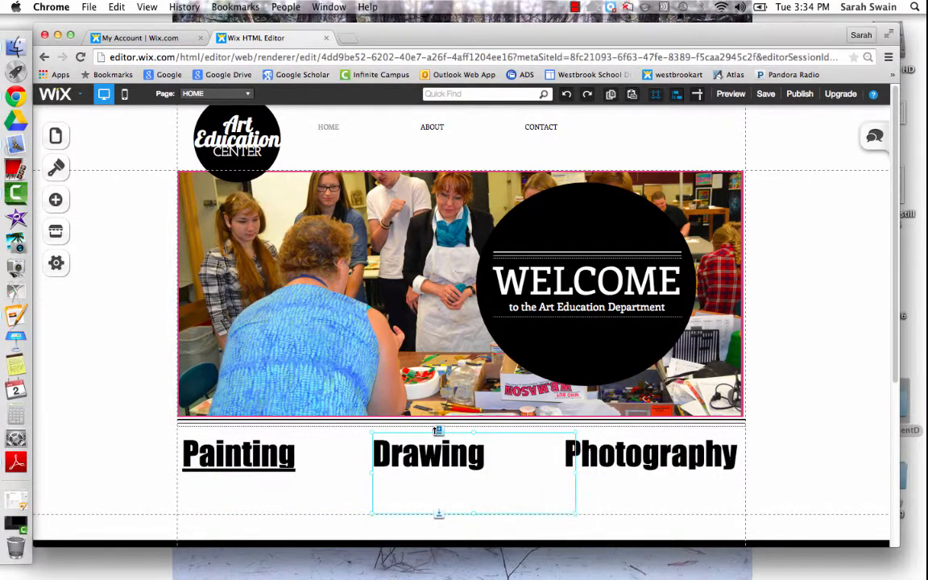
# - Link the Drawing title to the Drawing page
pyautogui.click(498, 454)
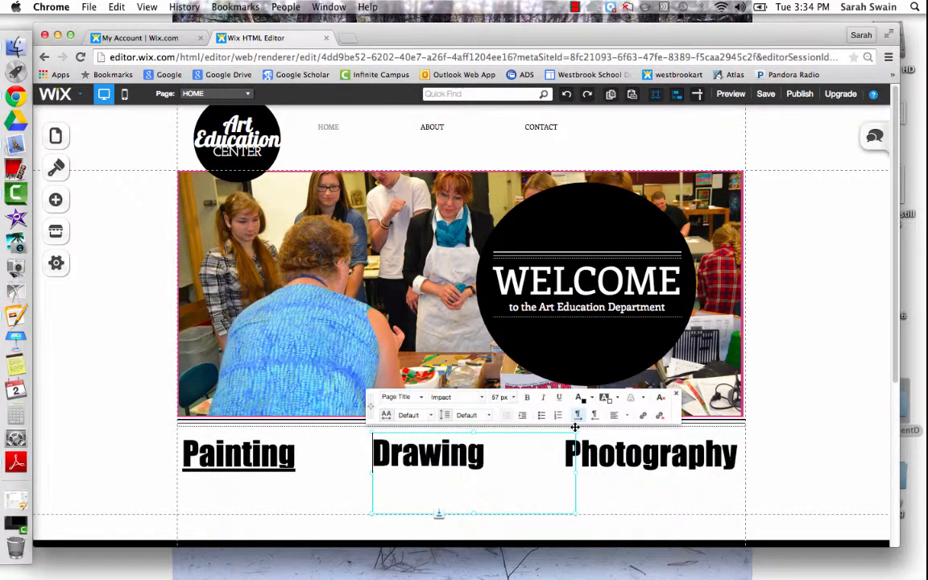
pyautogui.click(642, 415)
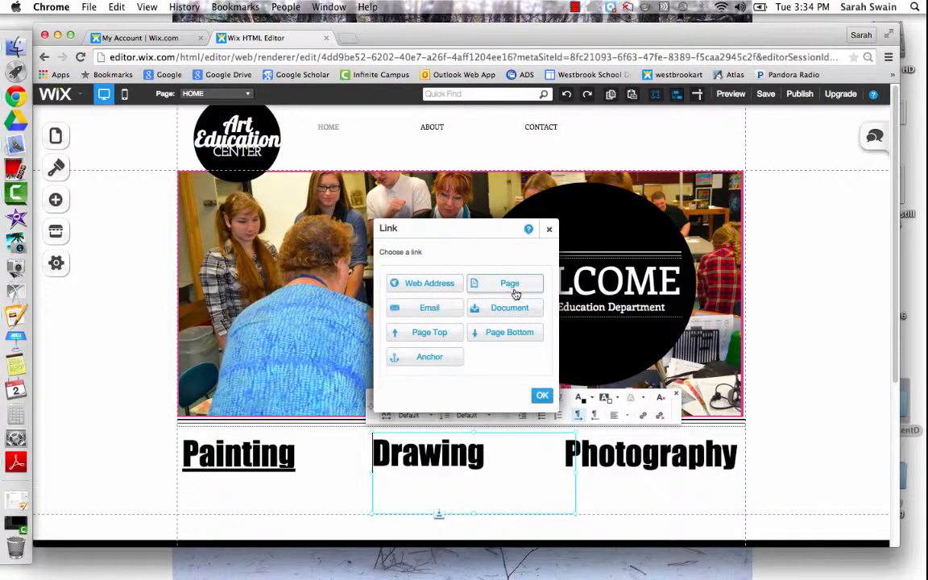
pyautogui.click(516, 286)
pyautogui.click(514, 310)
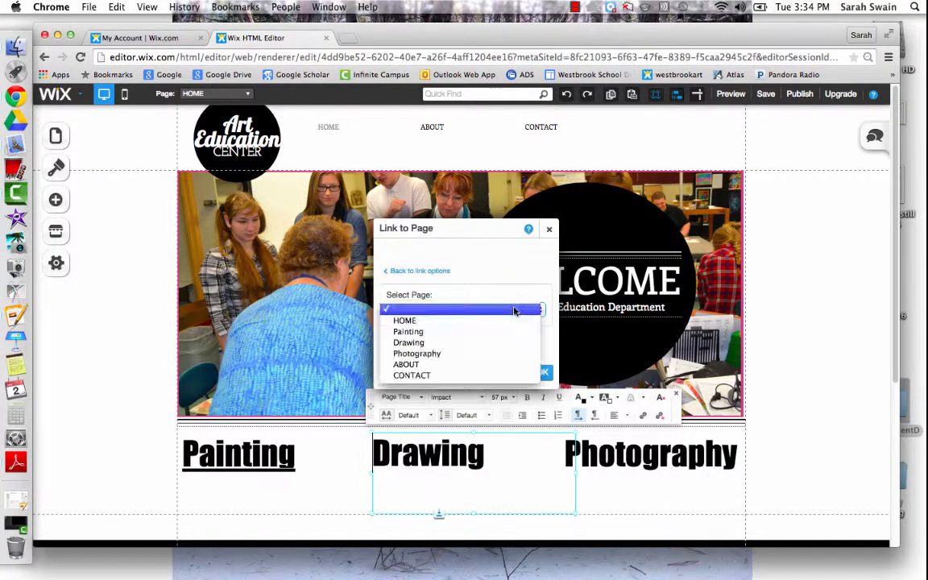
pyautogui.click(480, 342)
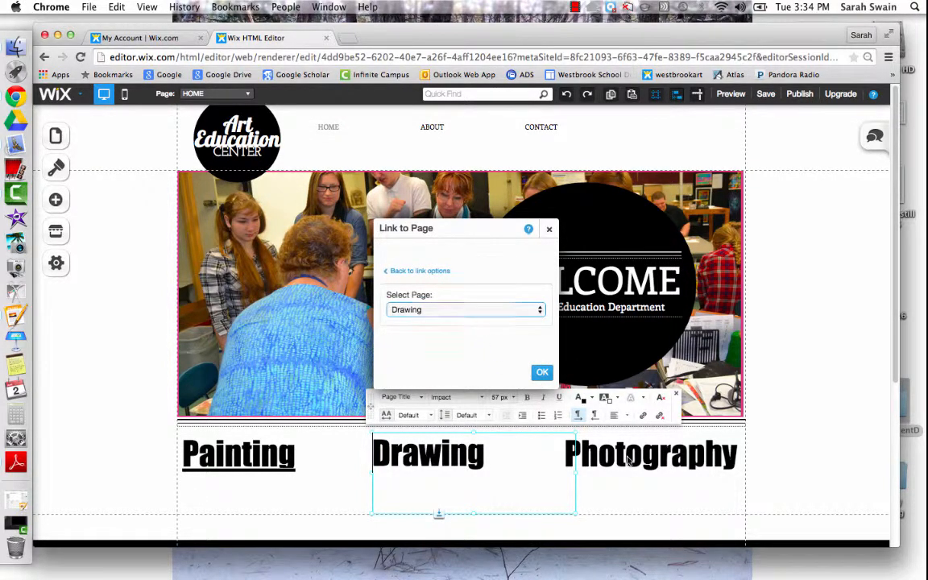
pyautogui.click(542, 371)
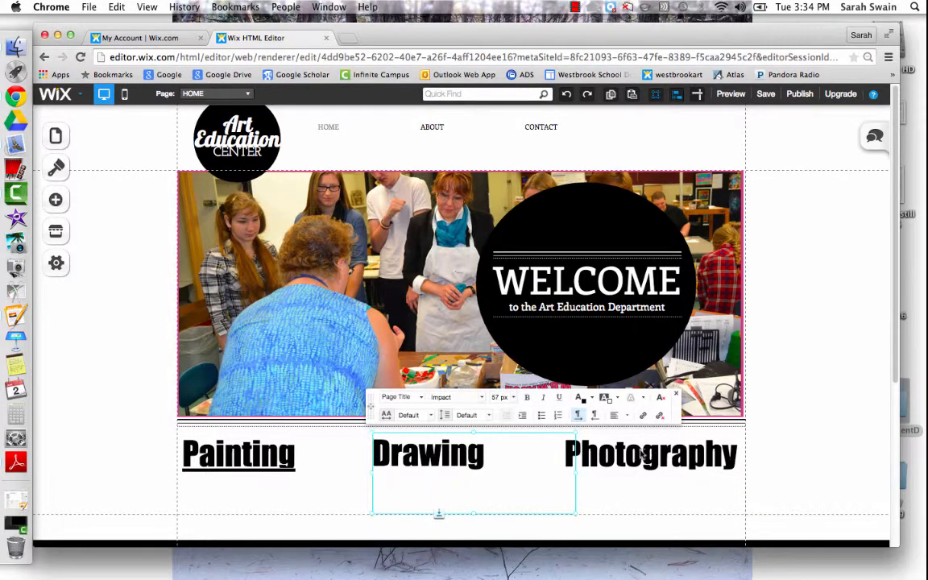
# - Link the word 'Photography' to the Photography page
pyautogui.rightClick(668, 456)
pyautogui.click(685, 474)
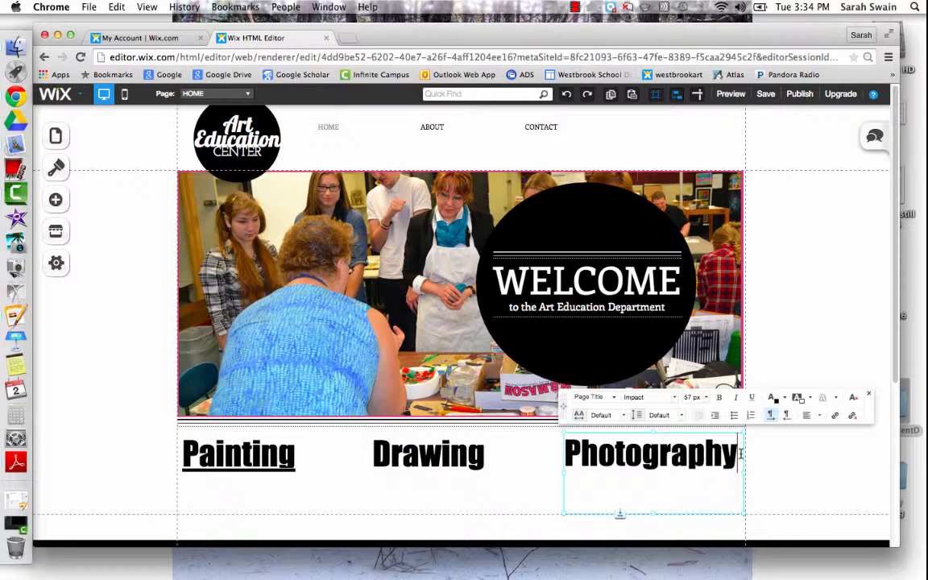
pyautogui.moveTo(741, 453); pyautogui.dragTo(550, 447)
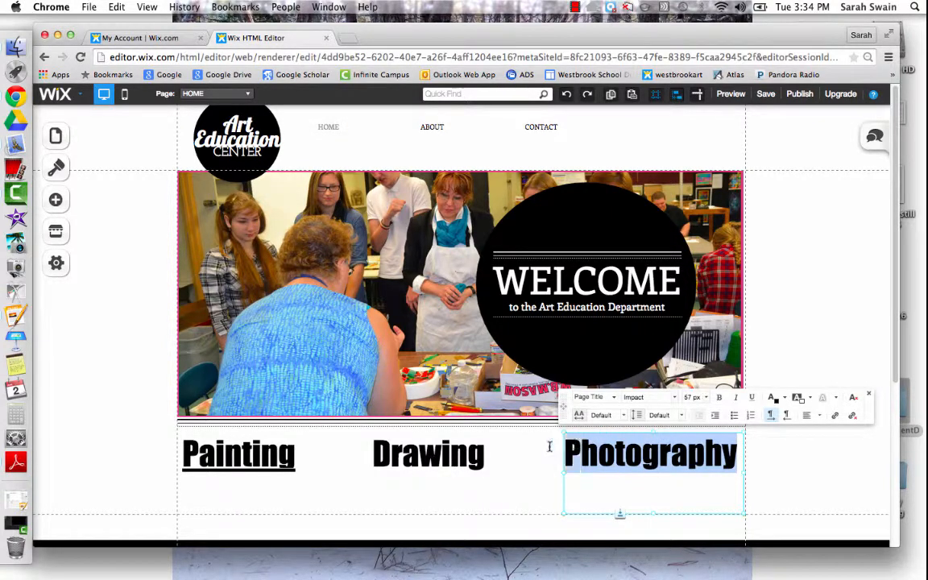
pyautogui.click(834, 415)
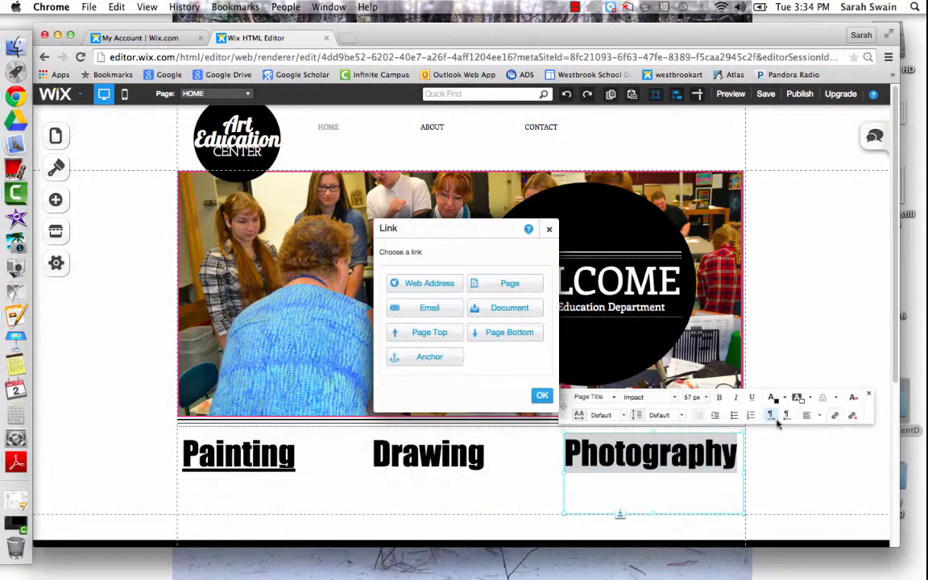
pyautogui.click(523, 285)
pyautogui.click(503, 310)
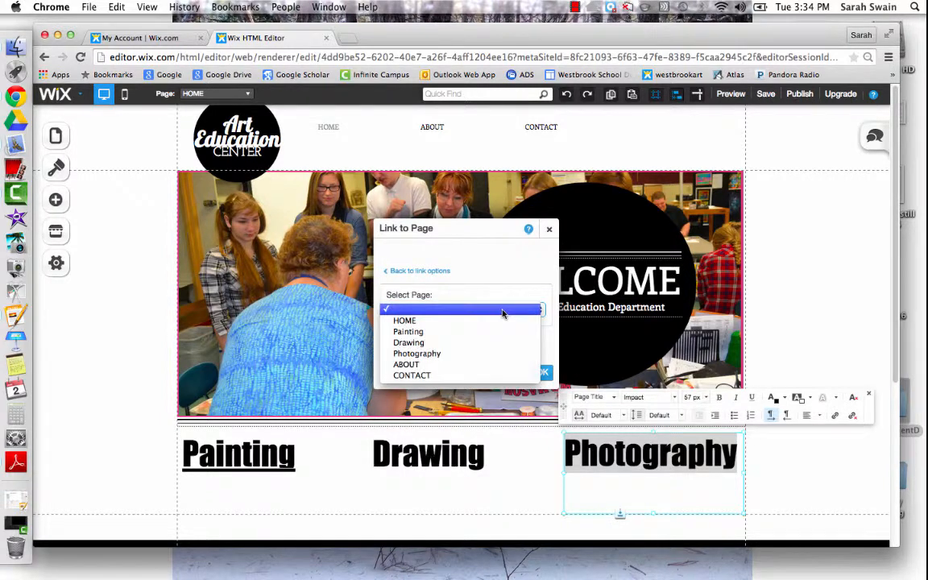
pyautogui.click(483, 355)
pyautogui.press('Return')
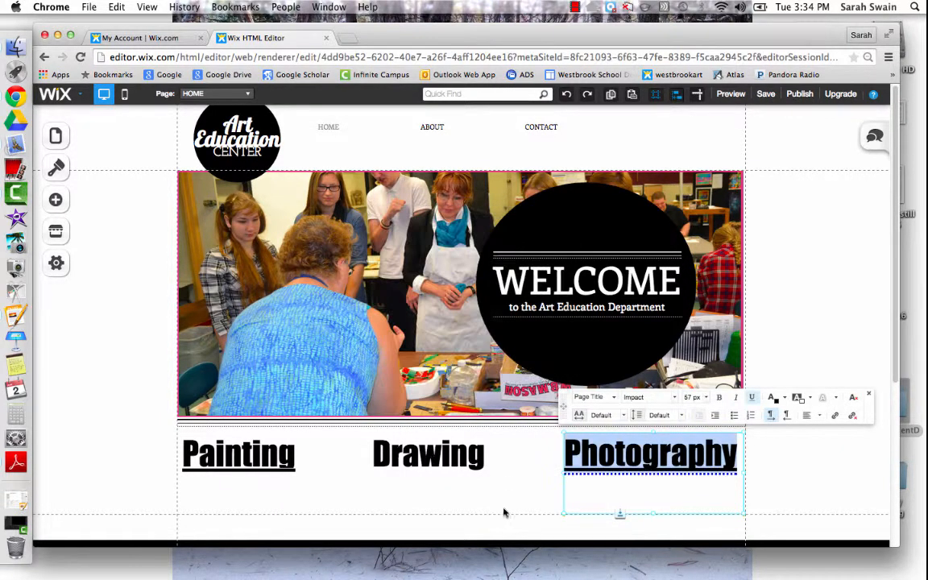
# - Reapply the Drawing page link with the whole word 'Drawing' selected
pyautogui.click(471, 477)
pyautogui.rightClick(482, 452)
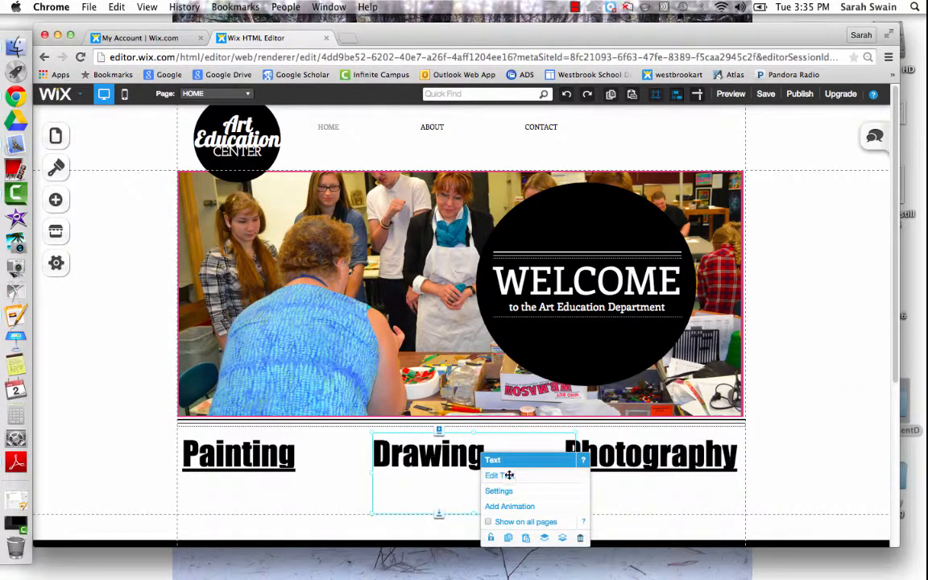
pyautogui.click(501, 457)
pyautogui.moveTo(500, 457); pyautogui.dragTo(300, 435)
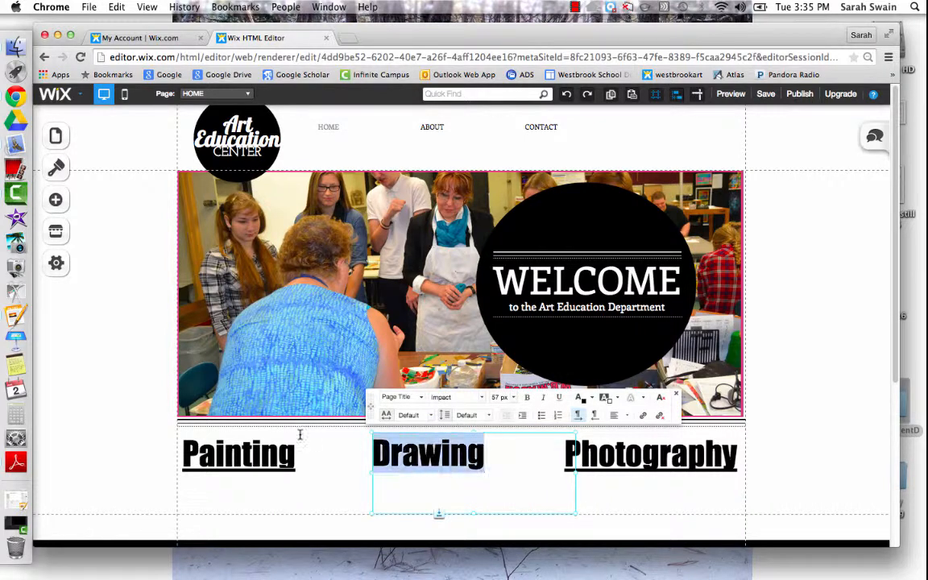
pyautogui.click(644, 416)
pyautogui.click(508, 283)
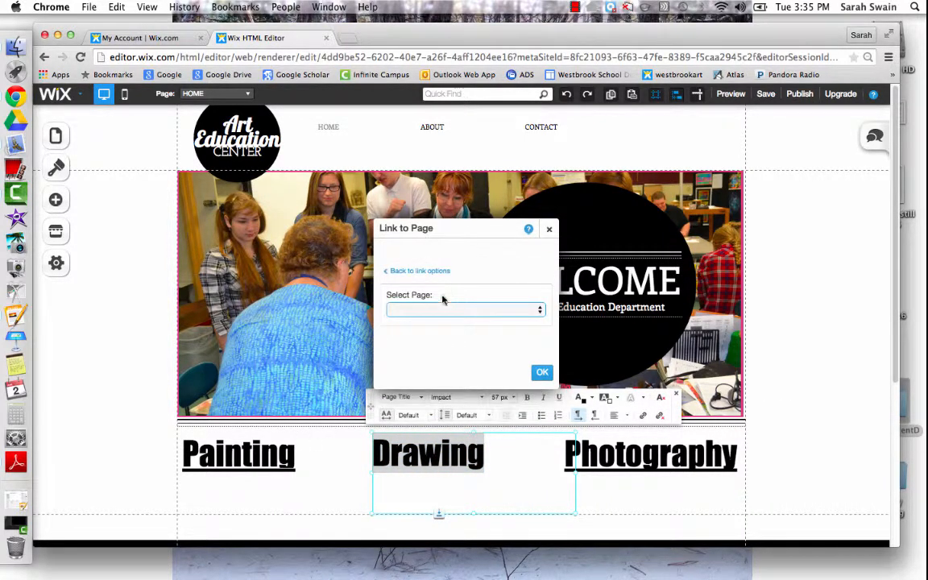
pyautogui.click(442, 308)
pyautogui.click(429, 344)
pyautogui.click(545, 373)
pyautogui.click(677, 393)
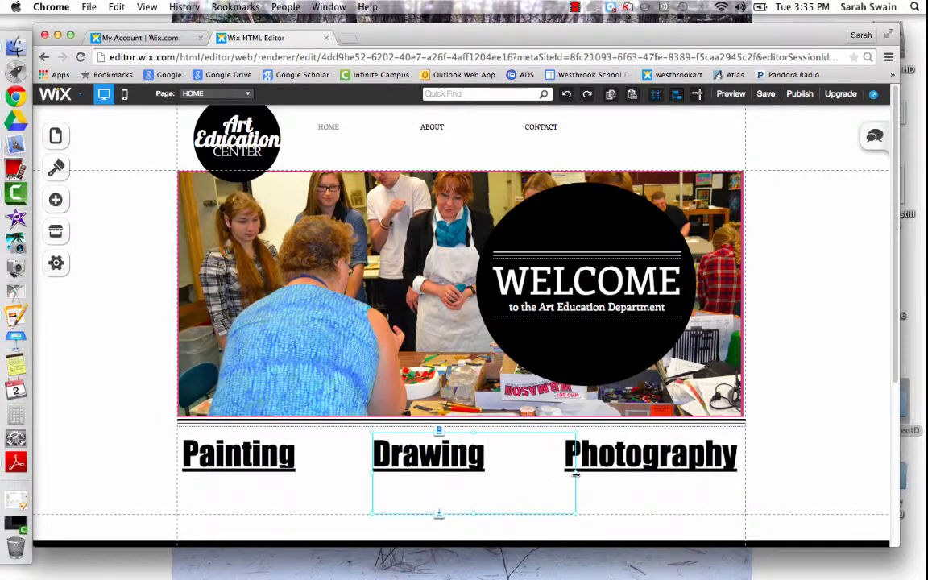
# - Narrow the Drawing box and move Painting right, Photography left into an even, tighter row
pyautogui.moveTo(575, 475); pyautogui.dragTo(494, 476)
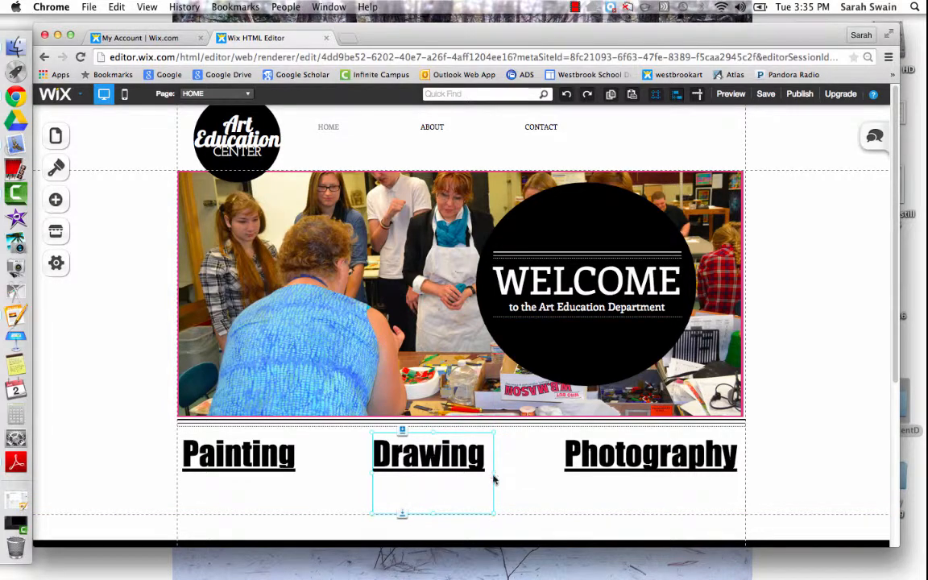
pyautogui.click(544, 483)
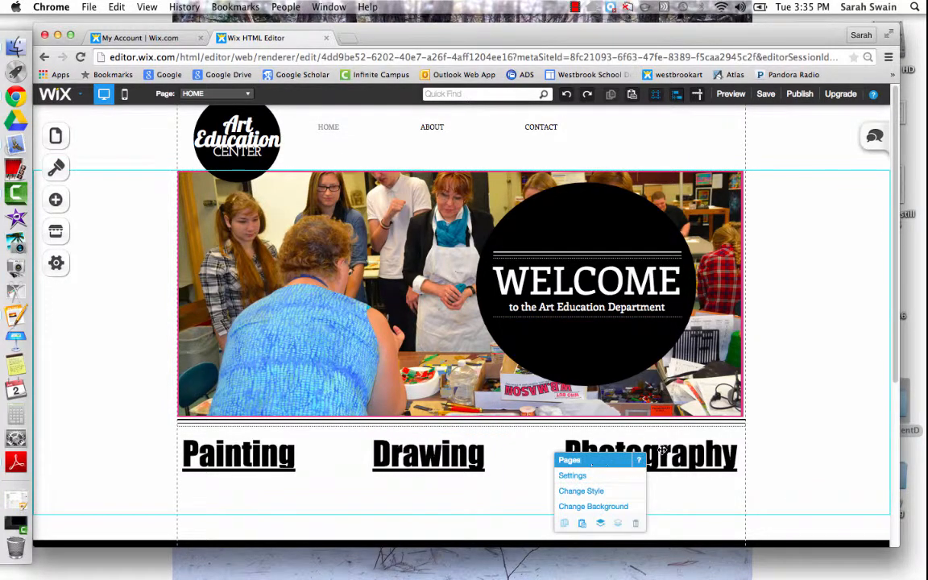
pyautogui.doubleClick(663, 449)
pyautogui.click(555, 483)
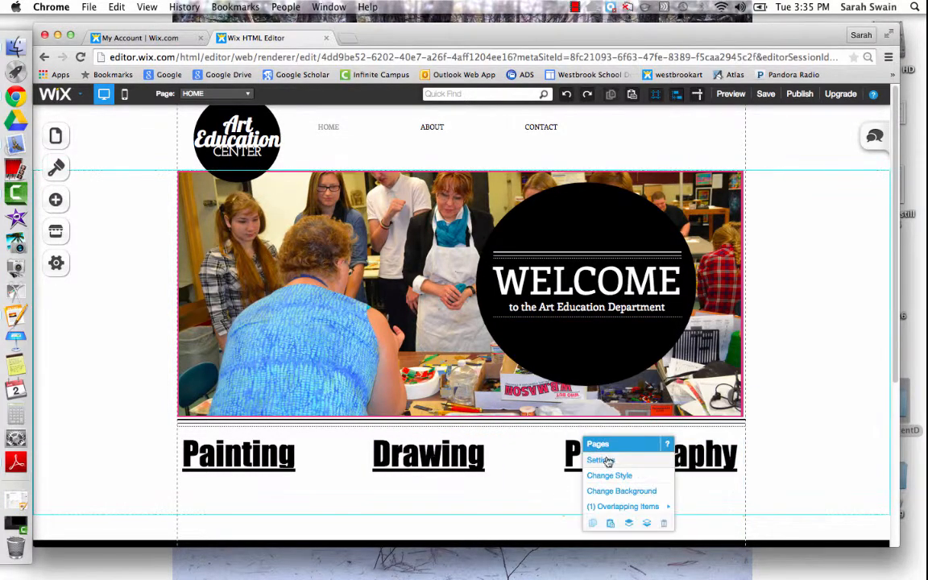
pyautogui.click(686, 450)
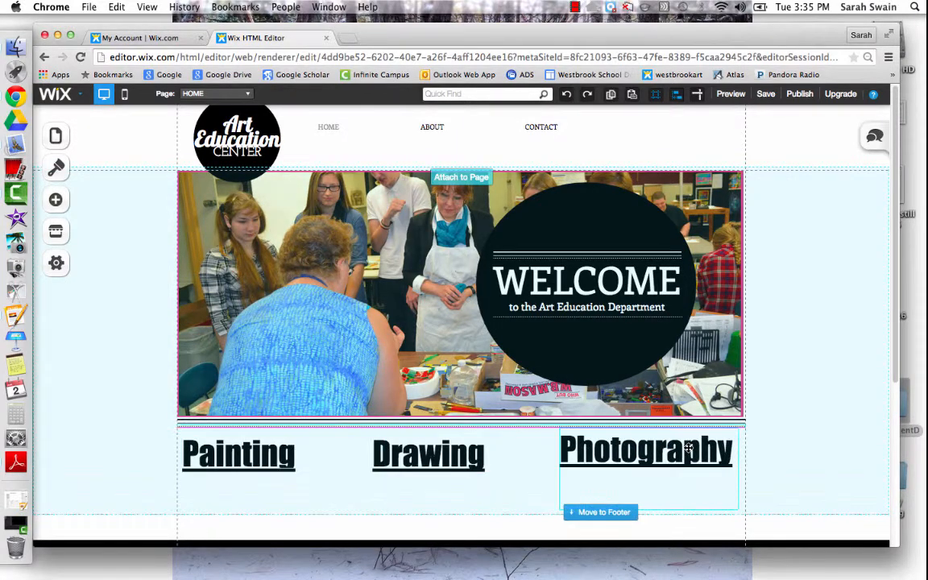
pyautogui.moveTo(687, 449); pyautogui.dragTo(688, 453)
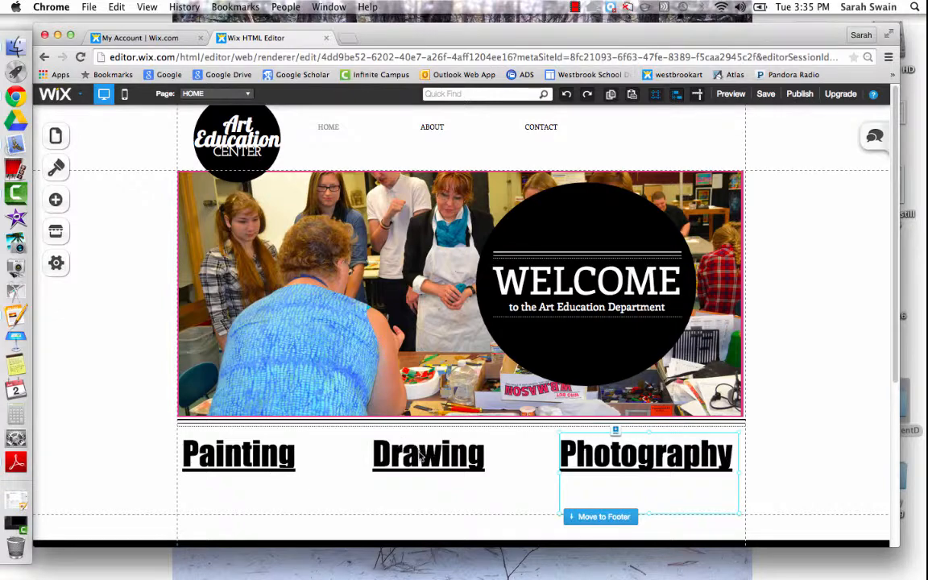
pyautogui.moveTo(422, 458)
pyautogui.mouseDown()
pyautogui.moveTo(484, 452)
pyautogui.moveTo(437, 452)
pyautogui.moveTo(450, 452)
pyautogui.mouseUp()
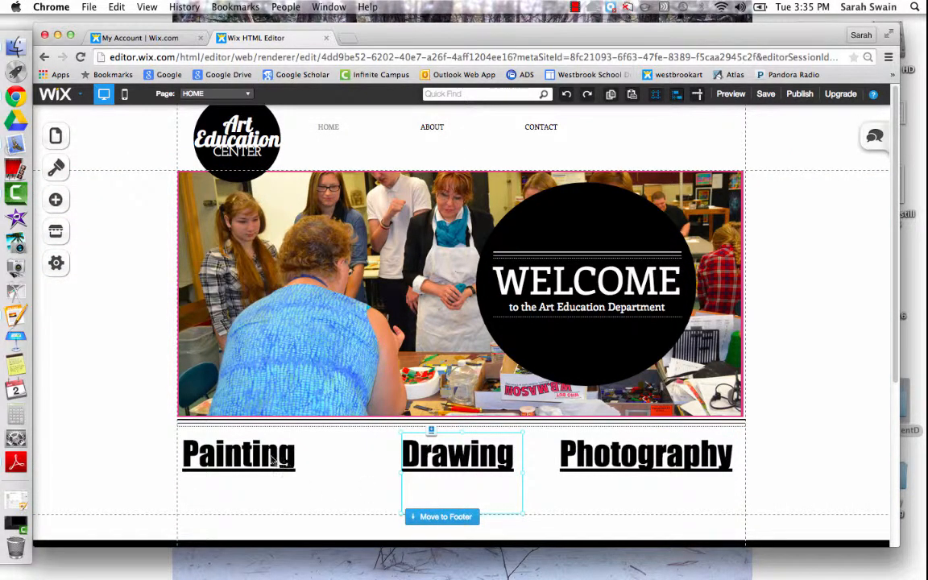
pyautogui.moveTo(276, 458); pyautogui.dragTo(355, 453)
pyautogui.moveTo(616, 453); pyautogui.dragTo(598, 454)
pyautogui.click(775, 461)
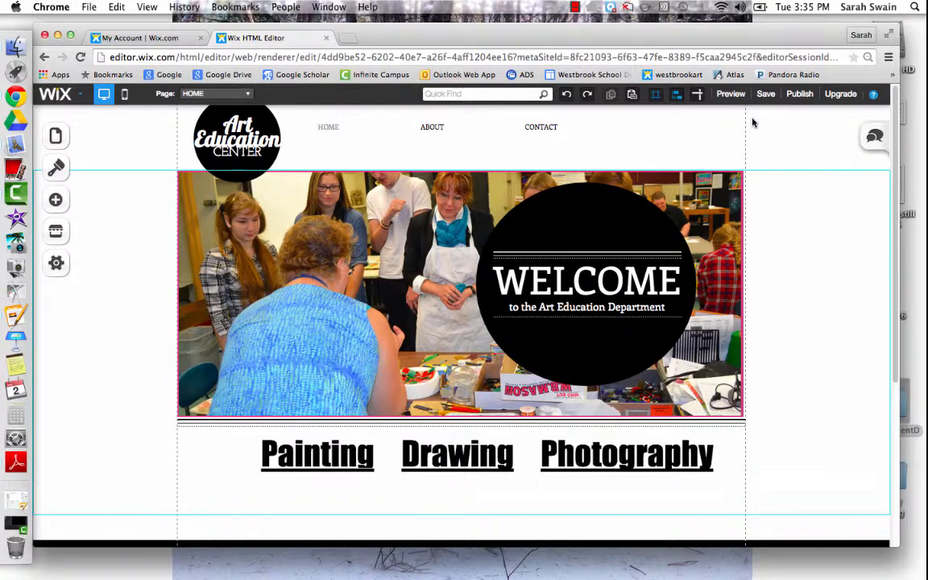
pyautogui.click(734, 94)
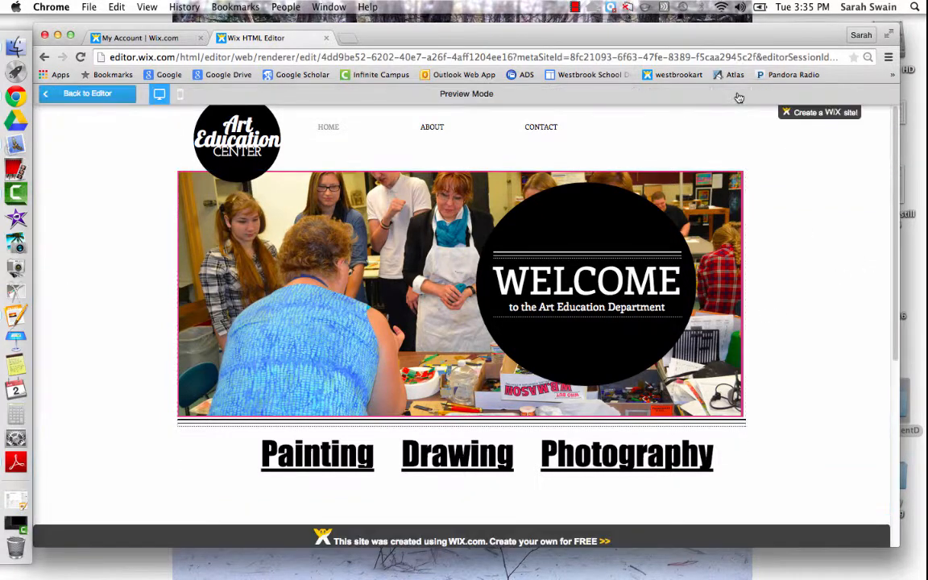
pyautogui.click(324, 455)
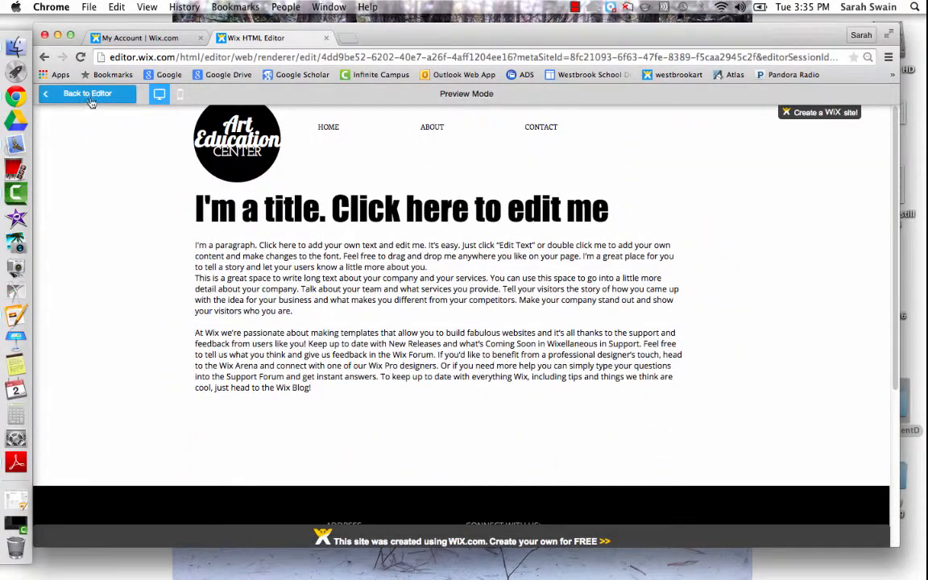
pyautogui.click(90, 94)
pyautogui.click(216, 94)
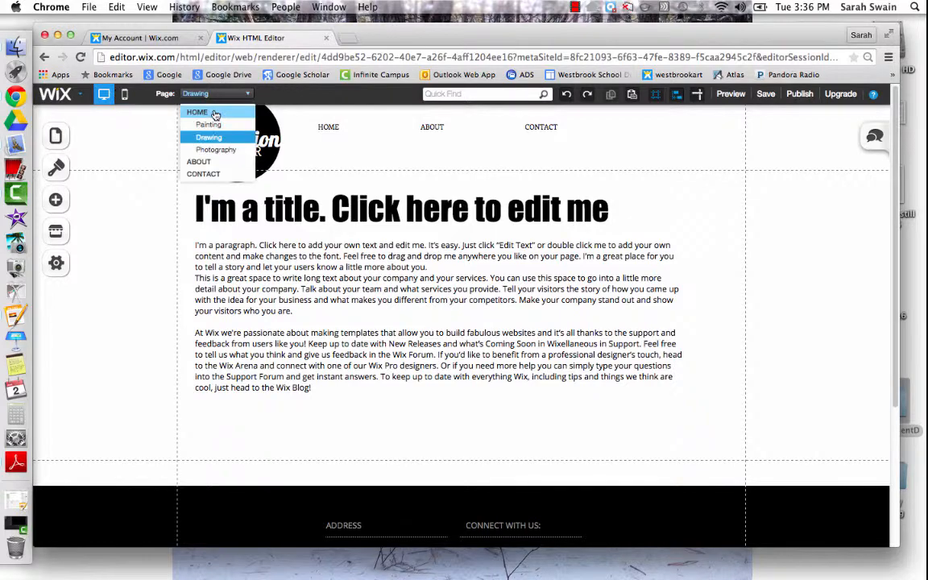
pyautogui.click(211, 110)
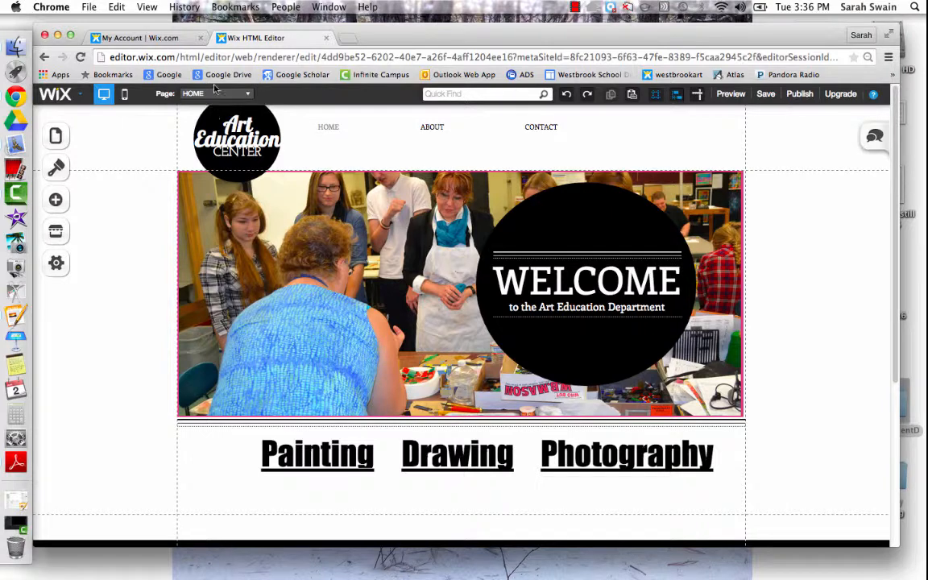
# - Delete the placeholder text on the Painting and Drawing pages
pyautogui.click(215, 92)
pyautogui.click(209, 125)
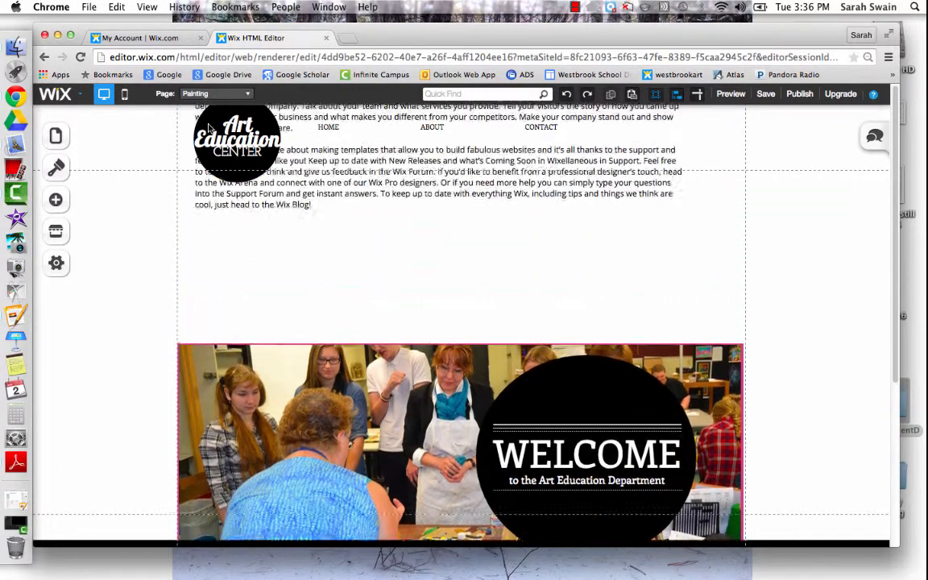
pyautogui.click(314, 292)
pyautogui.press('Delete')
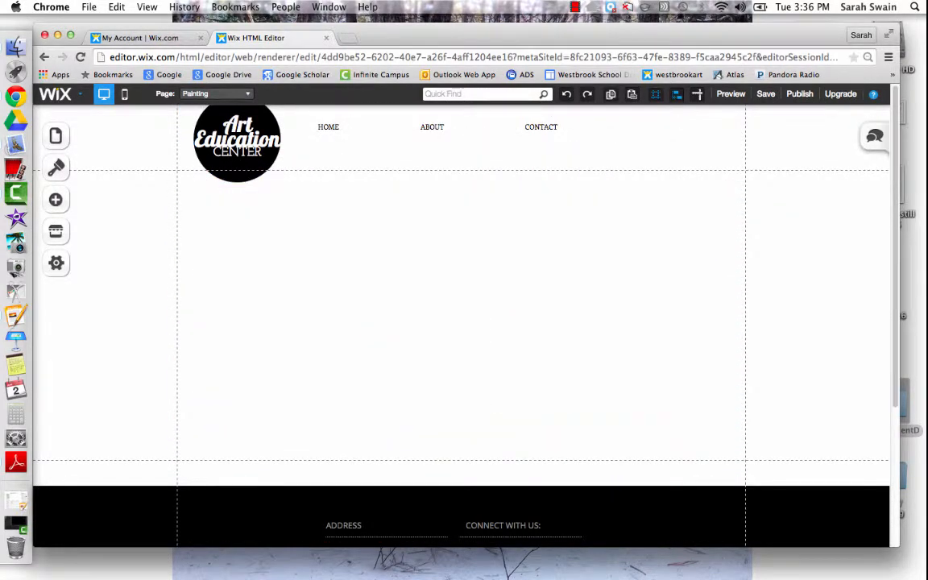
pyautogui.click(241, 94)
pyautogui.click(208, 133)
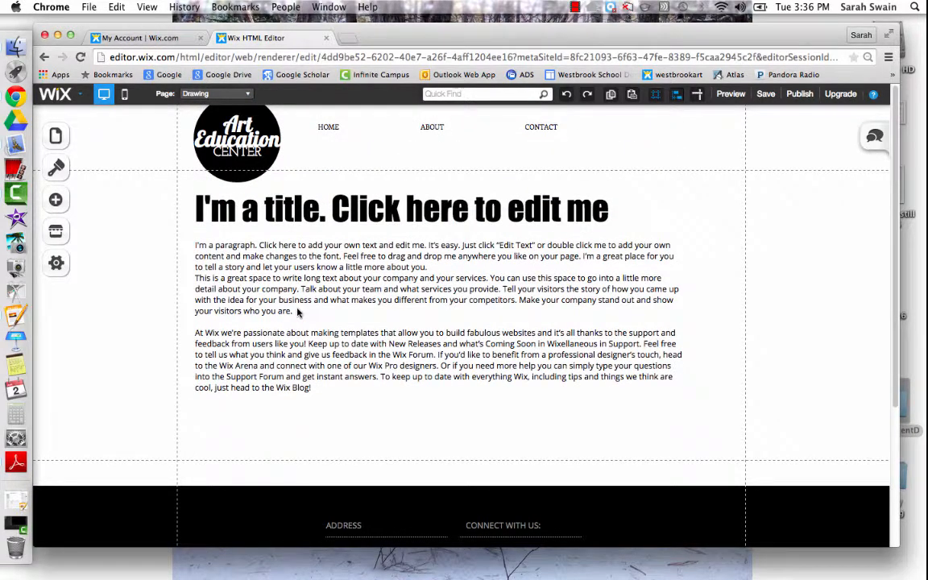
pyautogui.click(287, 284)
pyautogui.press('Delete')
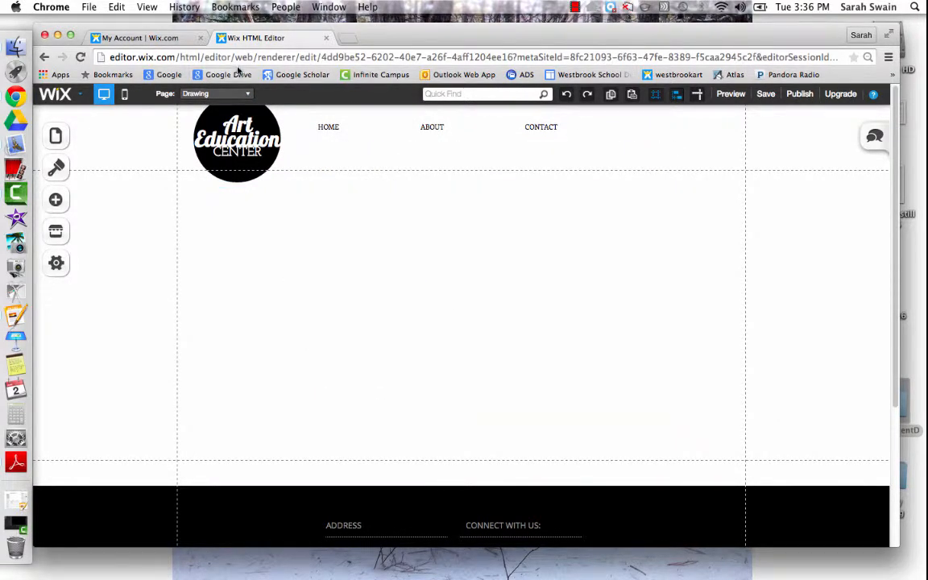
# - Delete the Photography page's placeholder text, visit ABOUT, then save a draft from CONTACT
pyautogui.click(216, 94)
pyautogui.click(212, 149)
pyautogui.click(289, 306)
pyautogui.press('Delete')
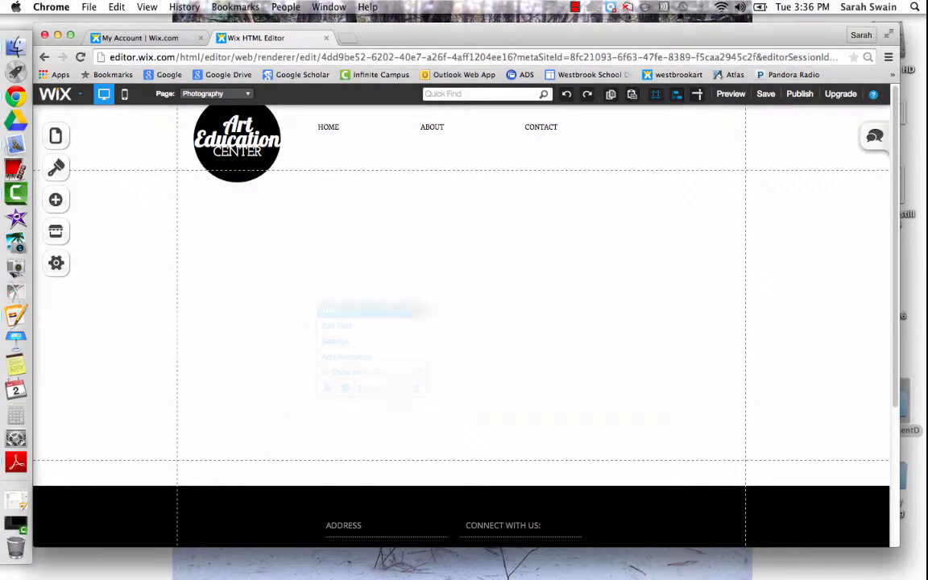
pyautogui.click(207, 93)
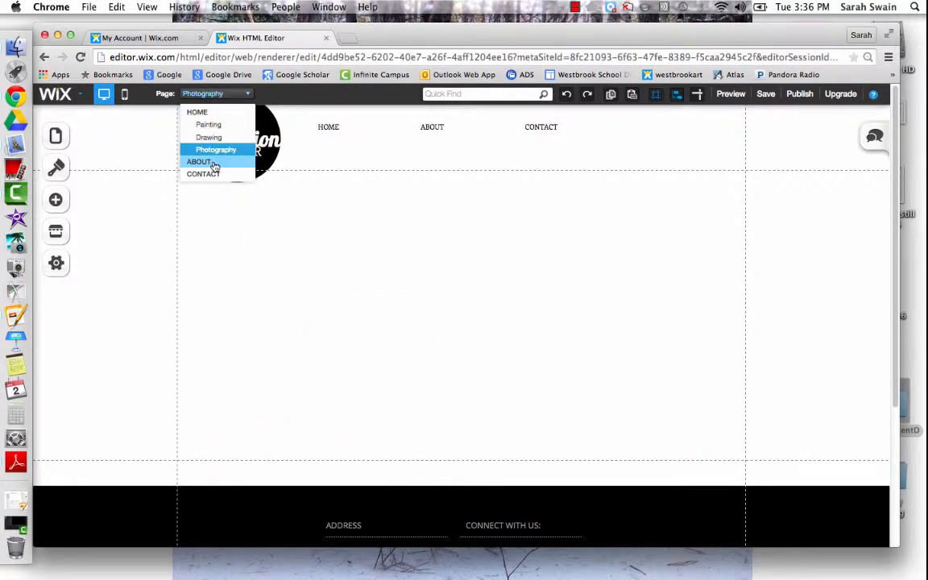
pyautogui.click(208, 162)
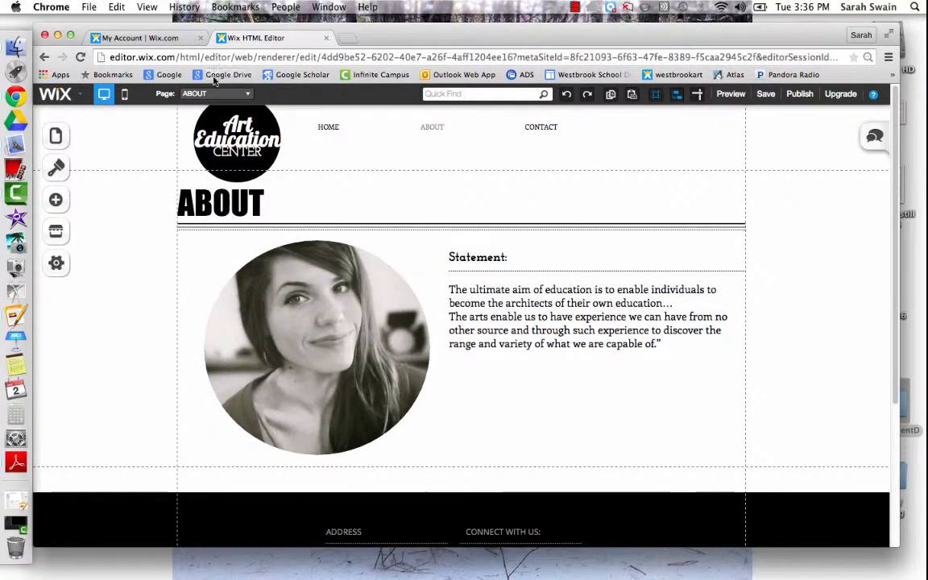
pyautogui.click(211, 93)
pyautogui.click(206, 172)
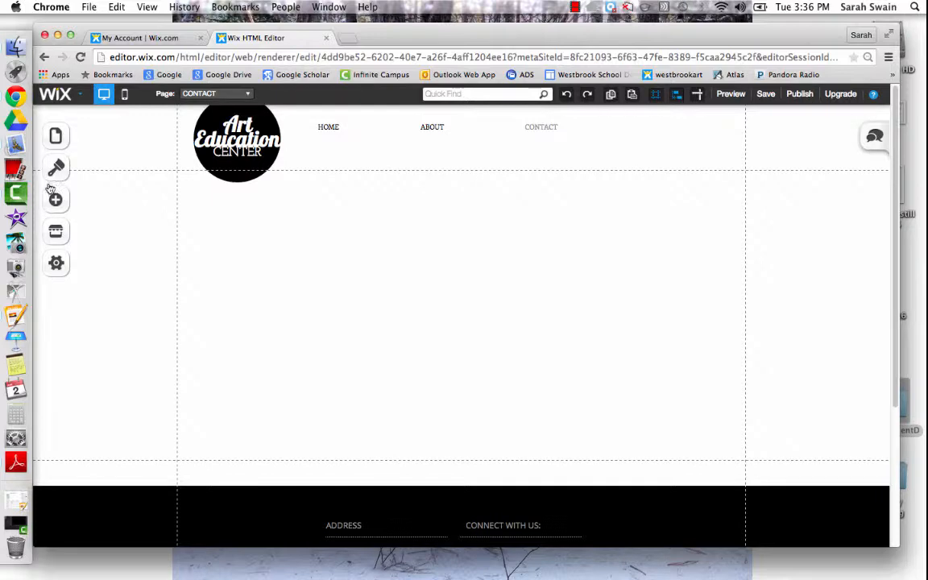
pyautogui.click(766, 94)
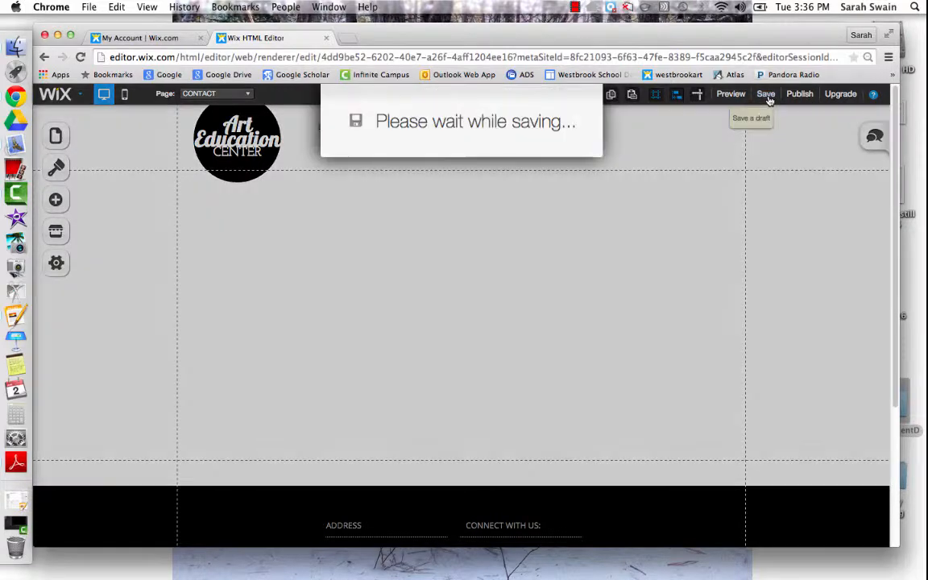
# - Switch from the Page menu to HOME, then to the empty Painting page
pyautogui.click(228, 100)
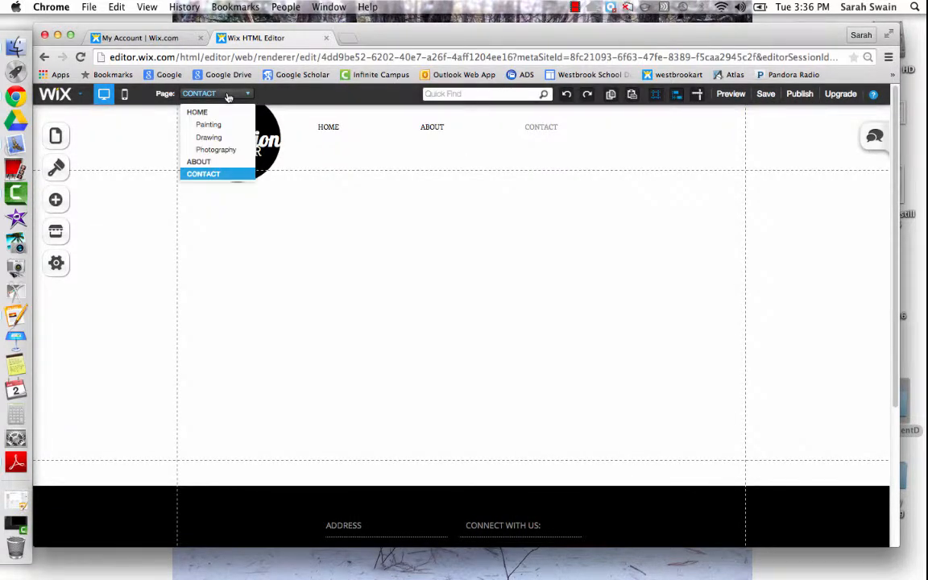
pyautogui.click(201, 111)
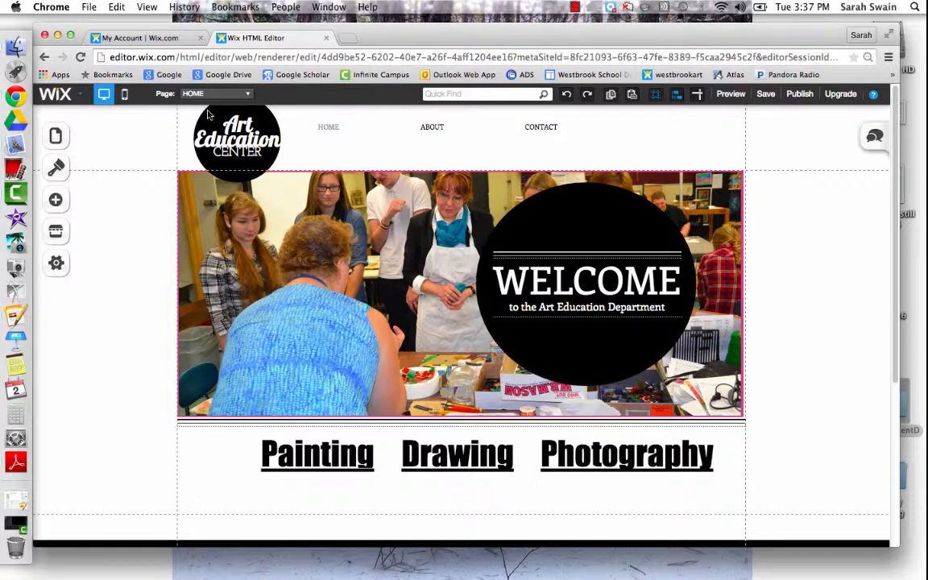
pyautogui.click(213, 96)
pyautogui.click(211, 125)
# - Add a Title text box, move it to the upper left and widen it
pyautogui.click(55, 199)
pyautogui.click(95, 211)
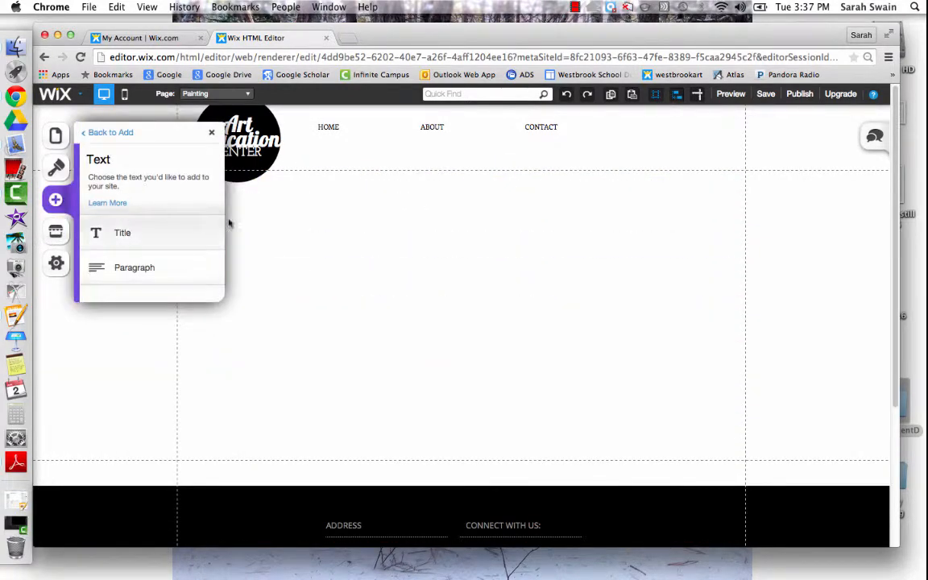
pyautogui.click(151, 237)
pyautogui.moveTo(510, 409); pyautogui.dragTo(273, 238)
pyautogui.click(212, 135)
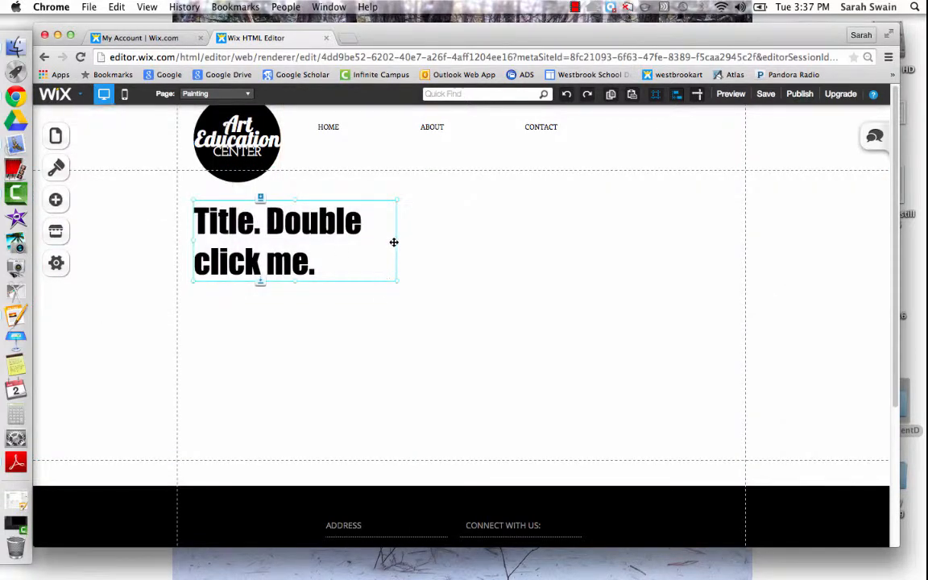
pyautogui.moveTo(397, 241); pyautogui.dragTo(519, 240)
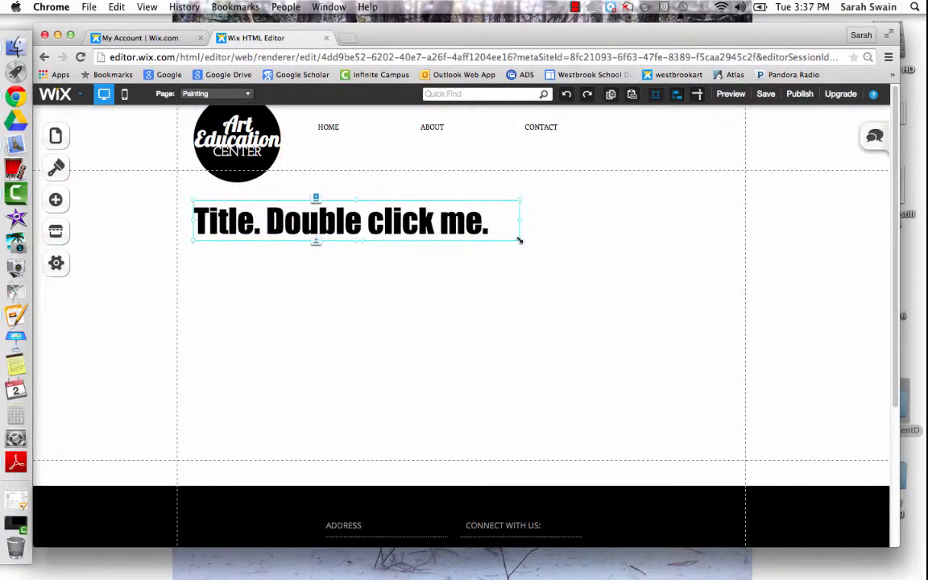
# - Replace the title's placeholder text with 'Painting:' and nudge it slightly upward
pyautogui.click(484, 219)
pyautogui.click(480, 249)
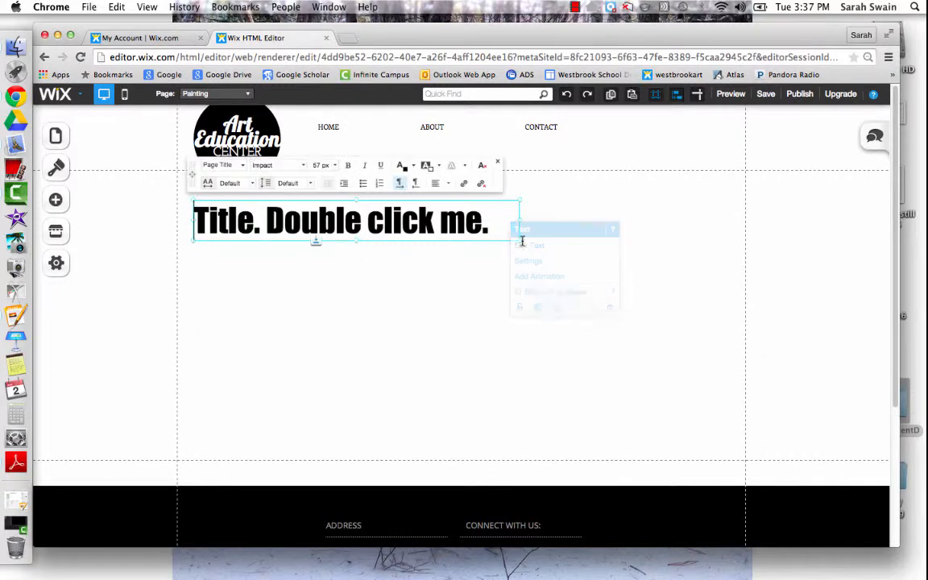
pyautogui.moveTo(506, 229); pyautogui.dragTo(93, 211)
pyautogui.write('Pai')
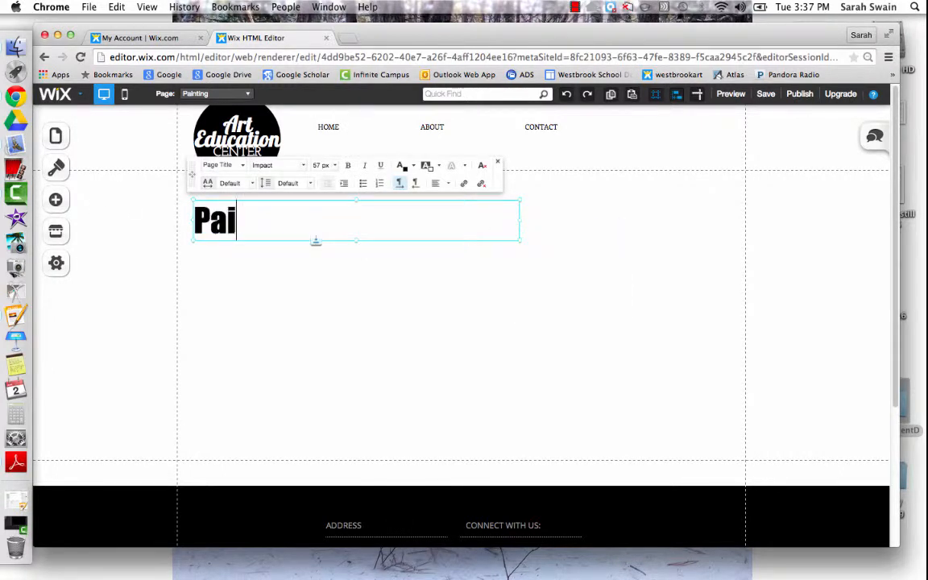
pyautogui.write('nting:')
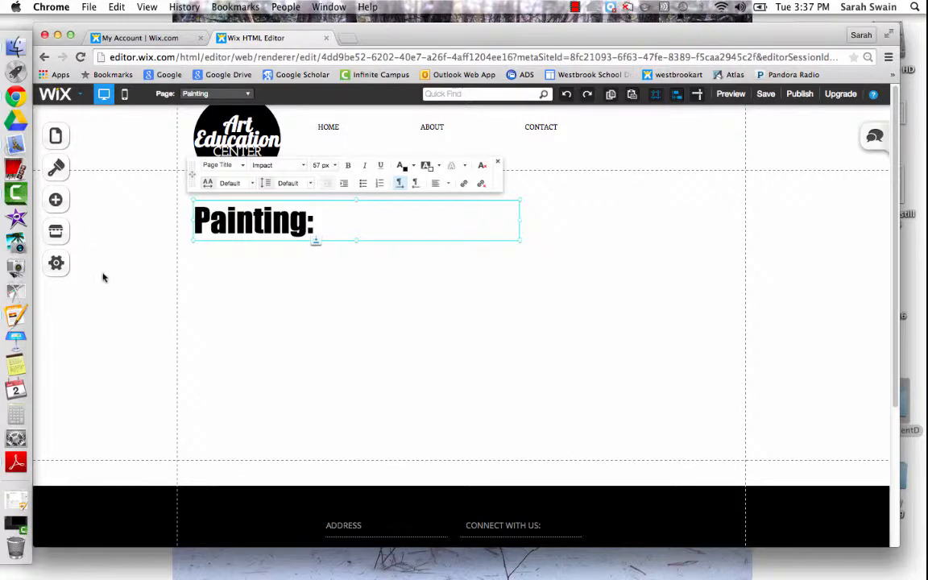
pyautogui.click(297, 273)
pyautogui.moveTo(254, 223)
pyautogui.mouseDown()
pyautogui.moveTo(255, 211)
pyautogui.moveTo(254, 229)
pyautogui.mouseUp()
pyautogui.click(262, 290)
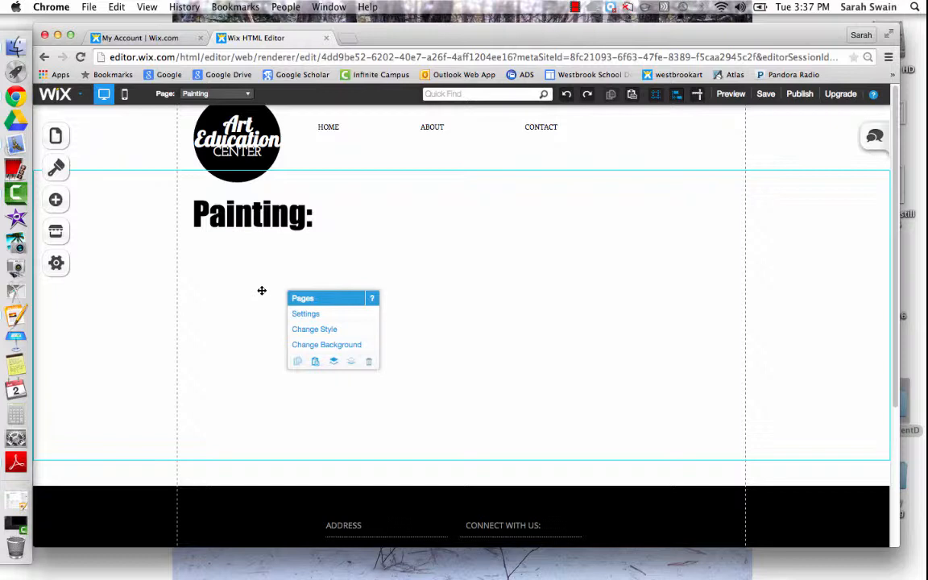
# - Add a black 'MY BUTTON' button from Buttons & Menus and move it to the lower right
pyautogui.click(265, 303)
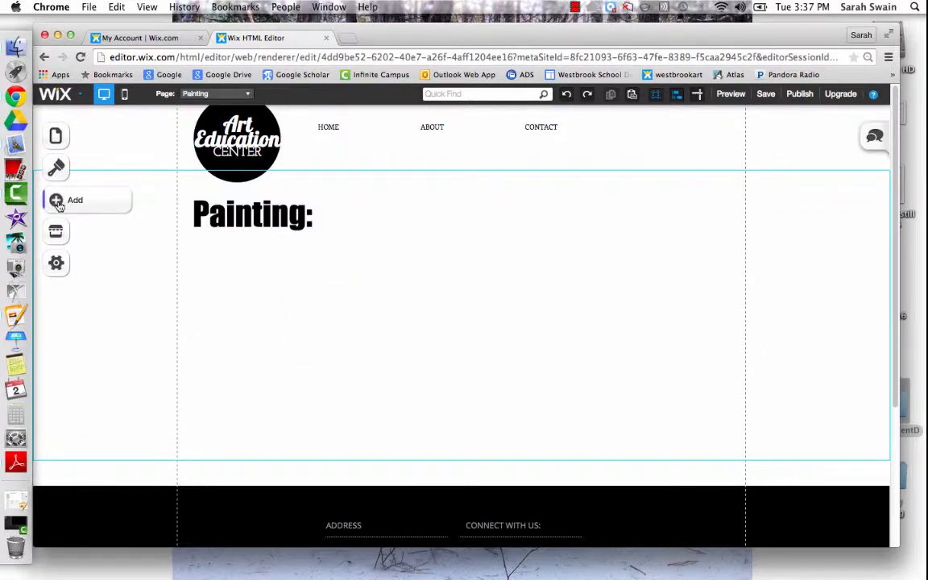
pyautogui.click(57, 201)
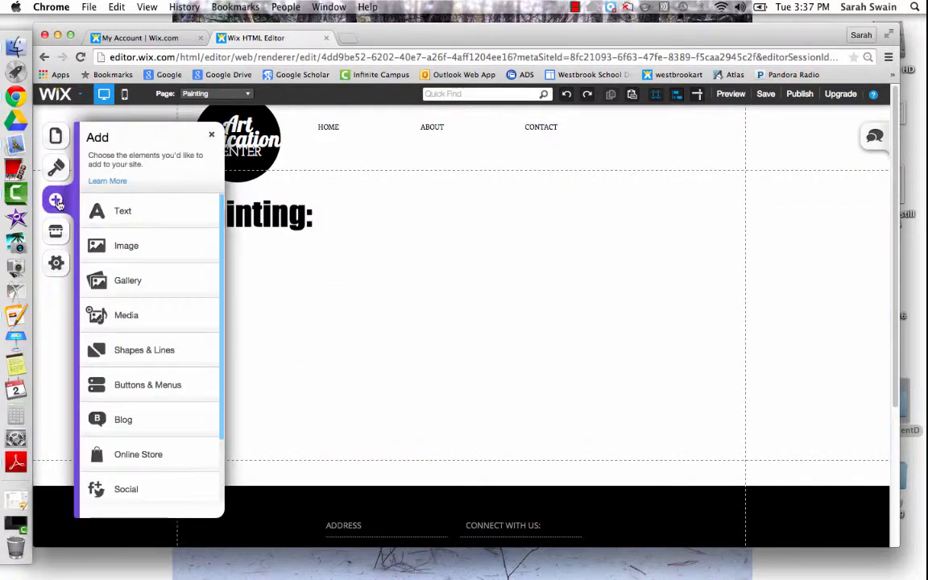
pyautogui.click(148, 386)
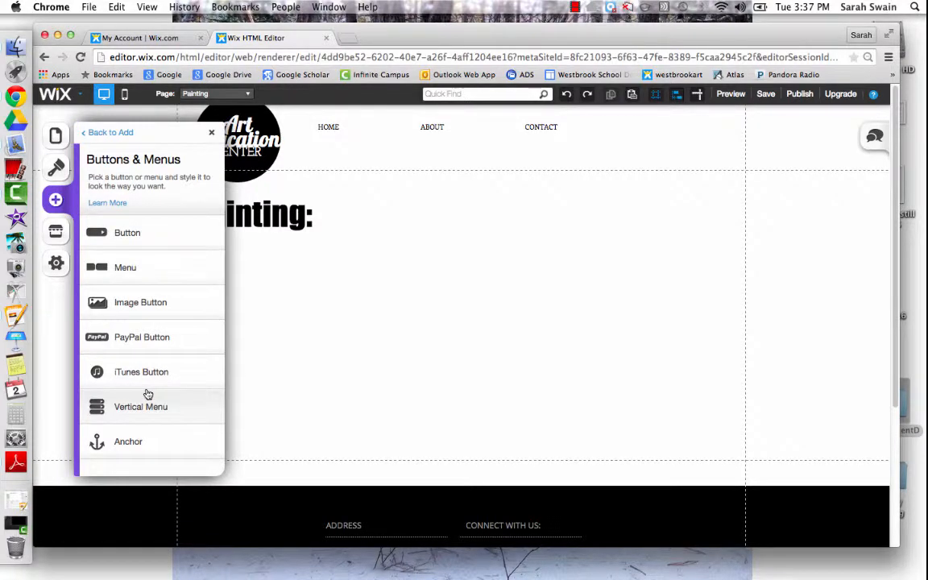
pyautogui.click(143, 240)
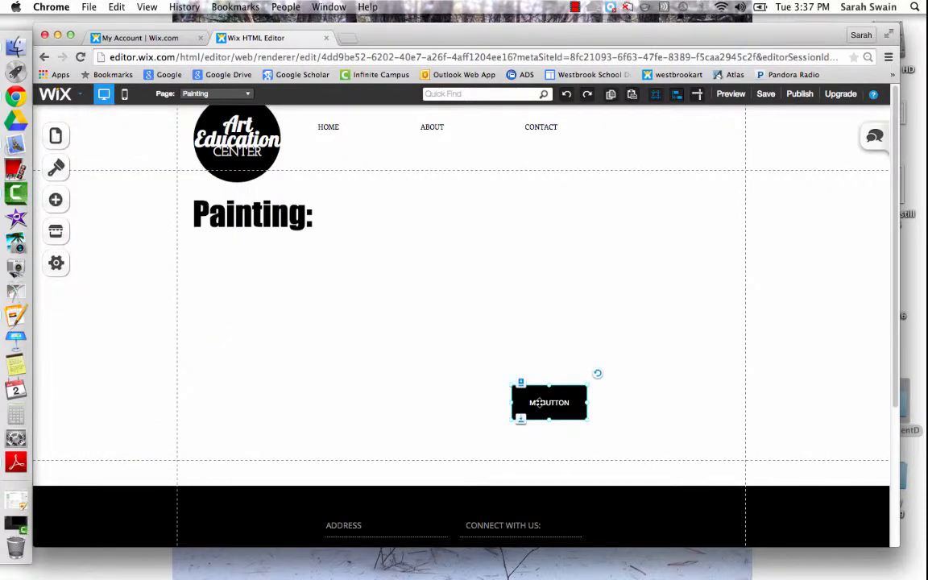
pyautogui.moveTo(541, 401); pyautogui.dragTo(692, 443)
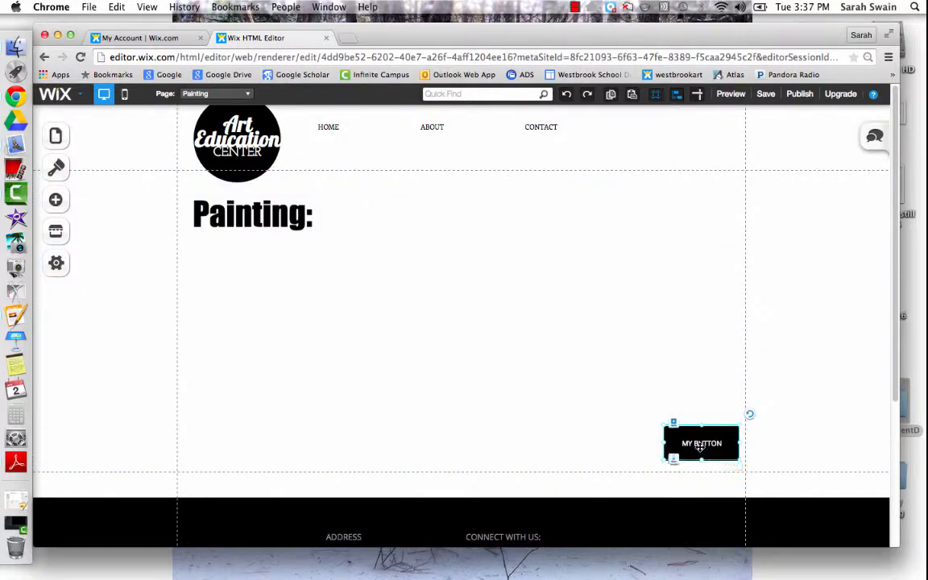
# - Link the button to the site's HOME page
pyautogui.click(700, 447)
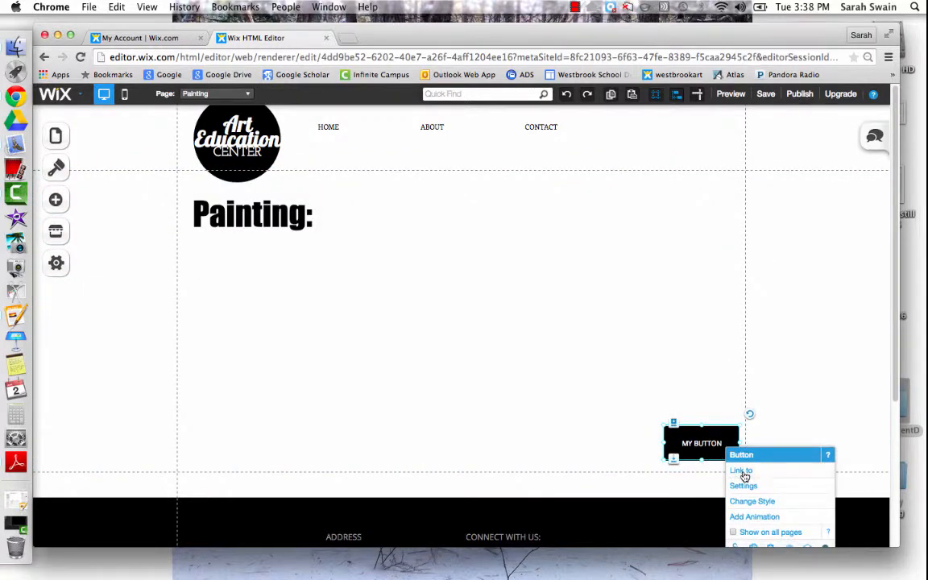
pyautogui.click(742, 473)
pyautogui.click(490, 291)
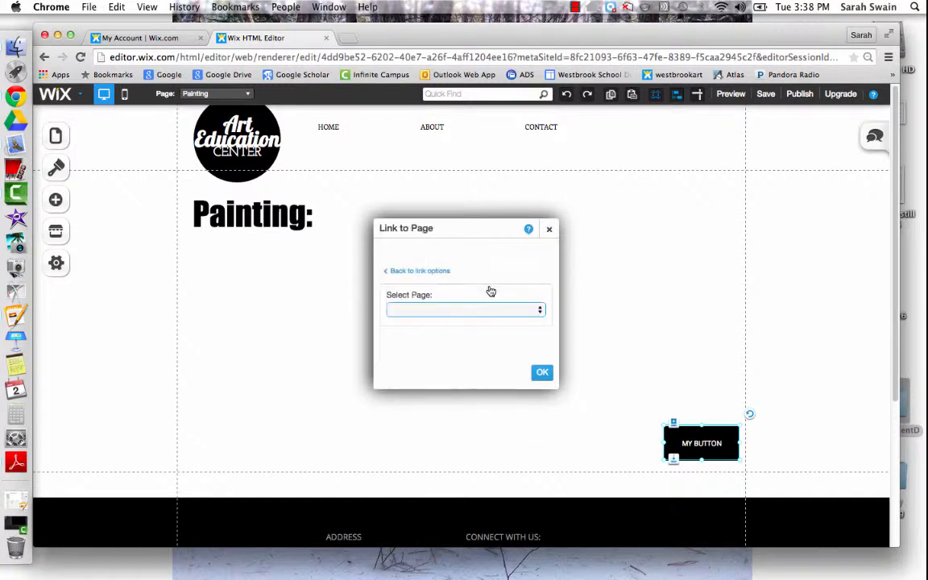
pyautogui.click(469, 310)
pyautogui.click(463, 322)
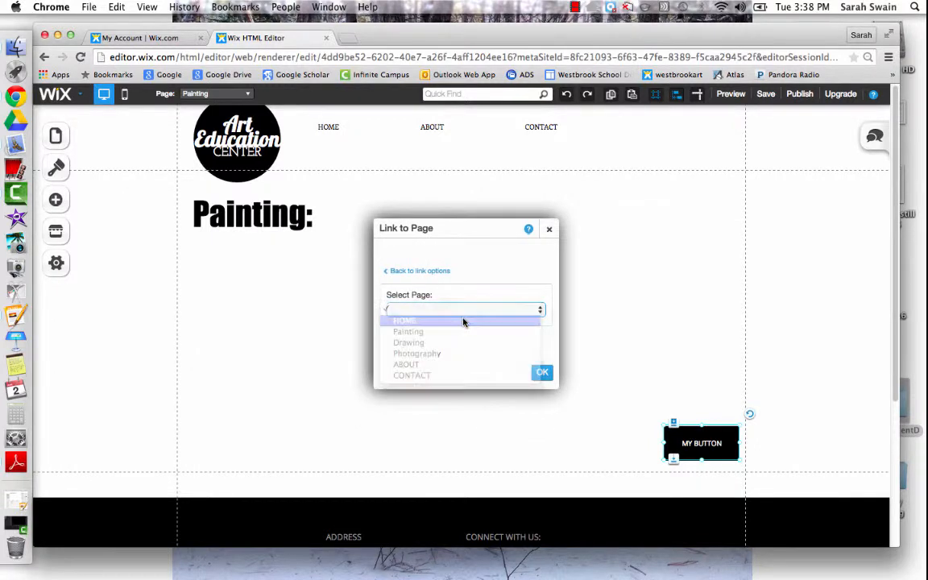
pyautogui.click(542, 373)
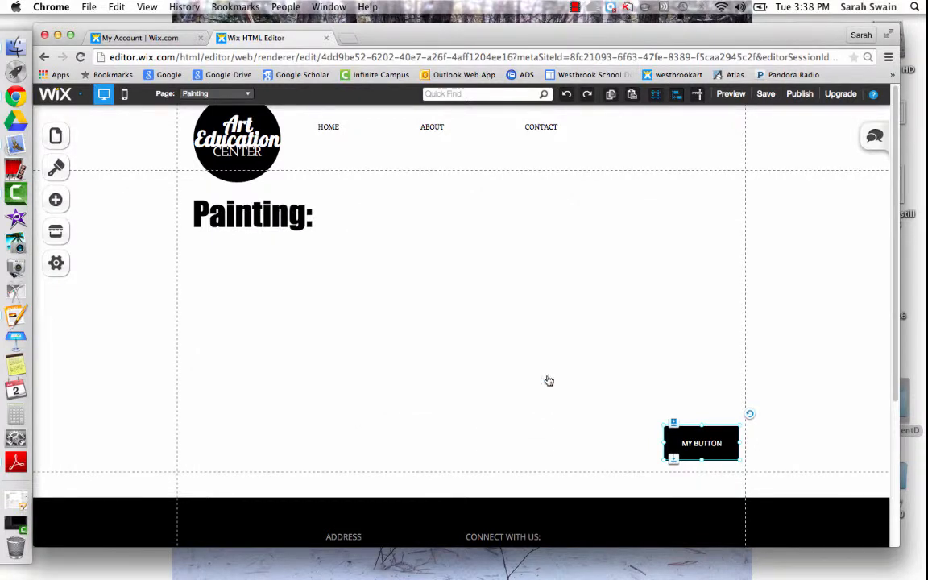
# - Change the button's label text to 'Home' in its settings
pyautogui.click(721, 451)
pyautogui.click(751, 476)
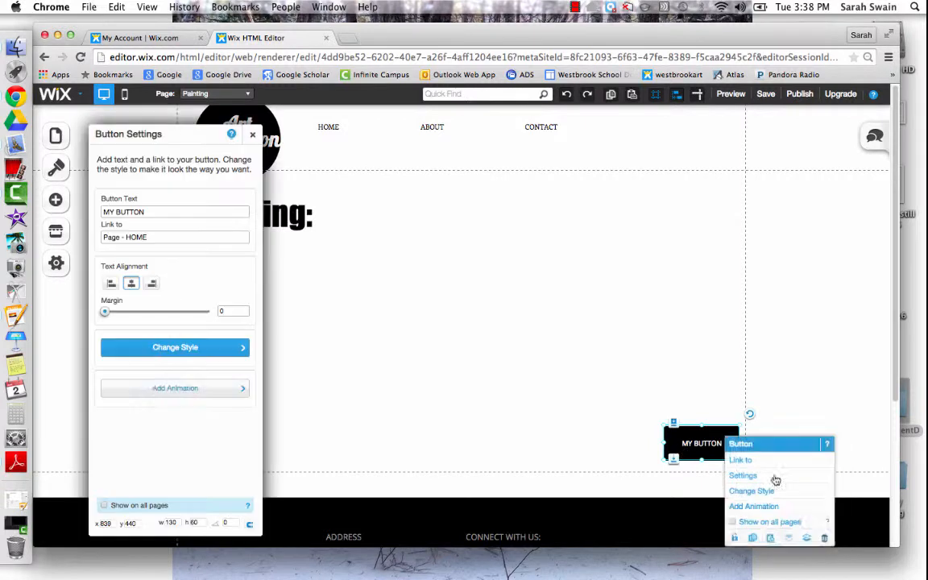
pyautogui.tripleClick(144, 212)
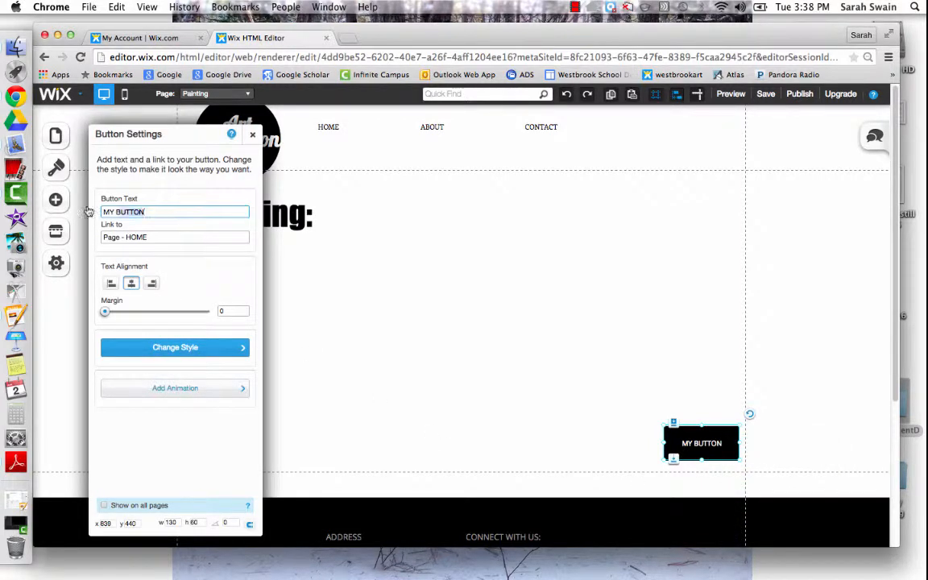
pyautogui.write('Hiom')
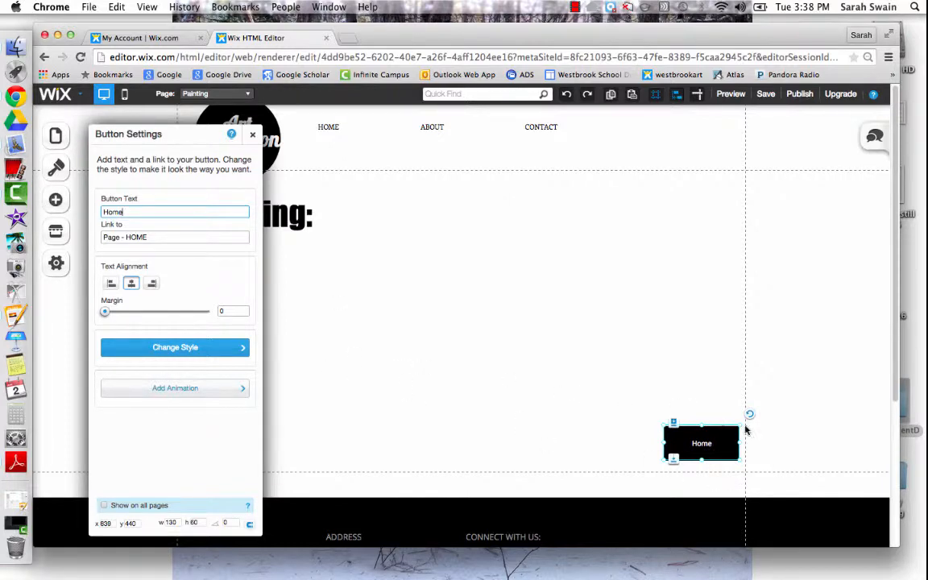
pyautogui.click(800, 422)
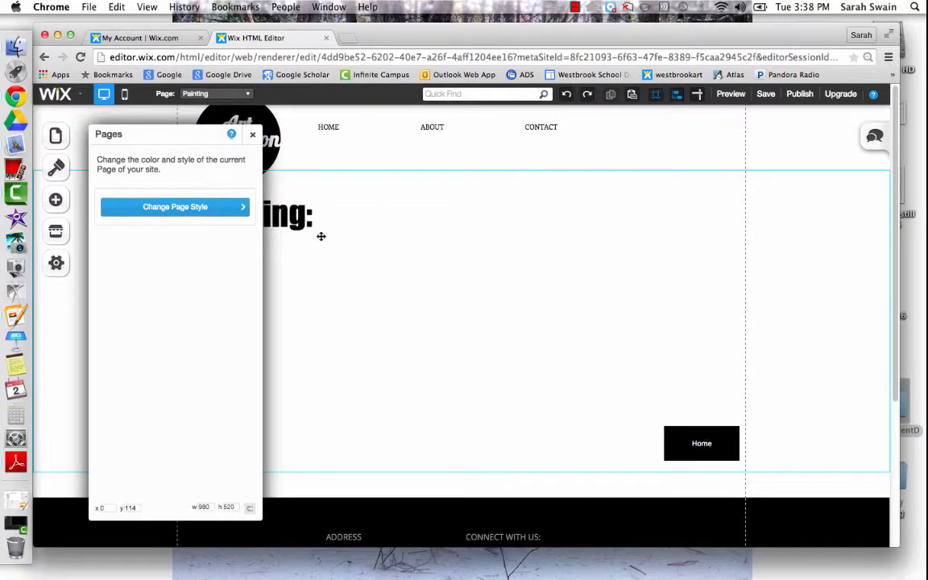
pyautogui.click(253, 136)
pyautogui.click(719, 443)
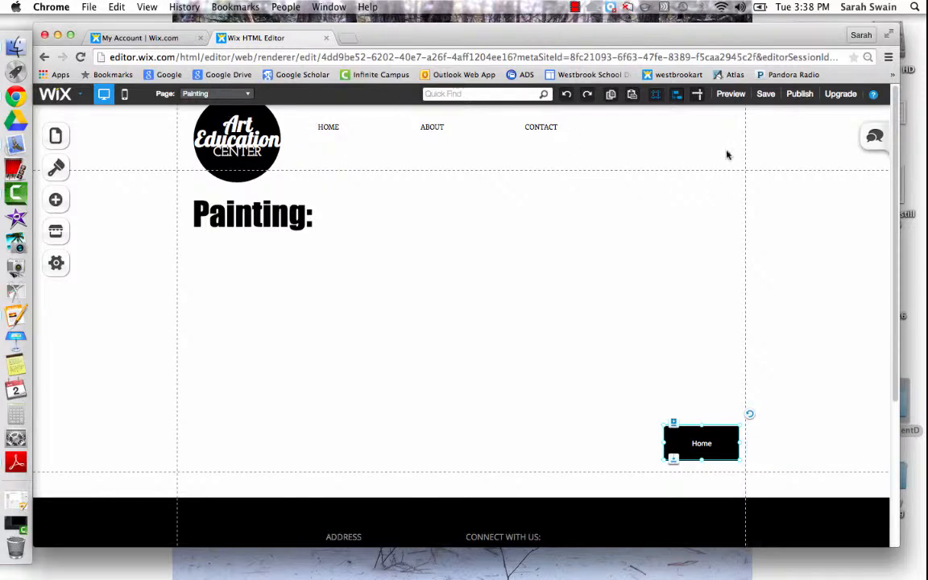
# - Save, then paste the Home button at the lower right of the Drawing page
pyautogui.click(765, 94)
pyautogui.click(233, 94)
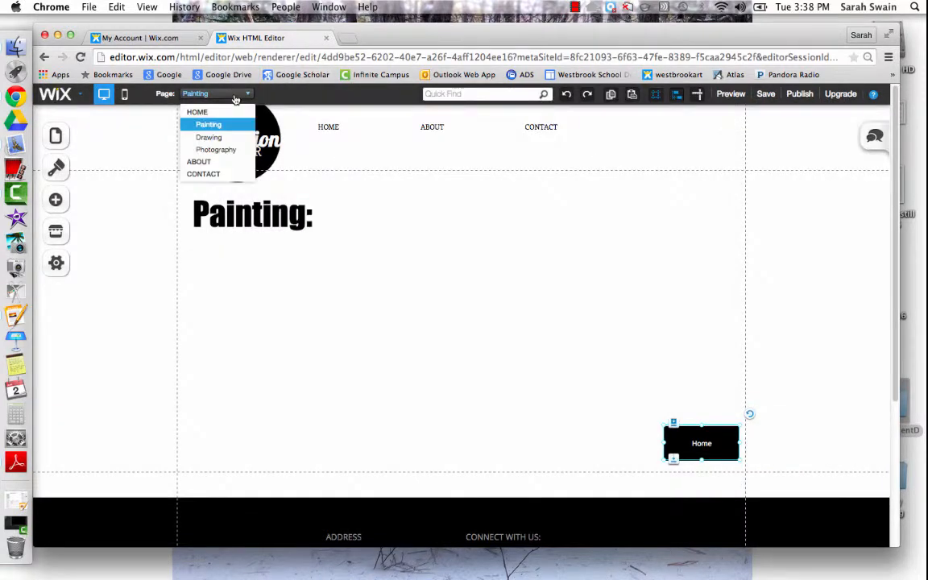
pyautogui.click(209, 137)
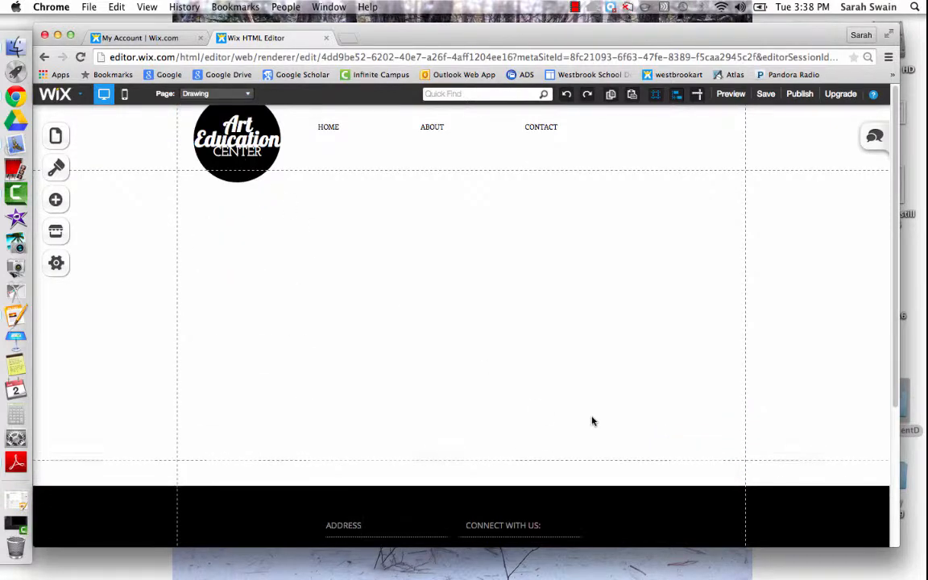
pyautogui.press('super+v')
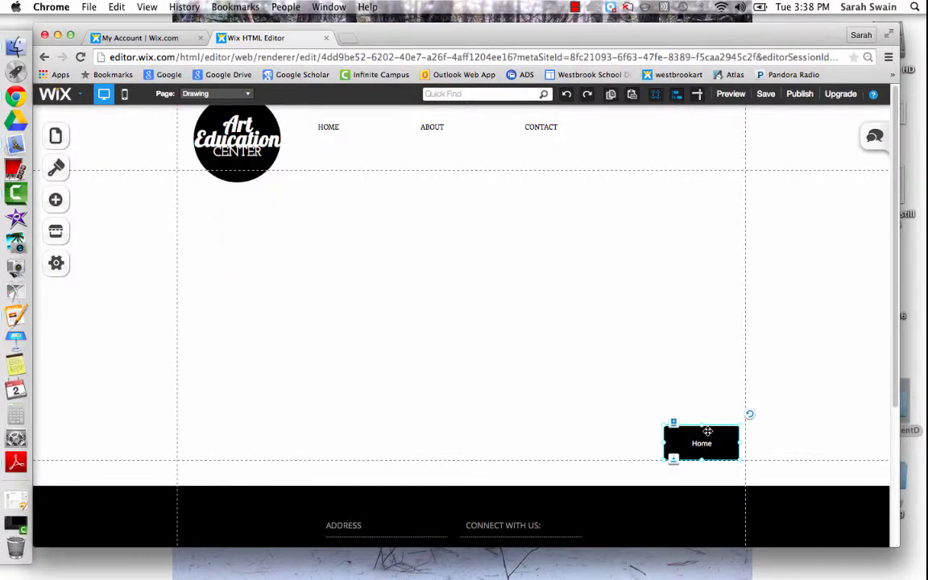
pyautogui.moveTo(707, 432); pyautogui.dragTo(709, 433)
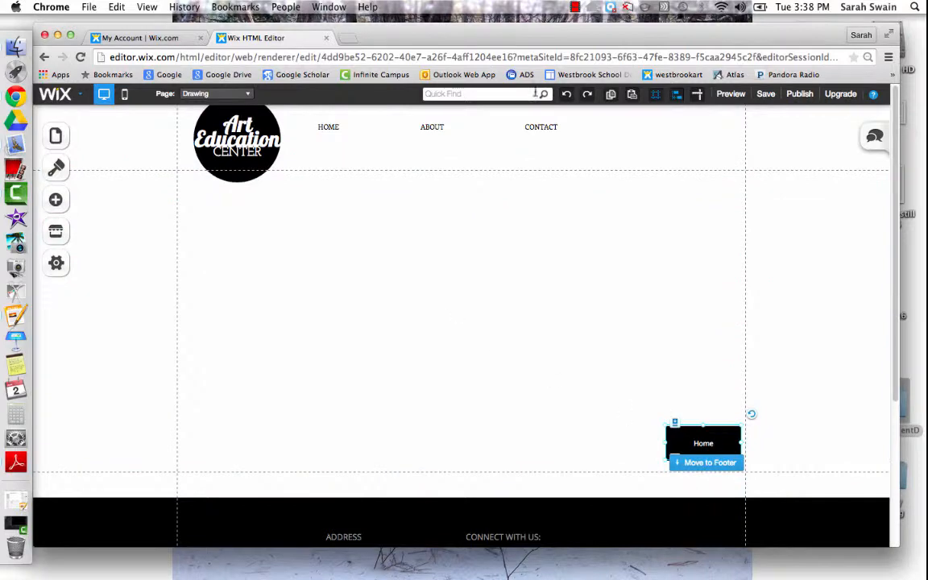
# - Save, then place the Home button at the lower right of the Photography page
pyautogui.click(766, 93)
pyautogui.click(233, 96)
pyautogui.click(215, 148)
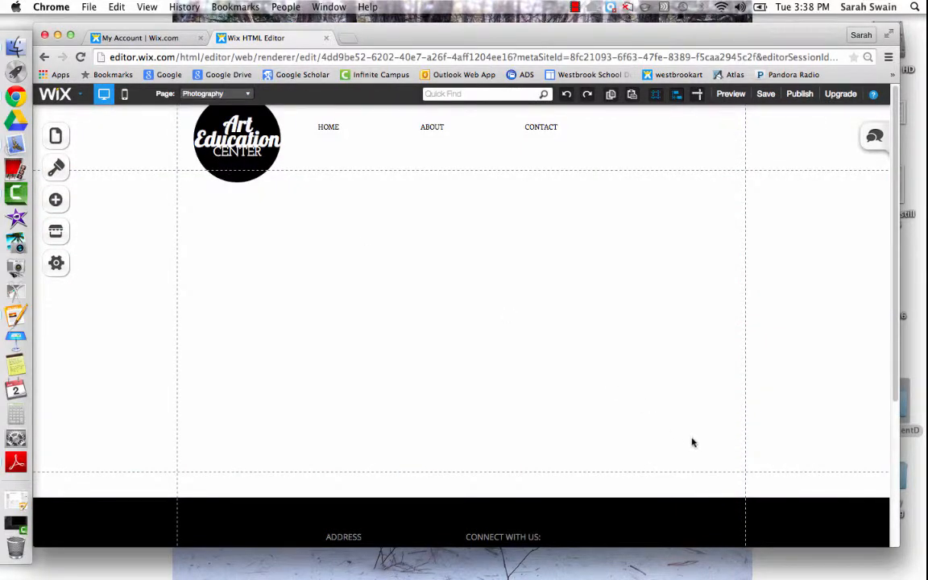
pyautogui.click(642, 438)
pyautogui.moveTo(642, 438); pyautogui.dragTo(694, 440)
# - Save, then paste a copy of the Home button onto the ABOUT page
pyautogui.click(766, 93)
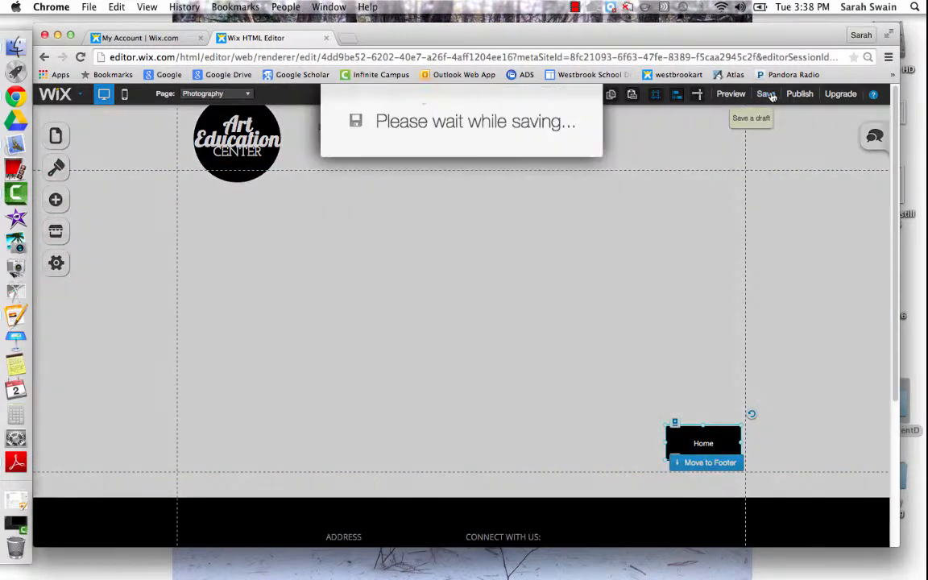
pyautogui.click(205, 93)
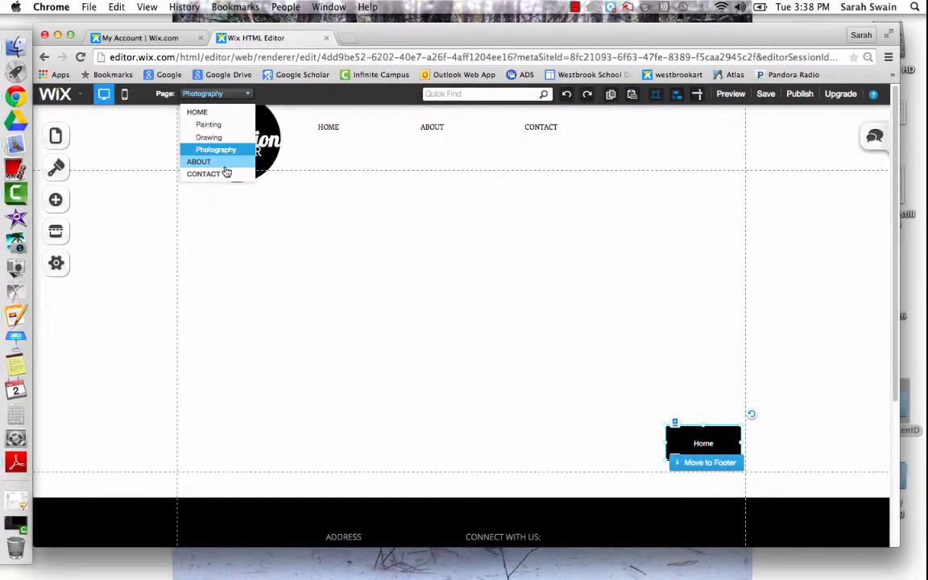
pyautogui.click(227, 167)
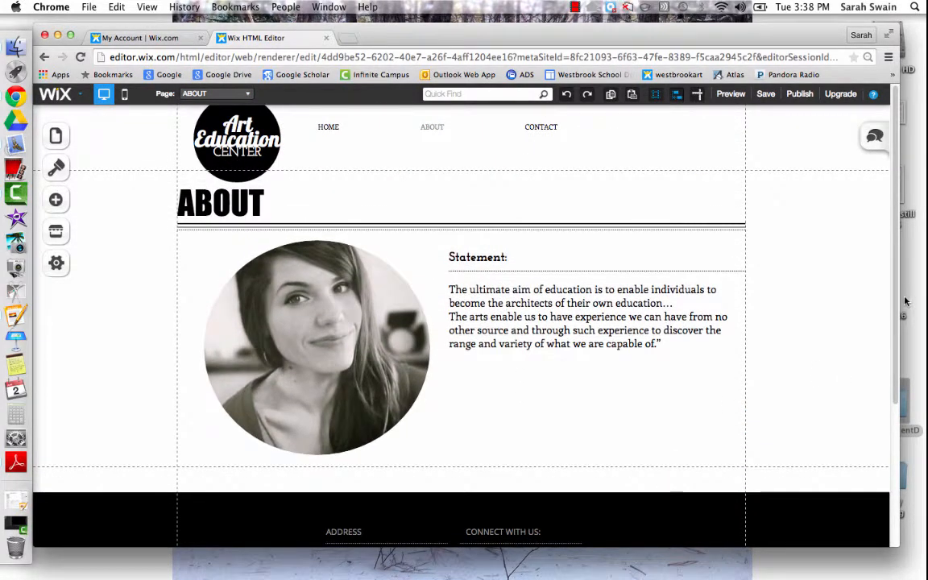
pyautogui.scroll(-2, 896, 305)
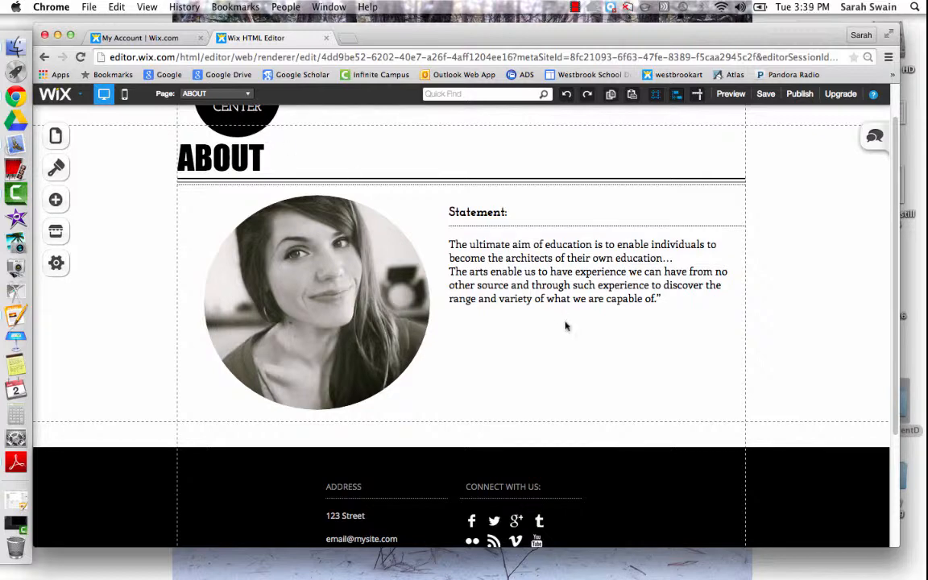
pyautogui.click(616, 373)
pyautogui.press('super+v')
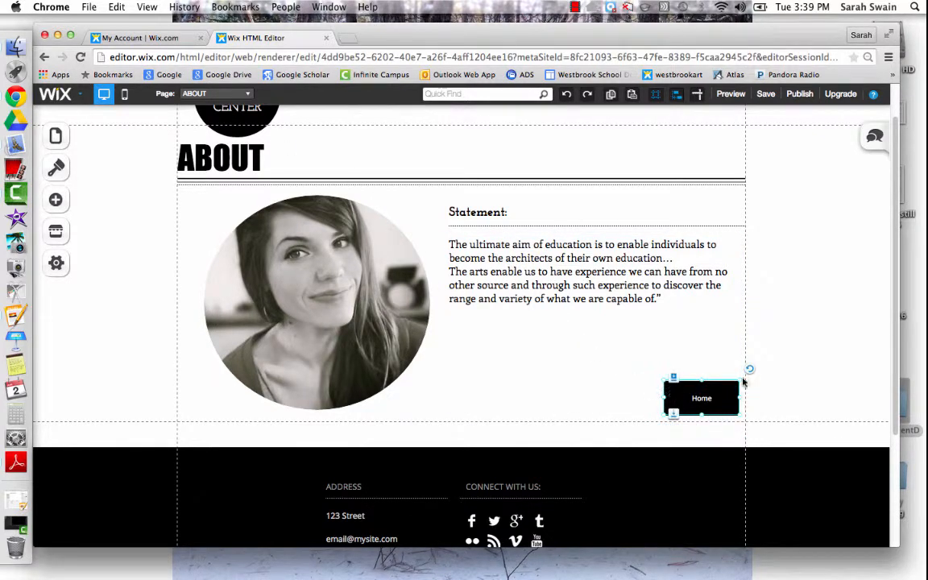
# - Save, then paste the Home button onto the Contact page
pyautogui.click(766, 94)
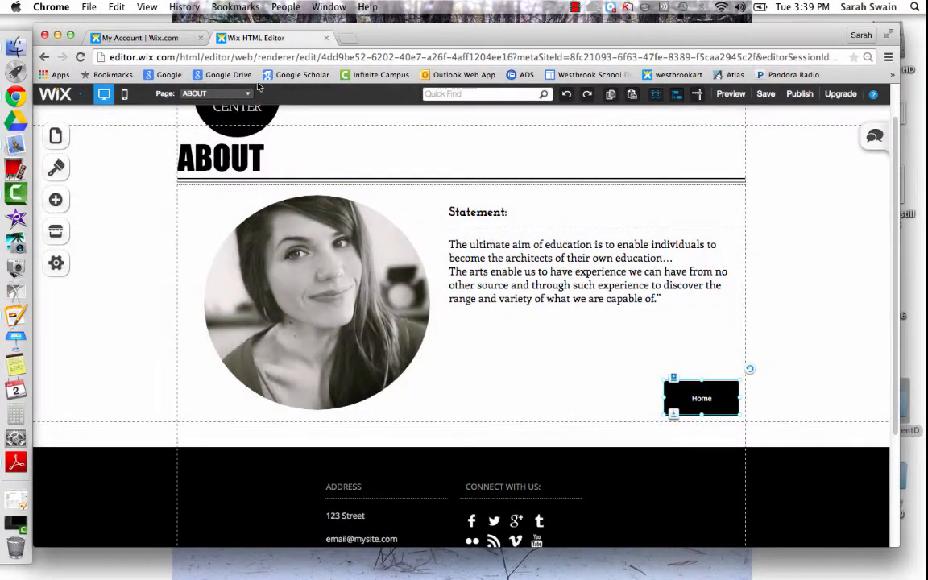
pyautogui.click(206, 93)
pyautogui.click(211, 174)
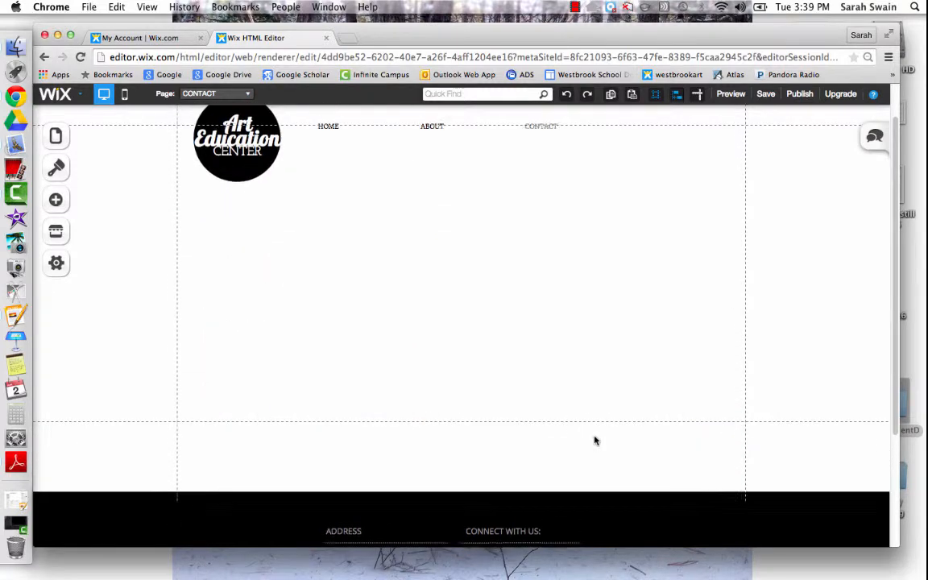
pyautogui.click(659, 406)
pyautogui.press('super+v')
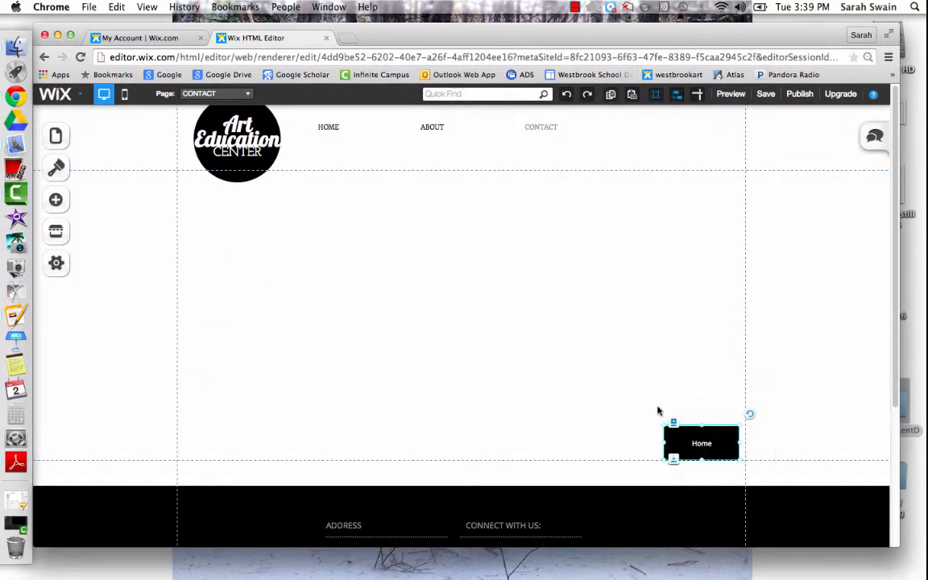
# - Save the draft and return to the Painting page
pyautogui.click(767, 95)
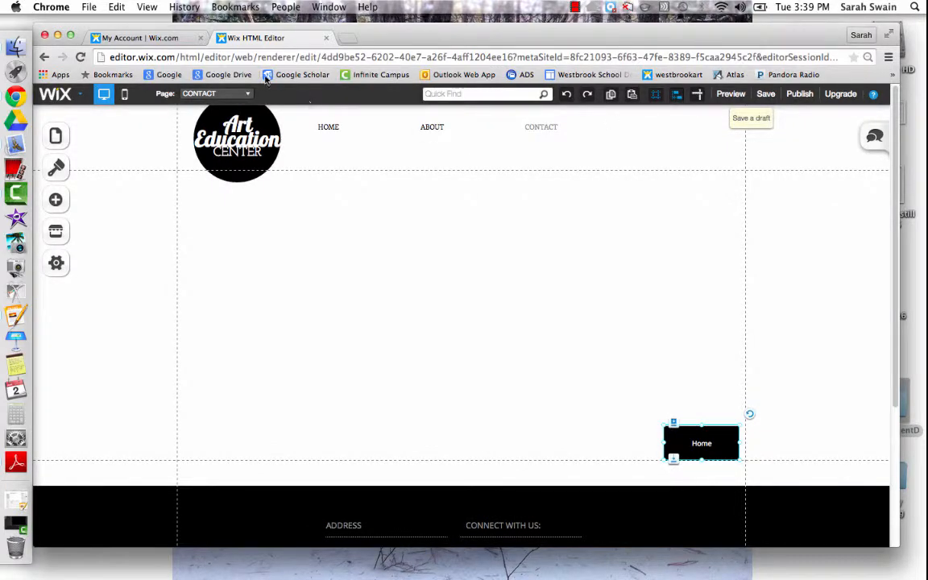
pyautogui.click(211, 93)
pyautogui.click(208, 121)
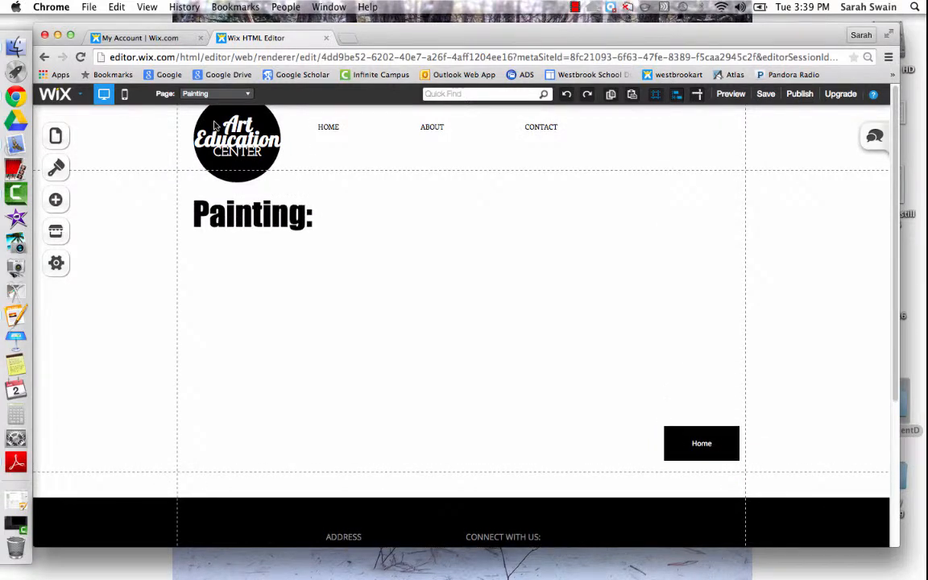
# - Add a Grid gallery, delete it, and add a Thumbnails gallery instead
pyautogui.click(56, 200)
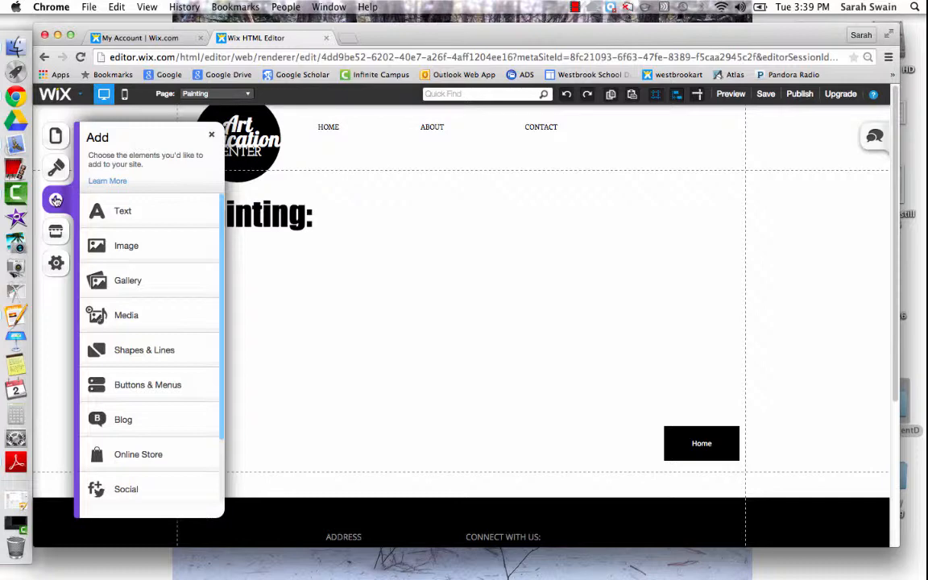
pyautogui.click(132, 281)
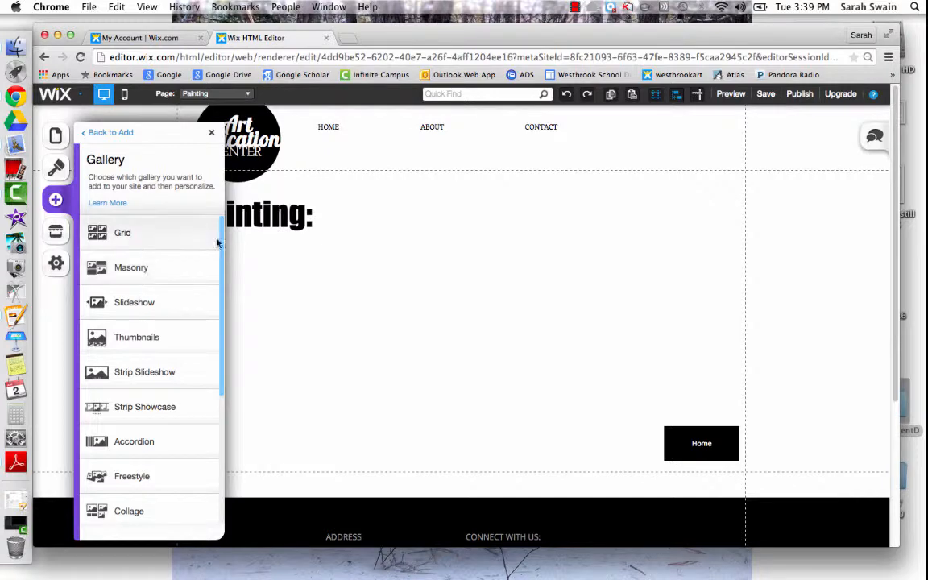
pyautogui.scroll(-5, 222, 403)
pyautogui.scroll(5, 224, 420)
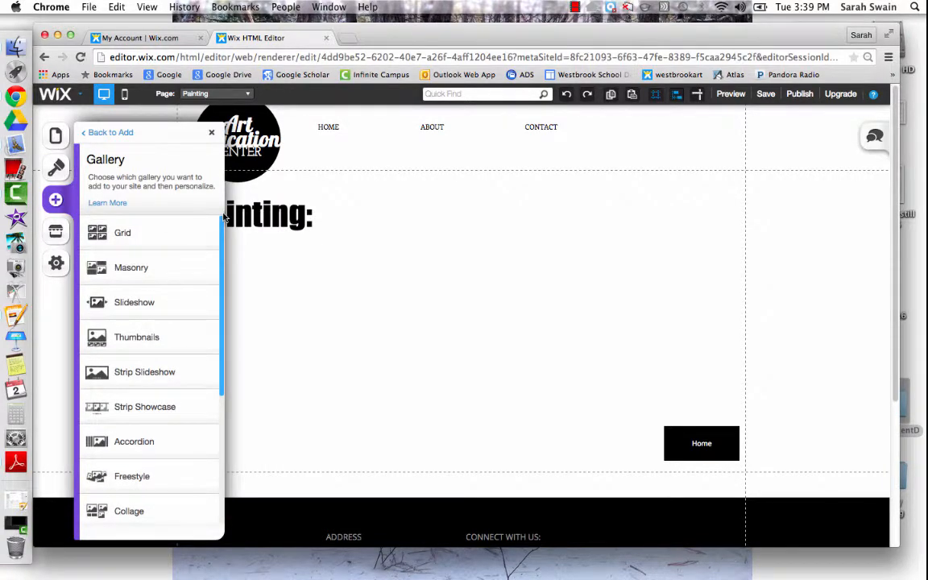
pyautogui.click(189, 235)
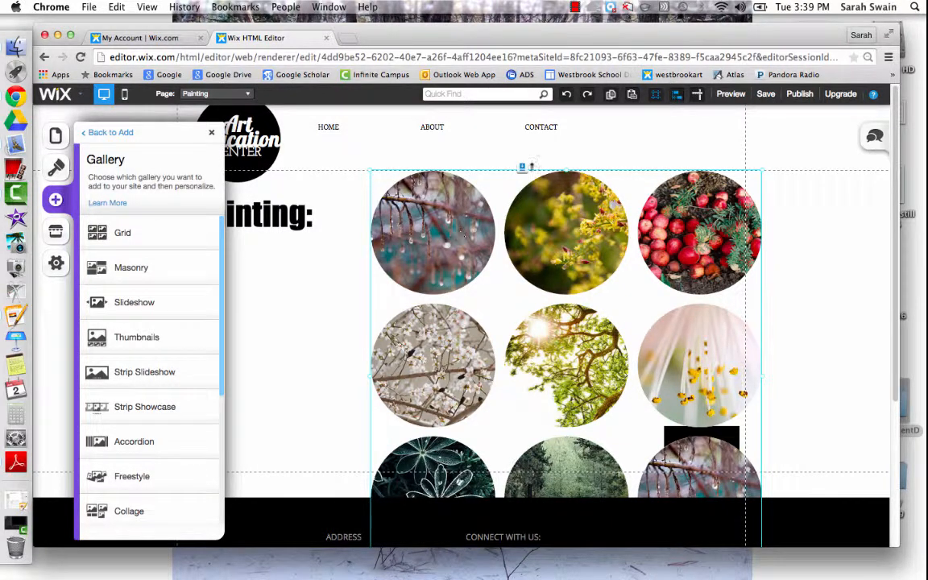
pyautogui.click(522, 209)
pyautogui.press('Delete')
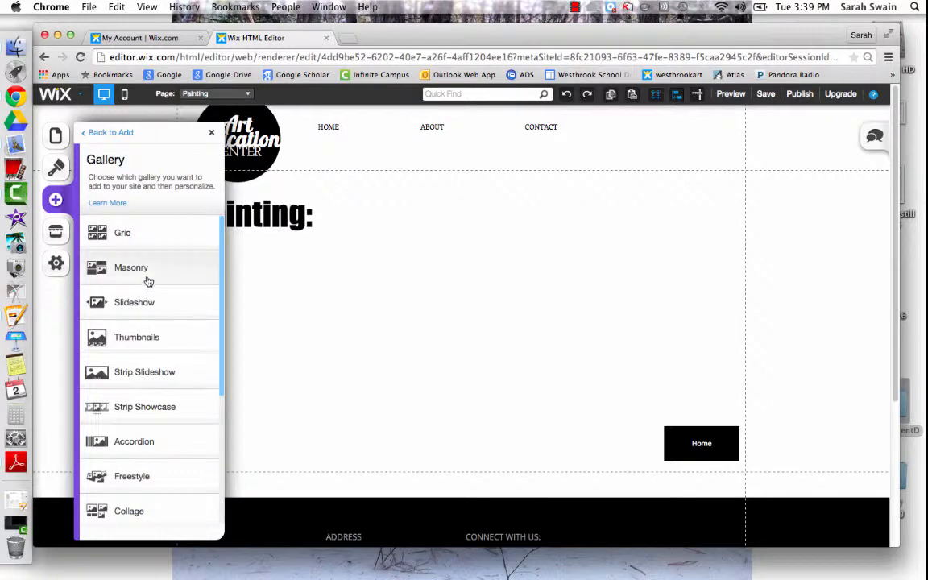
pyautogui.click(146, 341)
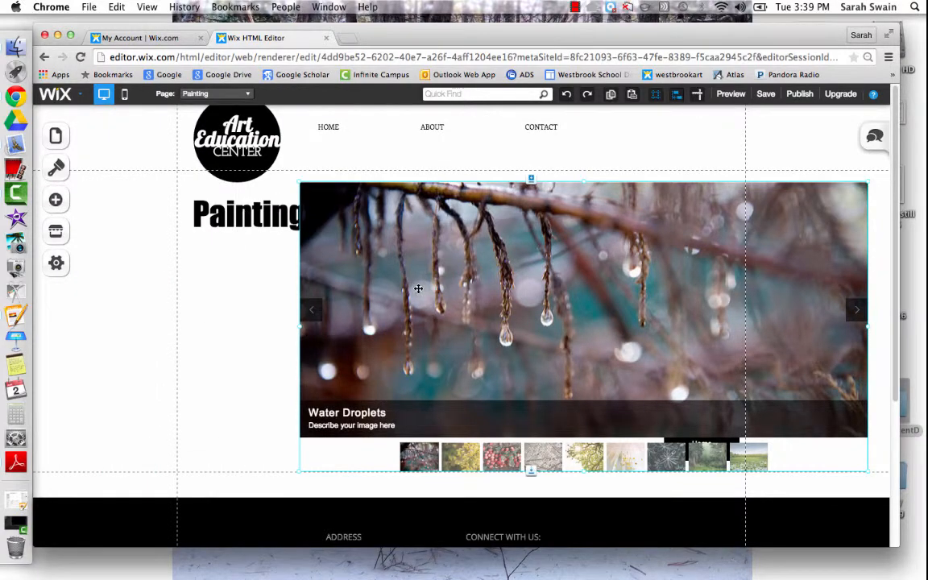
# - Move the gallery down, shrink it from the top-left corner, and centre it under 'Painting:'
pyautogui.moveTo(417, 286); pyautogui.dragTo(300, 348)
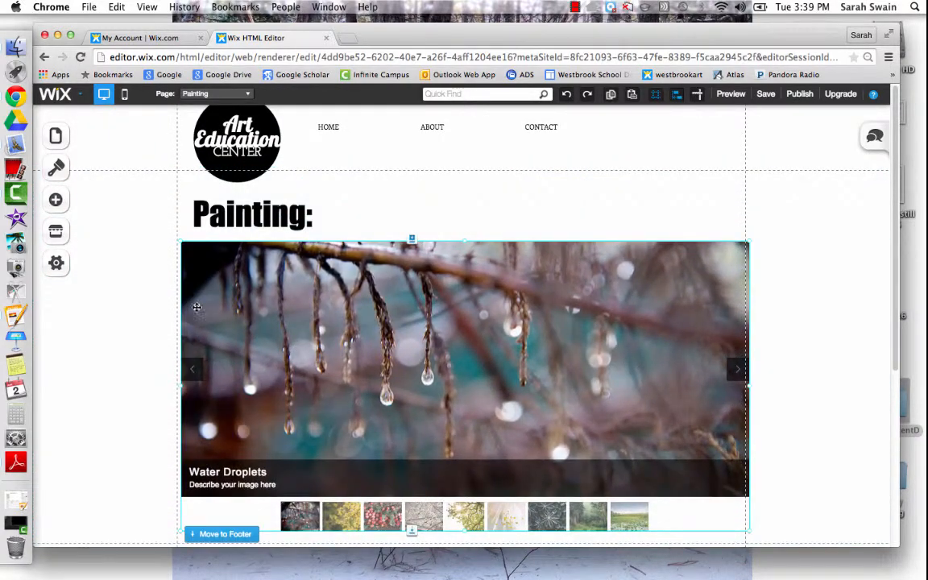
pyautogui.moveTo(180, 242); pyautogui.dragTo(230, 260)
pyautogui.moveTo(395, 325); pyautogui.dragTo(397, 325)
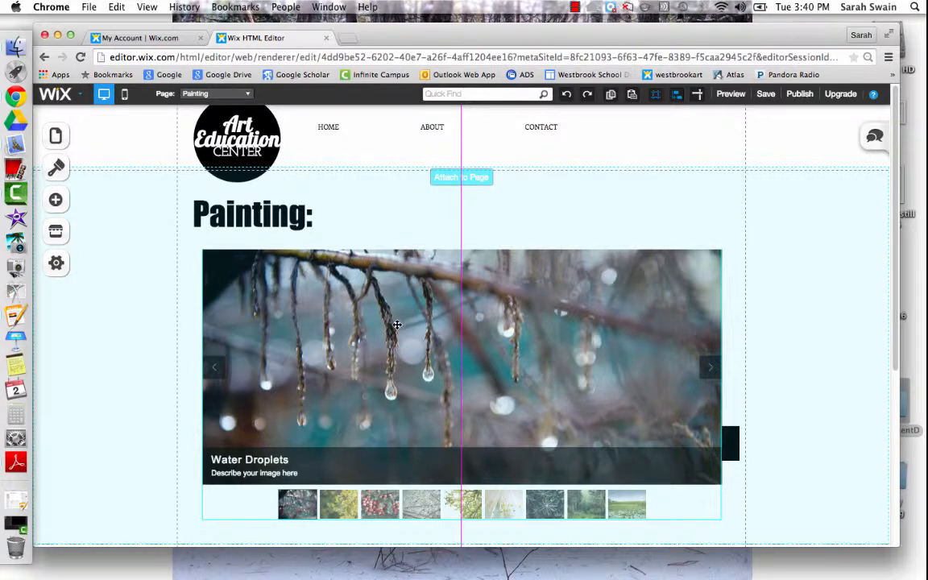
pyautogui.moveTo(397, 325); pyautogui.dragTo(397, 325)
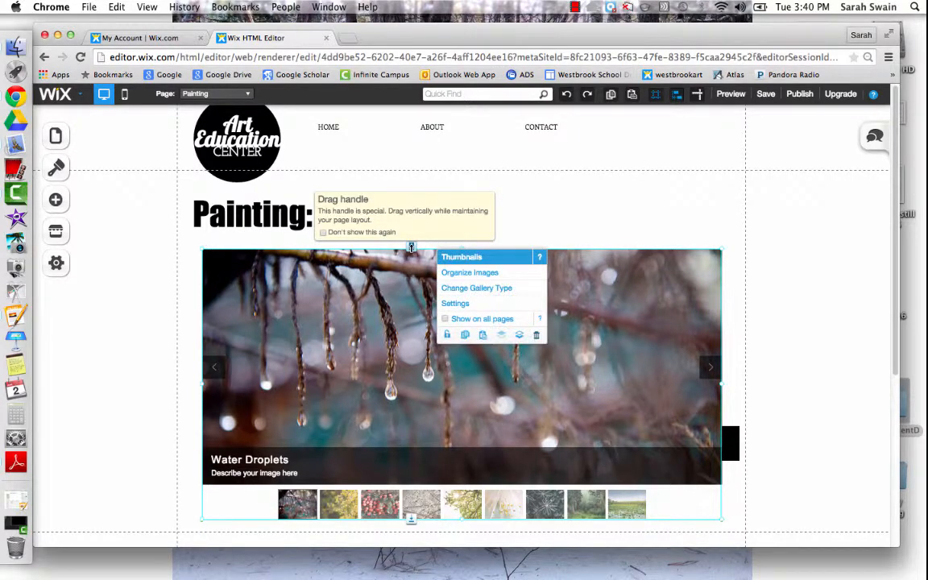
# - Delete all nine sample images, from Water Droplets to the lily pond, in Organize Images
pyautogui.click(464, 274)
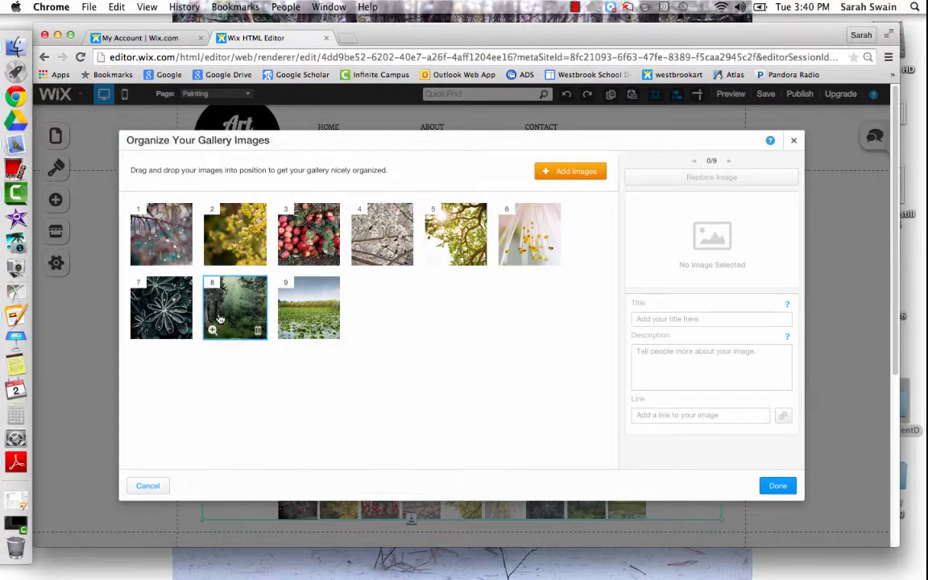
pyautogui.click(165, 237)
pyautogui.click(184, 258)
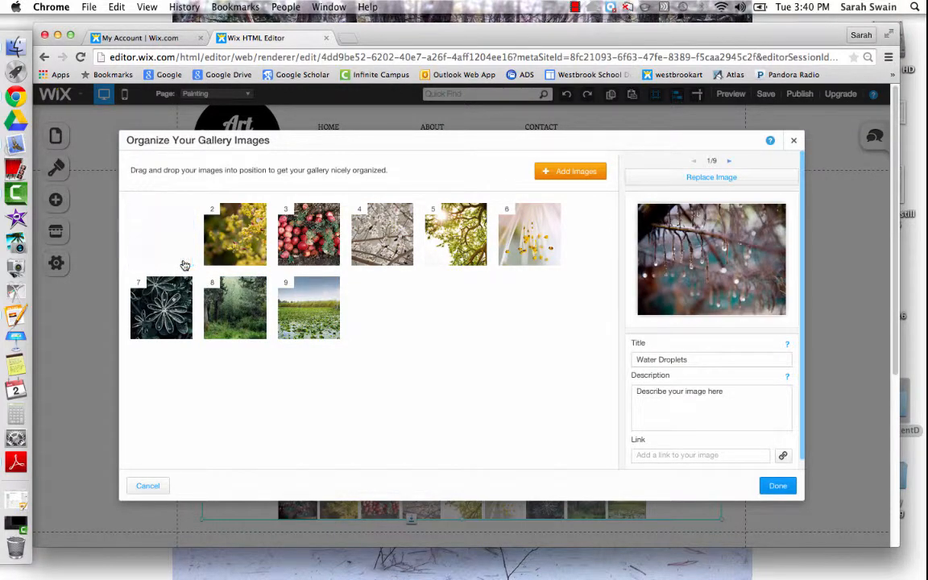
pyautogui.click(184, 257)
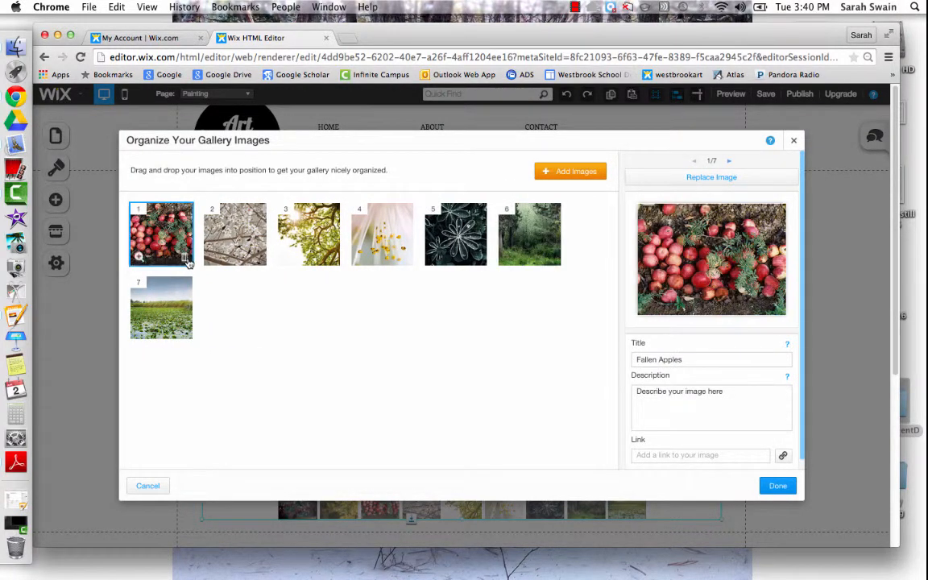
pyautogui.click(185, 259)
pyautogui.click(185, 259)
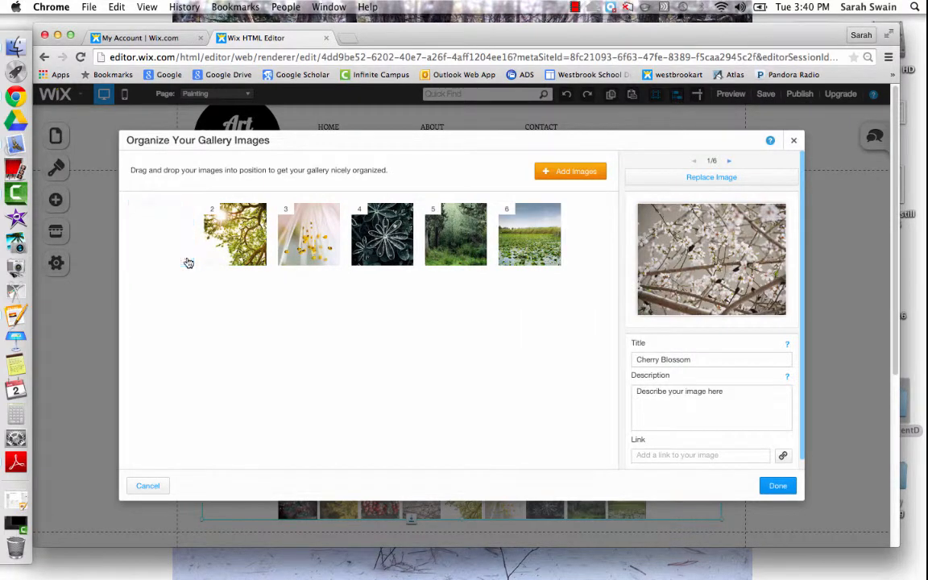
pyautogui.click(185, 260)
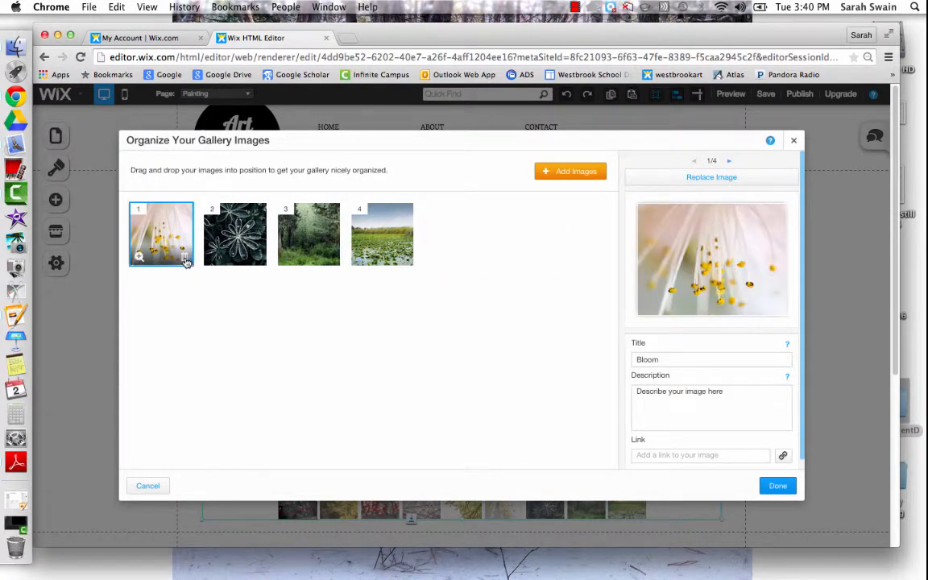
pyautogui.click(186, 259)
pyautogui.click(185, 260)
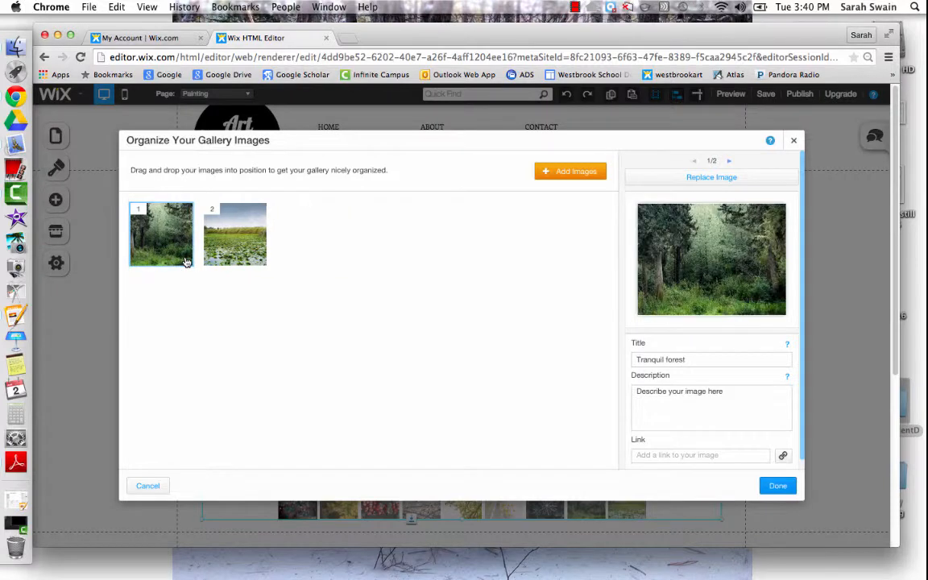
pyautogui.click(185, 260)
pyautogui.click(186, 259)
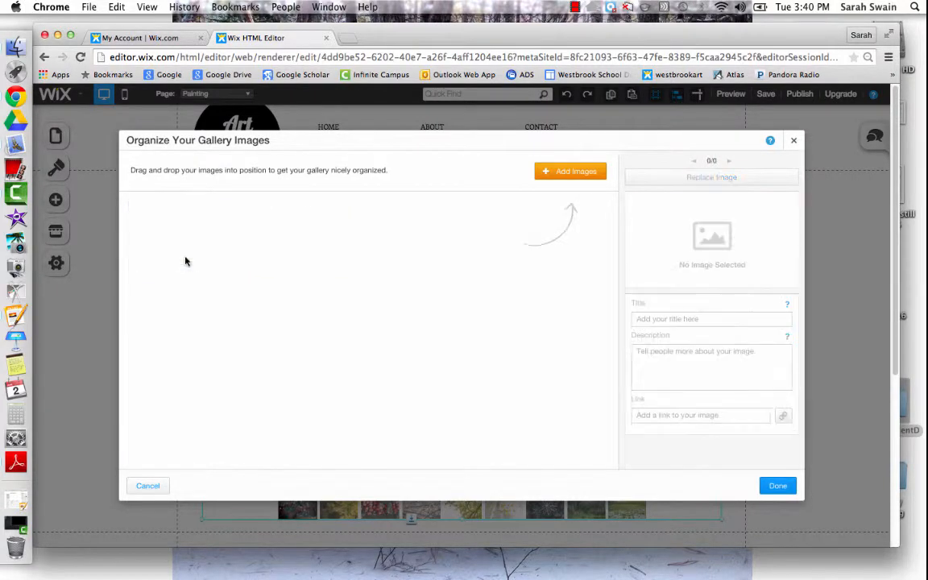
# - Upload IMG_3348, IMG_3347 and IMG_3346 from the Photos library via Add Images
pyautogui.click(560, 171)
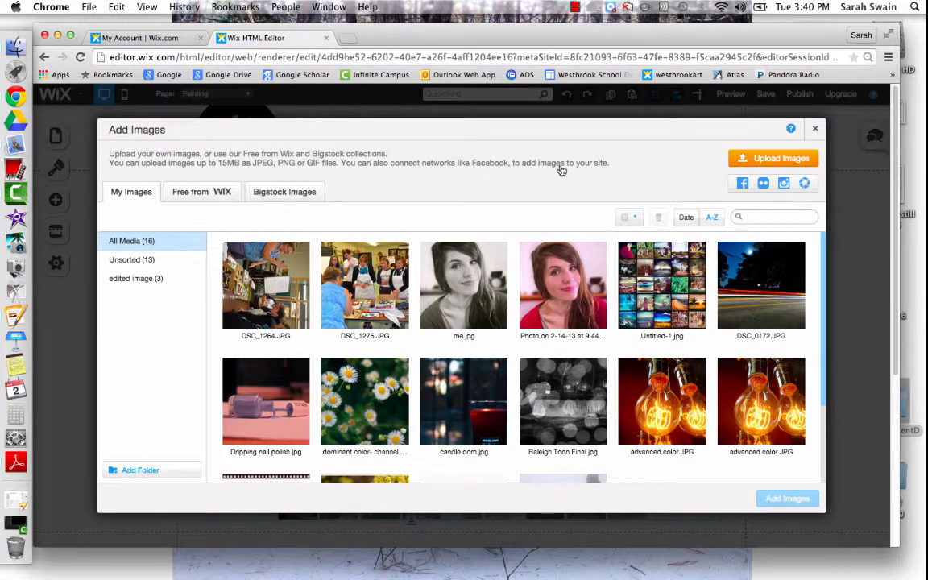
pyautogui.scroll(-3, 825, 264)
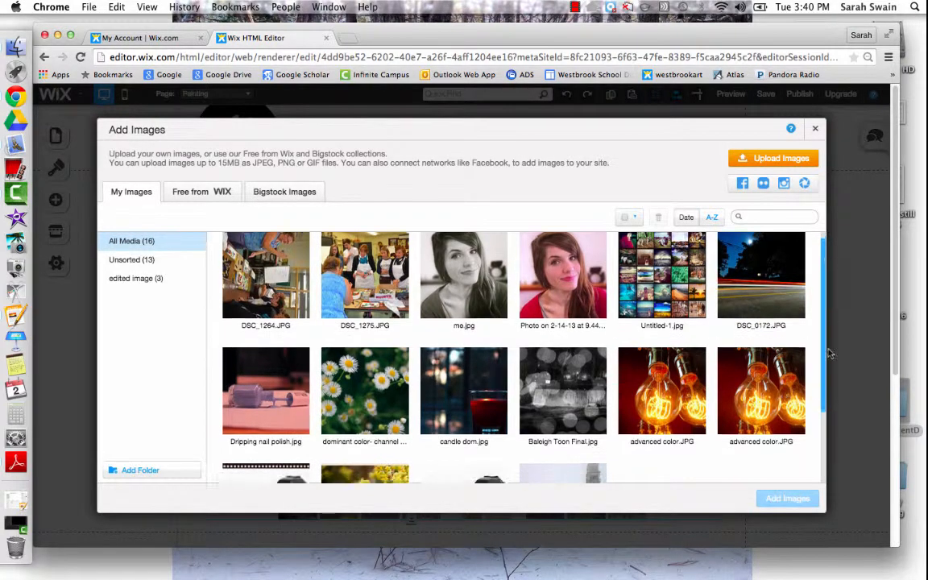
pyautogui.scroll(3, 822, 256)
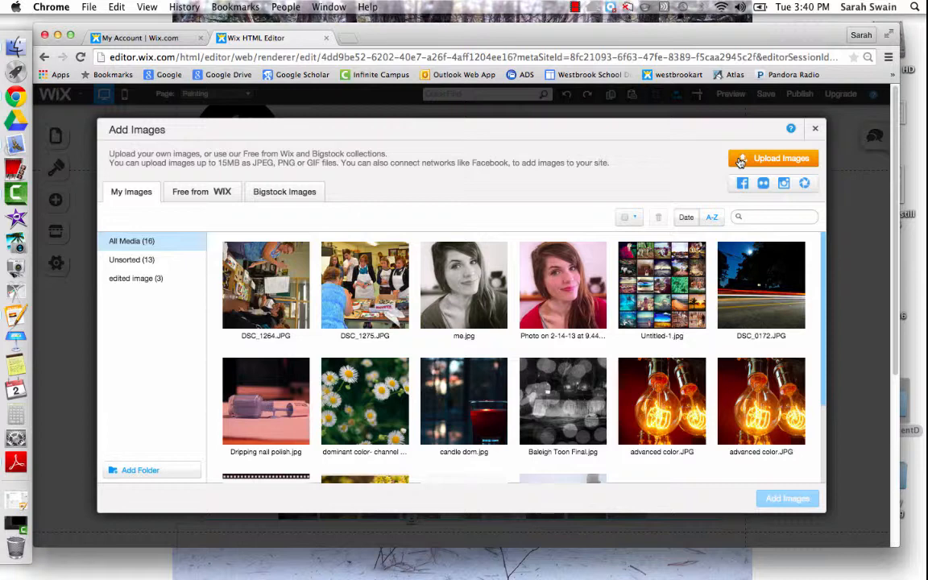
pyautogui.click(782, 159)
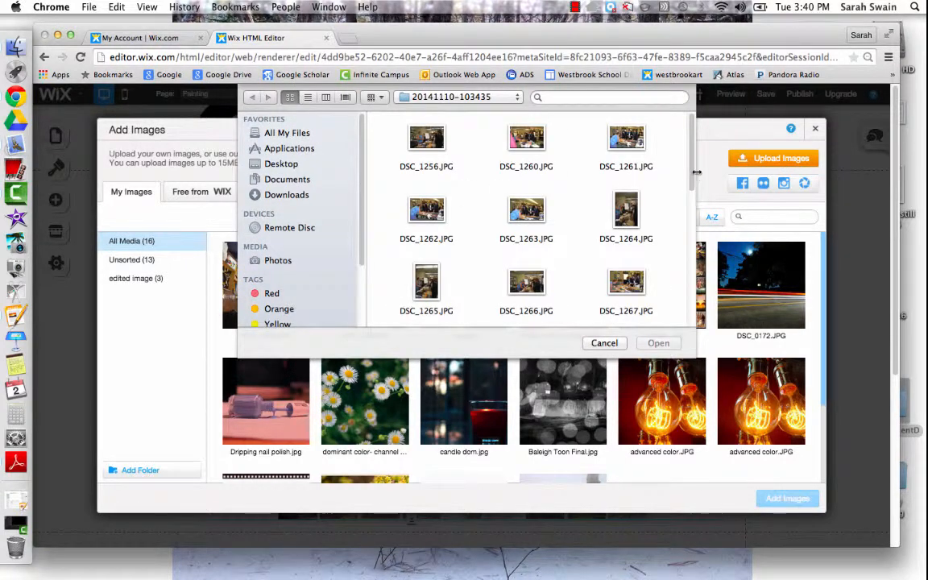
pyautogui.scroll(-5, 690, 161)
pyautogui.scroll(5, 396, 175)
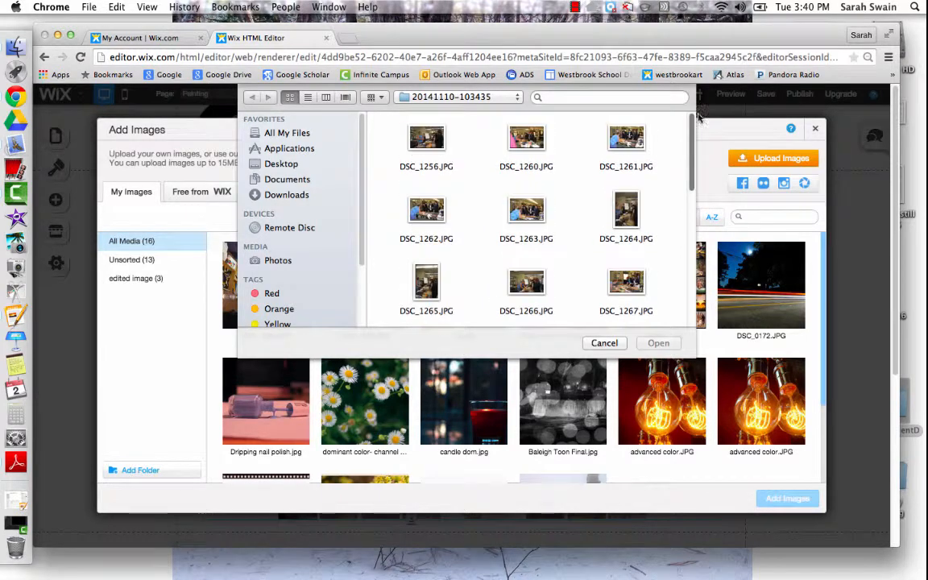
pyautogui.click(278, 260)
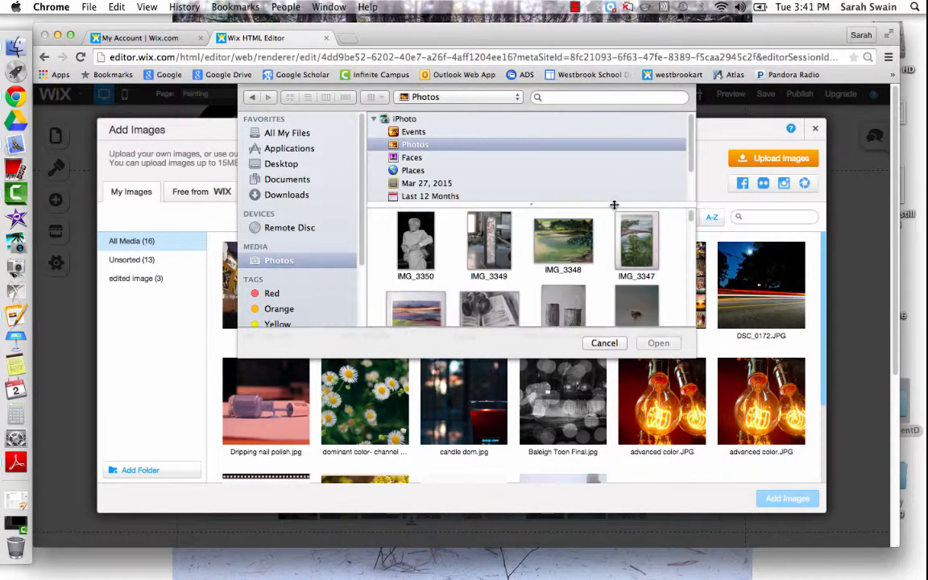
pyautogui.click(553, 249)
pyautogui.keyDown('shift'); pyautogui.click(416, 308); pyautogui.keyUp('shift')
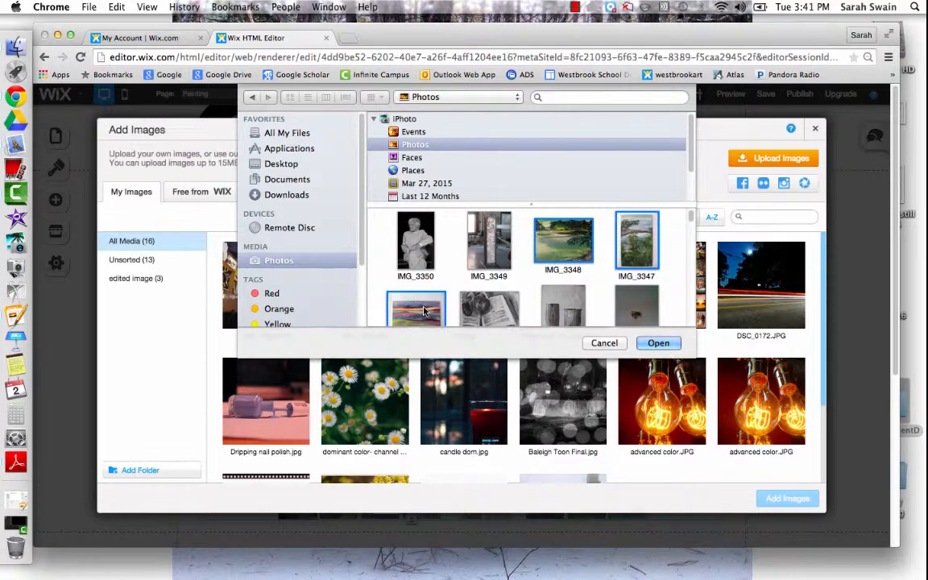
pyautogui.click(655, 344)
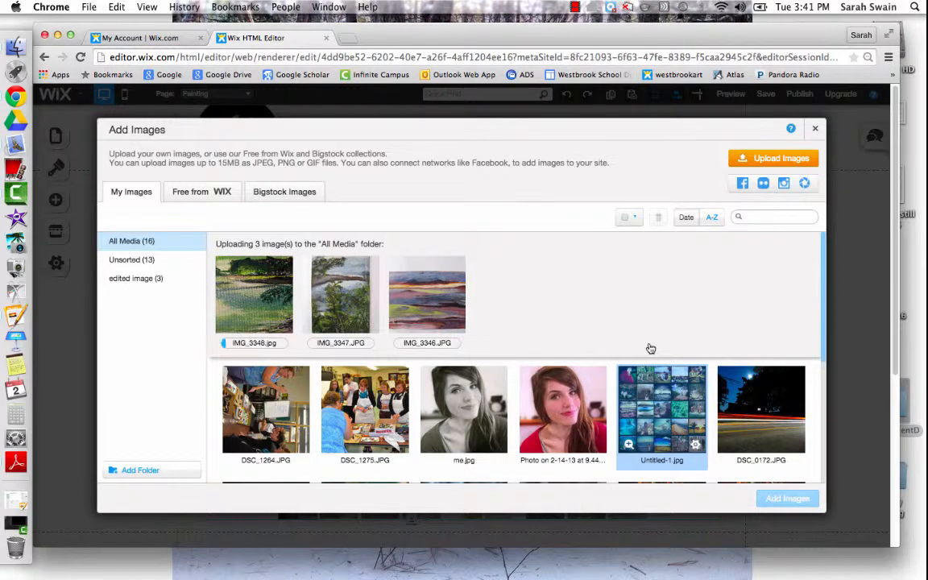
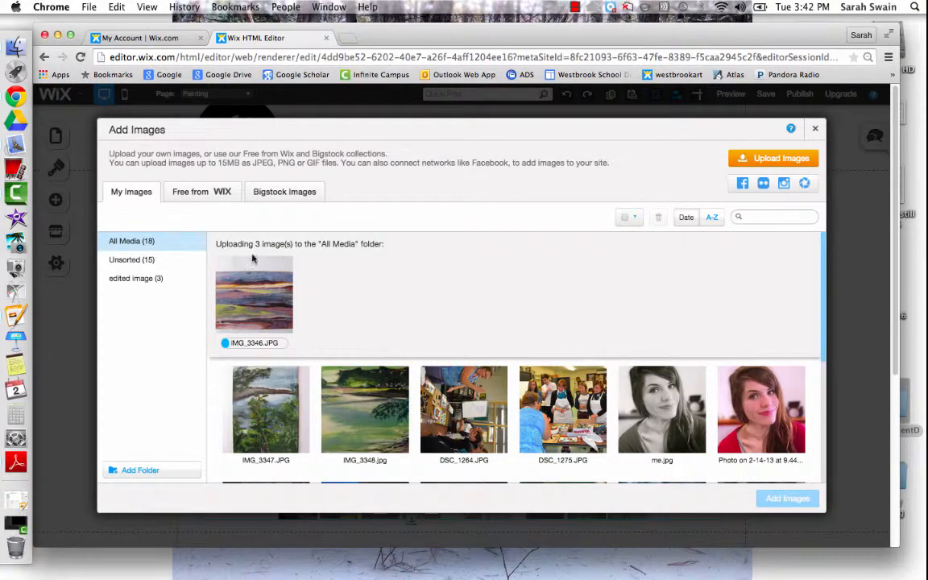
# - Select the uploaded IMG_3348 and IMG_3347 paintings and add both to the gallery
pyautogui.click(359, 387)
pyautogui.click(359, 387)
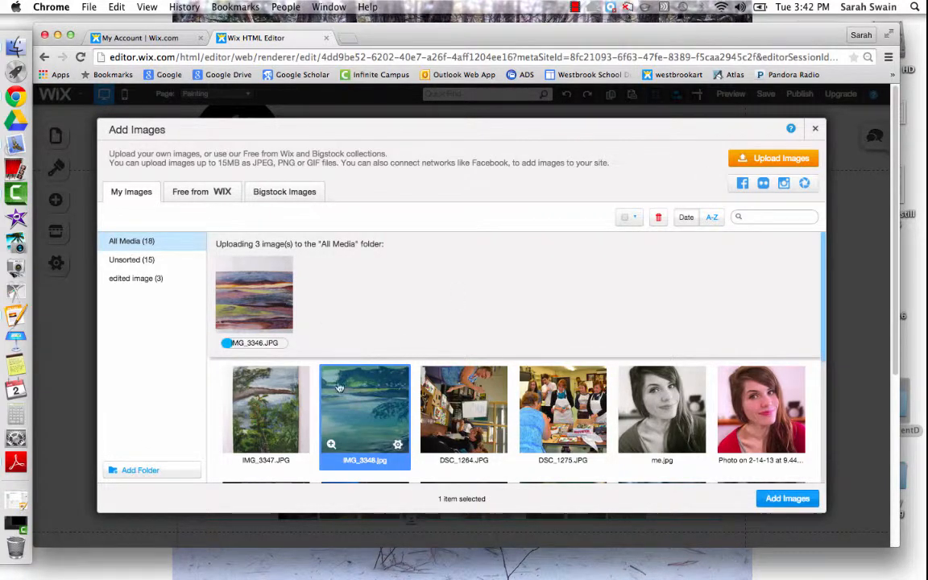
pyautogui.click(271, 405)
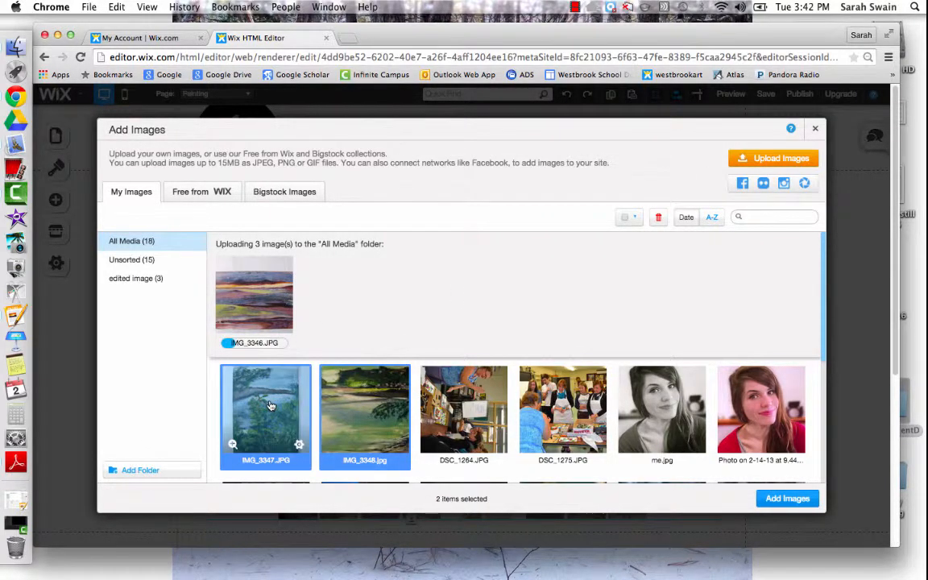
pyautogui.click(780, 500)
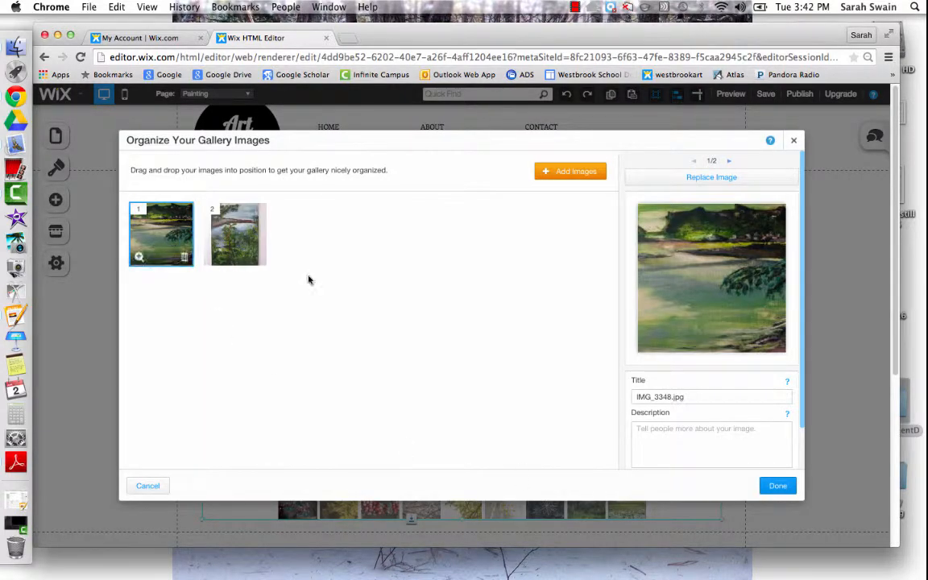
# - Caption the first painting with title 'Tree on the Ocean' and description 'Painting, 2014'
pyautogui.moveTo(696, 396); pyautogui.dragTo(574, 387)
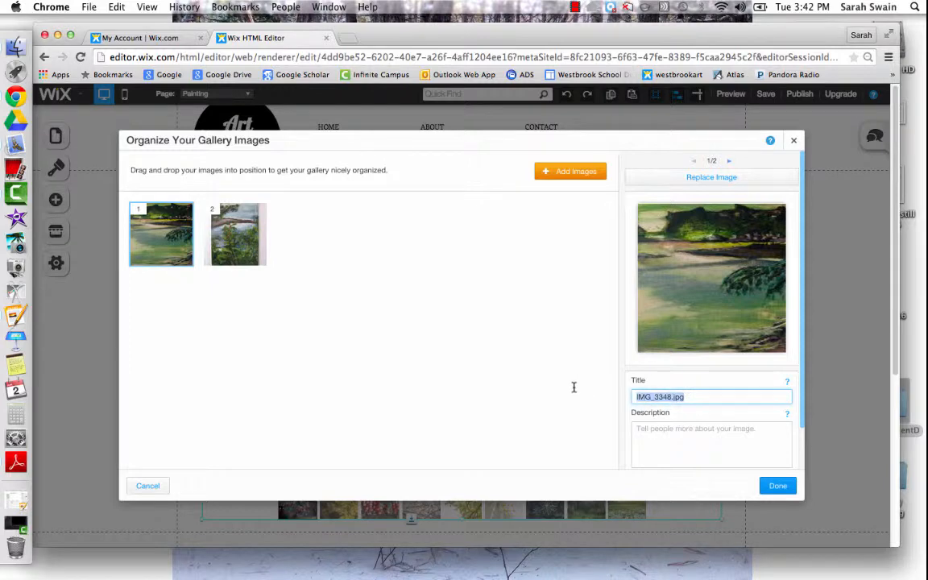
pyautogui.press('BackSpace')
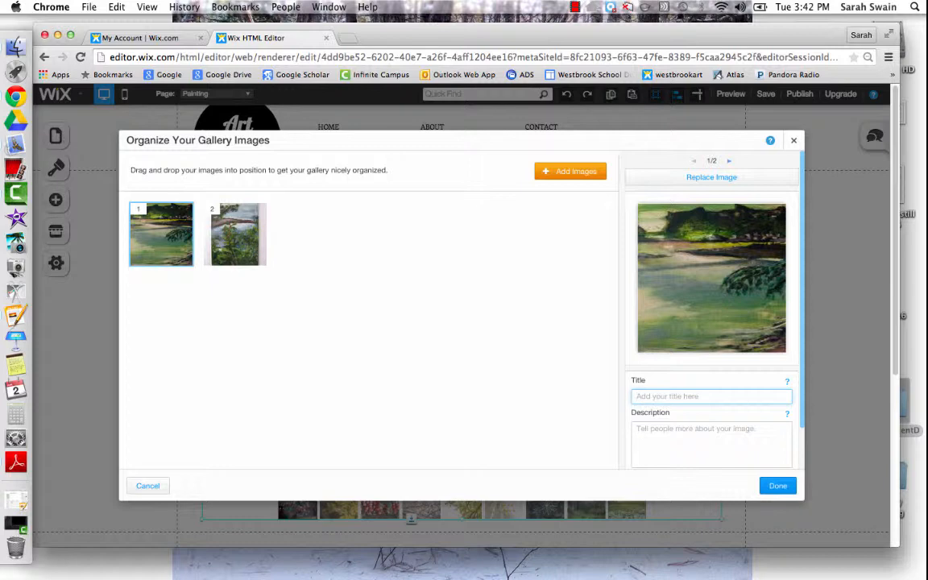
pyautogui.write('Tree on the Ocean')
pyautogui.click(668, 438)
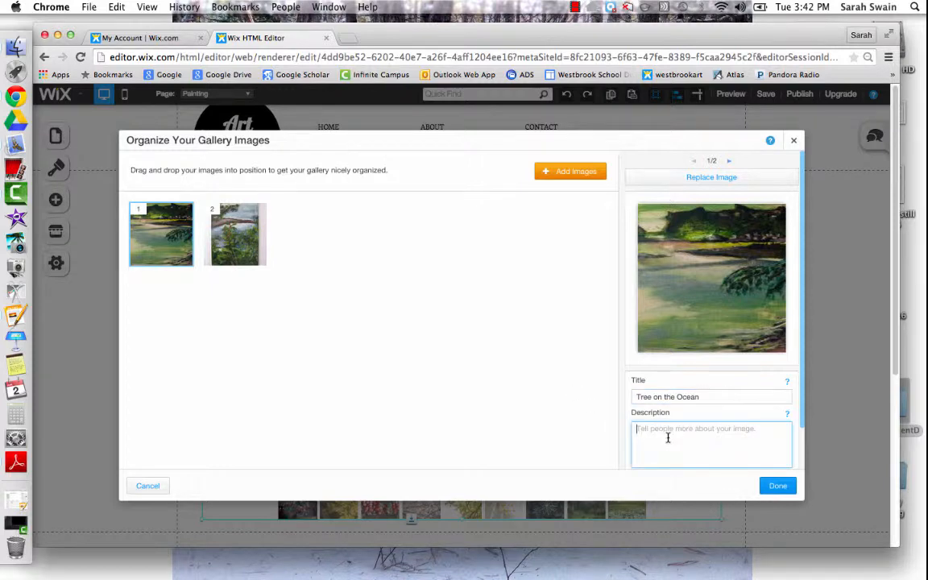
pyautogui.write('Painting, 2014')
pyautogui.scroll(-2, 809, 427)
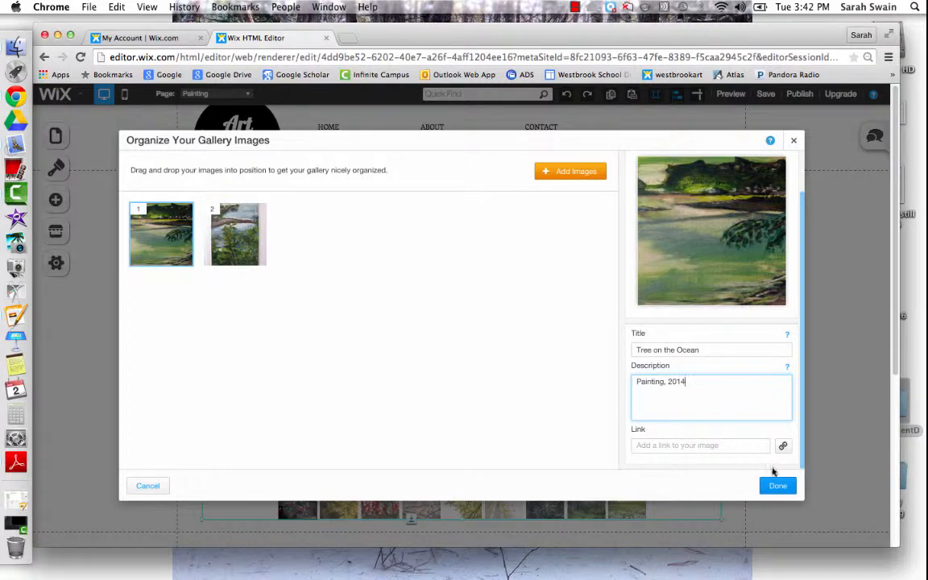
pyautogui.click(776, 487)
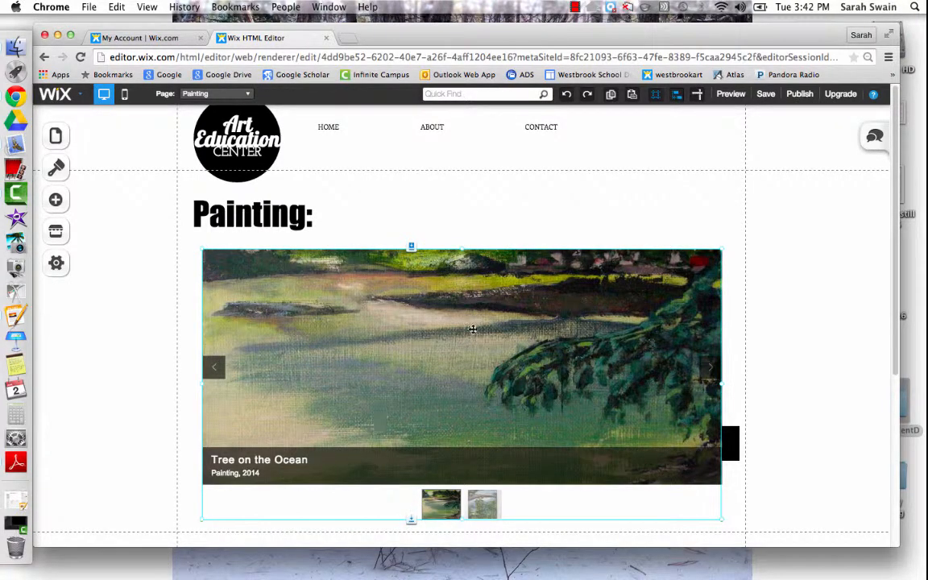
pyautogui.click(483, 508)
pyautogui.click(725, 95)
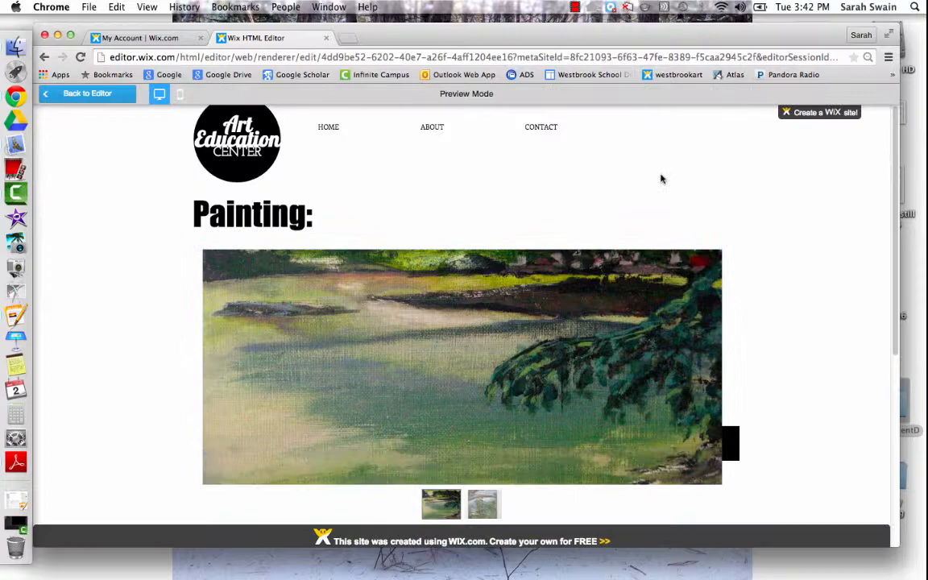
pyautogui.click(491, 513)
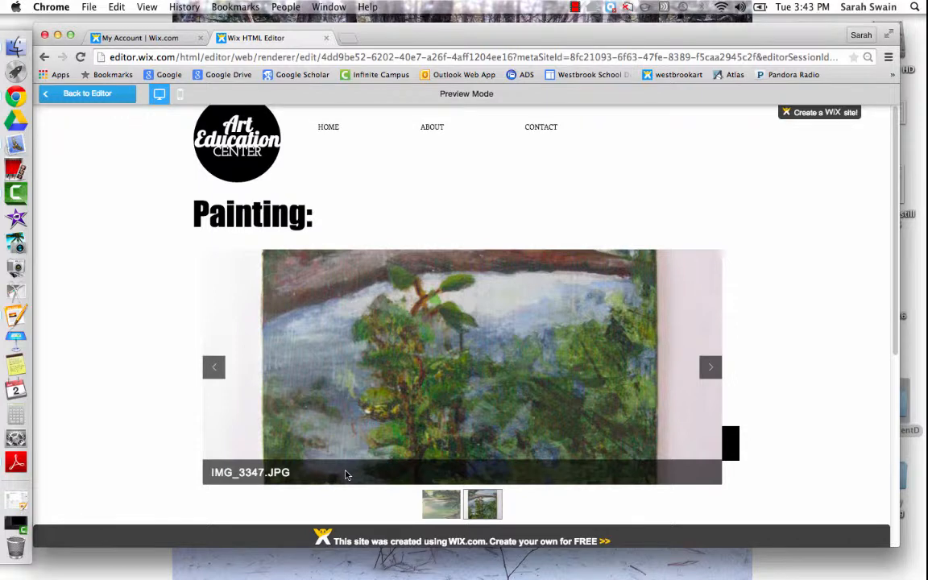
pyautogui.click(97, 93)
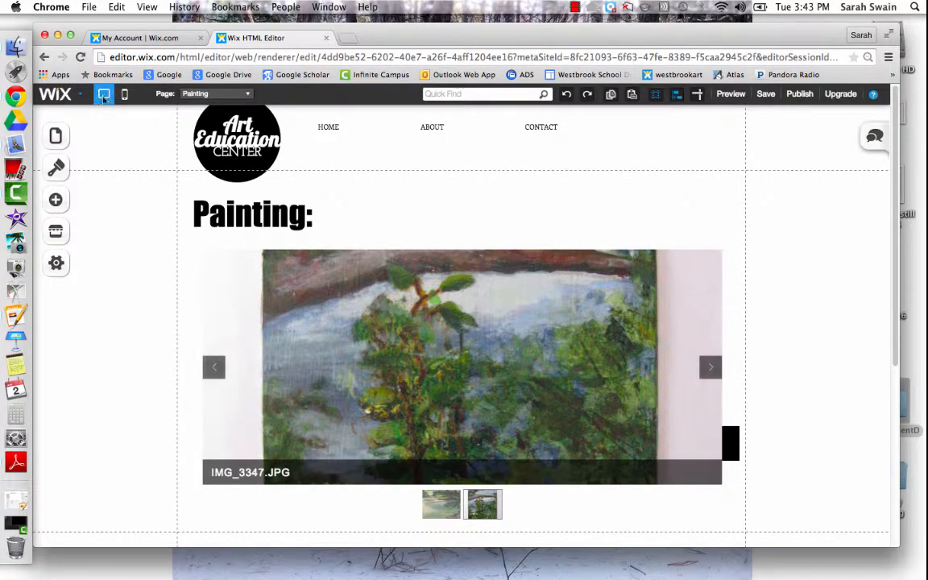
# - Retitle the second gallery painting 'Tree on Ocean 2' with description 'Painting, 2014'
pyautogui.click(331, 274)
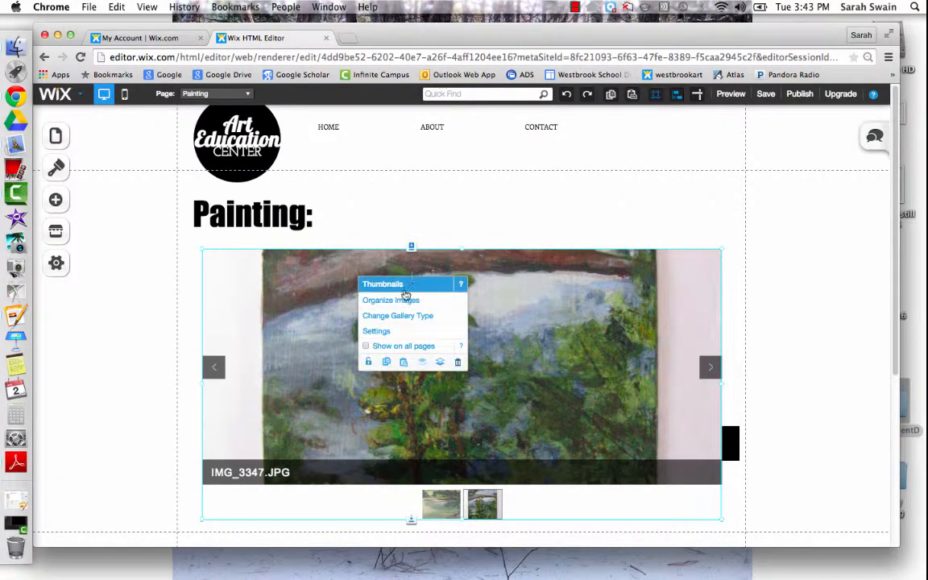
pyautogui.click(396, 301)
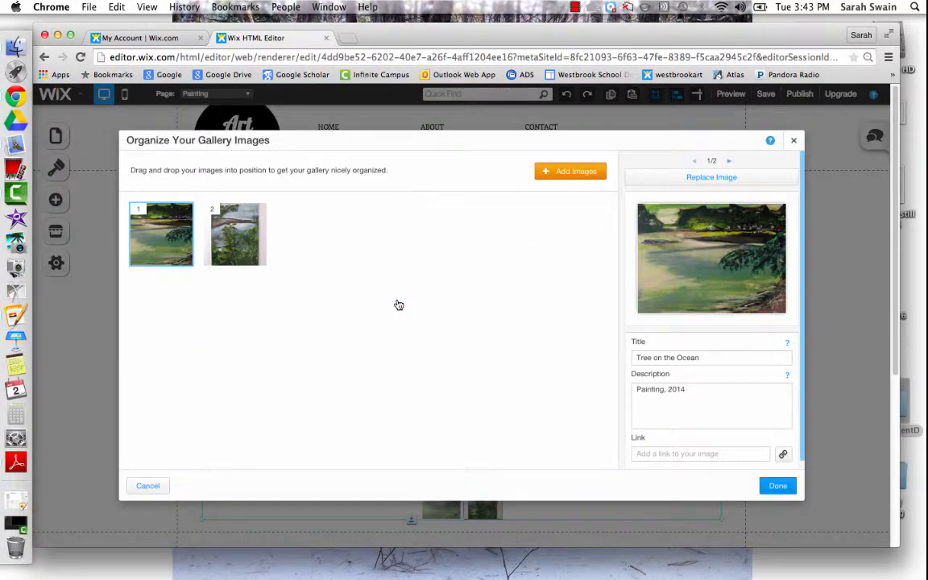
pyautogui.click(250, 253)
pyautogui.moveTo(702, 395); pyautogui.dragTo(486, 387)
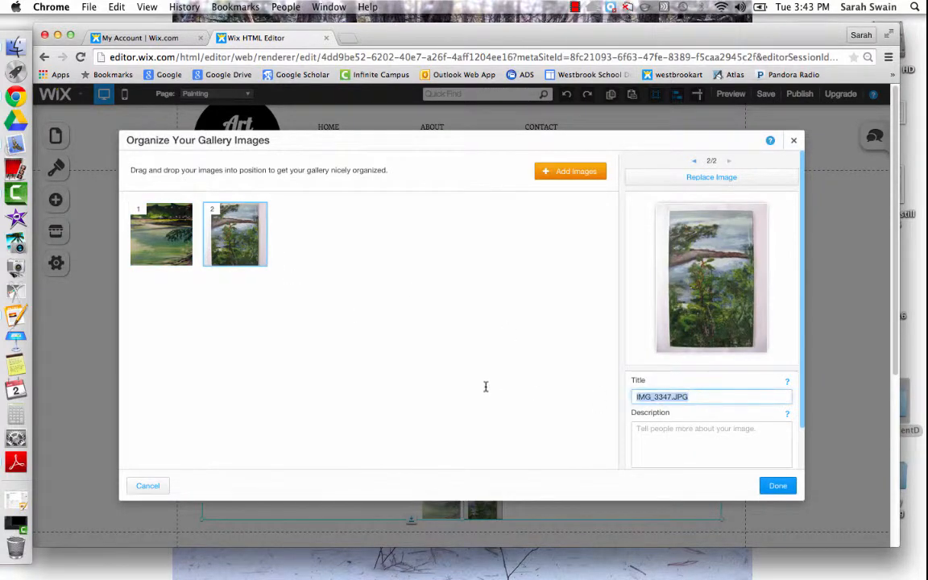
pyautogui.press('BackSpace')
pyautogui.write('Tree on Ocean 2')
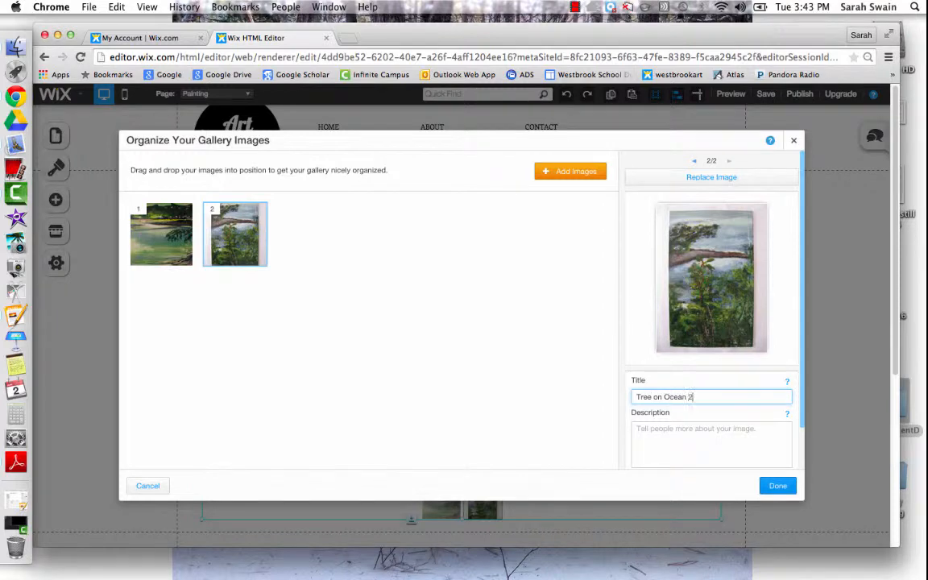
pyautogui.click(648, 433)
pyautogui.write('P')
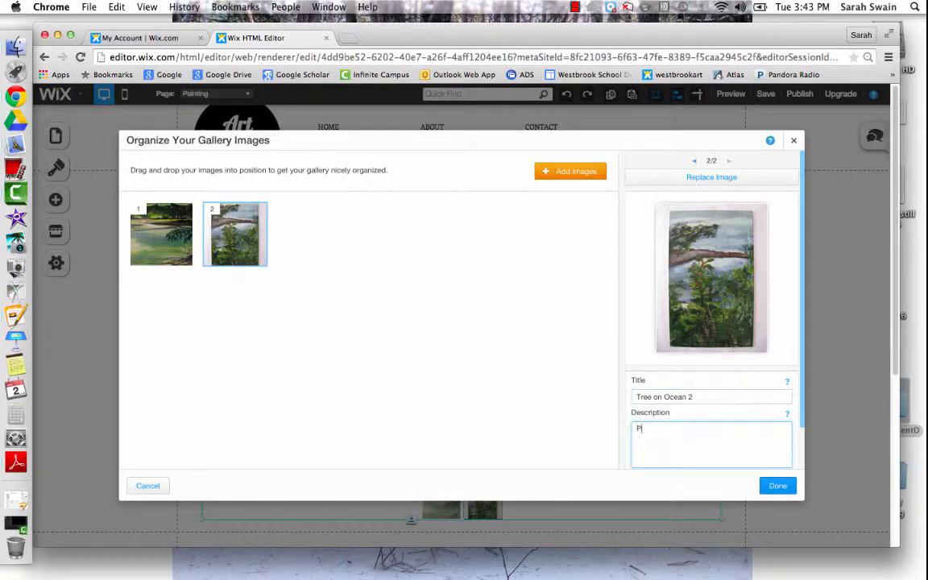
pyautogui.write('ainting, 2014')
# - Add IMG_3346 to the gallery, captioned 'Ocean Morning' and 'Painting, 2014'
pyautogui.click(562, 182)
pyautogui.click(288, 294)
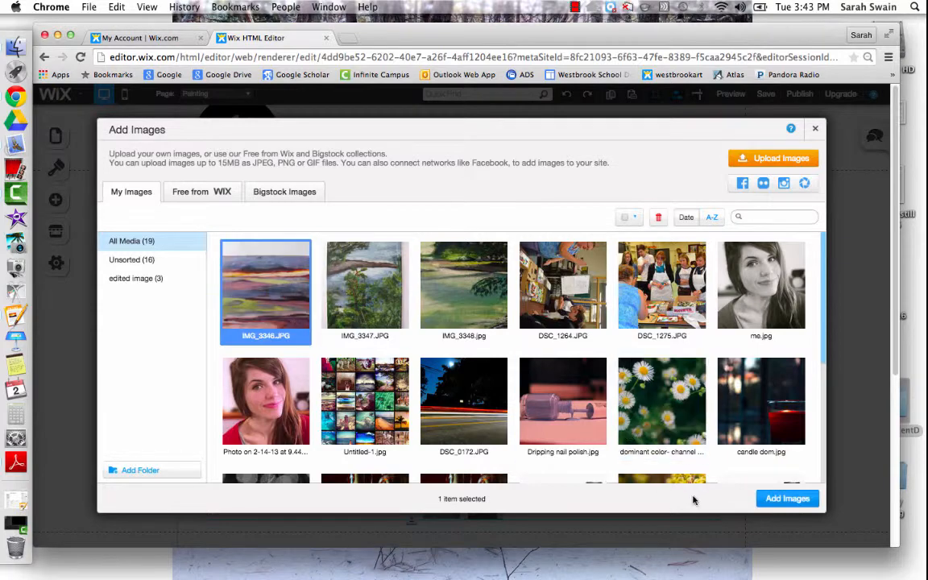
pyautogui.click(787, 498)
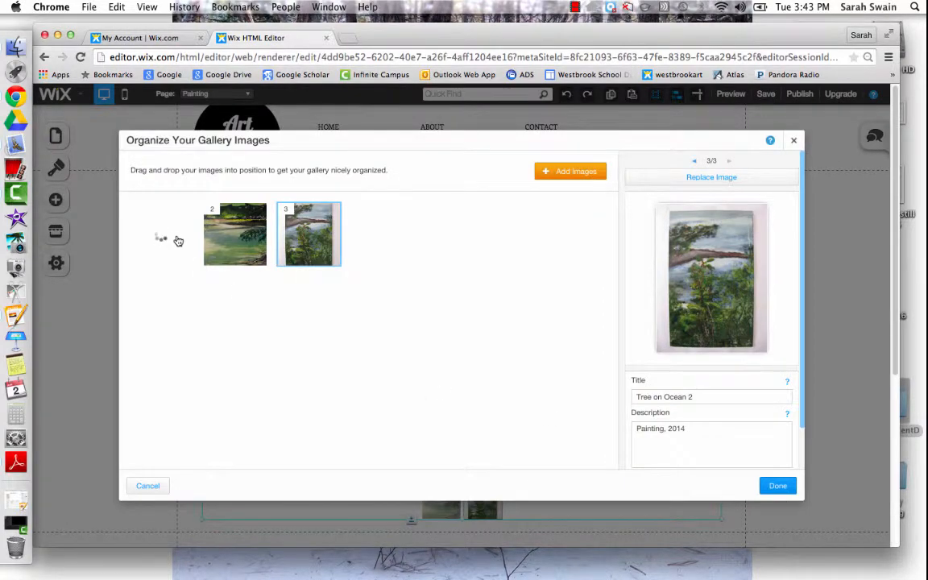
pyautogui.moveTo(167, 232)
pyautogui.mouseDown()
pyautogui.moveTo(327, 234)
pyautogui.moveTo(150, 232)
pyautogui.moveTo(161, 227)
pyautogui.mouseUp()
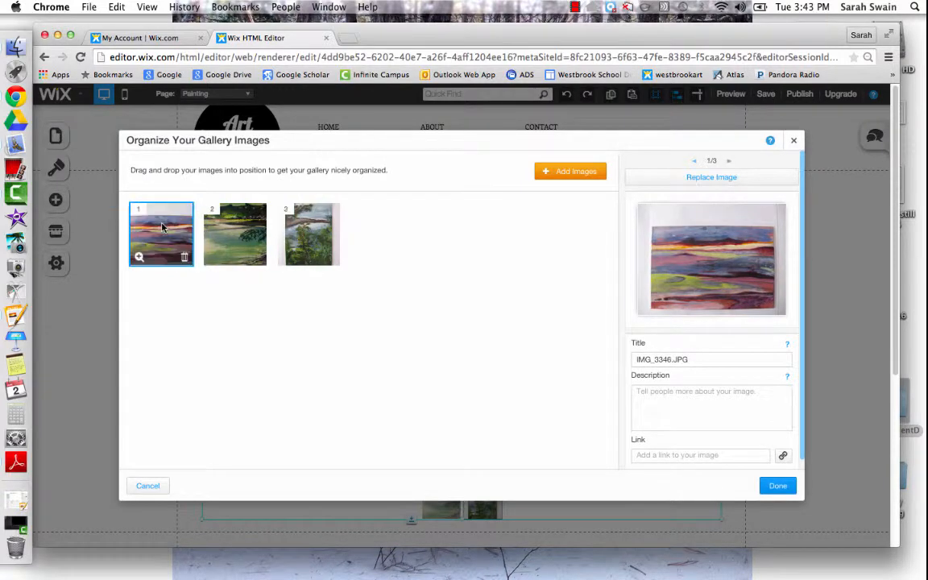
pyautogui.click(696, 360)
pyautogui.press('super+a')
pyautogui.write('Oc')
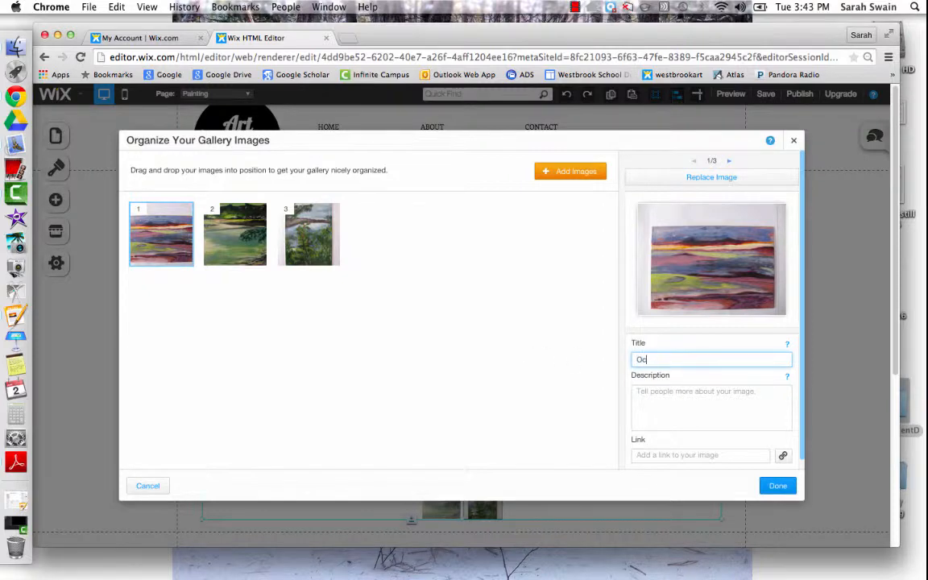
pyautogui.write('ean Morning')
pyautogui.click(654, 392)
pyautogui.write('Pa')
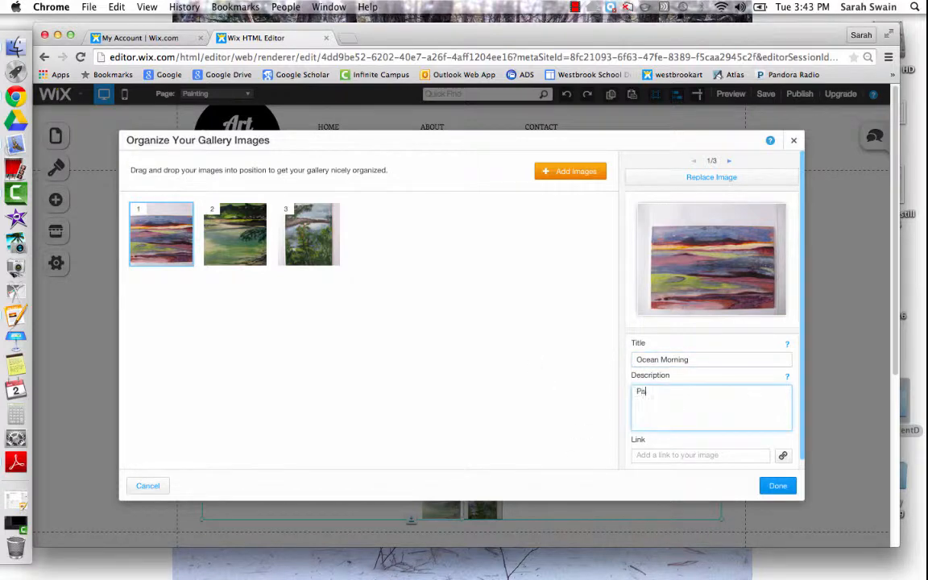
pyautogui.write('inting, 2014')
pyautogui.click(779, 490)
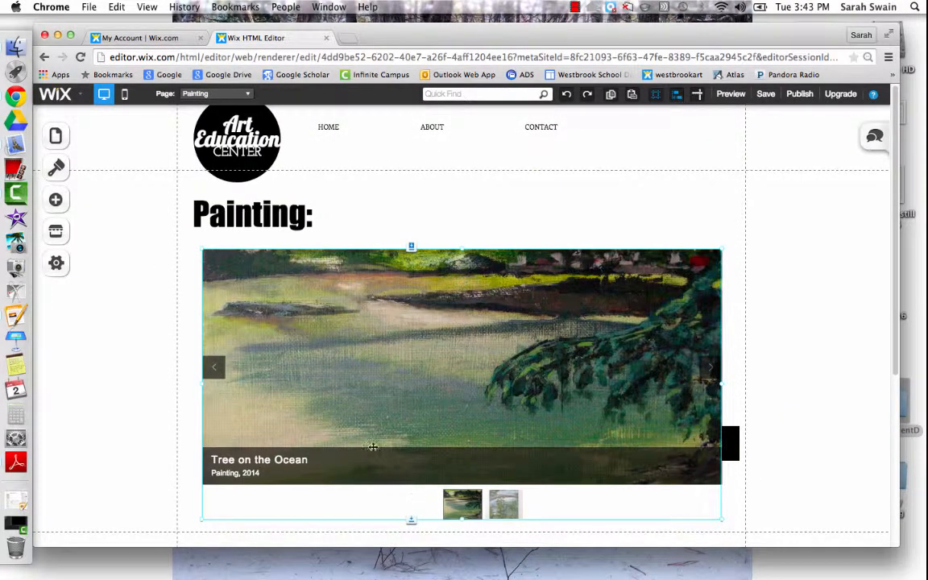
# - Preview the site and view the second and third gallery paintings
pyautogui.click(503, 233)
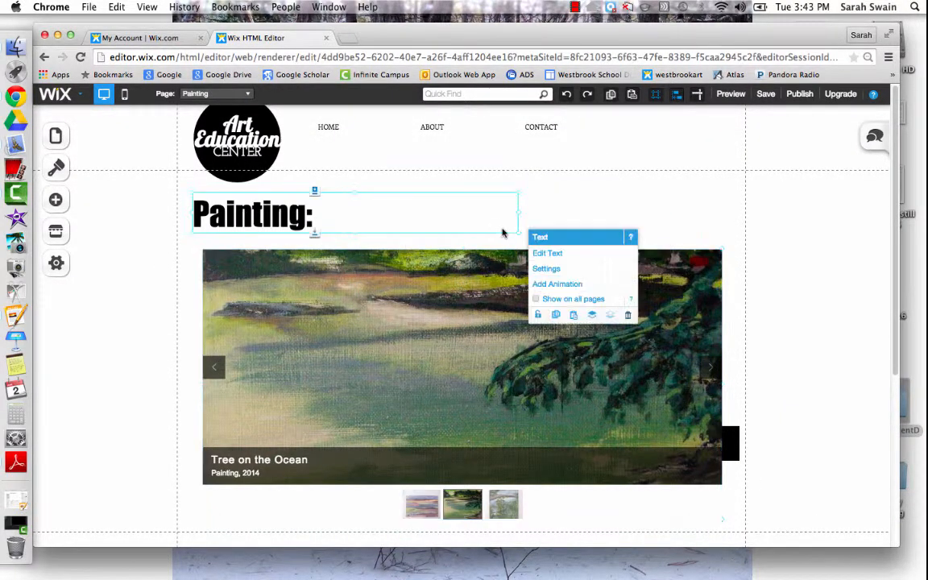
pyautogui.click(428, 511)
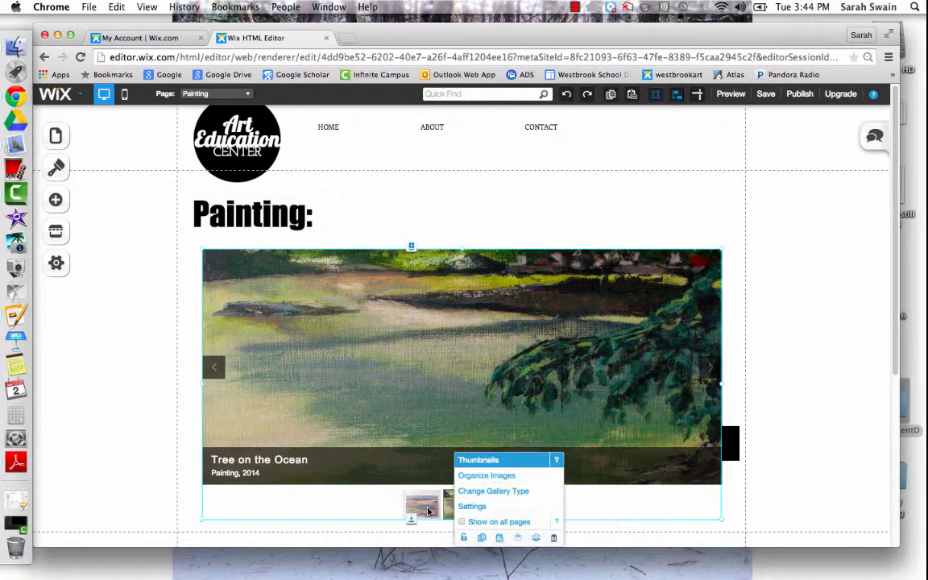
pyautogui.click(728, 94)
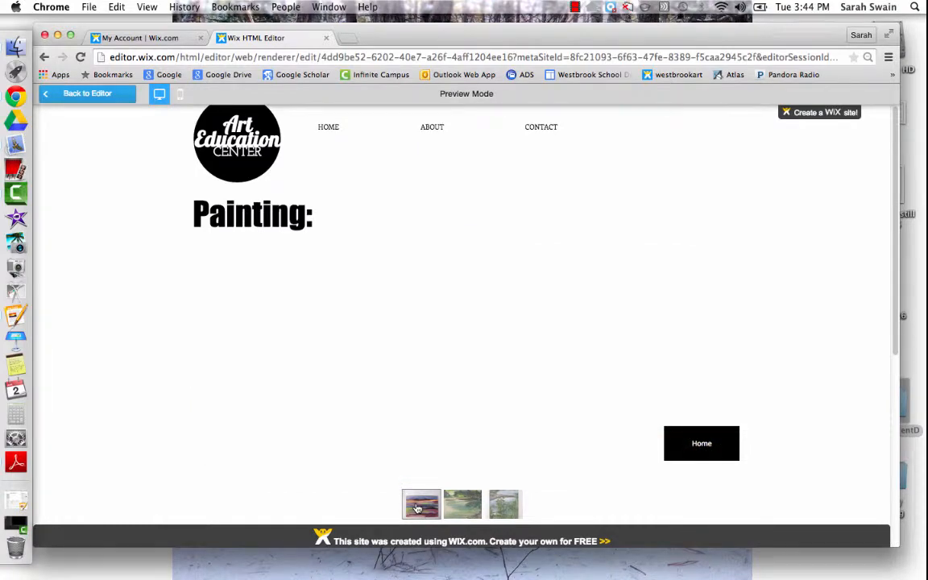
pyautogui.click(459, 506)
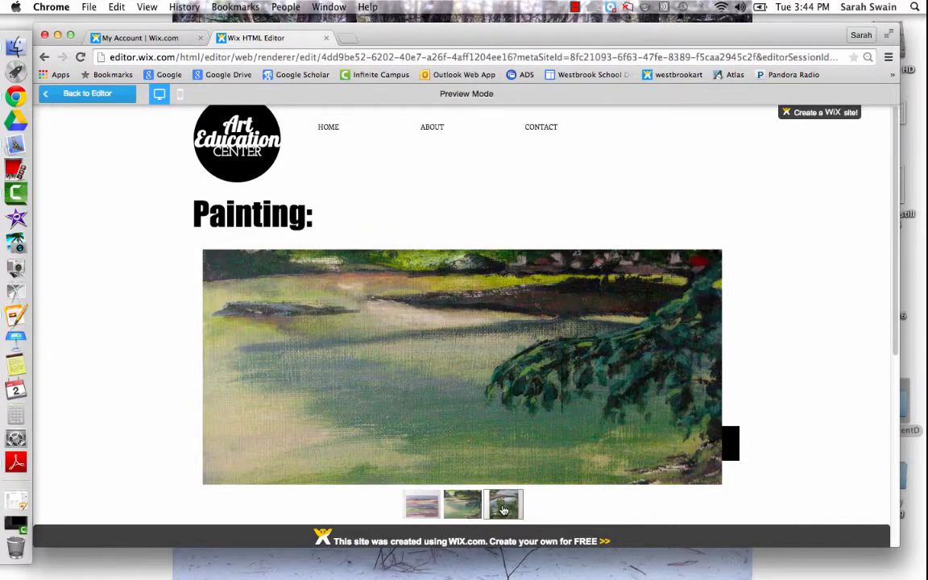
pyautogui.click(503, 508)
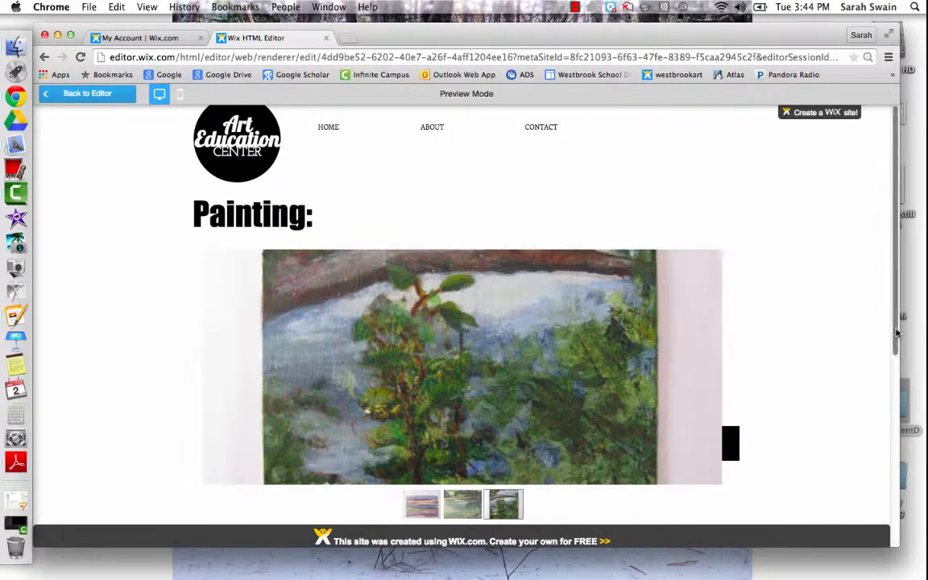
pyautogui.scroll(-5, 805, 323)
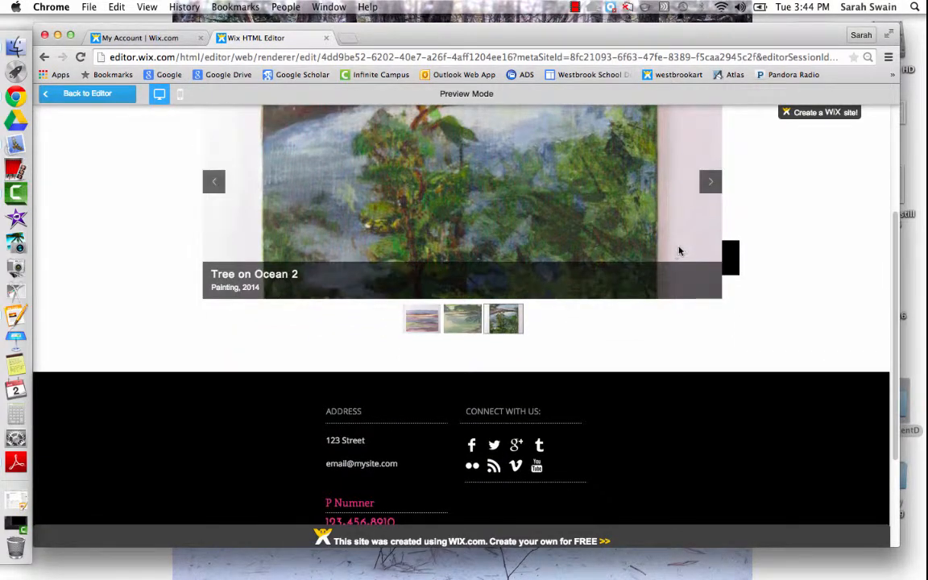
pyautogui.click(89, 93)
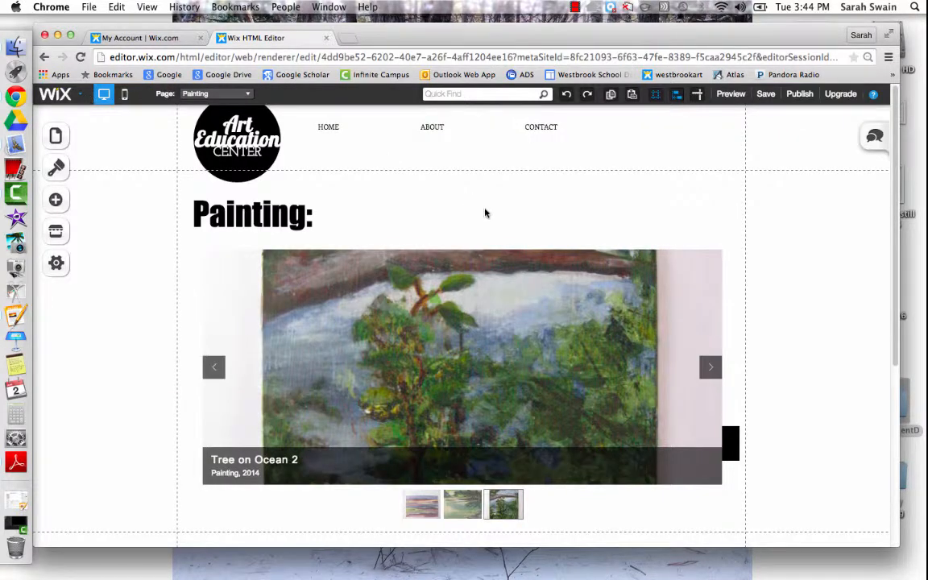
# - Move the black Home button below the gallery and save the site
pyautogui.scroll(-2, 806, 339)
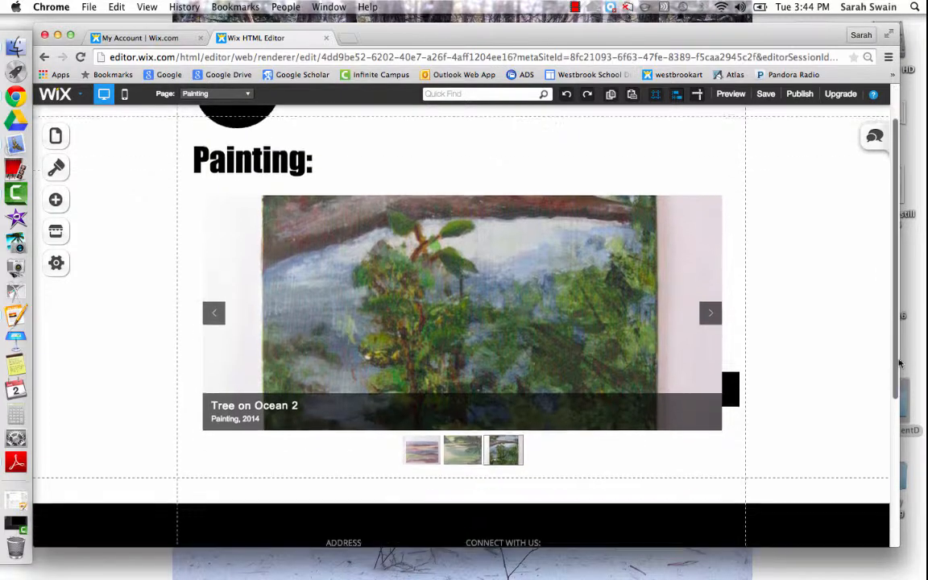
pyautogui.moveTo(729, 392); pyautogui.dragTo(712, 491)
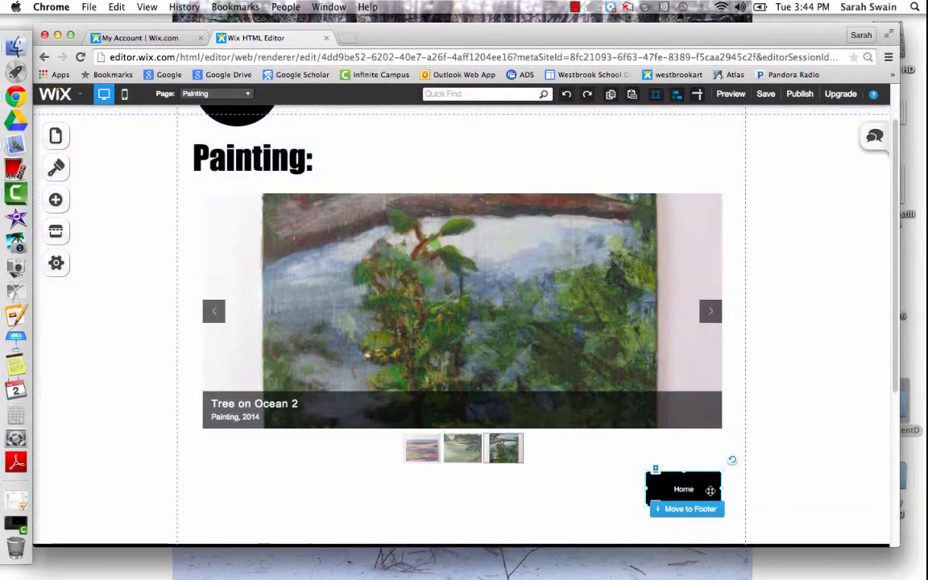
pyautogui.click(767, 95)
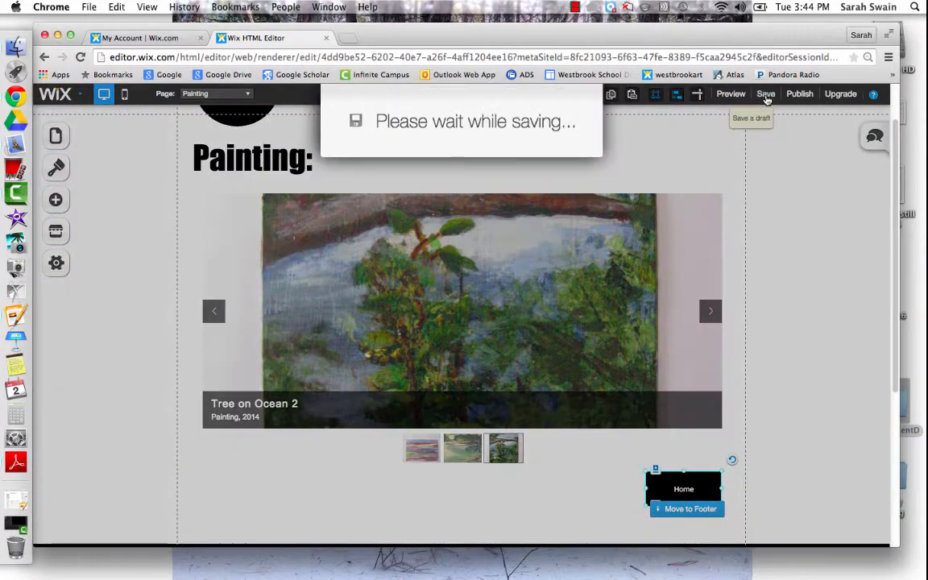
# - Preview the site and go to its home page
pyautogui.click(733, 96)
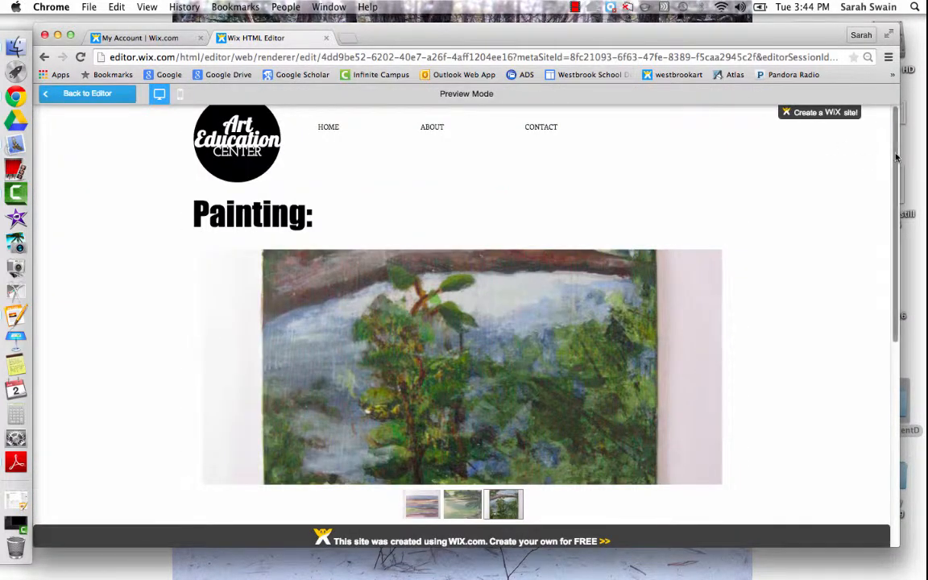
pyautogui.scroll(-5, 816, 271)
pyautogui.click(677, 344)
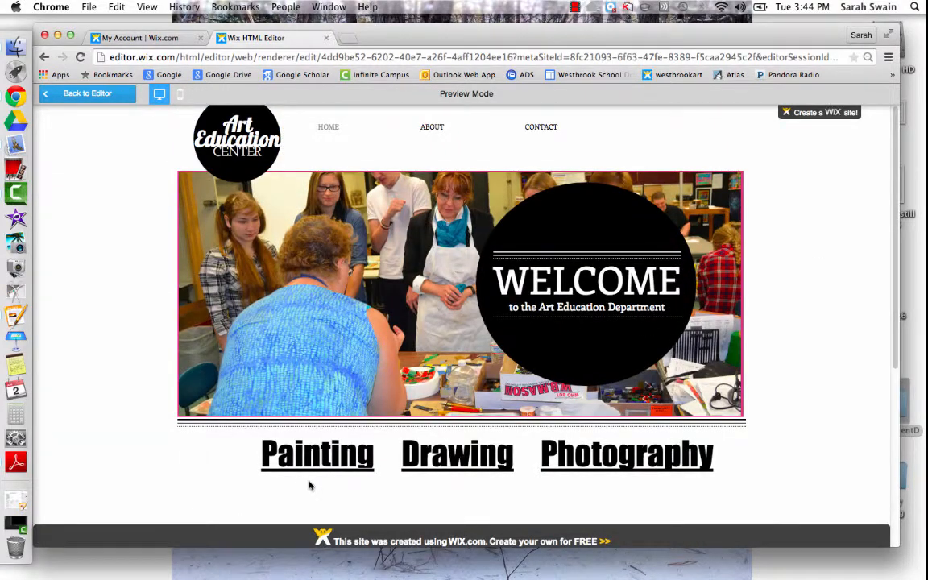
# - Return to the editor and switch to the Drawing page
pyautogui.click(96, 94)
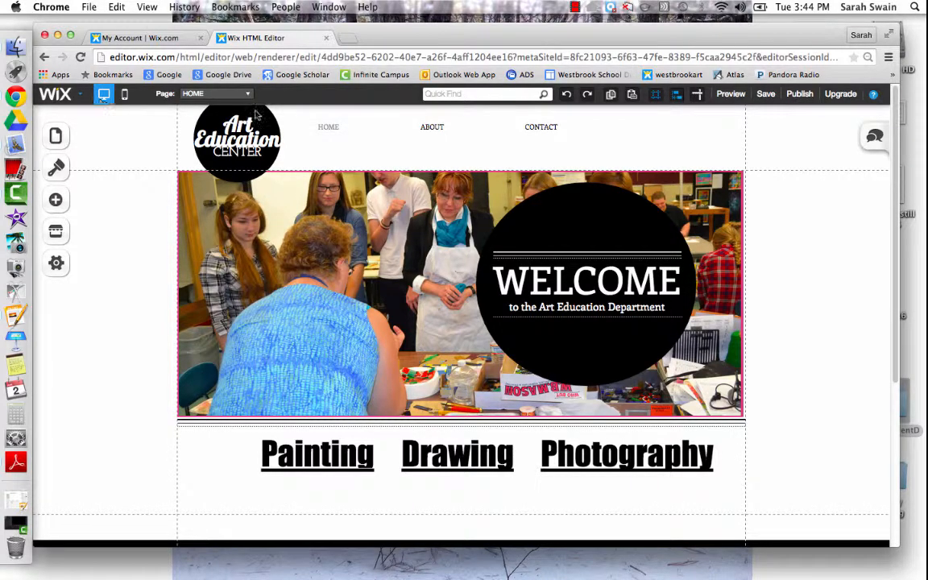
pyautogui.click(205, 93)
pyautogui.click(221, 138)
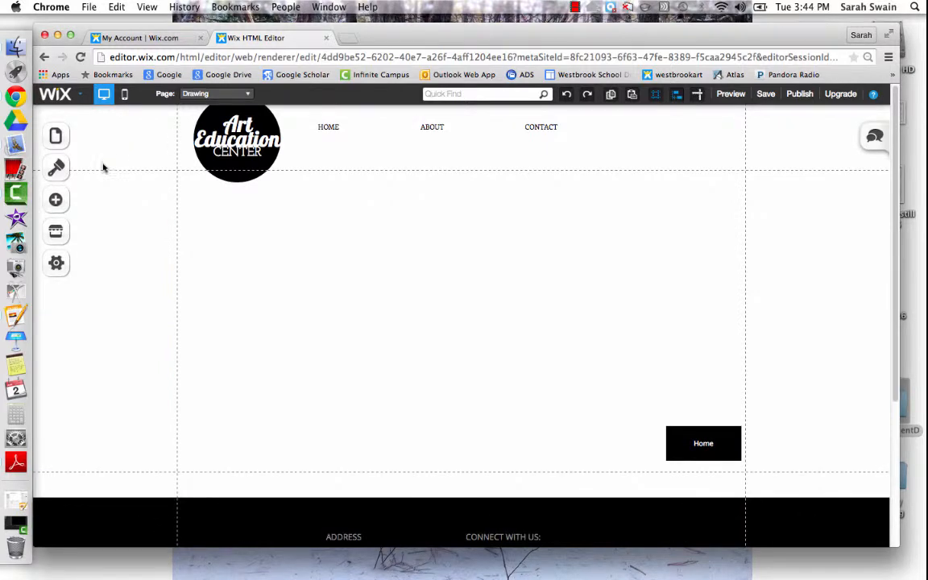
# - Choose Document from the Add panel's Media category for the Drawing page
pyautogui.click(51, 203)
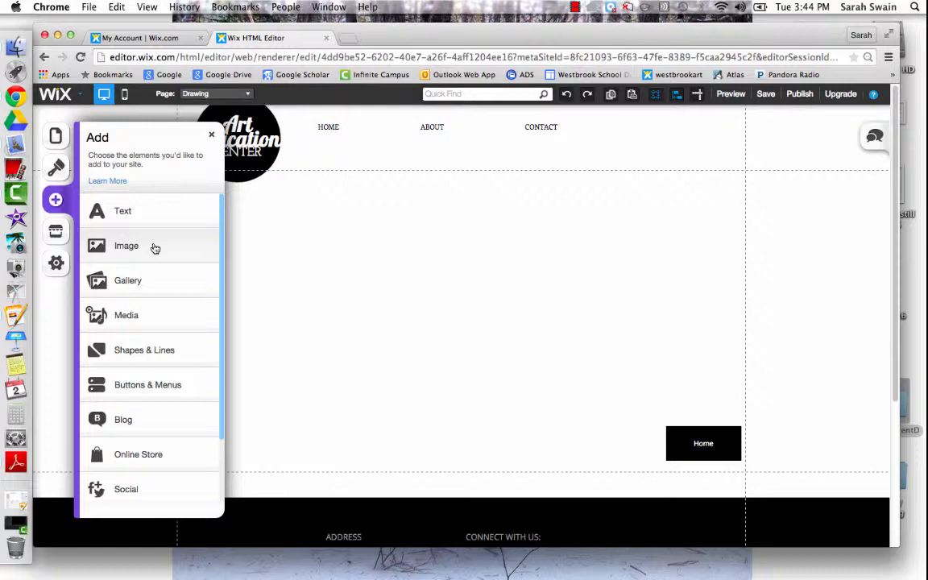
pyautogui.click(137, 315)
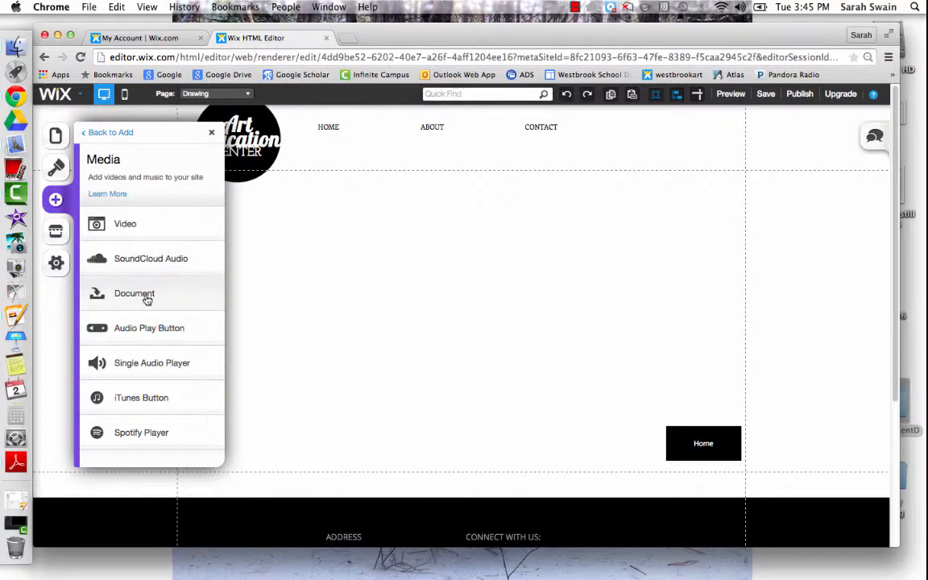
pyautogui.click(145, 299)
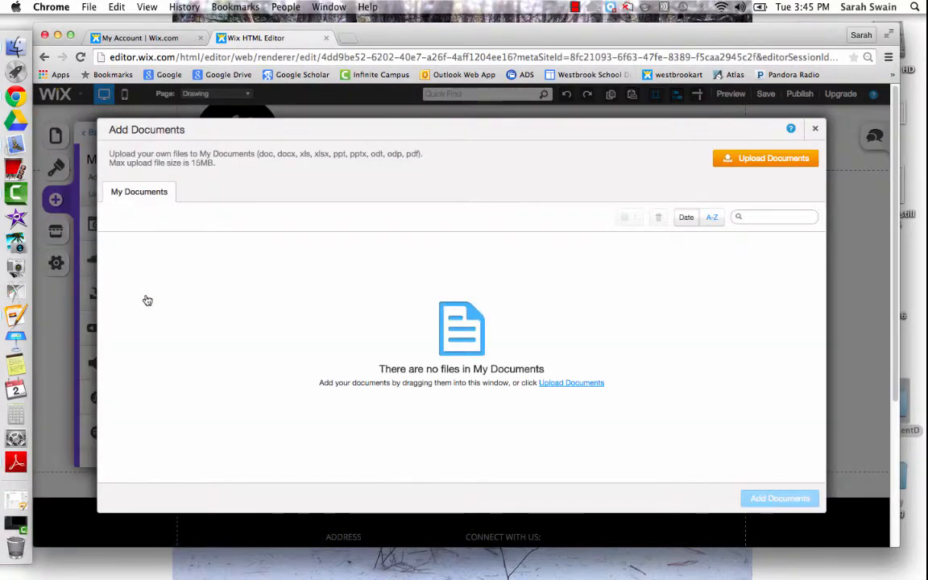
# - Upload ArtsAssessments.pdf from Desktop > ArtDepartmentDocs and dismiss the file-size error
pyautogui.click(753, 160)
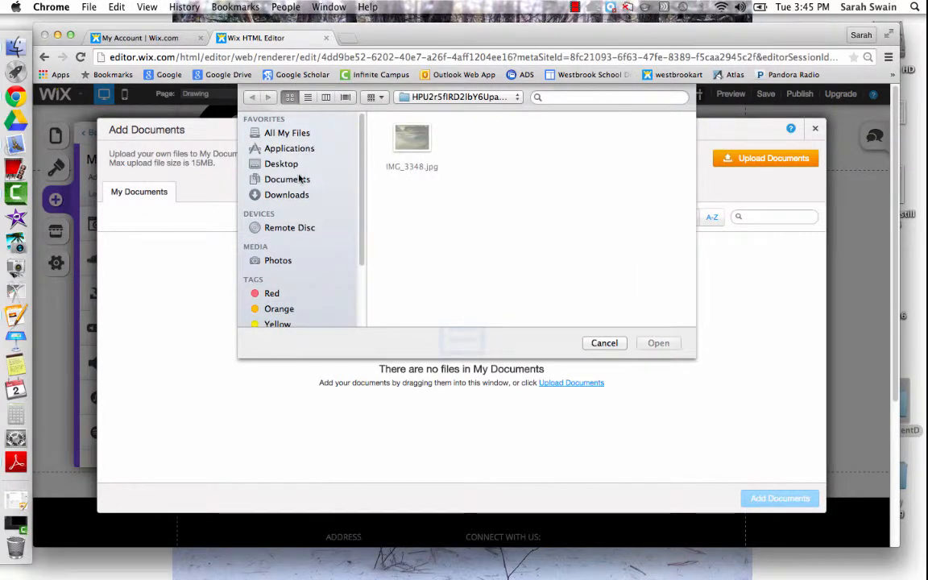
pyautogui.click(293, 165)
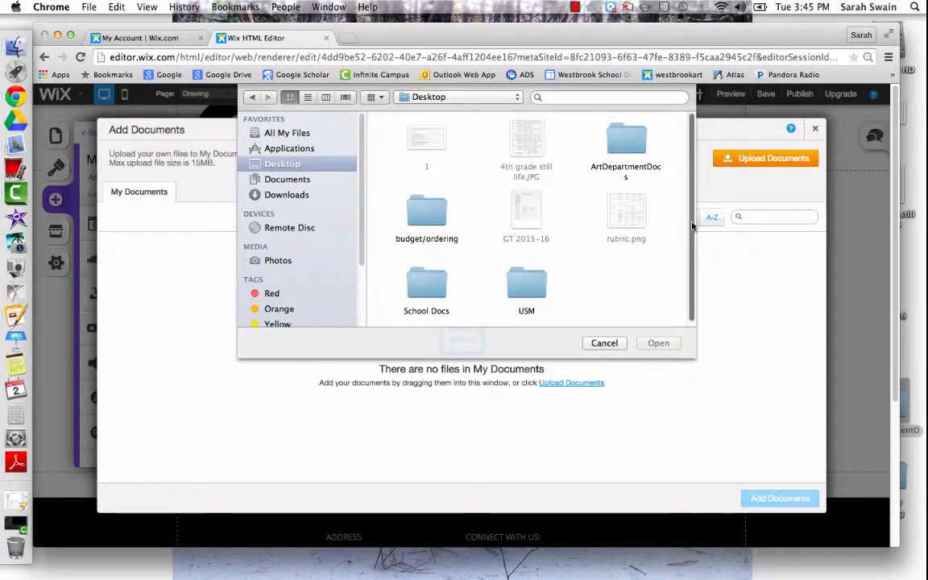
pyautogui.scroll(-1, 691, 312)
pyautogui.click(610, 146)
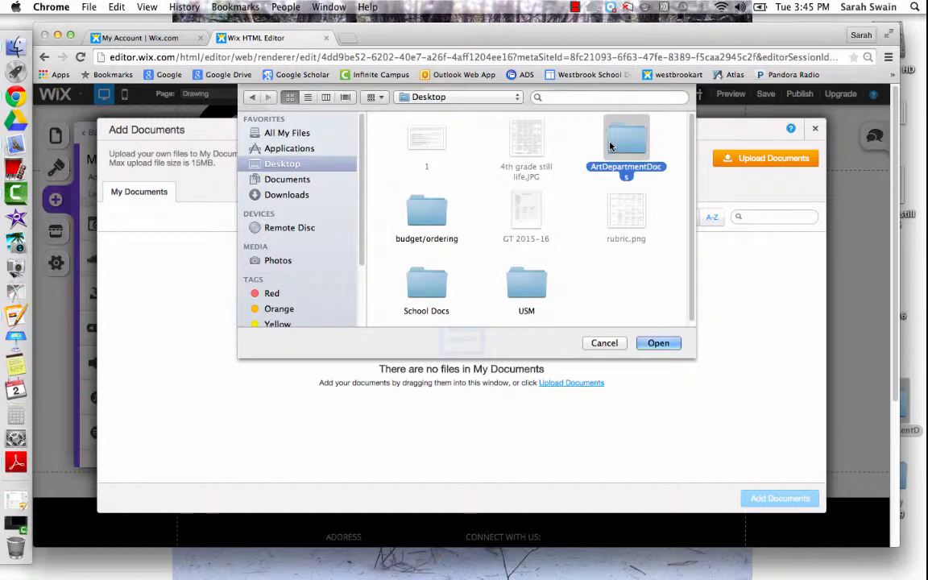
pyautogui.doubleClick(610, 146)
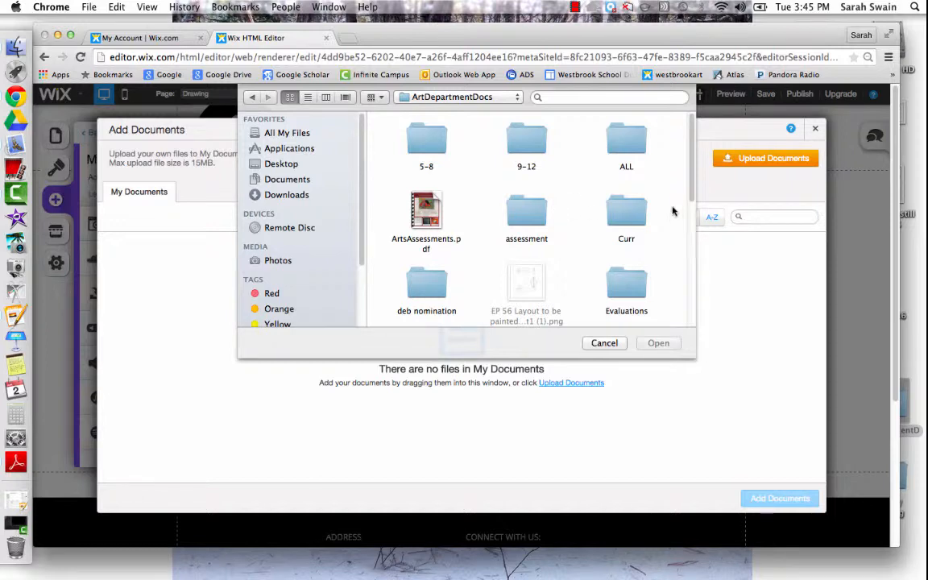
pyautogui.moveTo(689, 187); pyautogui.dragTo(693, 336)
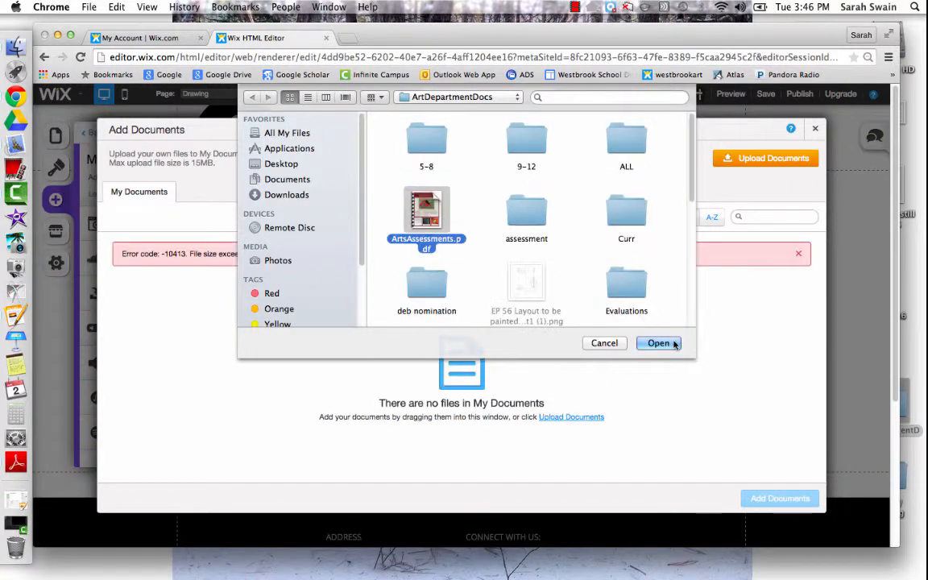
pyautogui.click(674, 344)
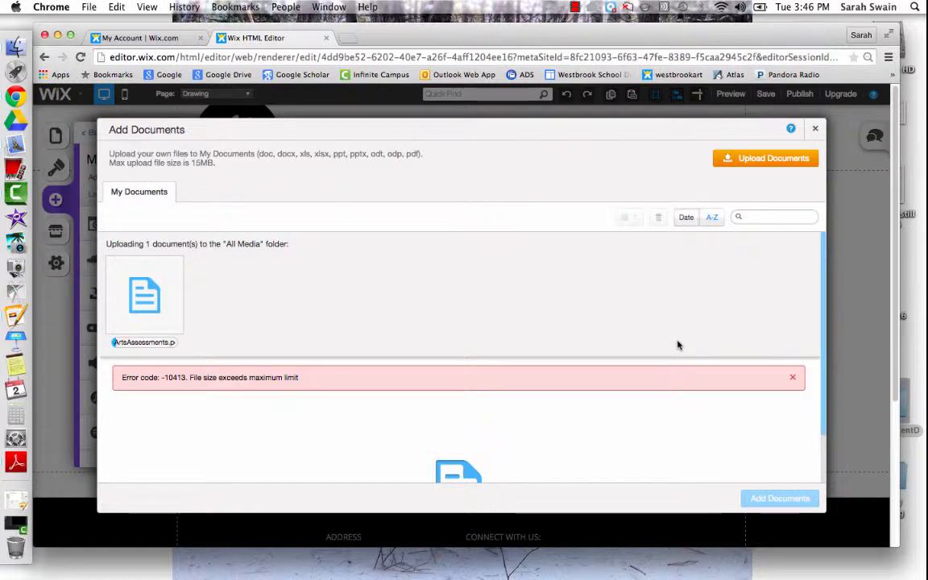
pyautogui.click(793, 381)
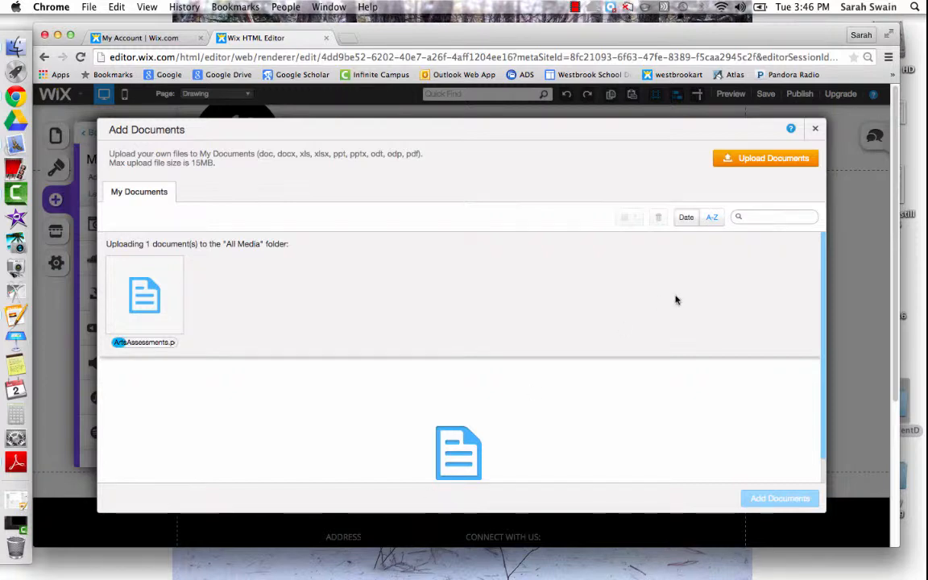
# - Upload WSDArt2015 from the ALL folder
pyautogui.click(751, 170)
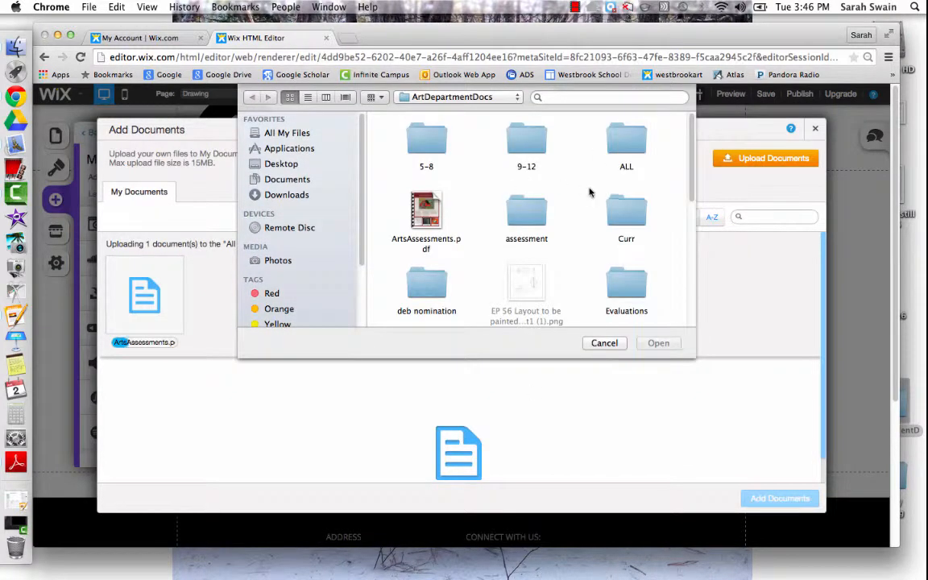
pyautogui.doubleClick(430, 150)
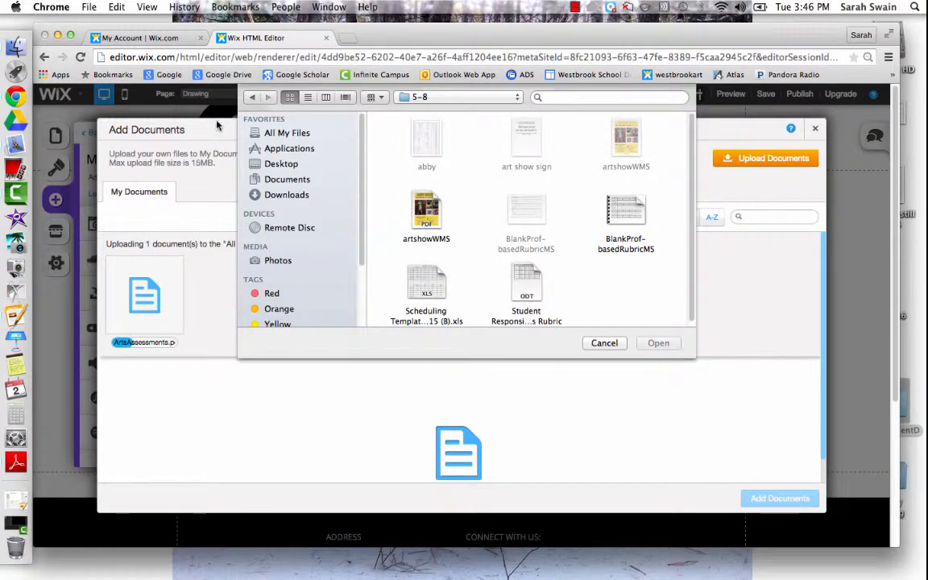
pyautogui.click(605, 342)
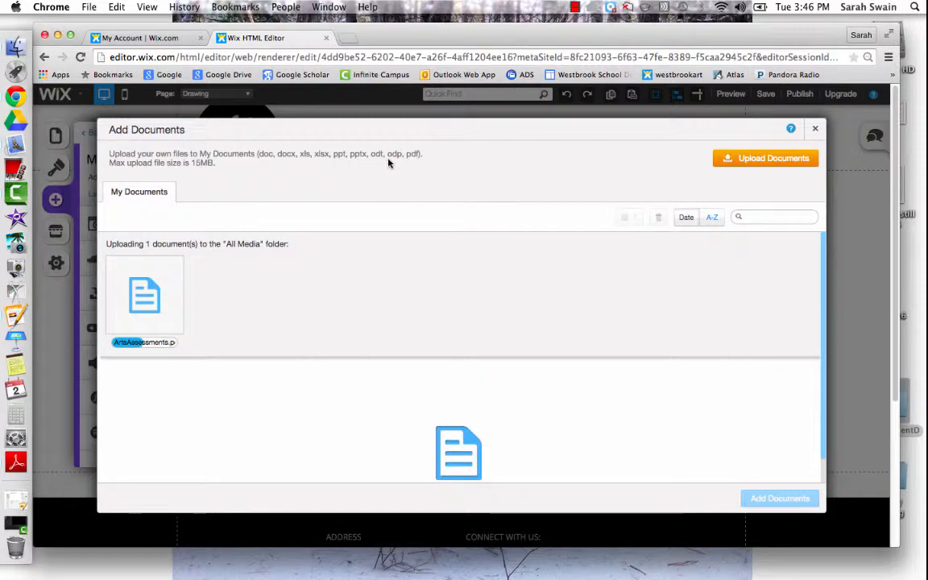
pyautogui.click(746, 158)
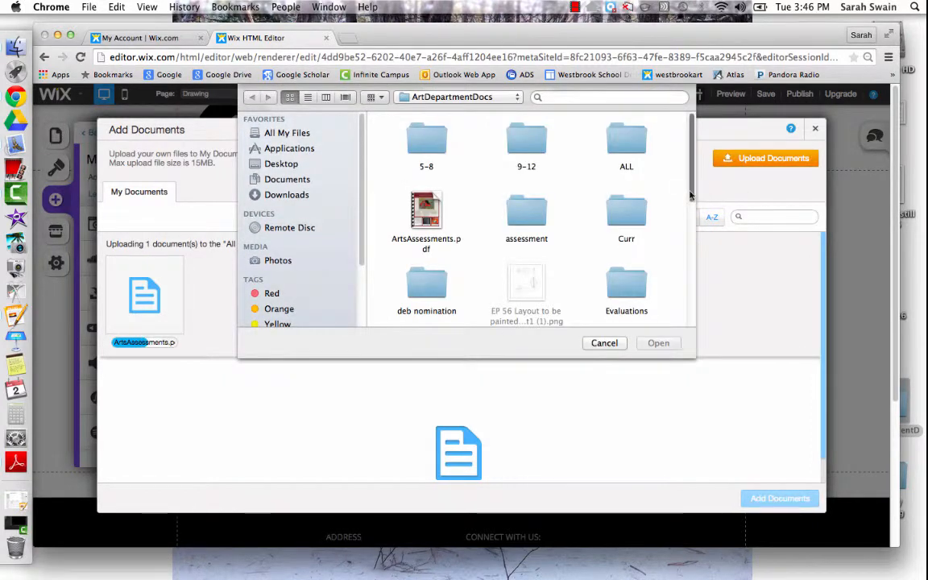
pyautogui.scroll(-3, 689, 237)
pyautogui.moveTo(690, 237); pyautogui.dragTo(691, 171)
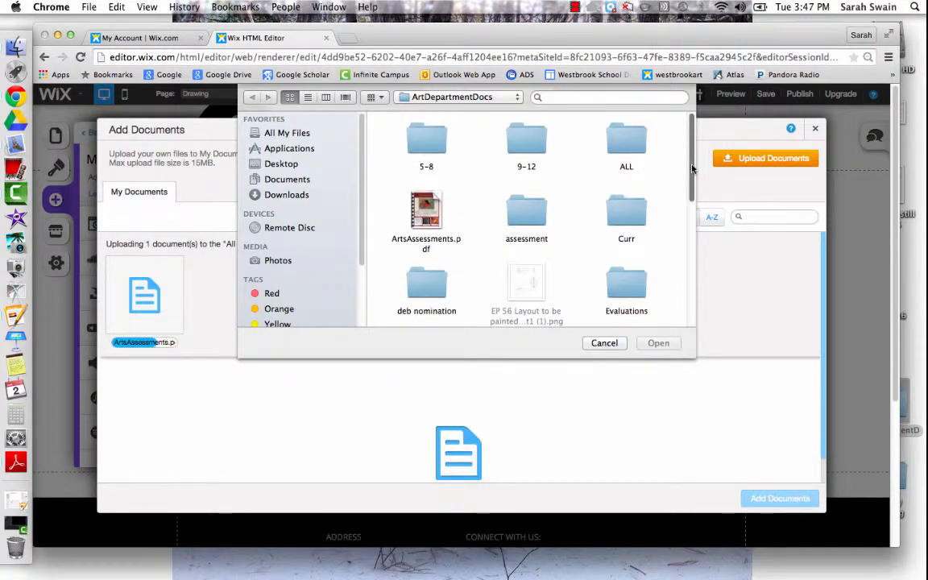
pyautogui.doubleClick(613, 143)
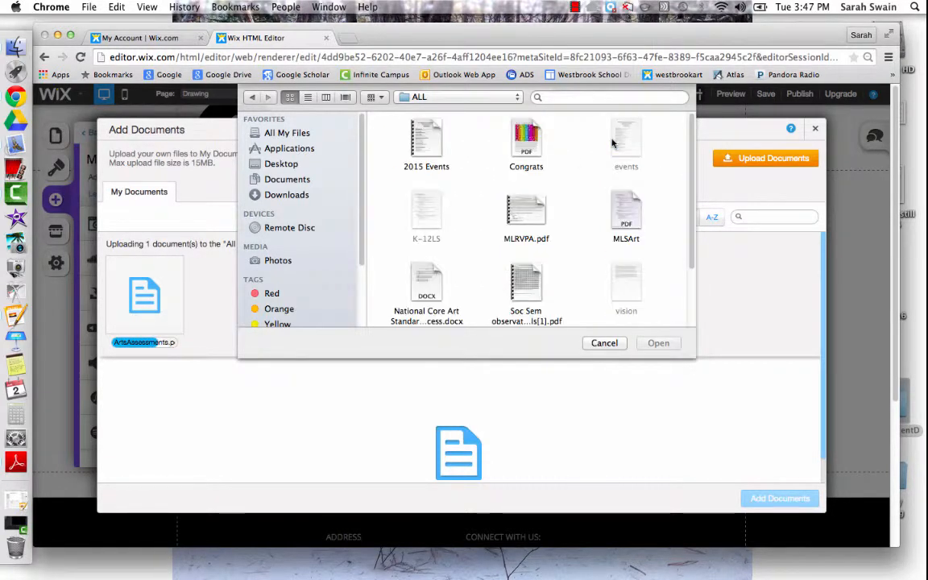
pyautogui.moveTo(690, 153); pyautogui.dragTo(690, 203)
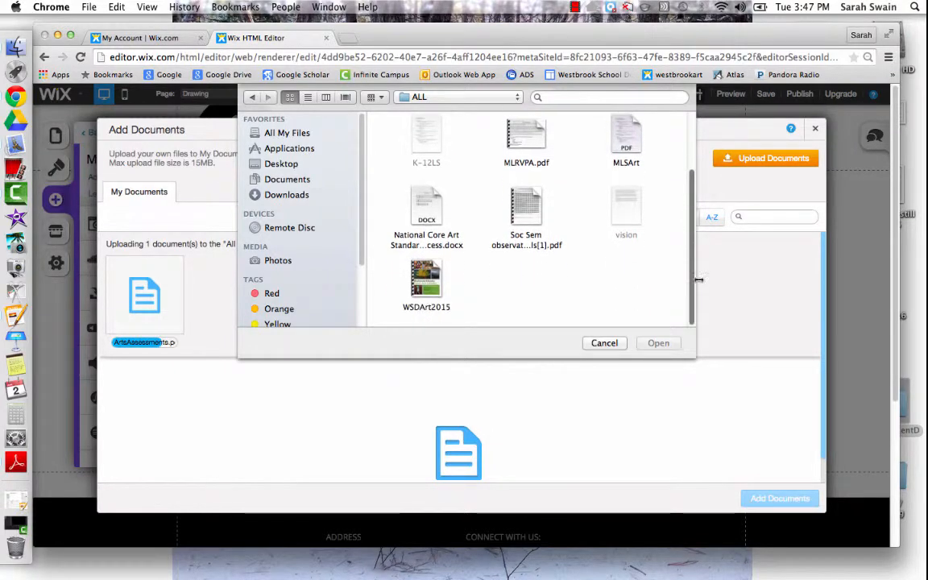
pyautogui.click(426, 282)
pyautogui.click(658, 343)
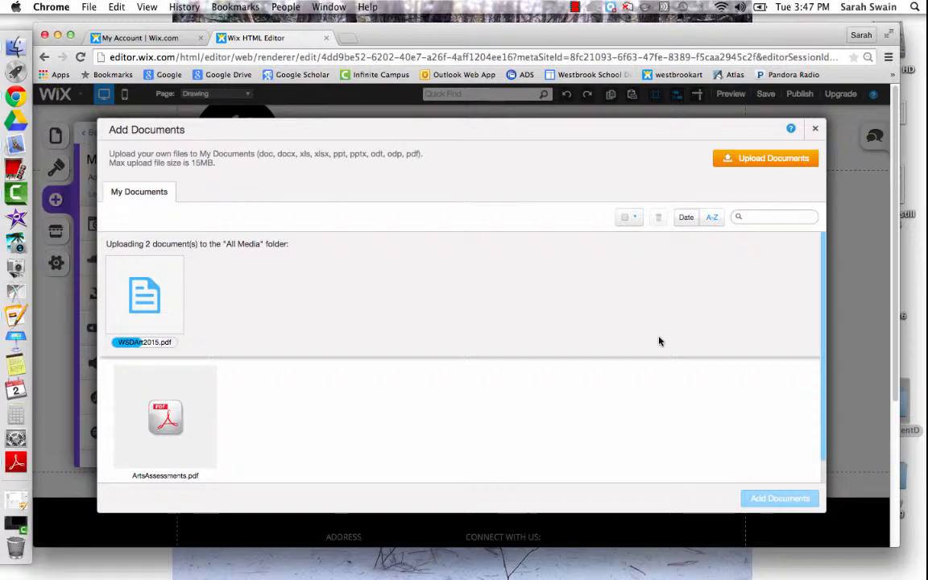
# - Place ArtsAssessments.pdf on the Drawing page, delete it, and add a video player
pyautogui.click(174, 417)
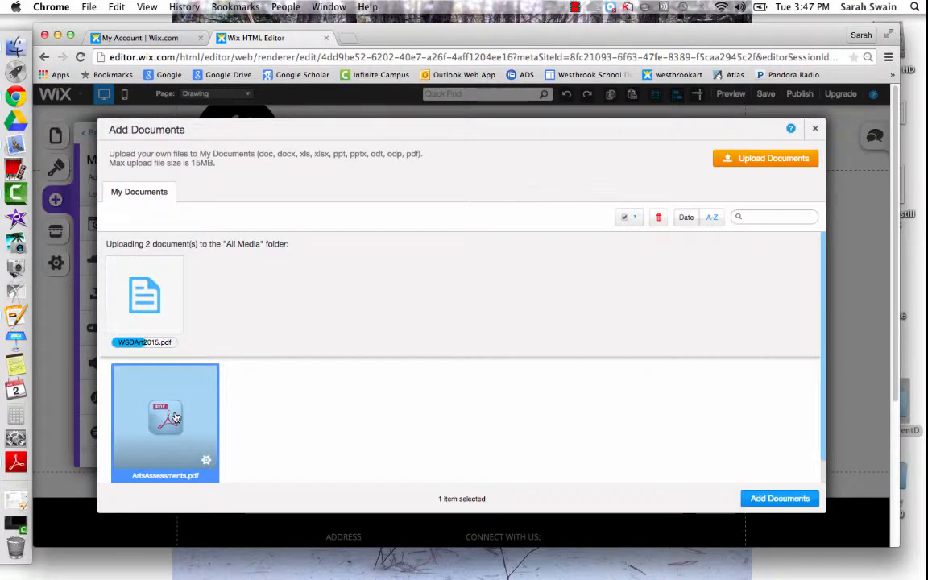
pyautogui.click(769, 499)
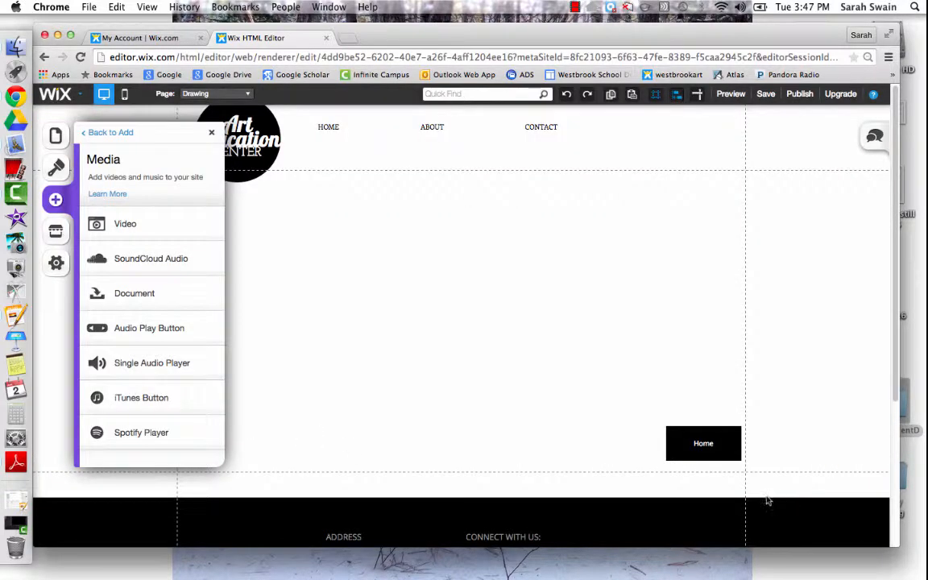
pyautogui.moveTo(622, 454); pyautogui.dragTo(607, 437)
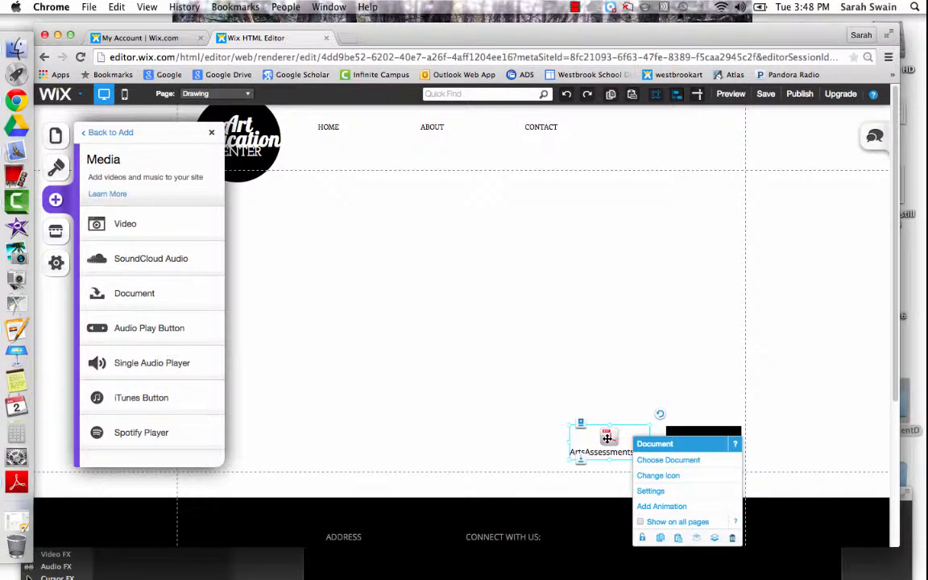
pyautogui.press('Delete')
pyautogui.click(138, 231)
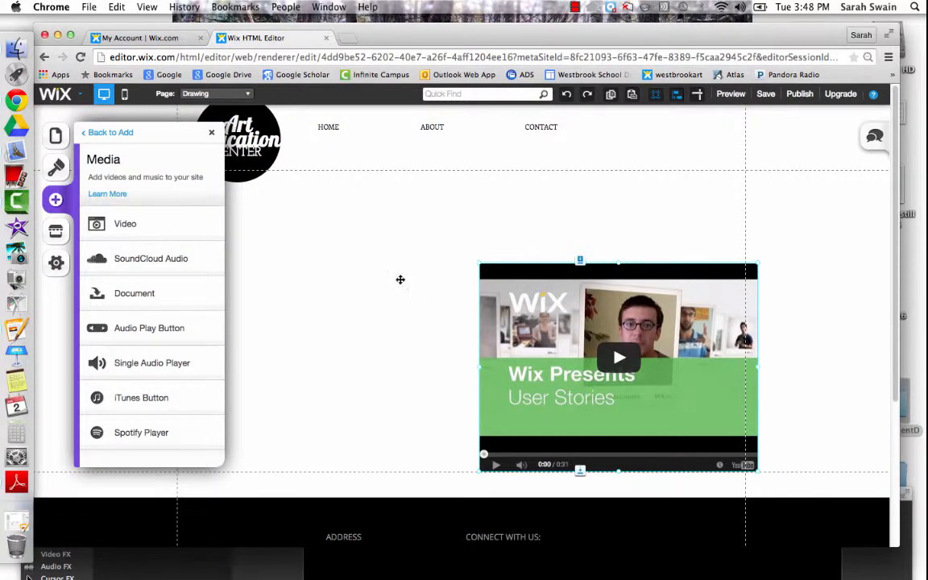
# - Move the video player toward the upper left and enlarge it
pyautogui.moveTo(400, 280); pyautogui.dragTo(328, 282)
pyautogui.moveTo(319, 277); pyautogui.dragTo(319, 278)
pyautogui.moveTo(526, 405); pyautogui.dragTo(595, 431)
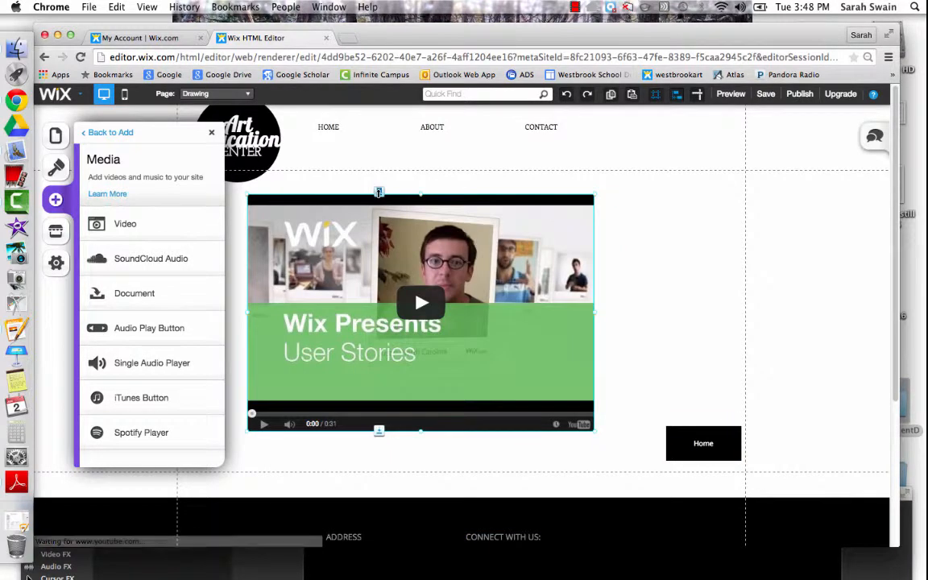
# - Clear the video link, abandon the YouTube search, and delete the video player
pyautogui.click(378, 193)
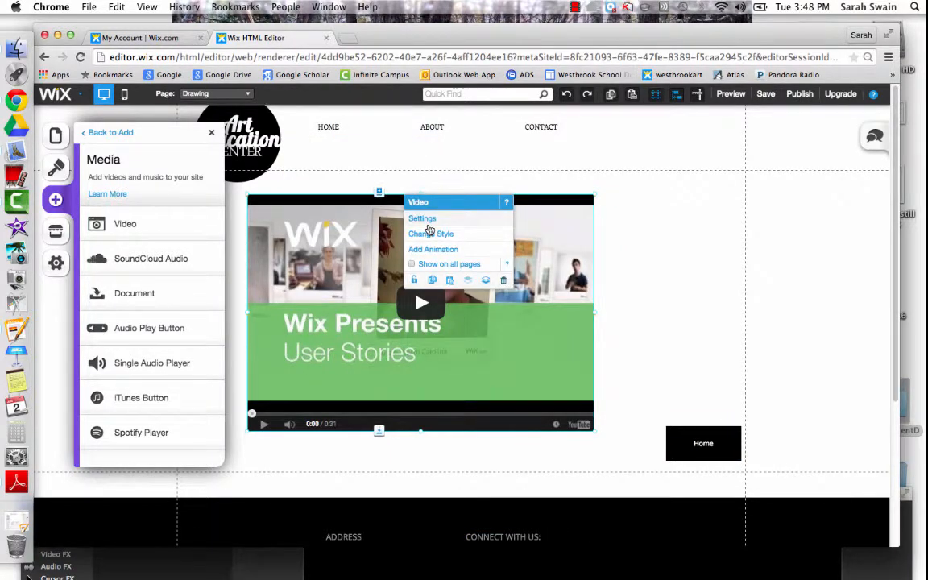
pyautogui.click(431, 218)
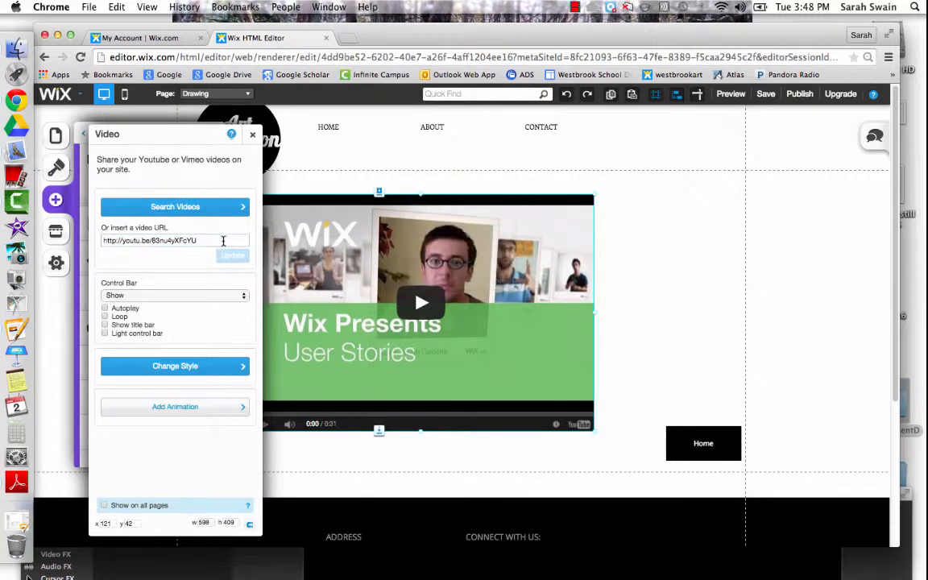
pyautogui.moveTo(223, 241); pyautogui.dragTo(2, 222)
pyautogui.press('BackSpace')
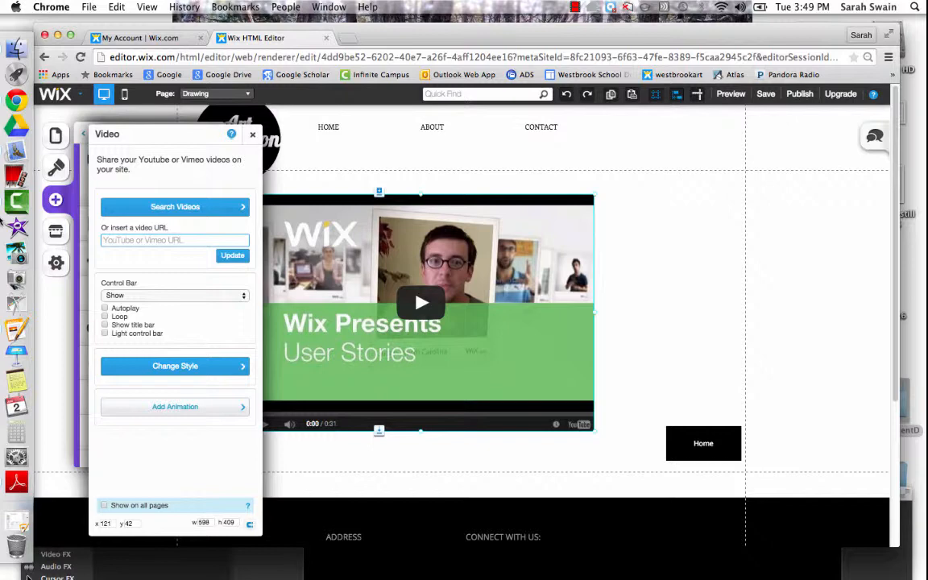
pyautogui.click(157, 209)
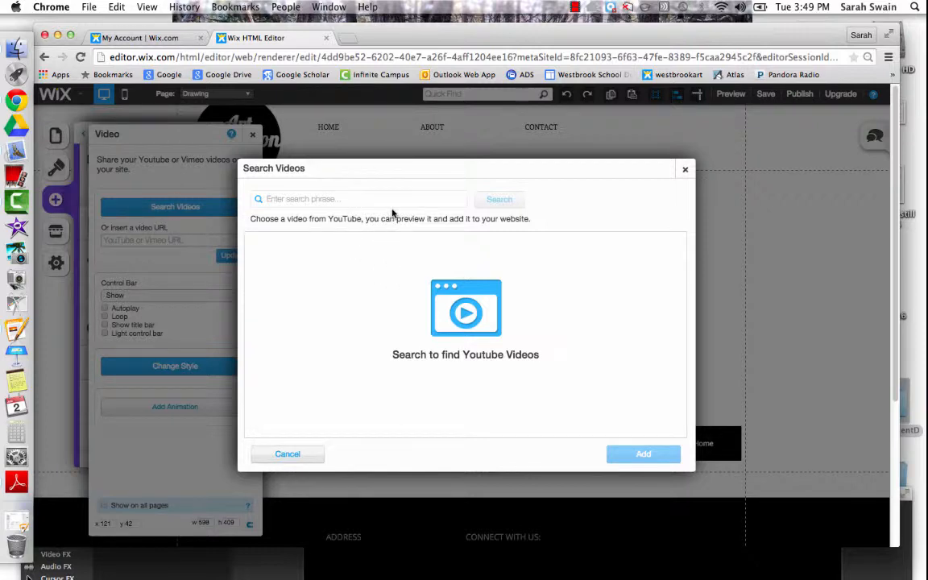
pyautogui.click(684, 168)
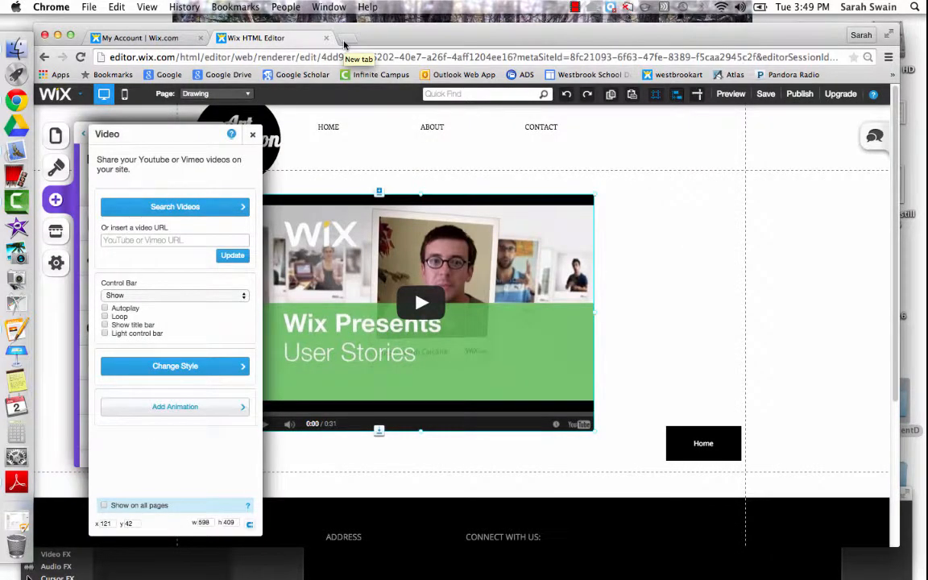
pyautogui.click(252, 135)
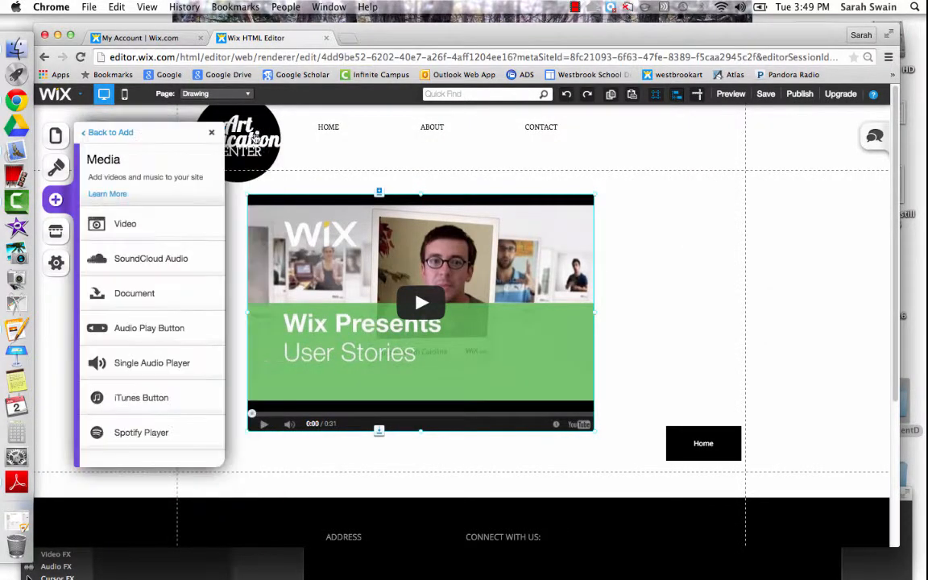
pyautogui.click(282, 271)
pyautogui.press('Delete')
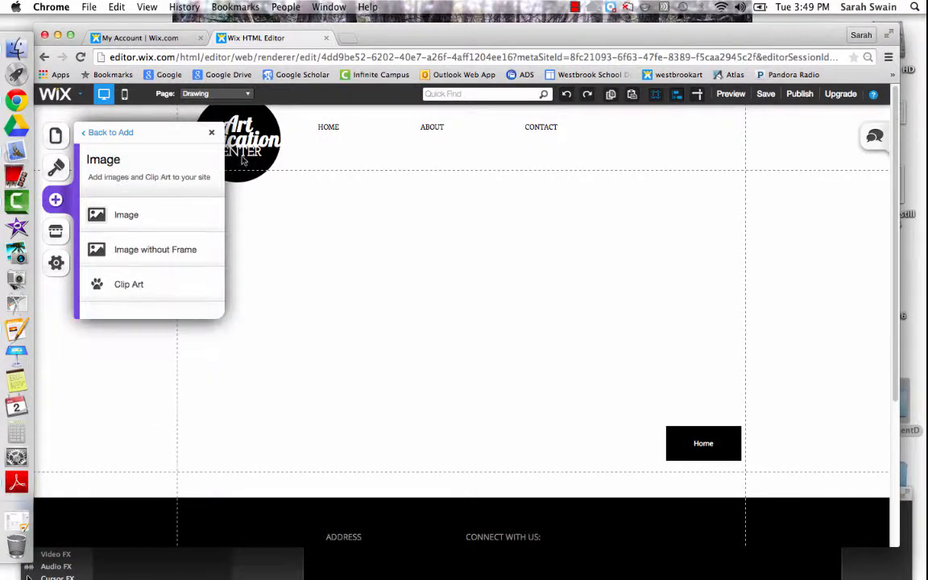
# - Save the site and switch to the Photography page
pyautogui.click(211, 134)
pyautogui.click(766, 94)
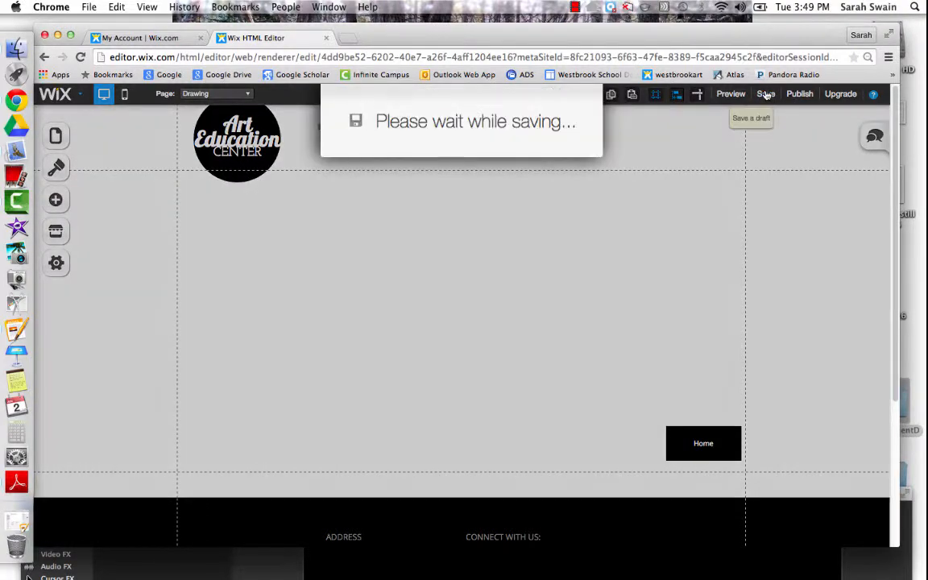
pyautogui.click(220, 96)
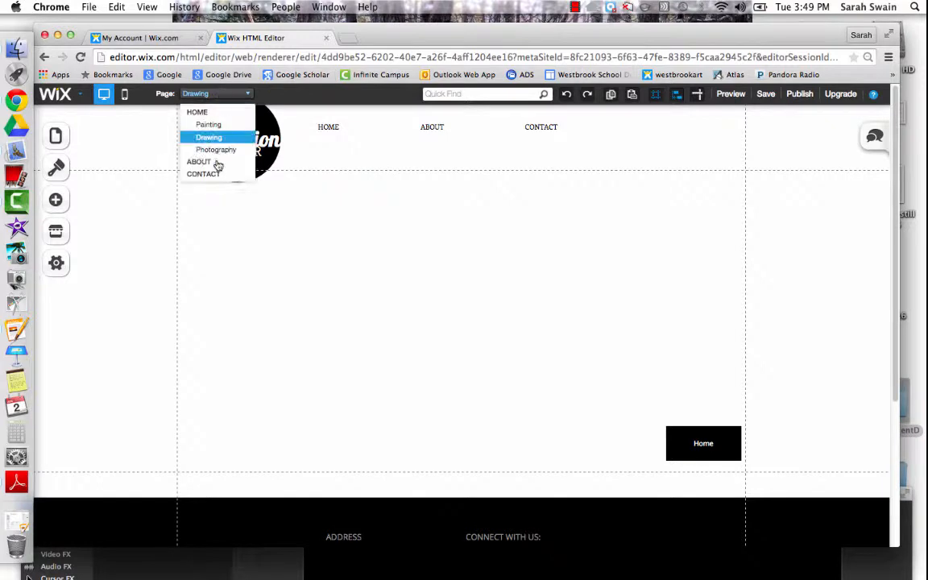
pyautogui.click(215, 149)
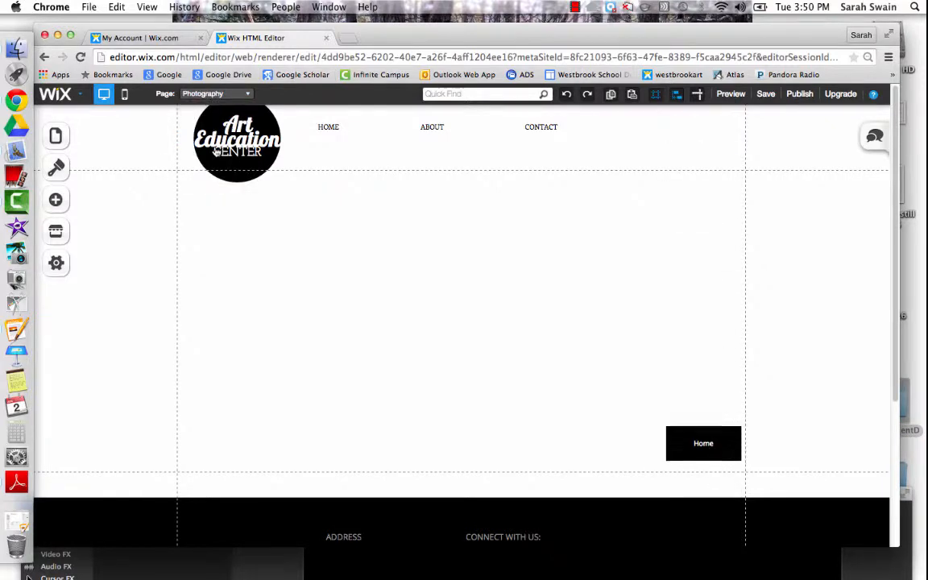
# - Add six photos, starting from DSC_0172.JPG, from the image library to the page
pyautogui.click(55, 200)
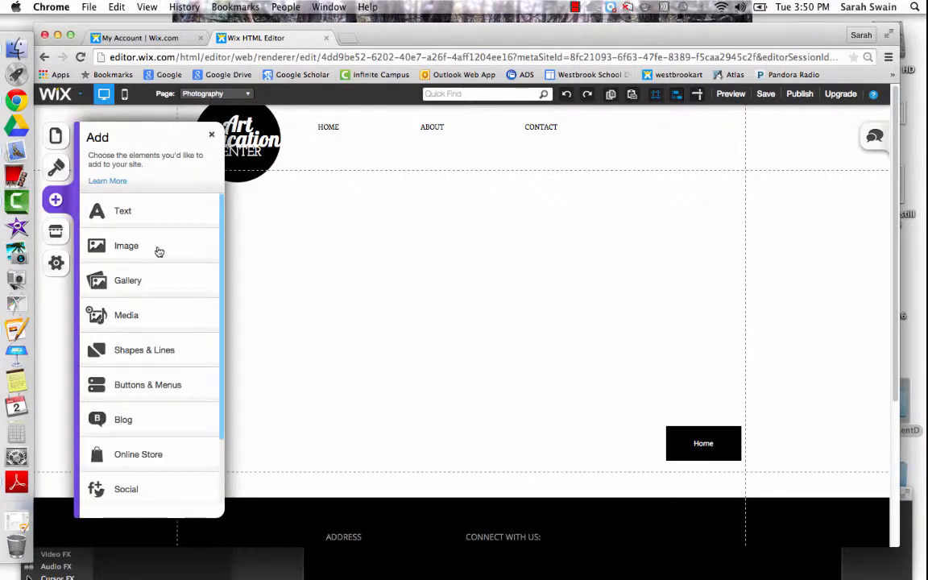
pyautogui.click(157, 244)
pyautogui.click(153, 221)
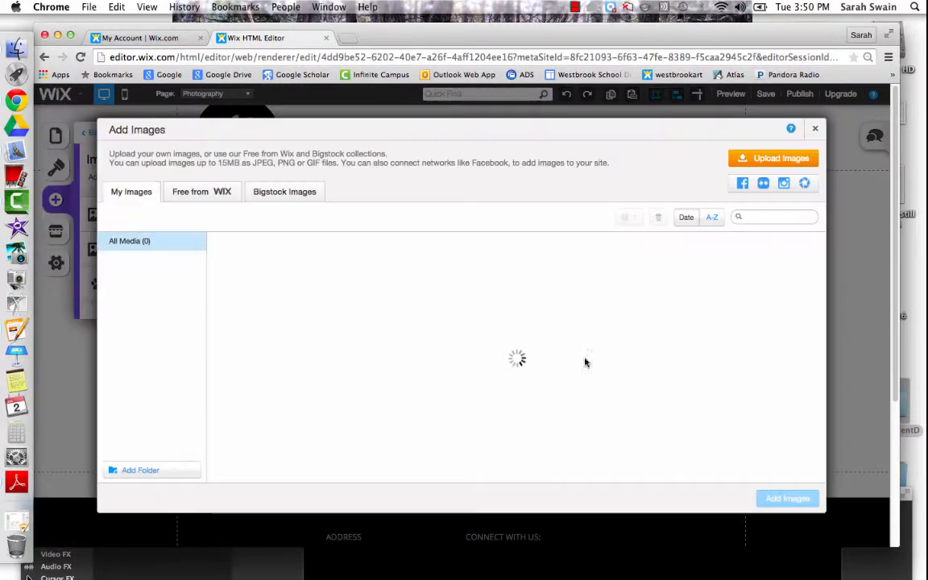
pyautogui.scroll(-5, 829, 350)
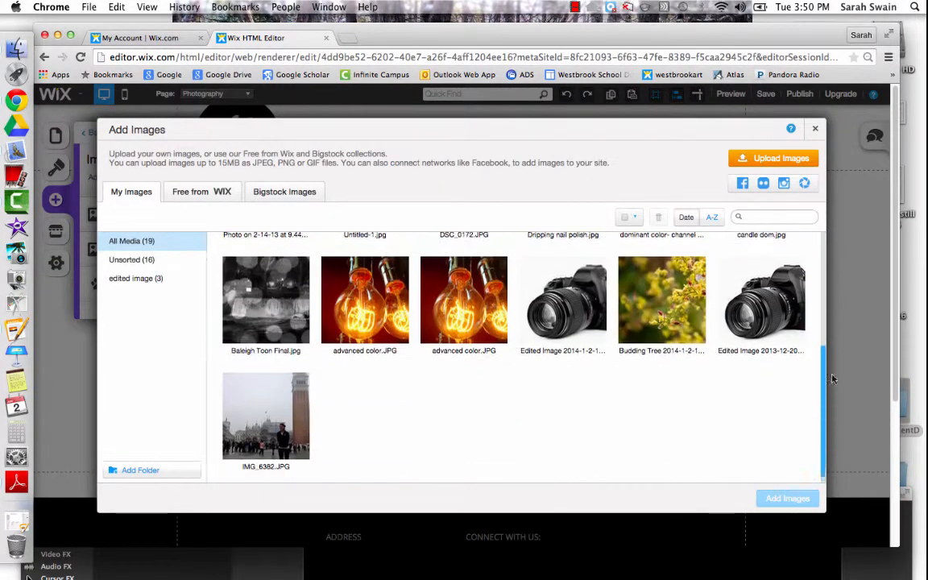
pyautogui.scroll(3, 828, 350)
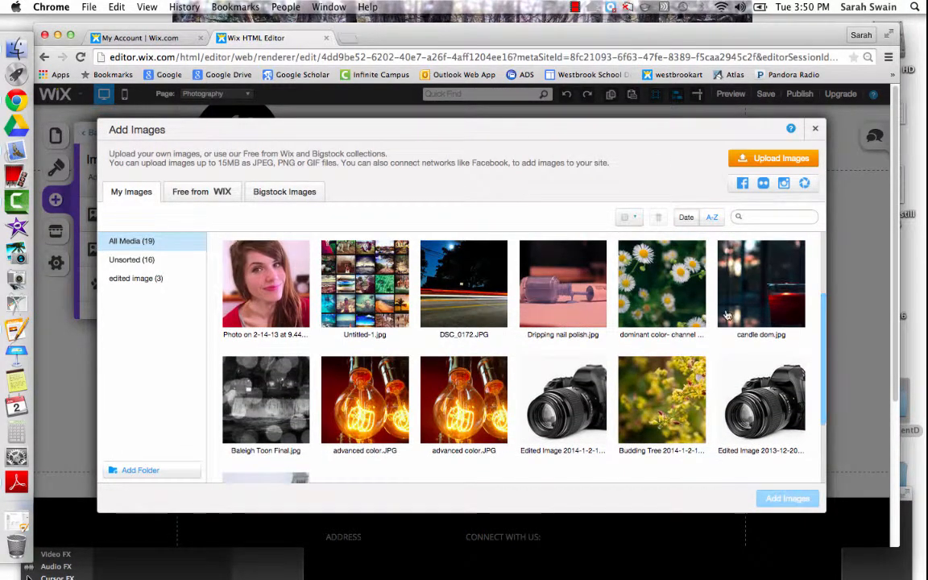
pyautogui.click(475, 299)
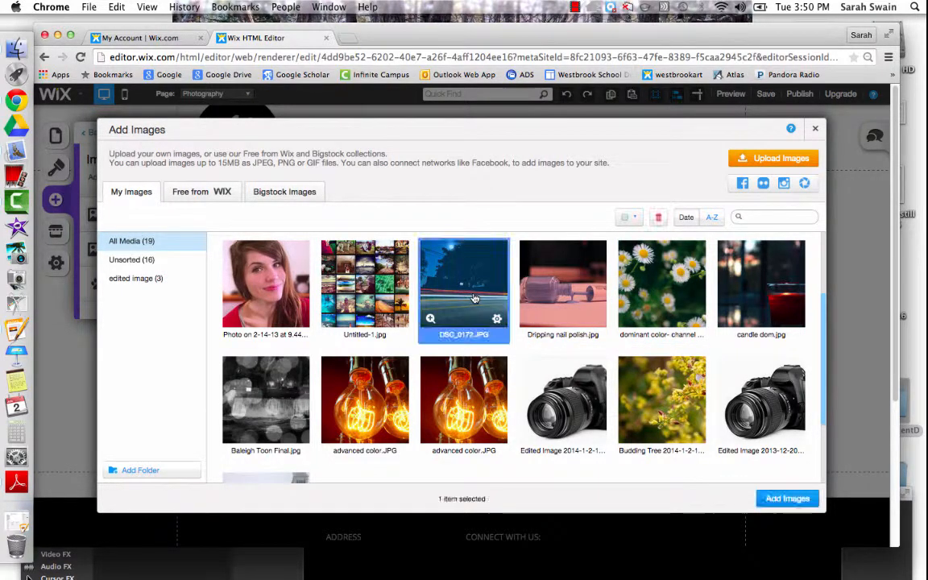
pyautogui.keyDown('shift'); pyautogui.click(344, 416); pyautogui.keyUp('shift')
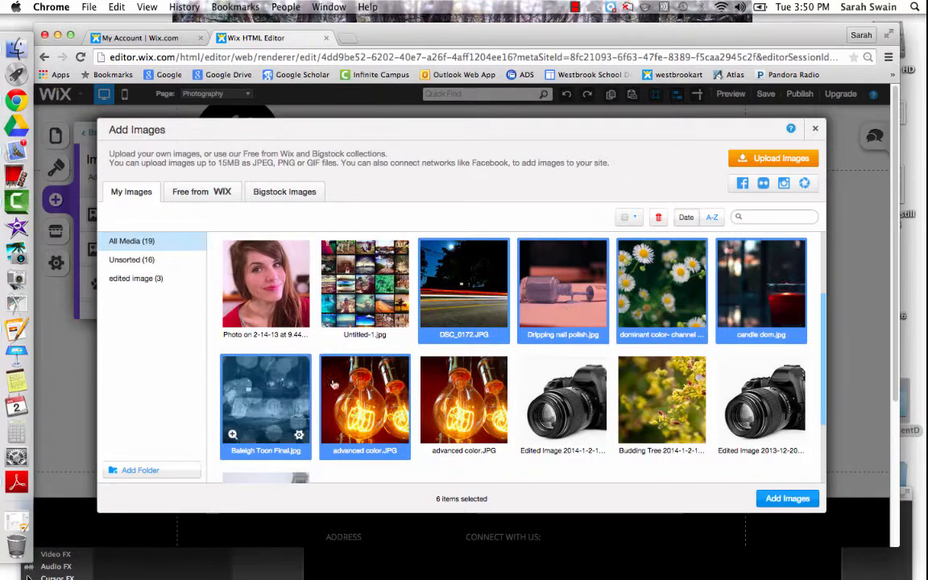
pyautogui.click(806, 501)
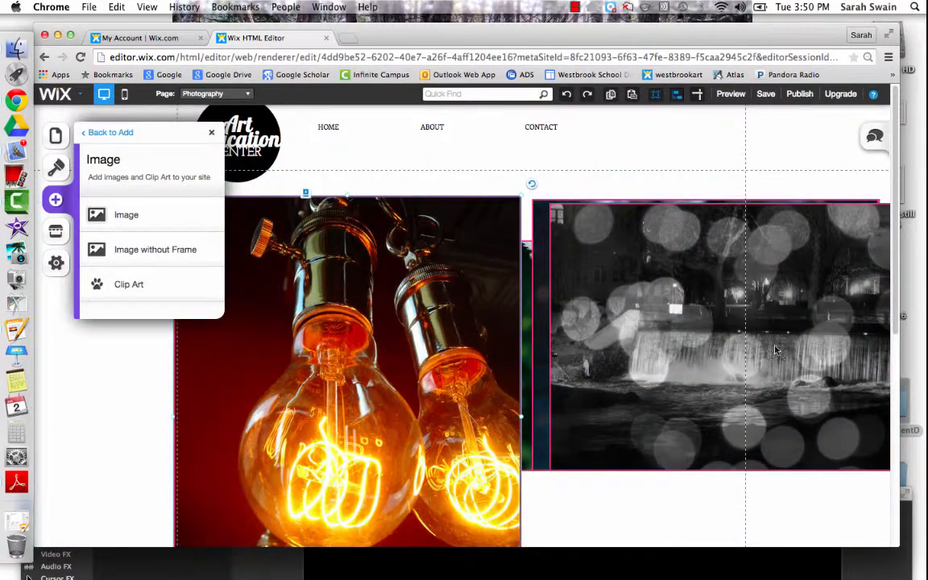
# - Shrink the light-bulb and bokeh photos and stack them in the left column
pyautogui.click(212, 134)
pyautogui.moveTo(173, 196); pyautogui.dragTo(286, 300)
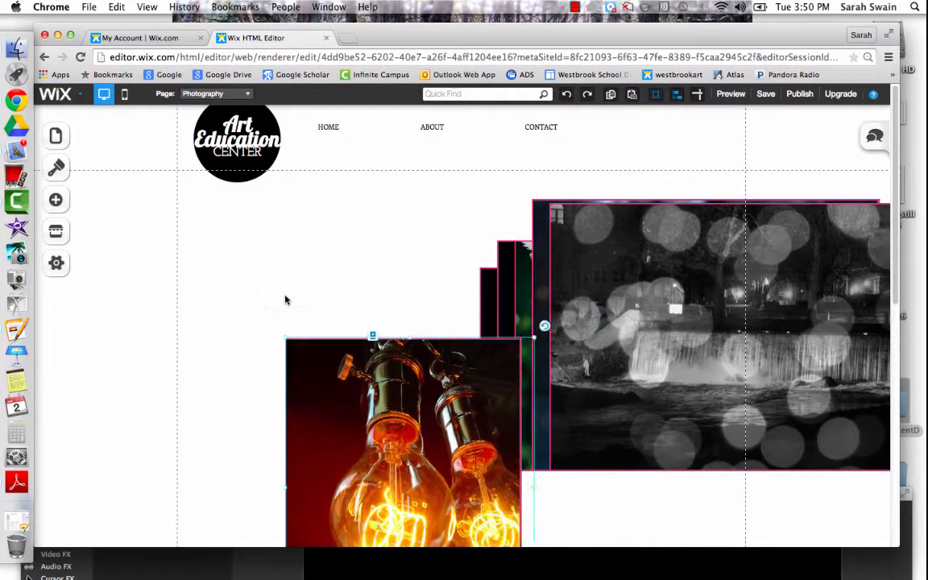
pyautogui.moveTo(309, 366); pyautogui.dragTo(210, 225)
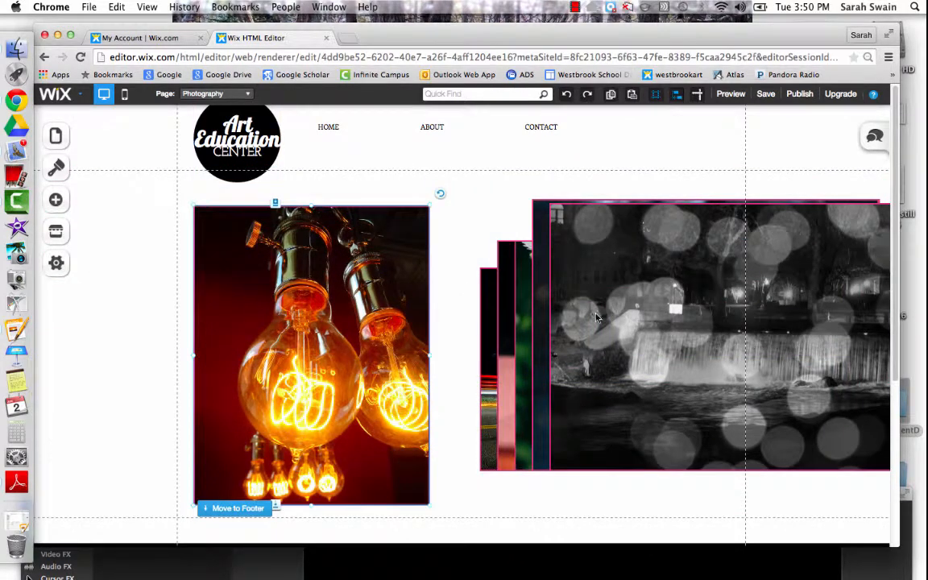
pyautogui.moveTo(597, 317); pyautogui.dragTo(514, 317)
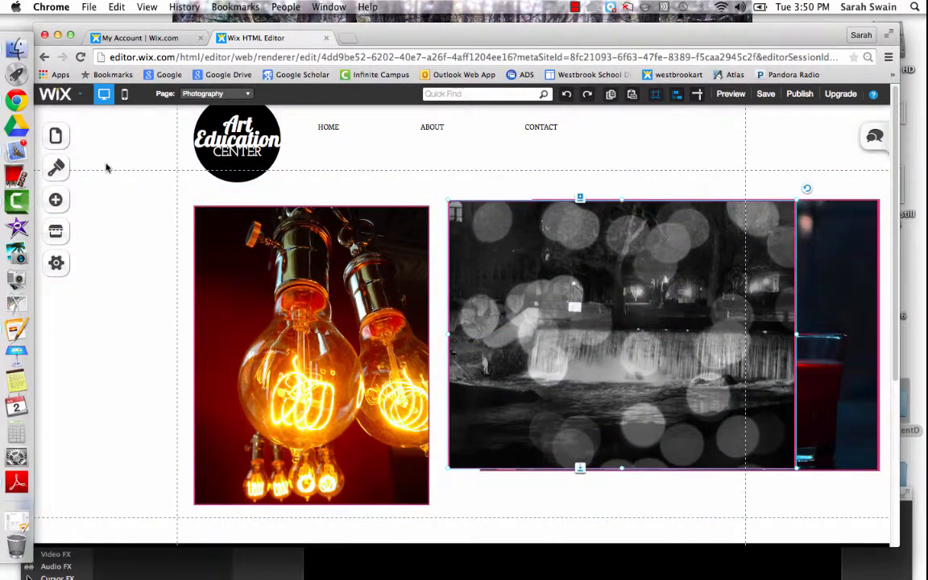
pyautogui.click(16, 199)
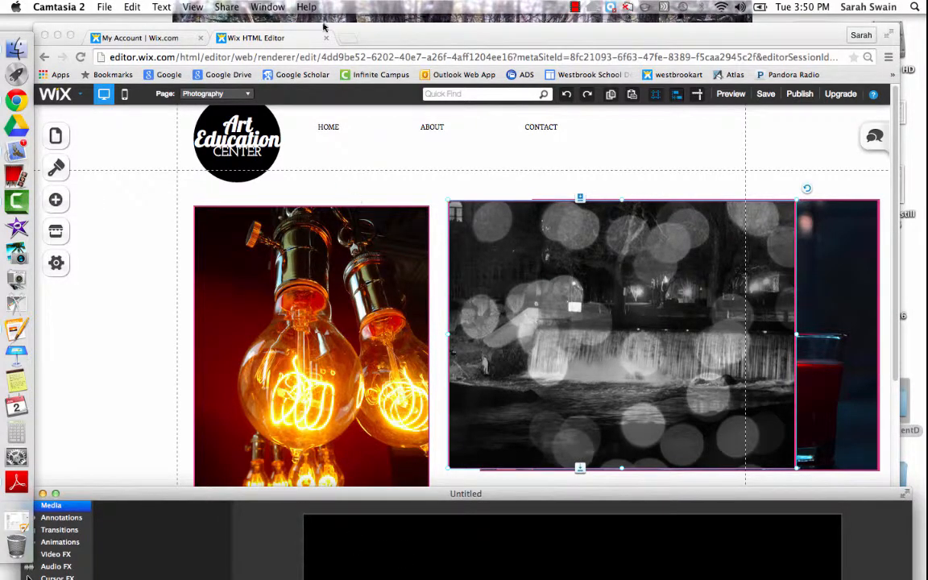
pyautogui.moveTo(376, 42); pyautogui.dragTo(384, 38)
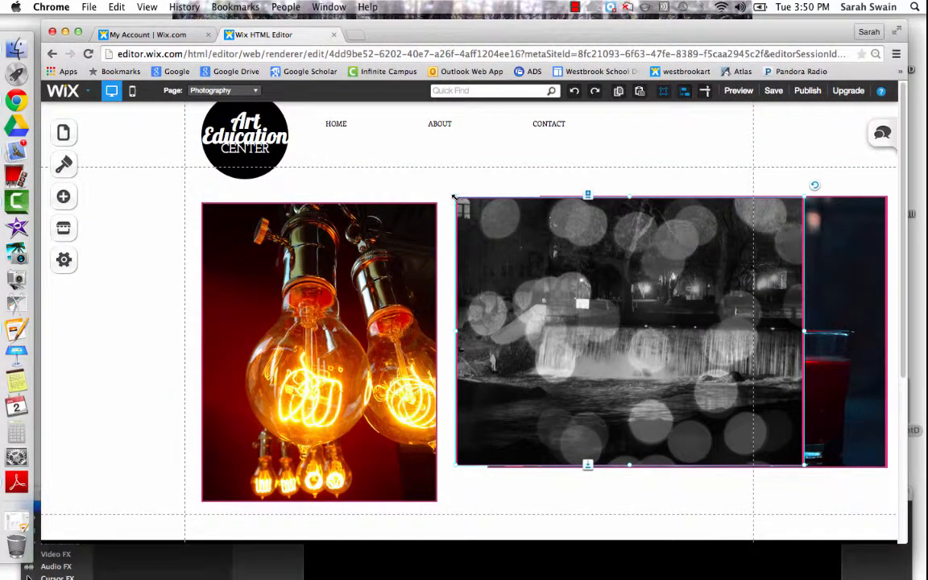
pyautogui.moveTo(455, 197); pyautogui.dragTo(559, 306)
pyautogui.moveTo(586, 399); pyautogui.dragTo(279, 187)
pyautogui.scroll(5, 899, 463)
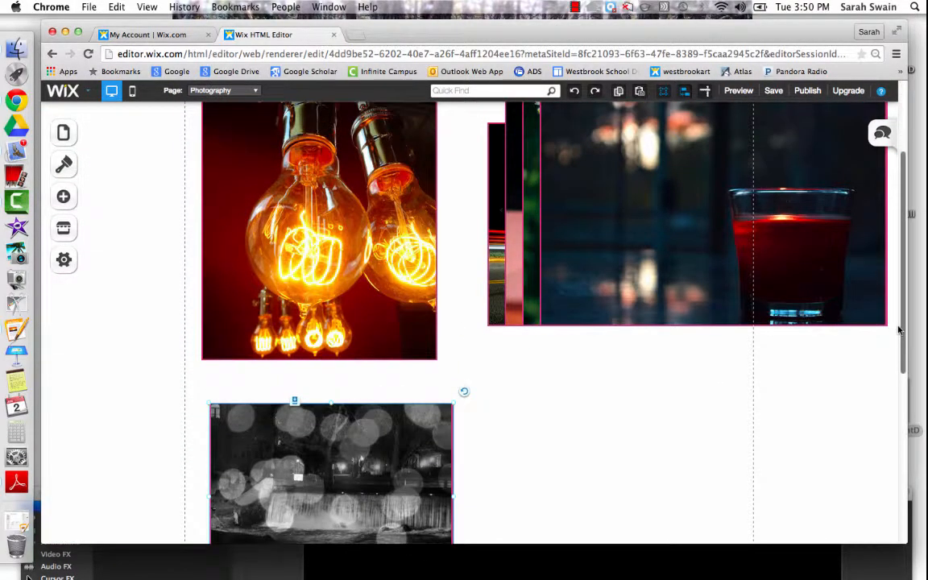
pyautogui.moveTo(348, 497); pyautogui.dragTo(339, 474)
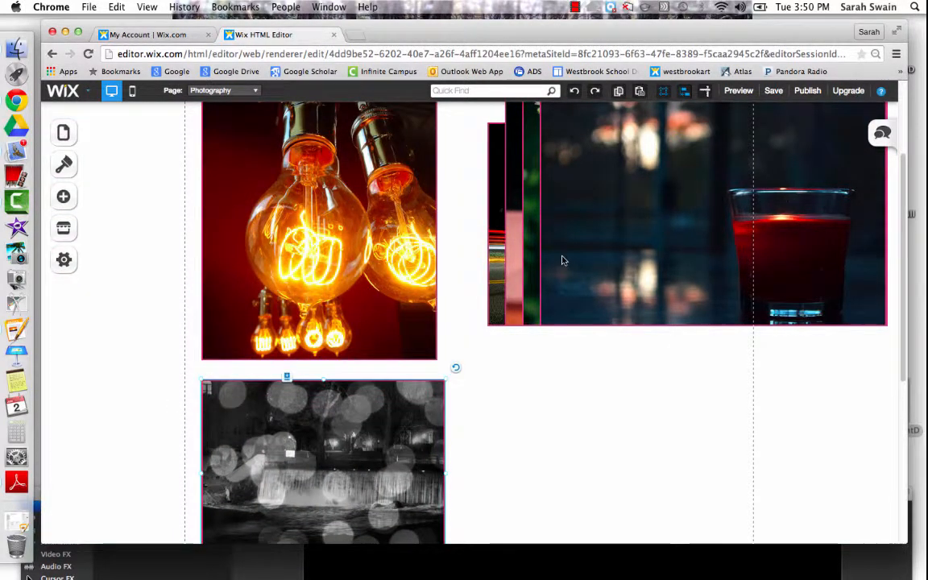
# - Shrink the glass, daisy and pink bottle photos, placing glass beside bokeh and daisy at the right-column top
pyautogui.moveTo(622, 254); pyautogui.dragTo(476, 404)
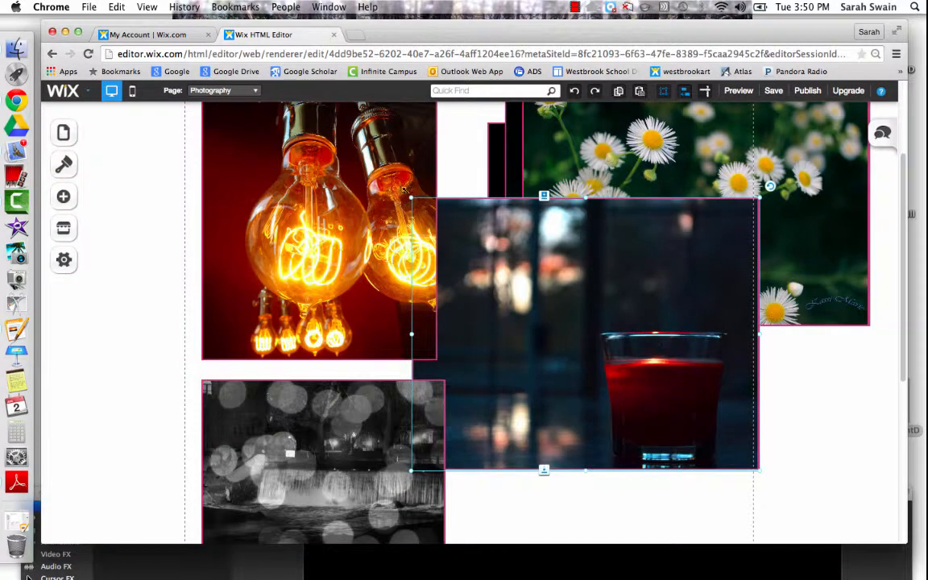
pyautogui.moveTo(410, 197); pyautogui.dragTo(516, 281)
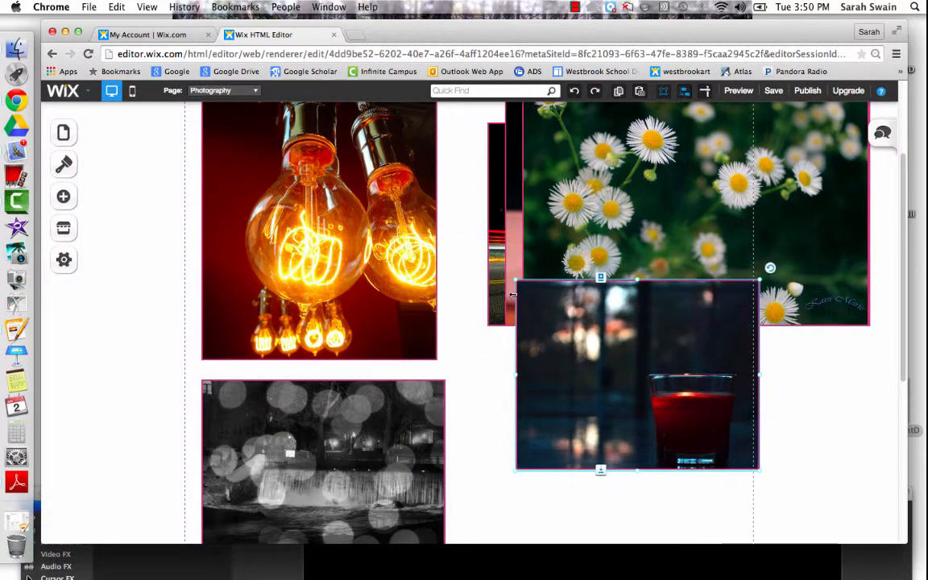
pyautogui.moveTo(573, 373); pyautogui.dragTo(522, 472)
pyautogui.scroll(3, 606, 292)
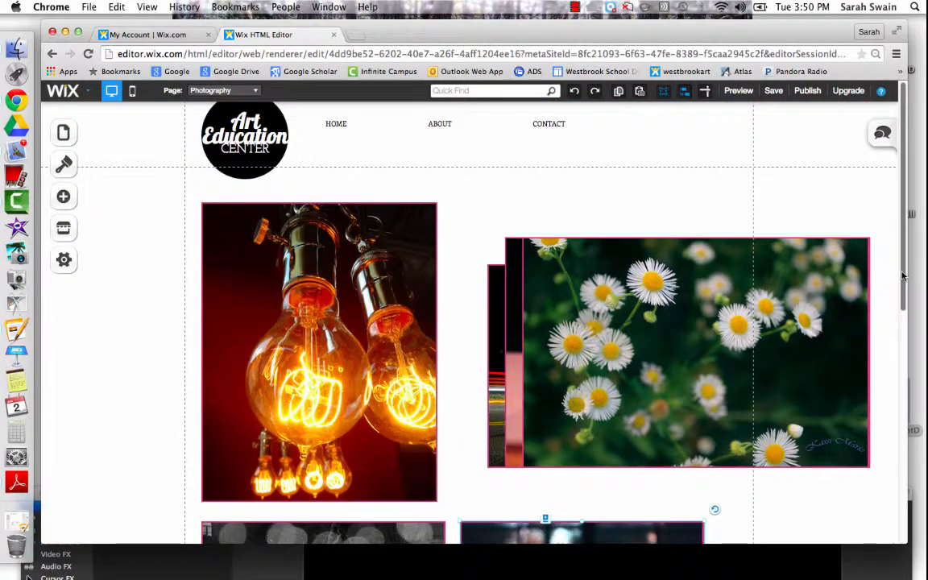
pyautogui.click(530, 244)
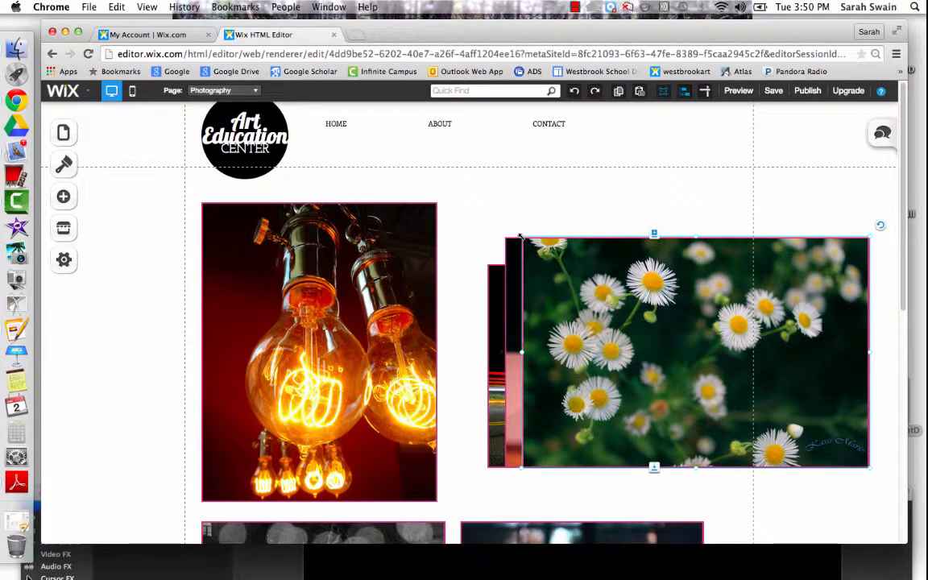
pyautogui.moveTo(521, 236); pyautogui.dragTo(642, 315)
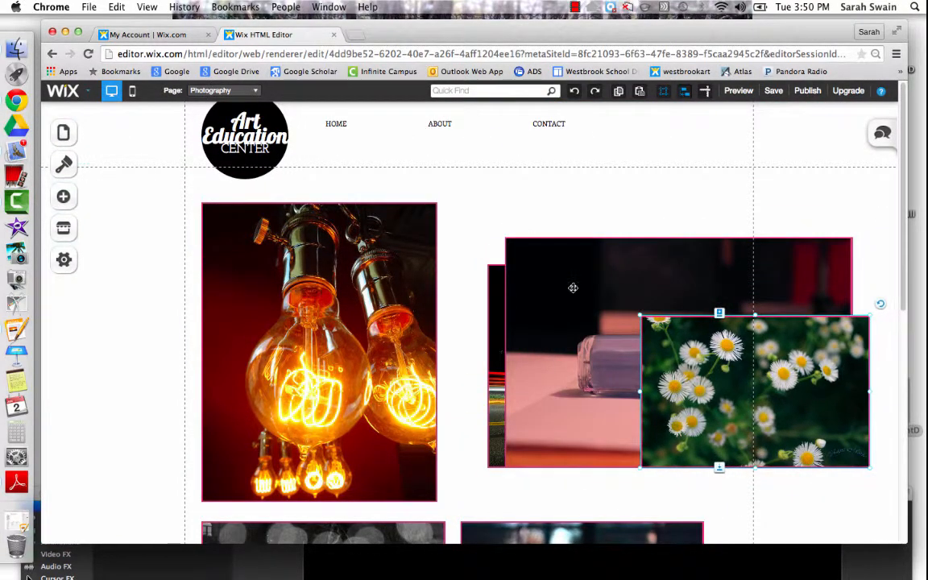
pyautogui.moveTo(693, 370); pyautogui.dragTo(532, 250)
pyautogui.moveTo(555, 408); pyautogui.dragTo(496, 465)
pyautogui.moveTo(444, 296); pyautogui.dragTo(577, 385)
# - Place the night-road photo below the others, widened across both columns
pyautogui.click(519, 385)
pyautogui.moveTo(470, 457); pyautogui.dragTo(205, 385)
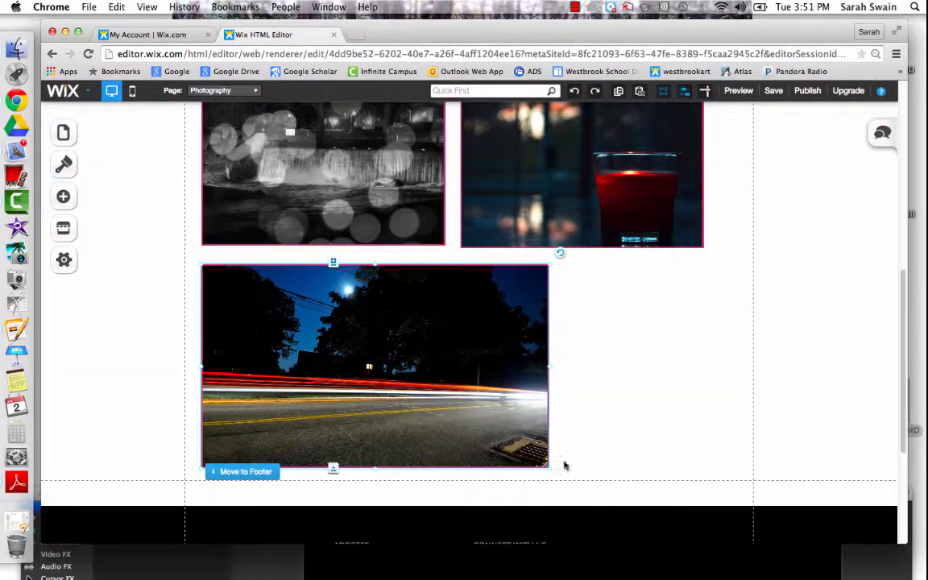
pyautogui.moveTo(547, 455); pyautogui.dragTo(707, 491)
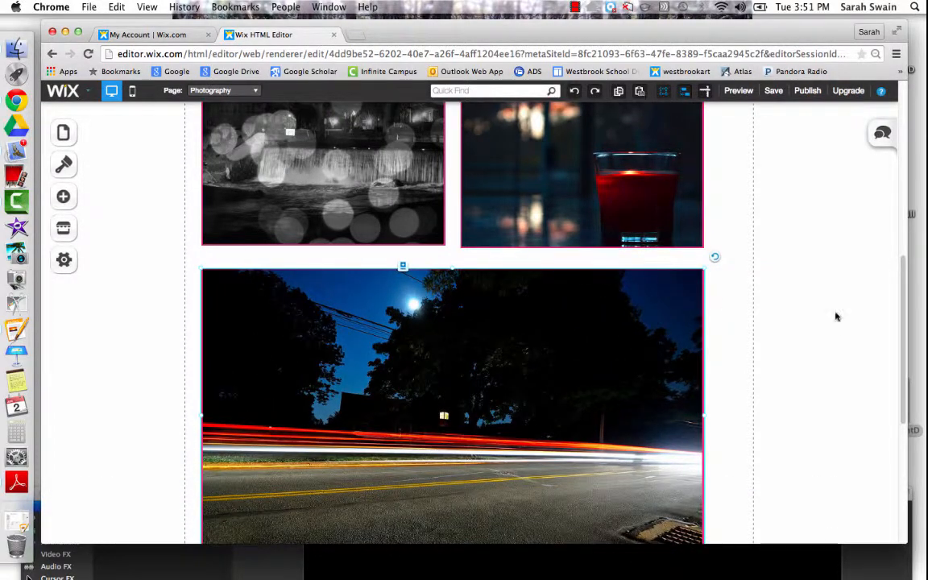
pyautogui.scroll(3, 901, 313)
pyautogui.scroll(5, 901, 313)
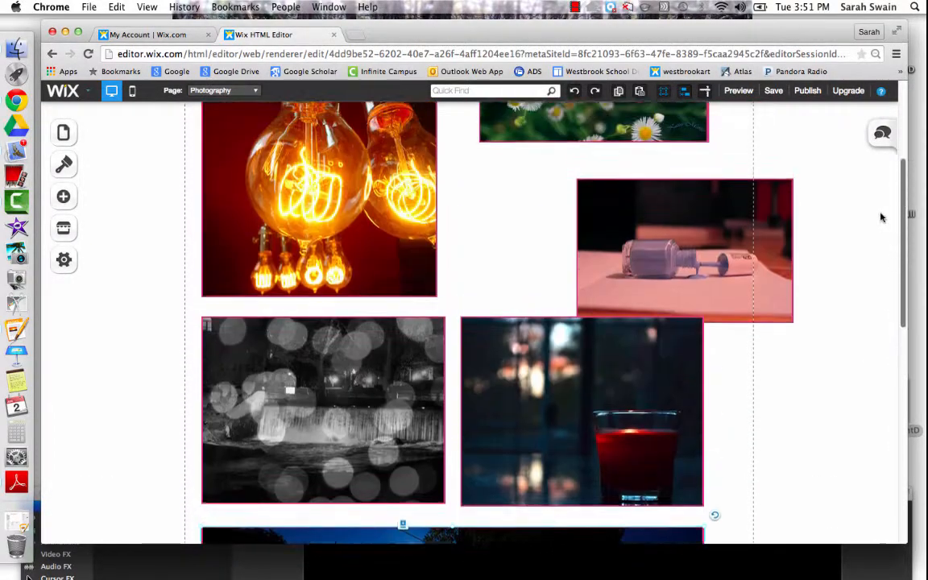
# - Move the pink bottle photo beside the light-bulb photo, with the daisy photo just above it
pyautogui.click(627, 435)
pyautogui.moveTo(627, 435); pyautogui.dragTo(514, 408)
pyautogui.moveTo(505, 248); pyautogui.dragTo(538, 264)
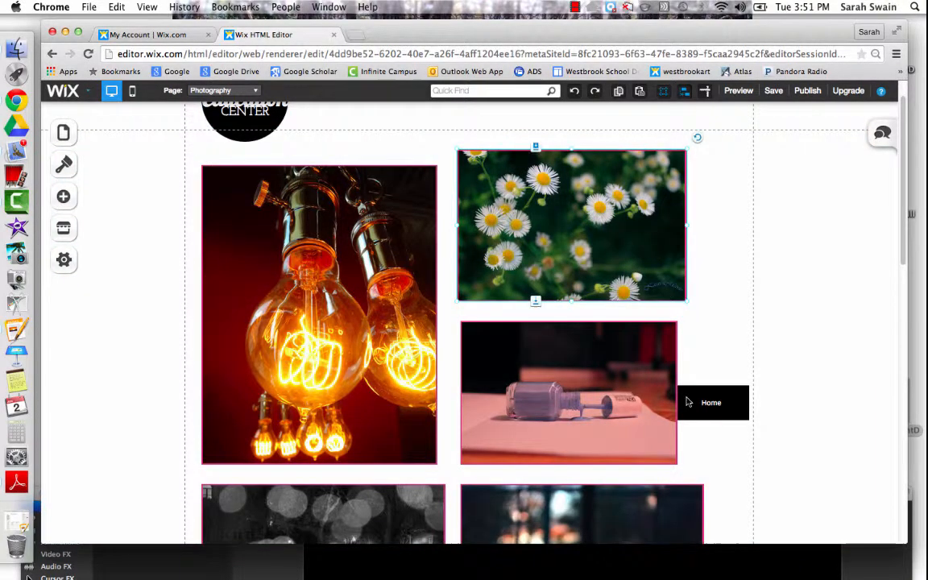
# - Move the Home button below the night-road photo
pyautogui.scroll(-3, 813, 258)
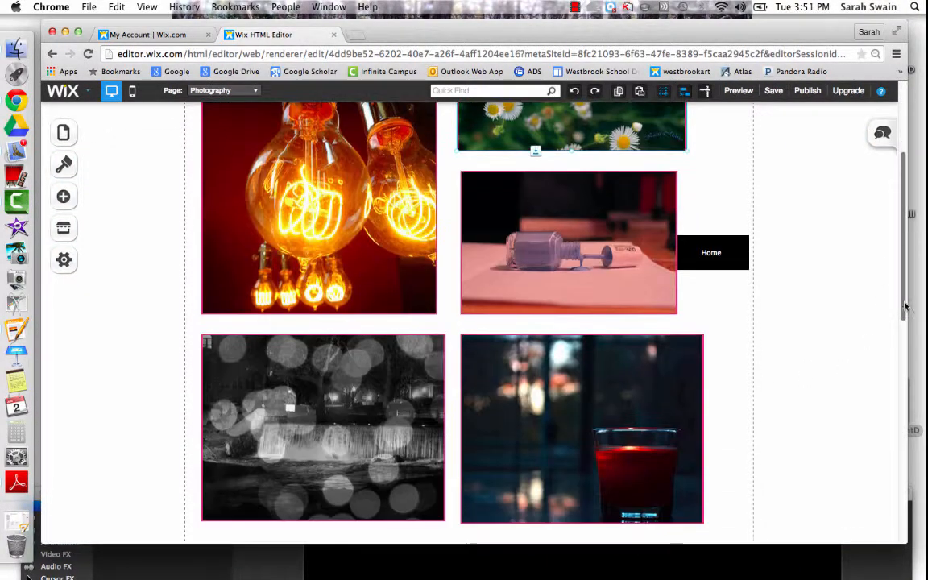
pyautogui.scroll(-6, 725, 484)
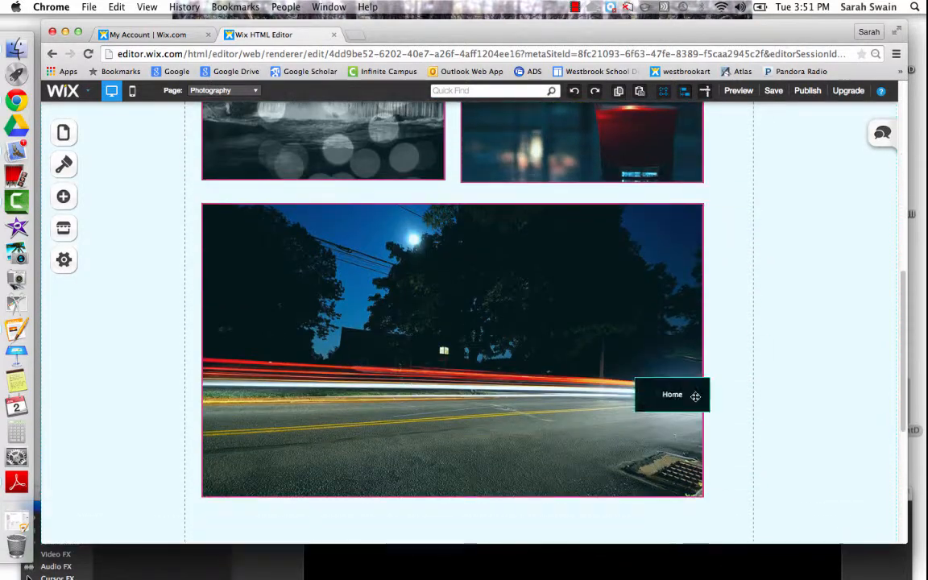
pyautogui.moveTo(707, 525); pyautogui.dragTo(726, 524)
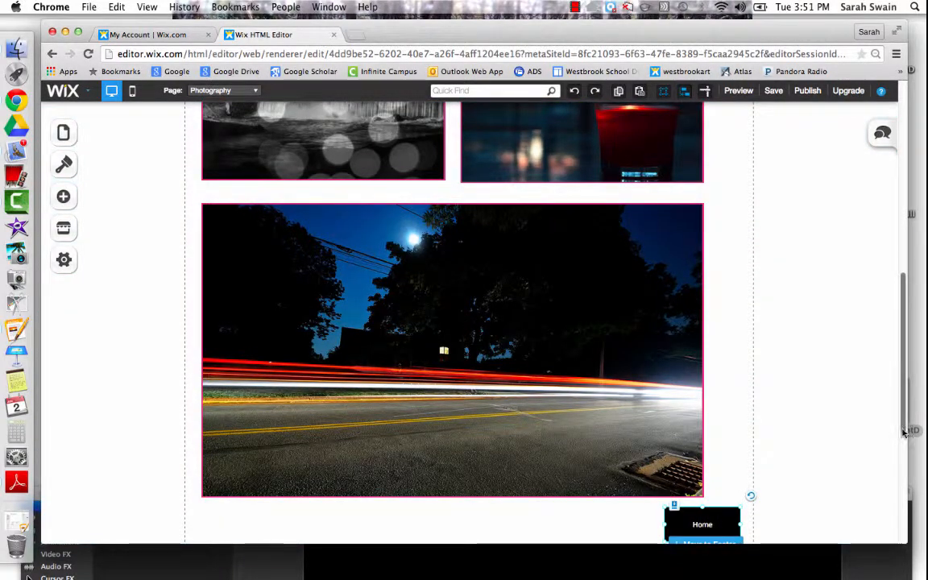
pyautogui.moveTo(904, 430); pyautogui.dragTo(900, 194)
pyautogui.click(288, 337)
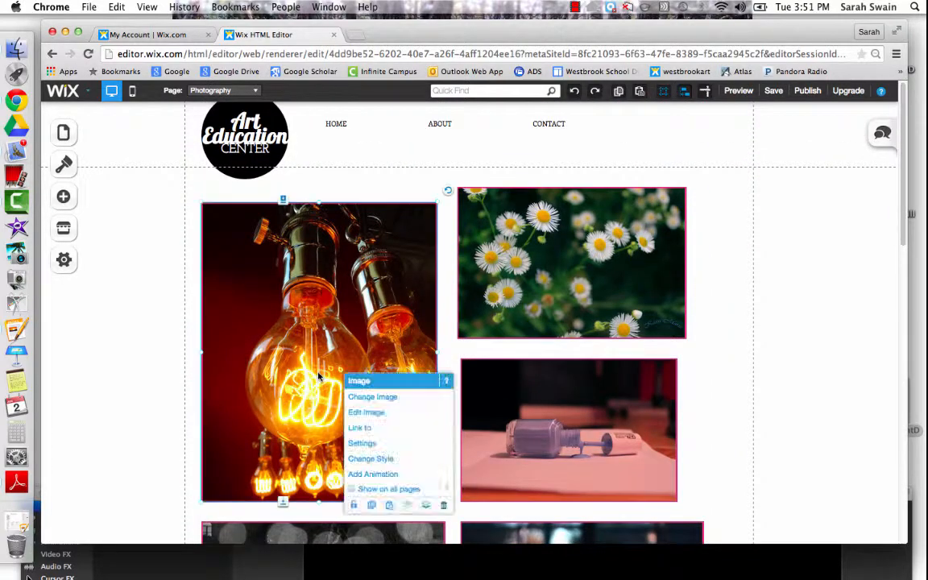
# - Try the Pistol frame and a new style on the light-bulb photo, discarding both to keep the rectangular frame
pyautogui.click(373, 412)
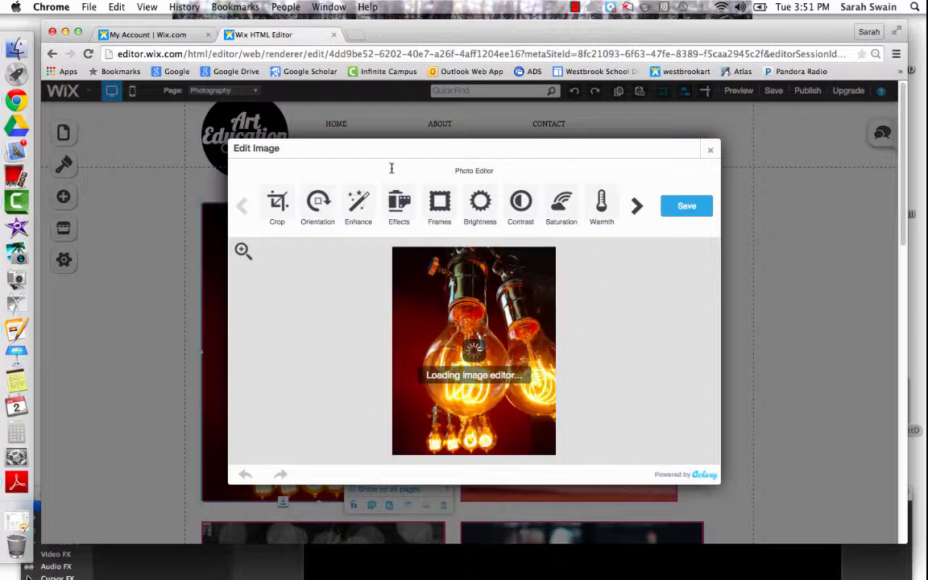
pyautogui.click(437, 205)
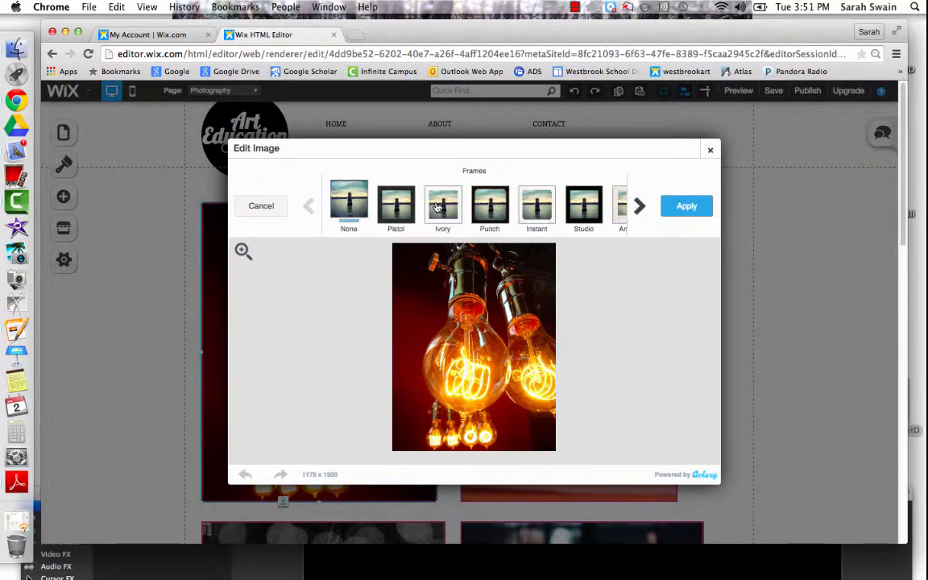
pyautogui.click(414, 208)
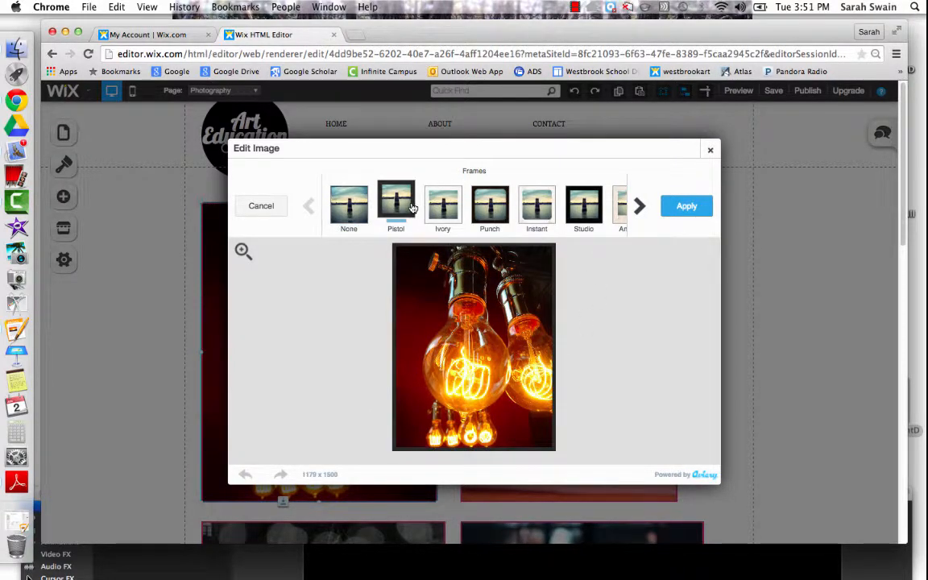
pyautogui.click(707, 148)
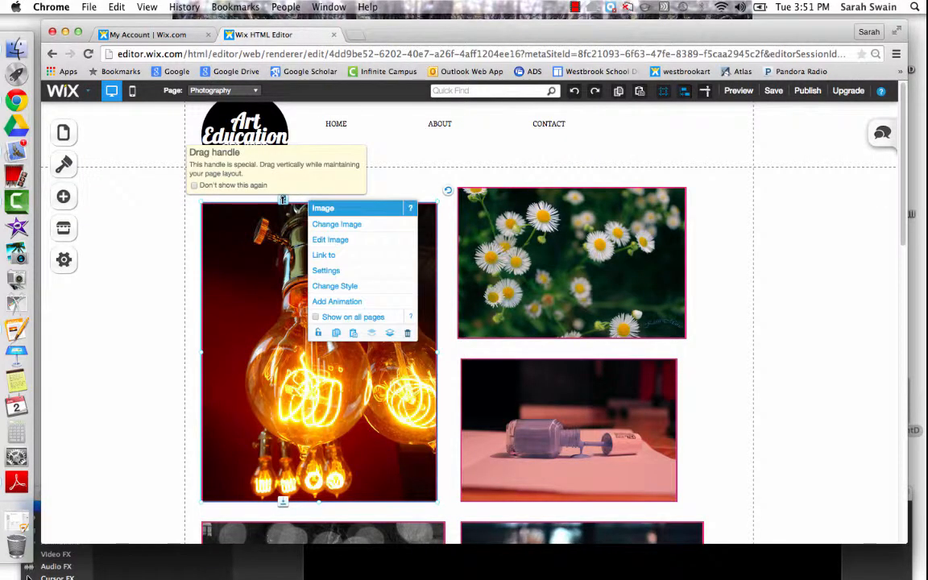
pyautogui.click(353, 287)
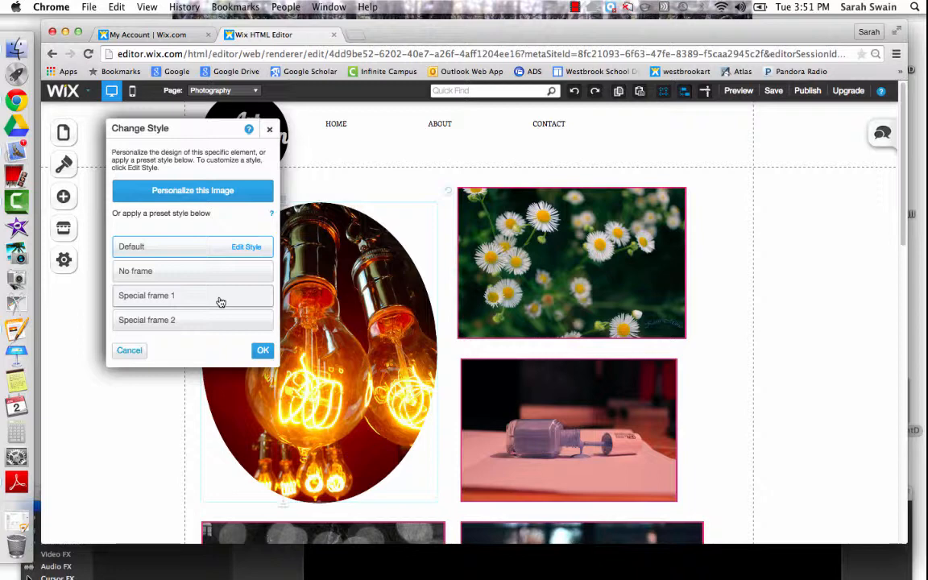
pyautogui.click(129, 350)
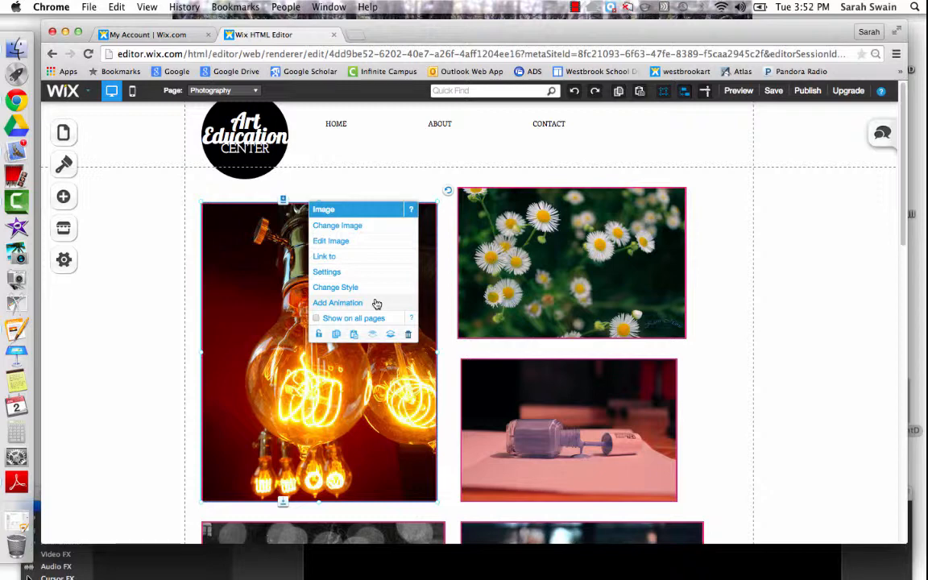
# - Animate the light-bulb photo with Fade-In, 0.45 s duration and 0.80 s delay
pyautogui.click(338, 303)
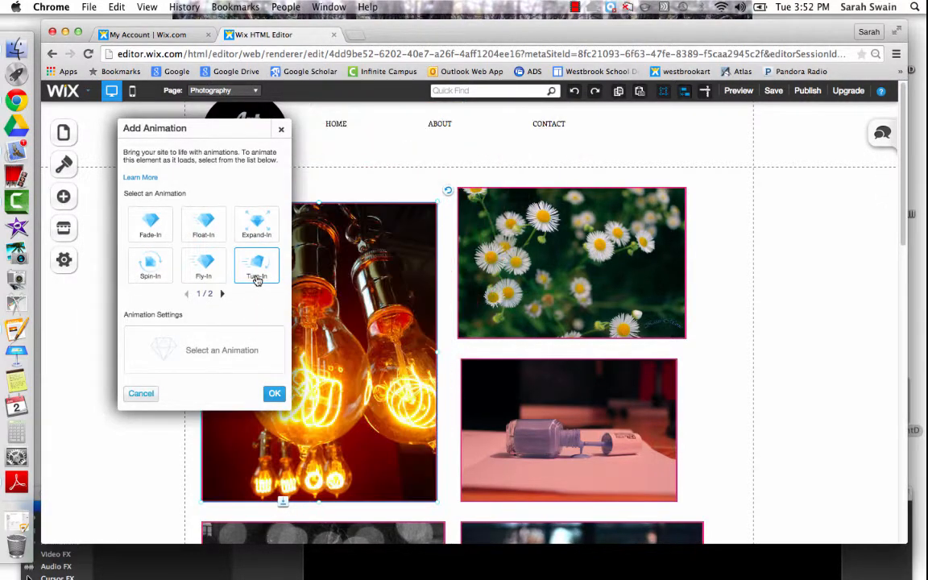
pyautogui.click(222, 294)
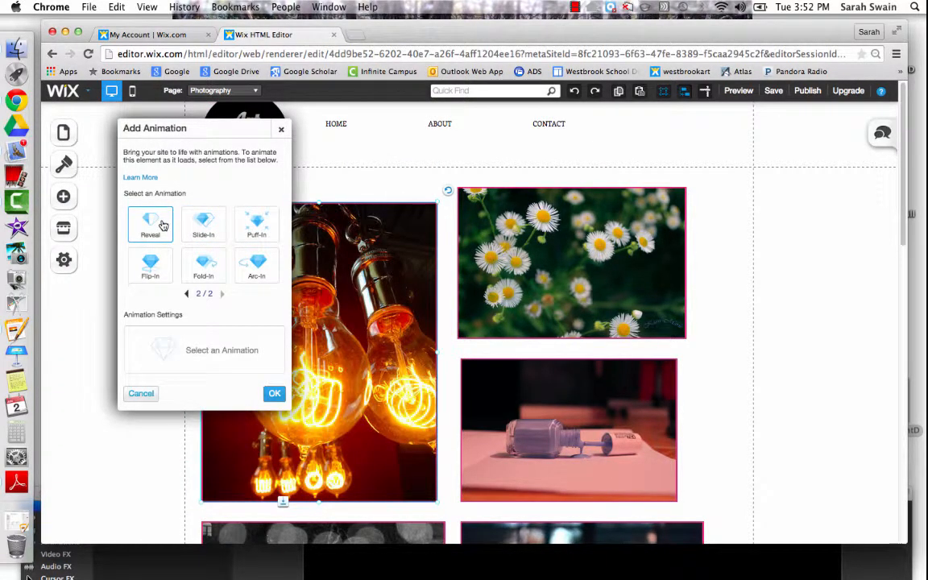
pyautogui.click(188, 295)
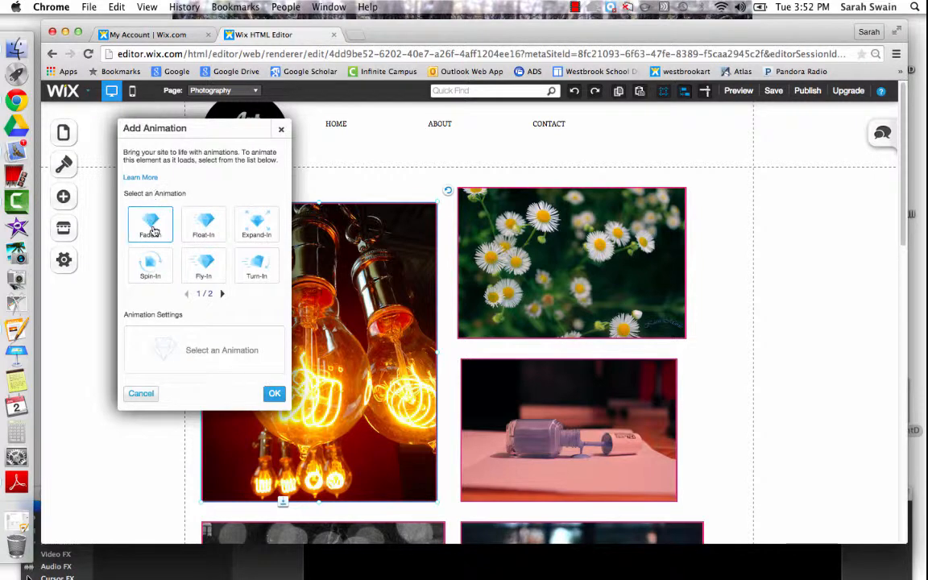
pyautogui.click(153, 229)
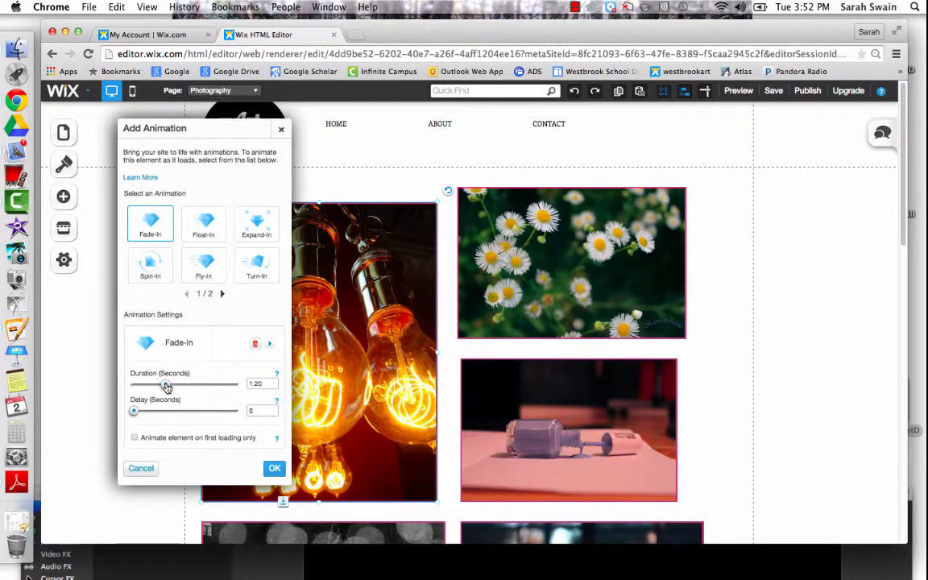
pyautogui.moveTo(166, 387); pyautogui.dragTo(202, 392)
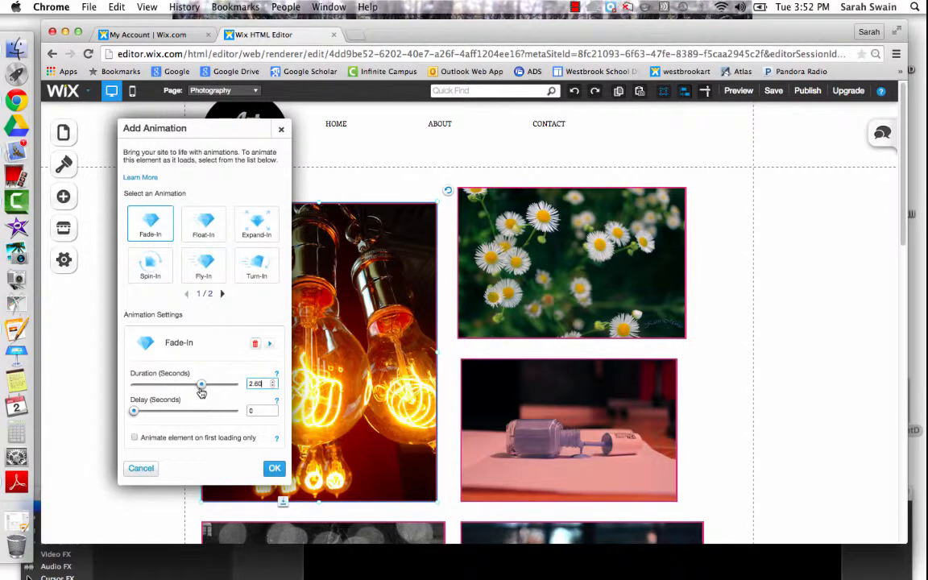
pyautogui.moveTo(201, 390); pyautogui.dragTo(155, 412)
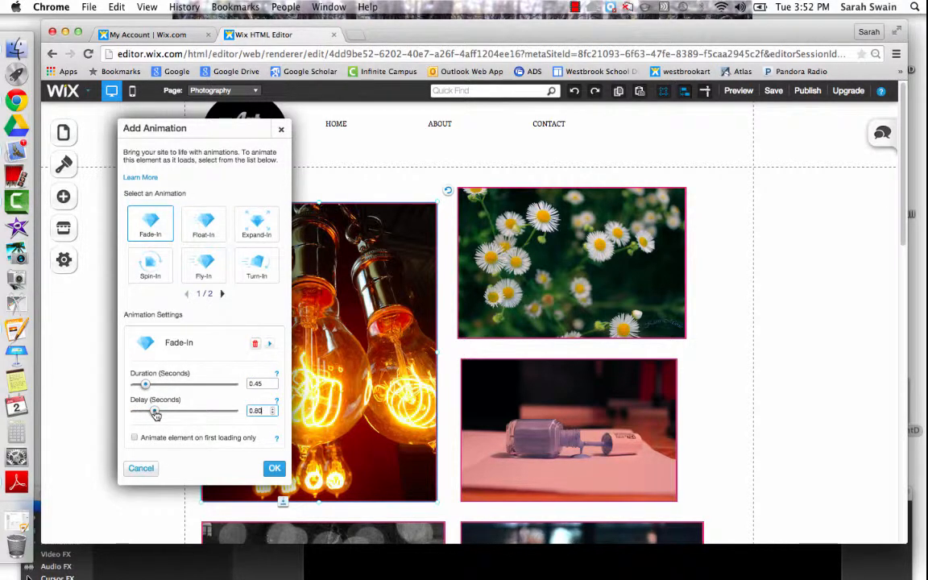
pyautogui.click(274, 468)
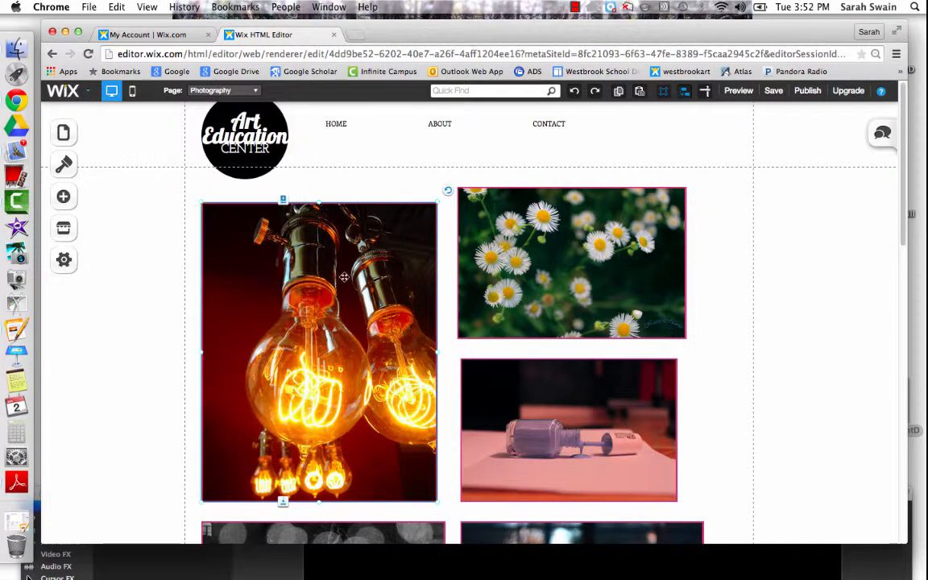
pyautogui.click(743, 94)
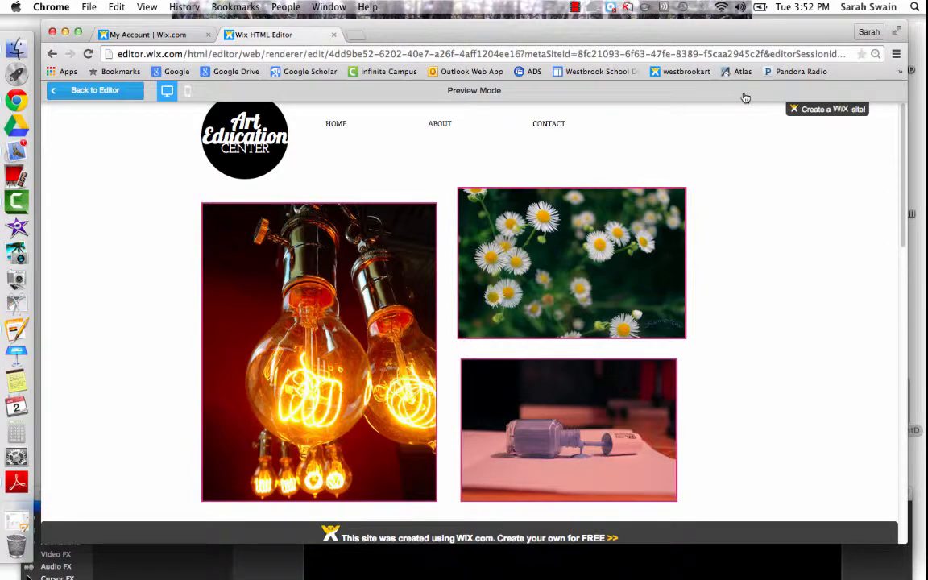
pyautogui.click(108, 94)
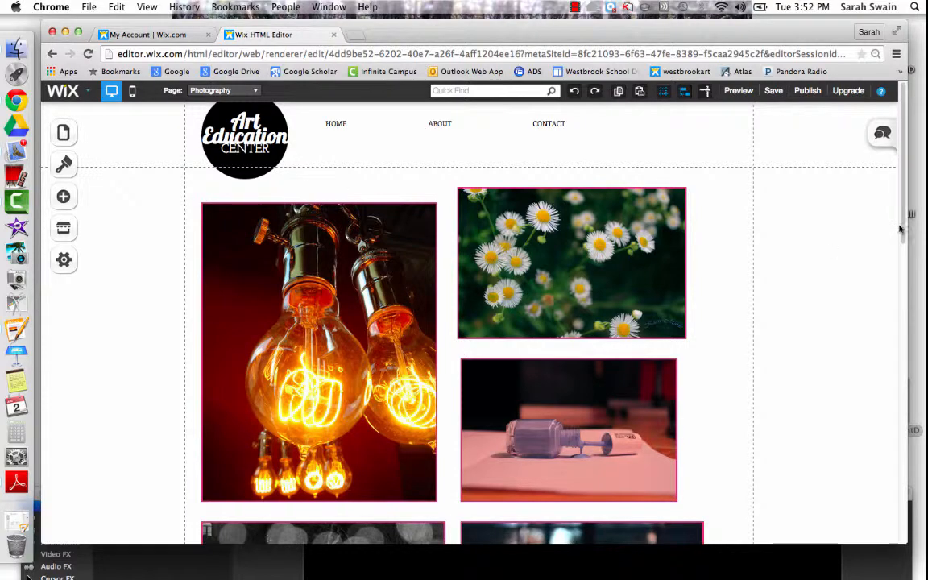
pyautogui.scroll(-5, 900, 231)
pyautogui.scroll(5, 900, 232)
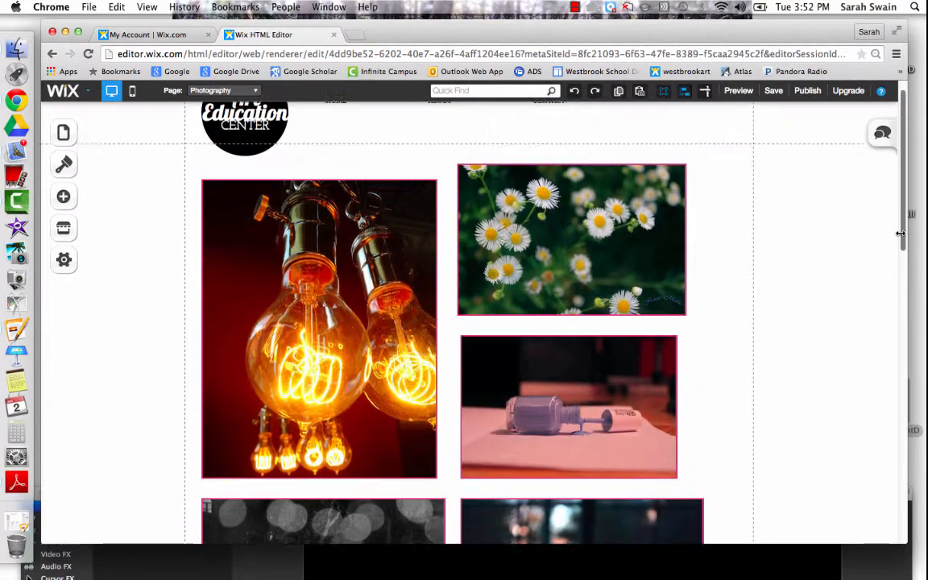
# - Delete the light-bulb, daisy and nail-polish photos
pyautogui.click(545, 270)
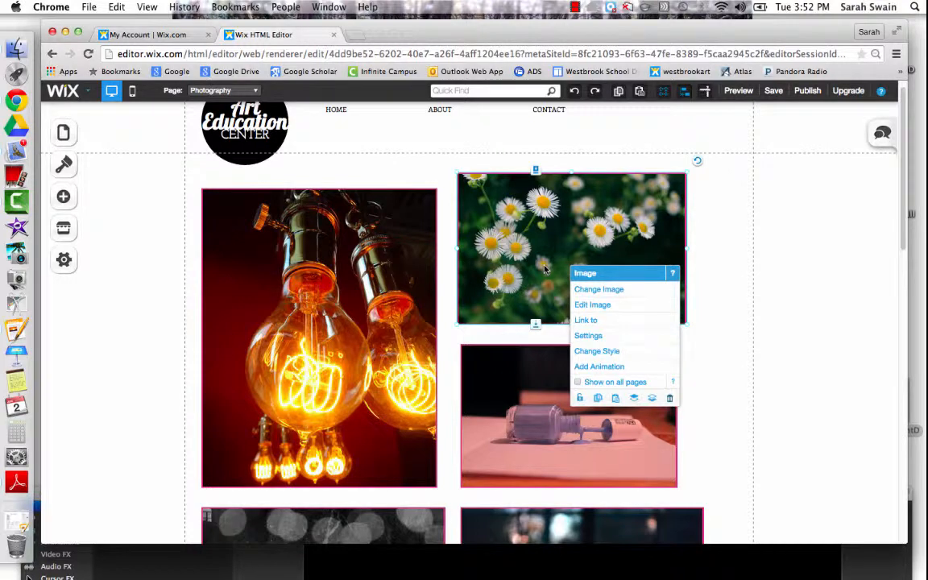
pyautogui.click(310, 291)
pyautogui.press('Delete')
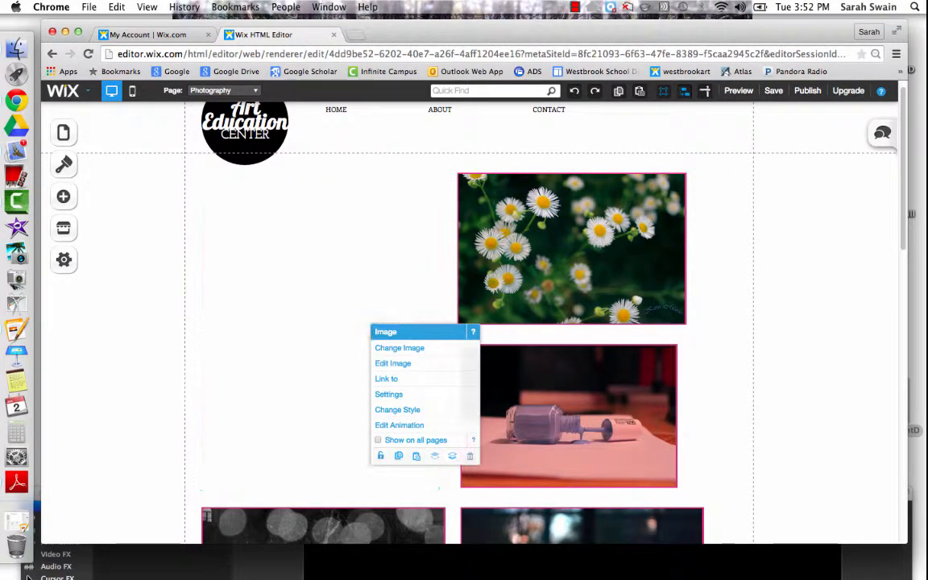
pyautogui.click(561, 278)
pyautogui.press('Delete')
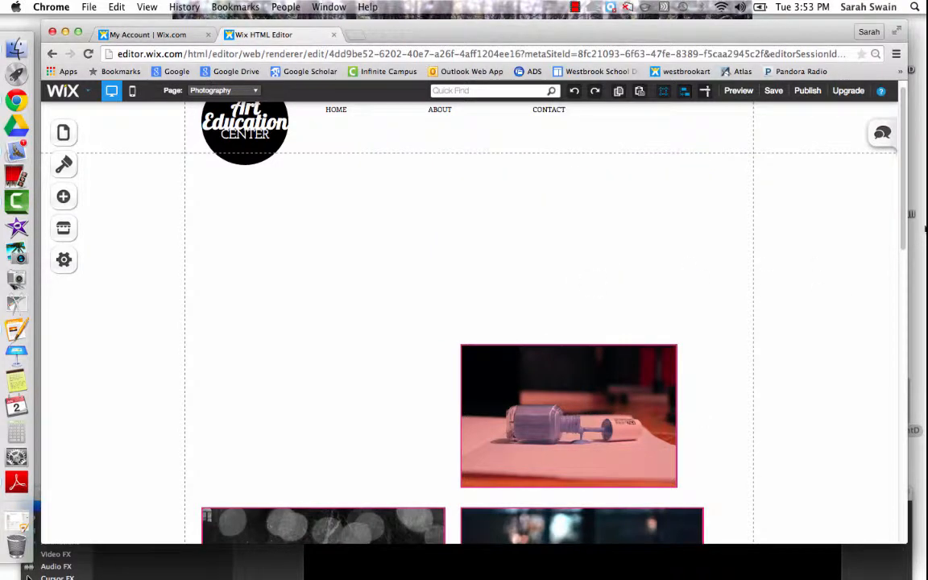
pyautogui.scroll(-5, 904, 230)
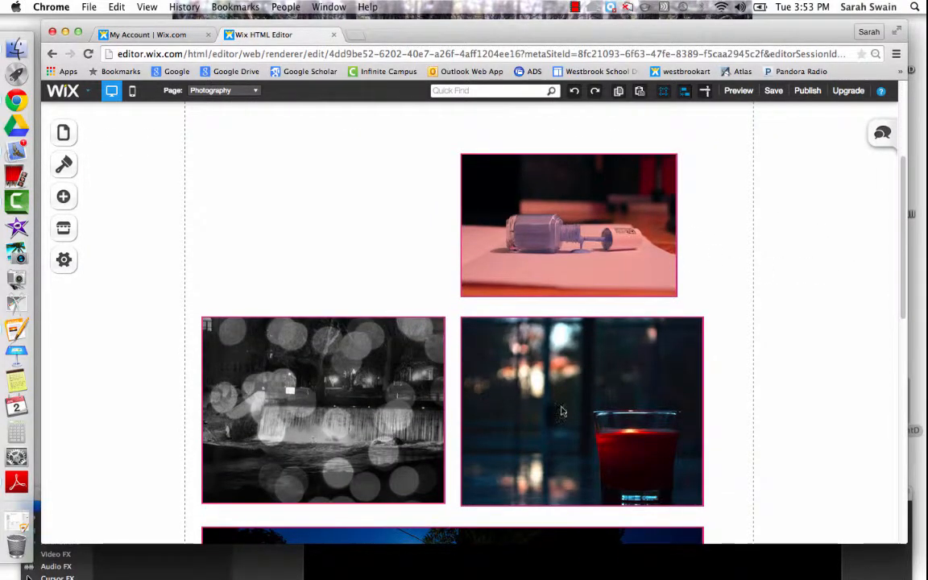
pyautogui.click(548, 232)
pyautogui.press('Delete')
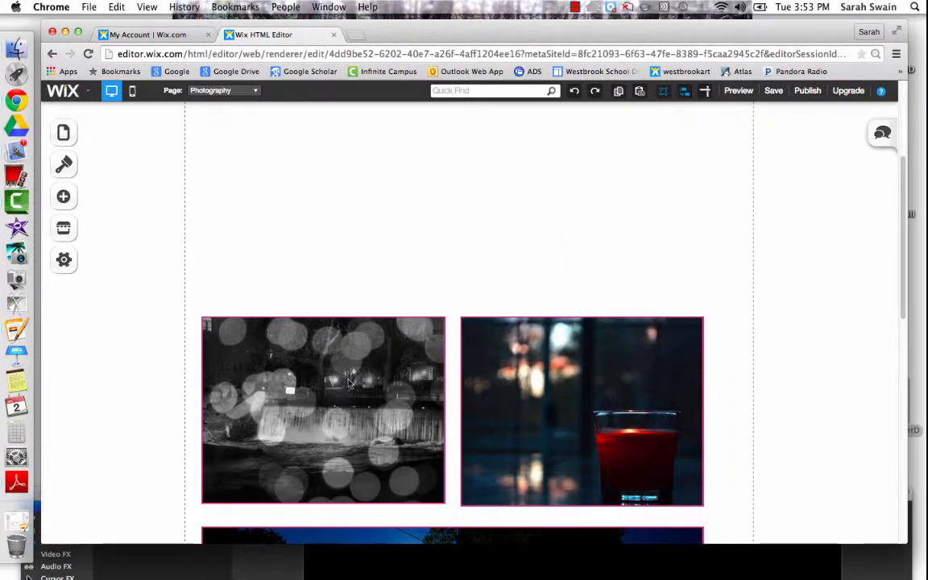
# - Delete the bokeh waterfall, red-glass and night-road photos
pyautogui.click(349, 380)
pyautogui.press('Delete')
pyautogui.click(601, 378)
pyautogui.press('Delete')
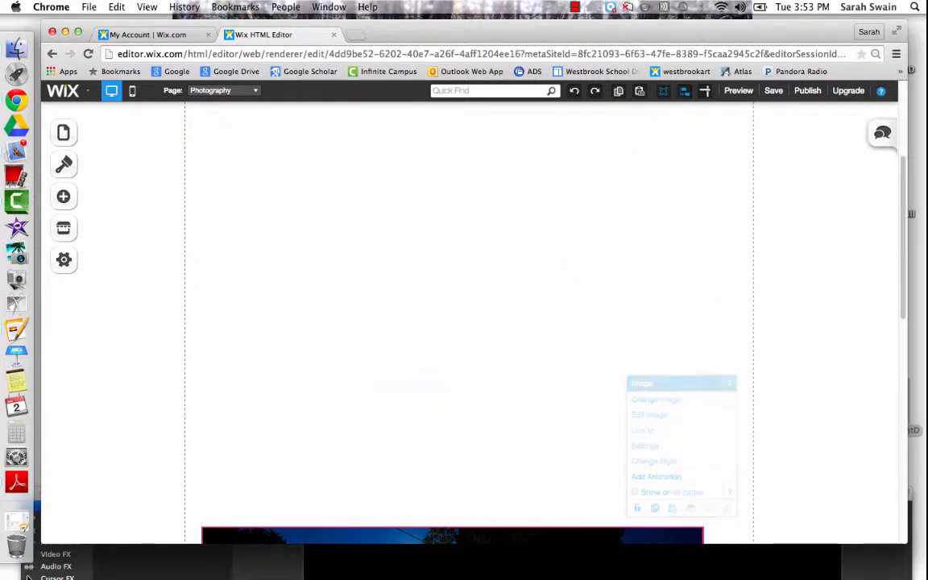
pyautogui.scroll(-5, 904, 290)
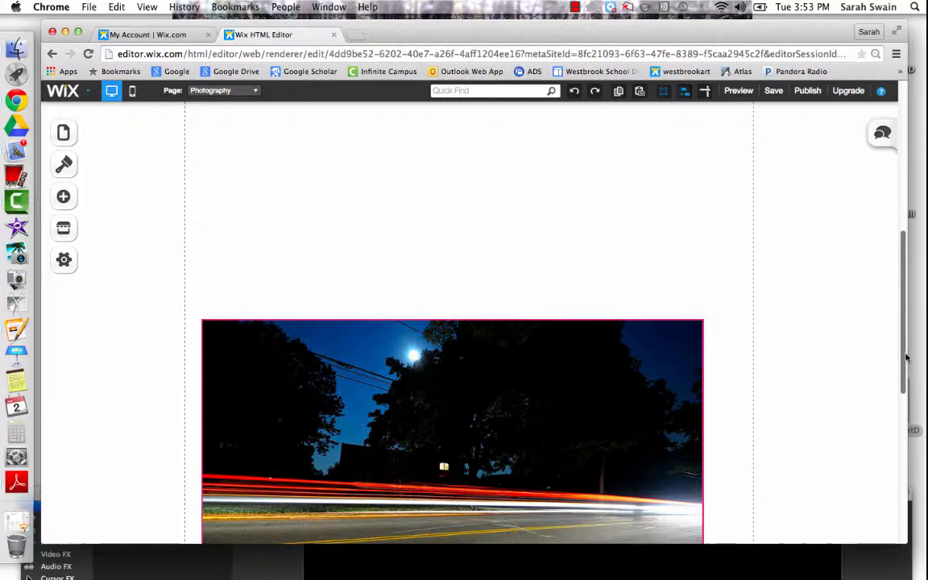
pyautogui.click(534, 400)
pyautogui.press('Delete')
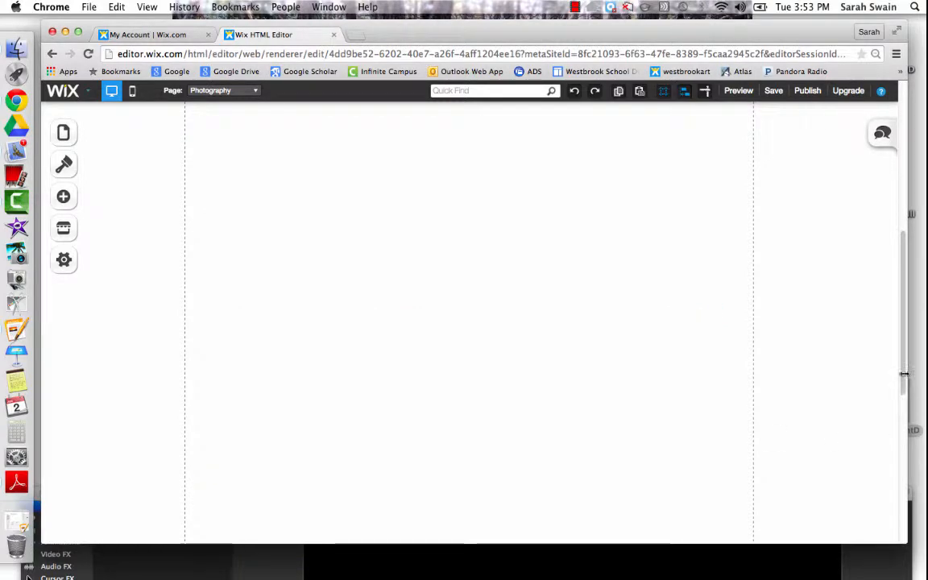
pyautogui.scroll(6, 904, 374)
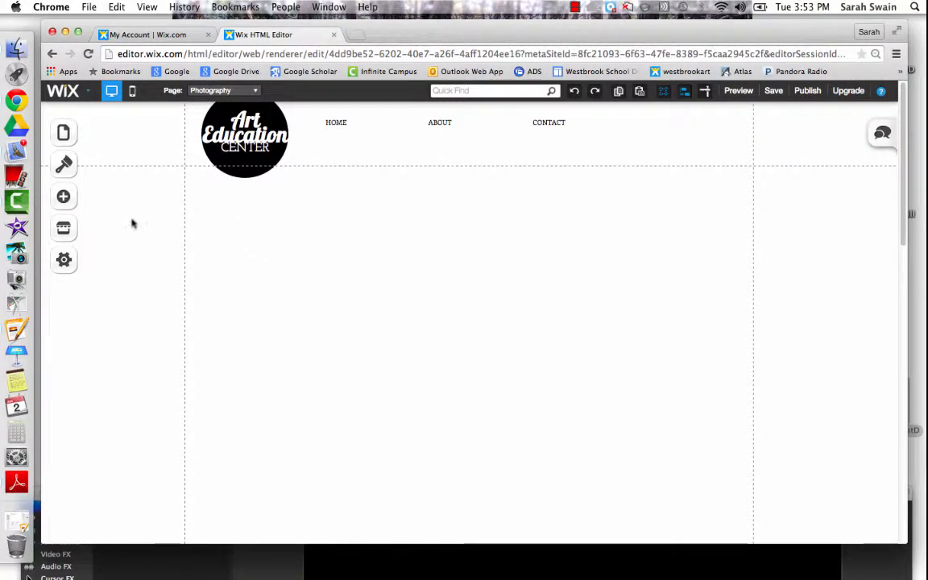
pyautogui.click(63, 197)
# - Add a Collage gallery and drag it up to sit just below the header
pyautogui.click(153, 282)
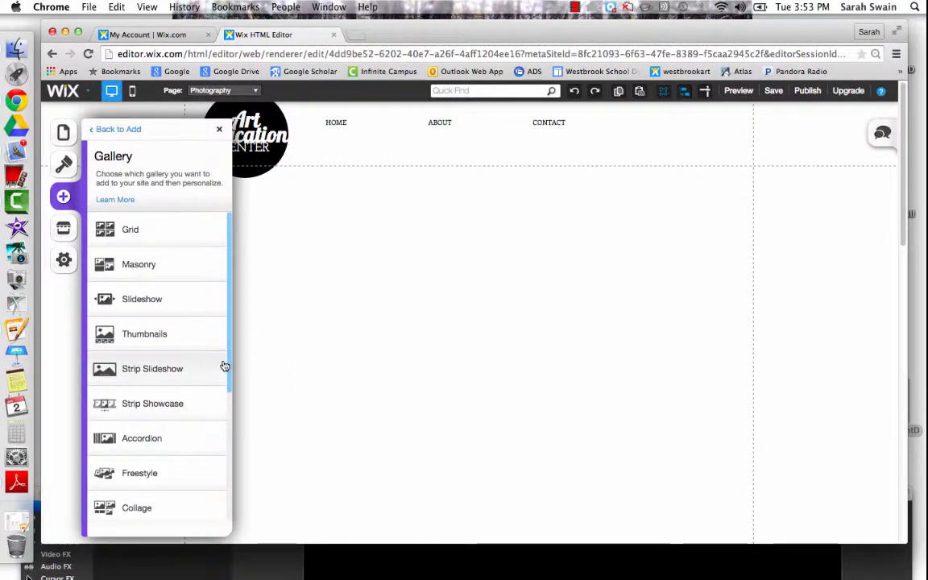
pyautogui.moveTo(229, 364); pyautogui.dragTo(230, 405)
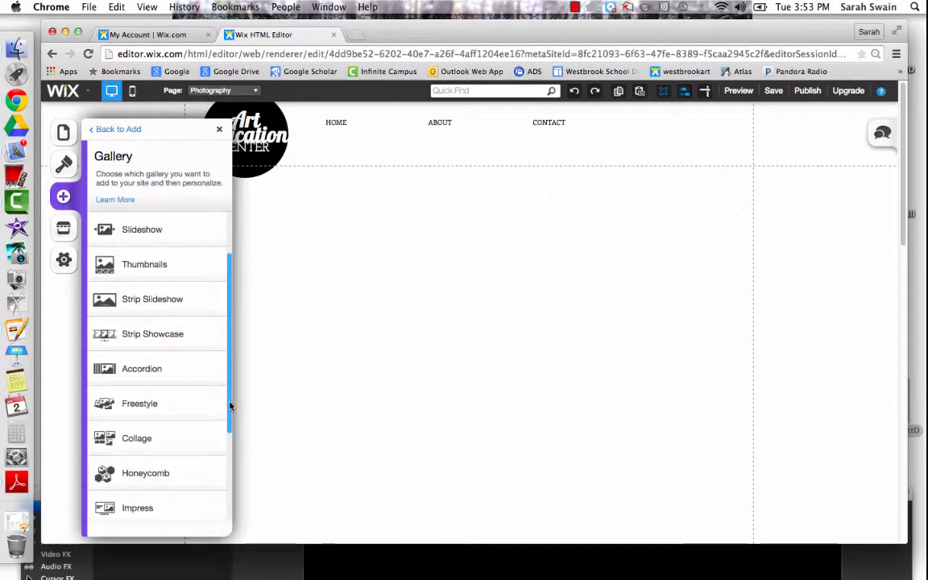
pyautogui.click(154, 440)
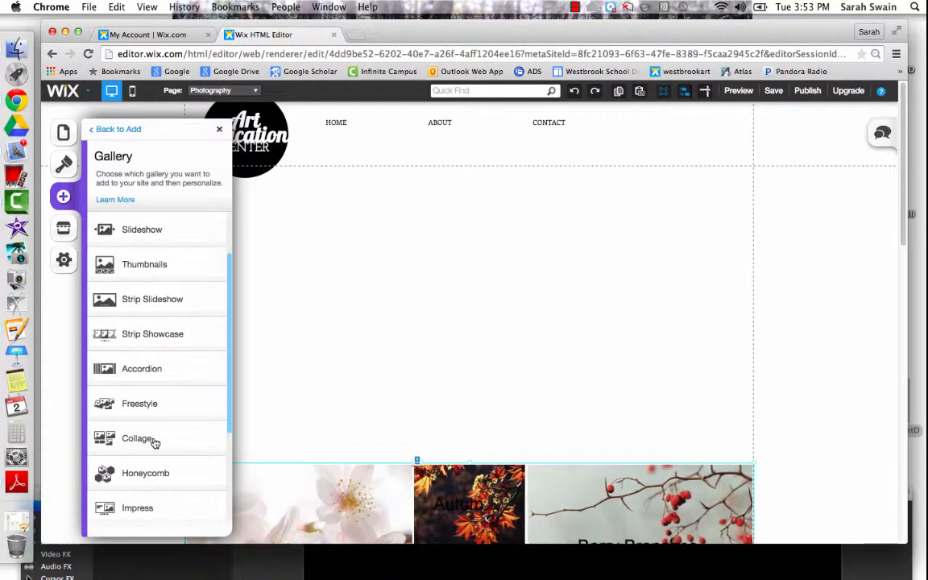
pyautogui.click(220, 129)
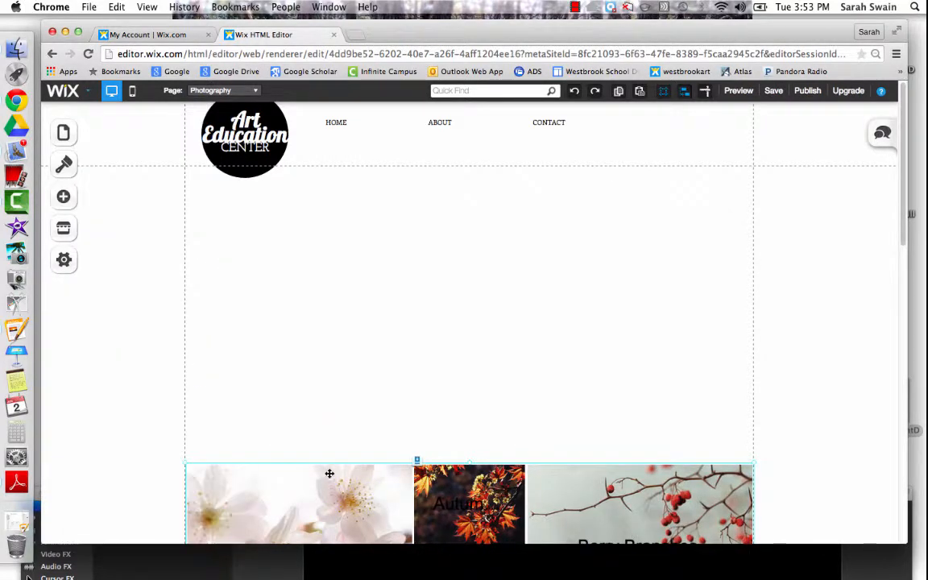
pyautogui.moveTo(330, 496); pyautogui.dragTo(332, 231)
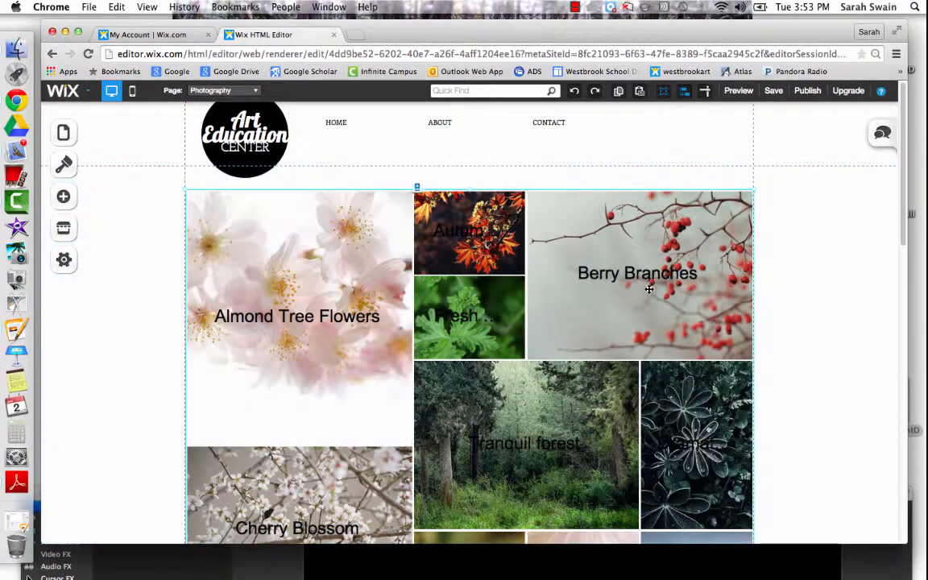
pyautogui.moveTo(899, 190); pyautogui.dragTo(909, 364)
pyautogui.scroll(10, 604, 152)
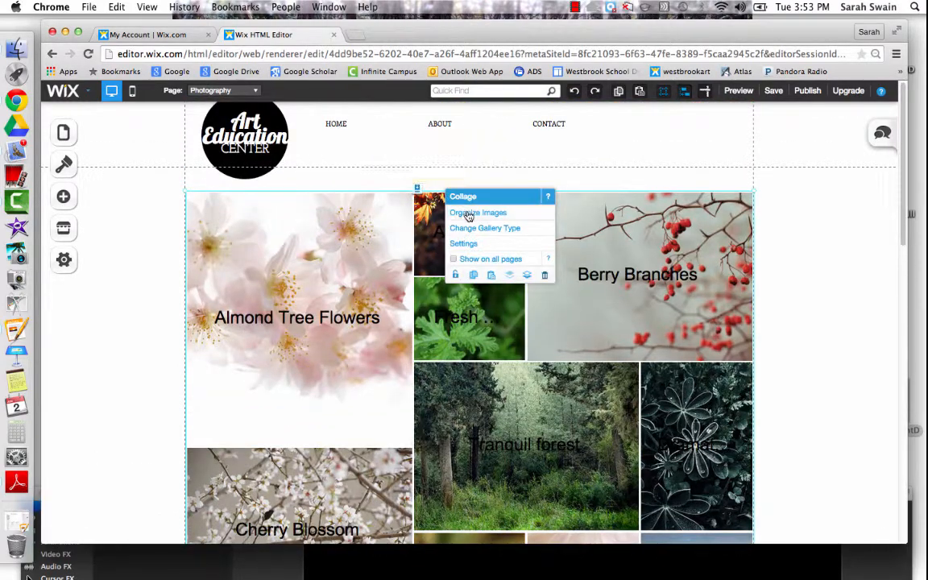
pyautogui.click(469, 213)
# - Remove all seven sample images, from Almond Tree Flowers to wheat, from the gallery
pyautogui.click(192, 257)
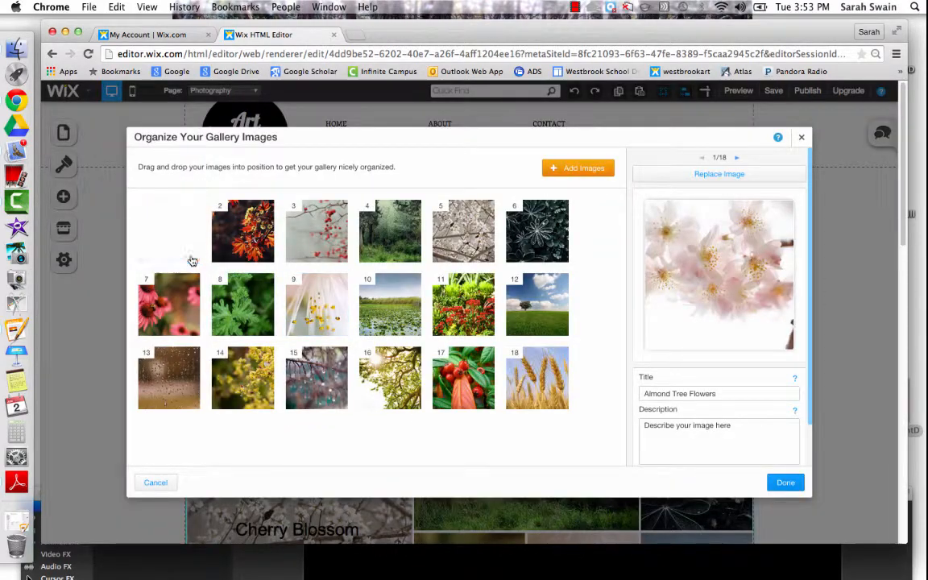
pyautogui.click(192, 258)
pyautogui.click(192, 257)
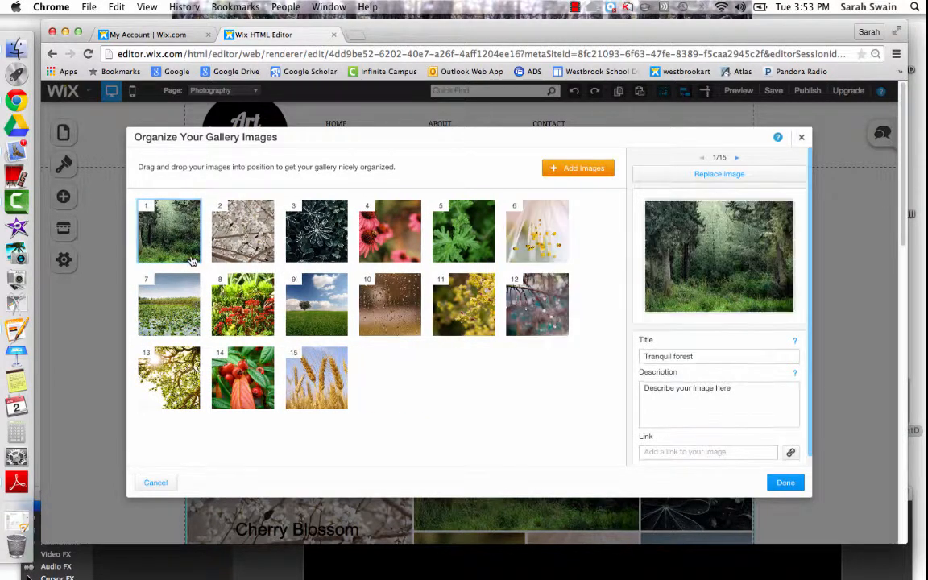
pyautogui.click(192, 257)
pyautogui.click(192, 258)
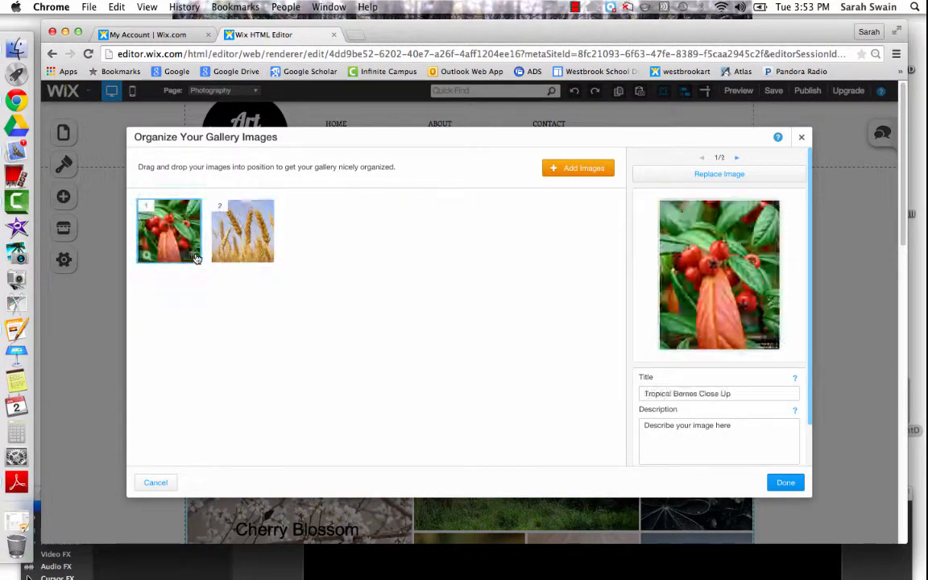
pyautogui.click(192, 258)
pyautogui.click(192, 258)
# - Add six photos from the media library, starting with DSC_0172 night road
pyautogui.click(601, 171)
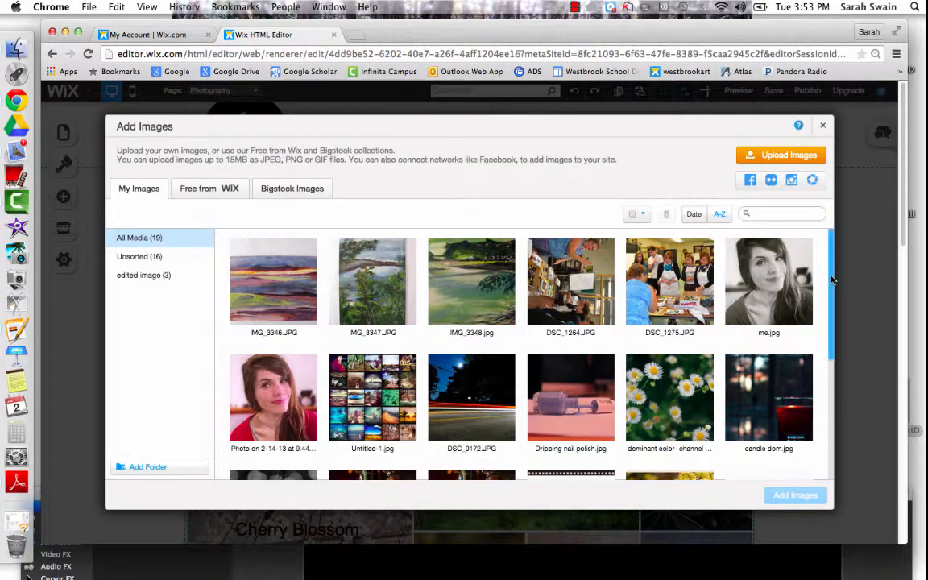
pyautogui.moveTo(832, 276); pyautogui.dragTo(829, 322)
pyautogui.click(440, 326)
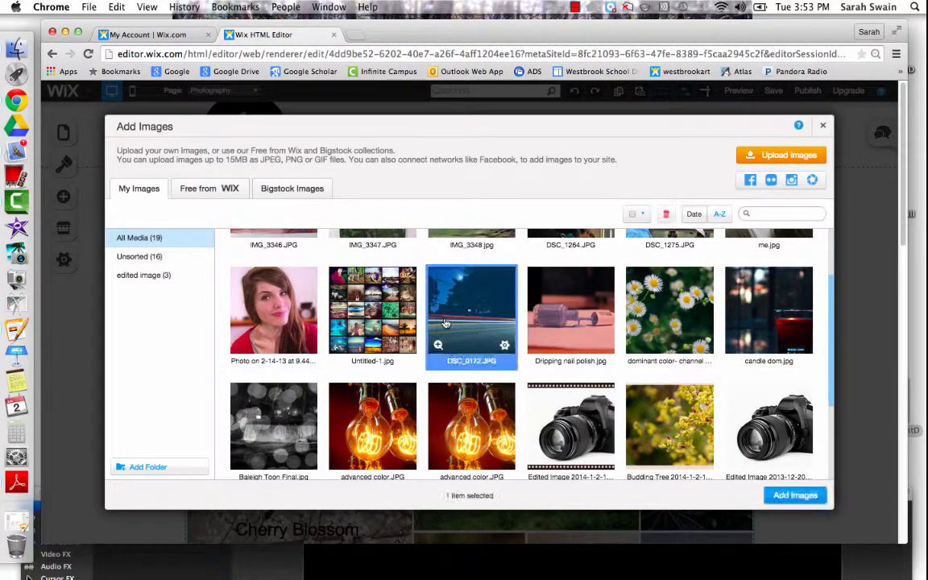
pyautogui.keyDown('shift'); pyautogui.click(342, 458); pyautogui.keyUp('shift')
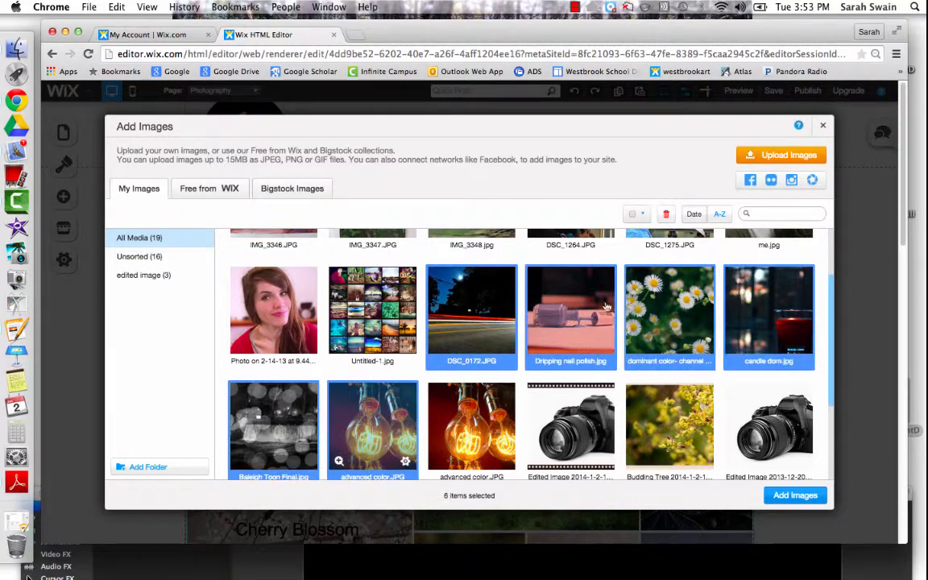
pyautogui.click(795, 496)
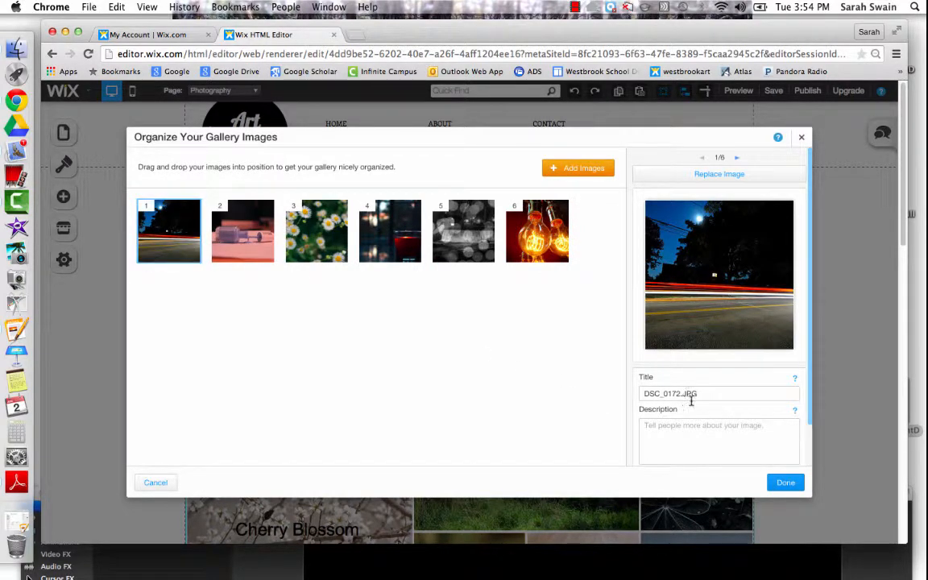
# - Retitle the first photo '1' and the second '2', then finish organizing
pyautogui.moveTo(708, 394); pyautogui.dragTo(547, 380)
pyautogui.press('BackSpace')
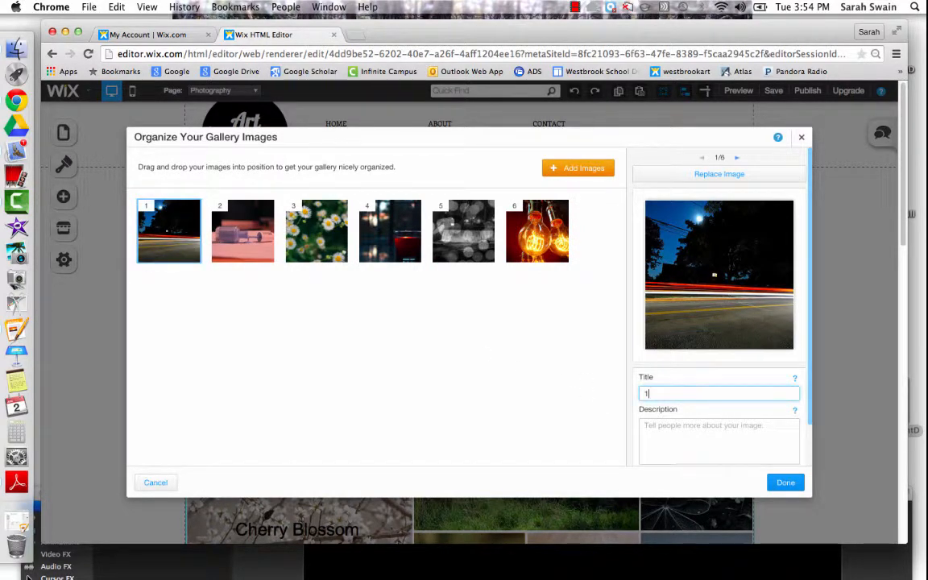
pyautogui.write('1')
pyautogui.click(218, 206)
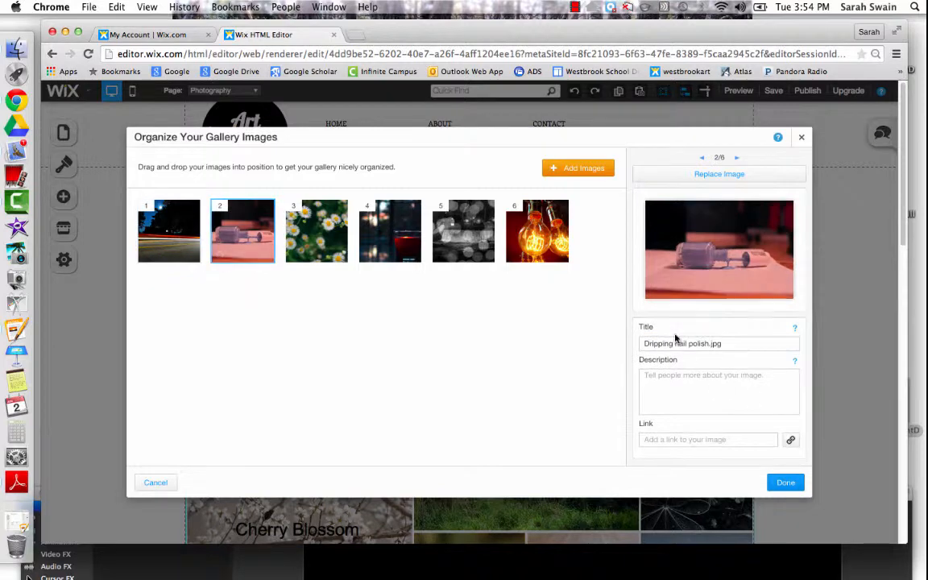
pyautogui.moveTo(737, 344); pyautogui.dragTo(538, 304)
pyautogui.write('2')
pyautogui.click(538, 231)
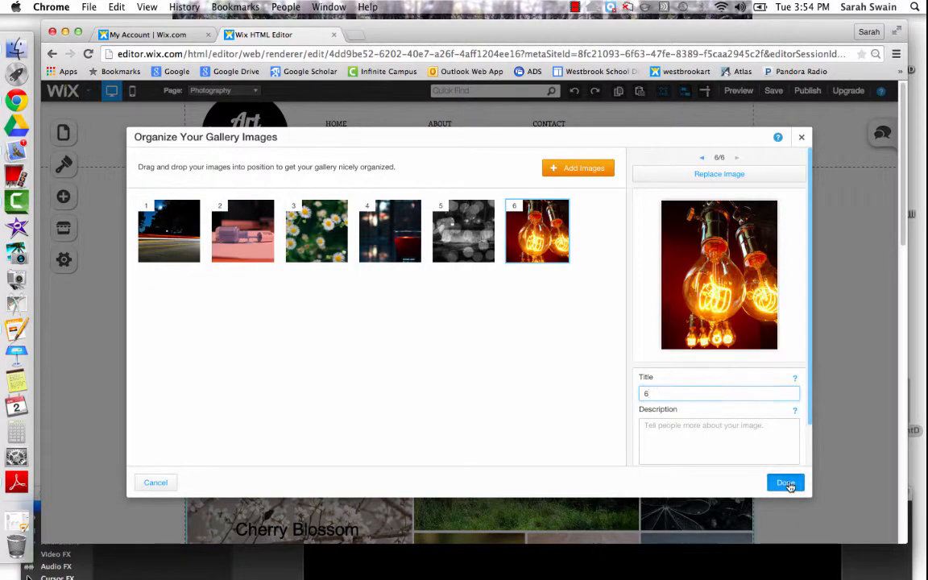
pyautogui.click(786, 483)
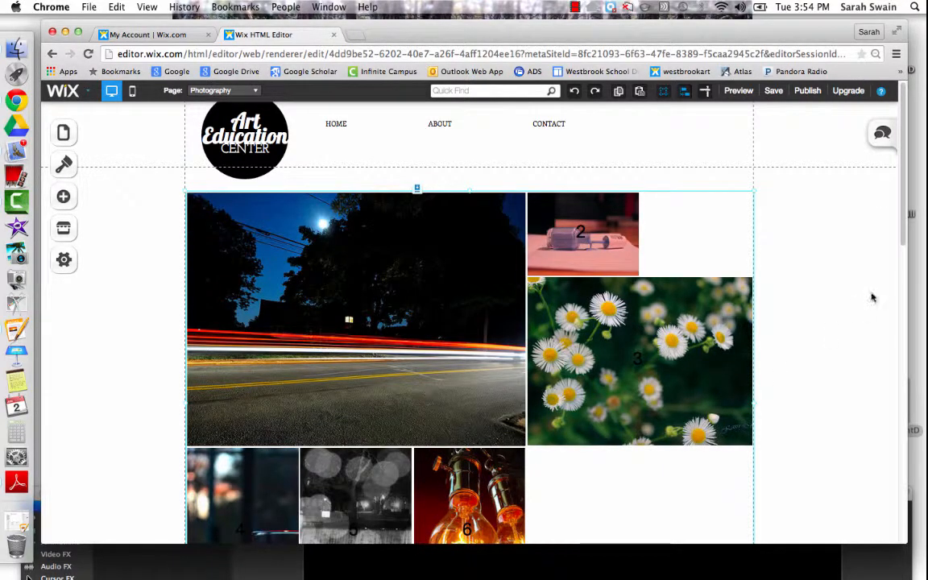
# - In the gallery organizer, drag the light-bulb photo (6) into the first slot
pyautogui.scroll(-4, 912, 293)
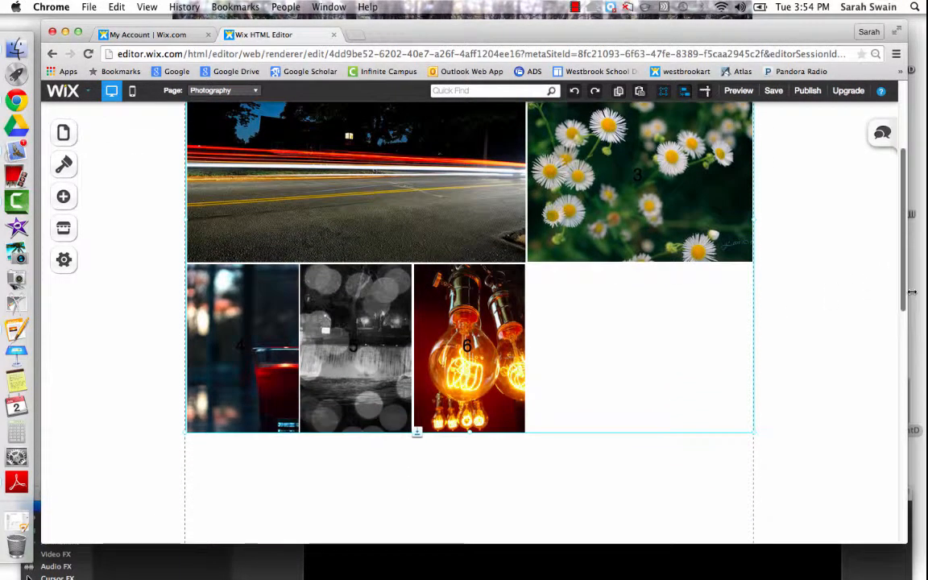
pyautogui.scroll(5, 902, 242)
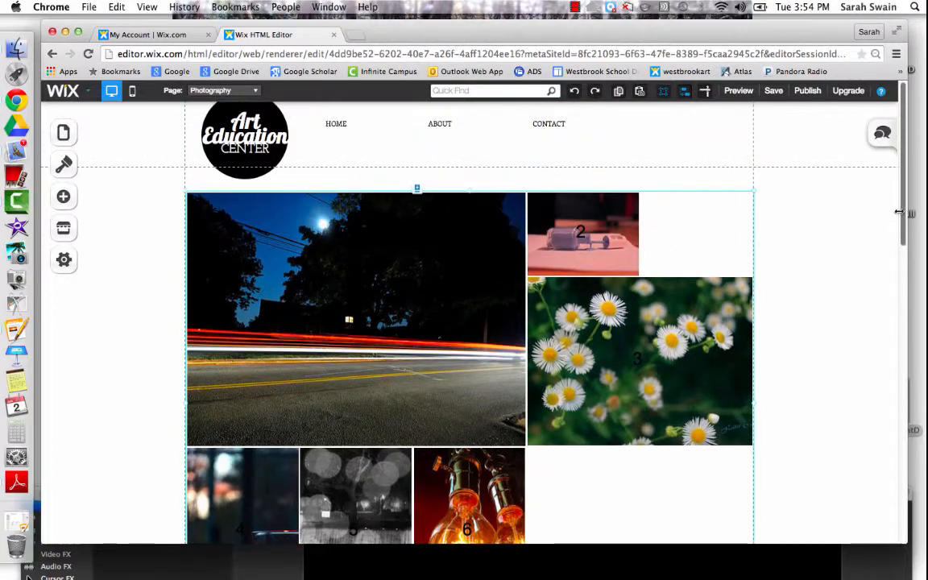
pyautogui.click(415, 191)
pyautogui.click(452, 213)
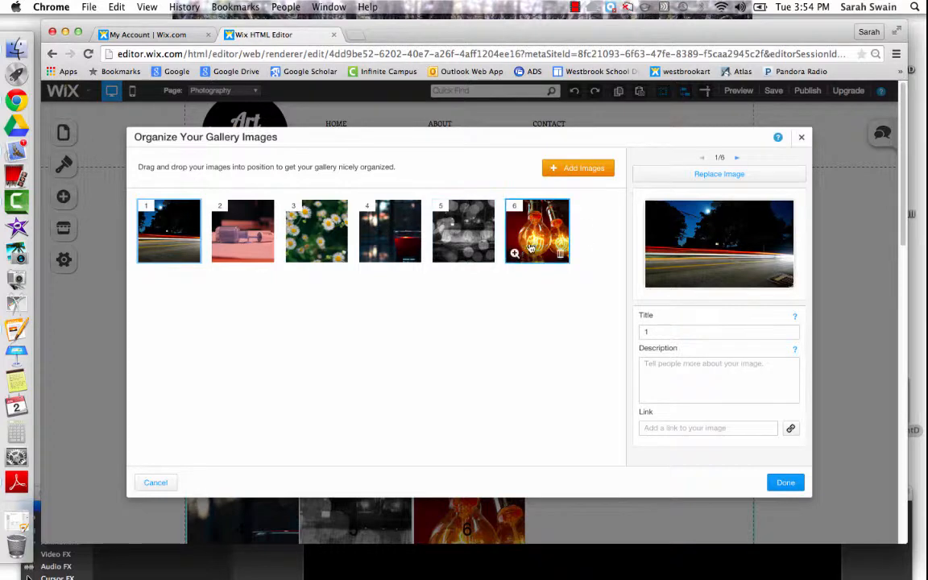
pyautogui.moveTo(526, 239); pyautogui.dragTo(161, 238)
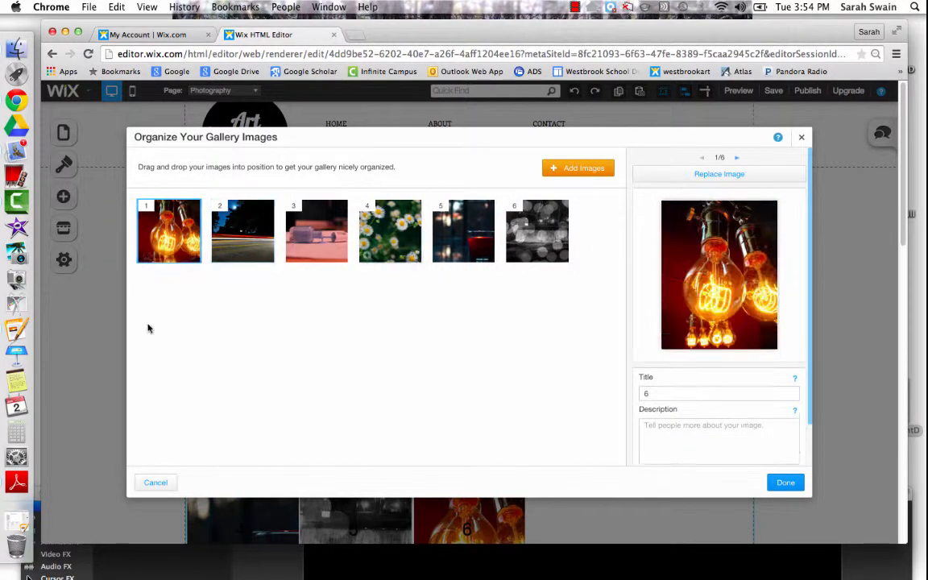
pyautogui.click(802, 141)
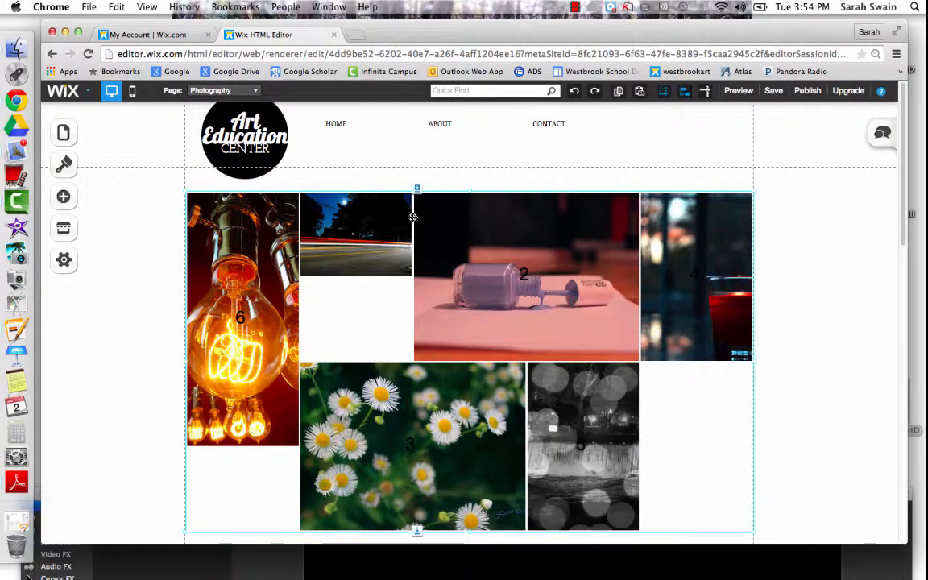
pyautogui.click(446, 196)
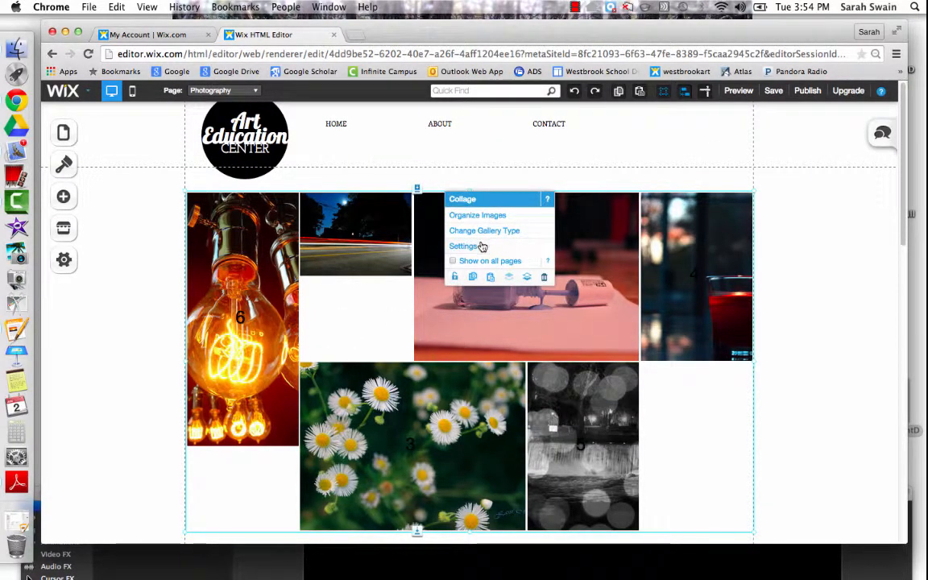
# - Set the collage gallery to 3 columns and randomize its layout
pyautogui.click(482, 247)
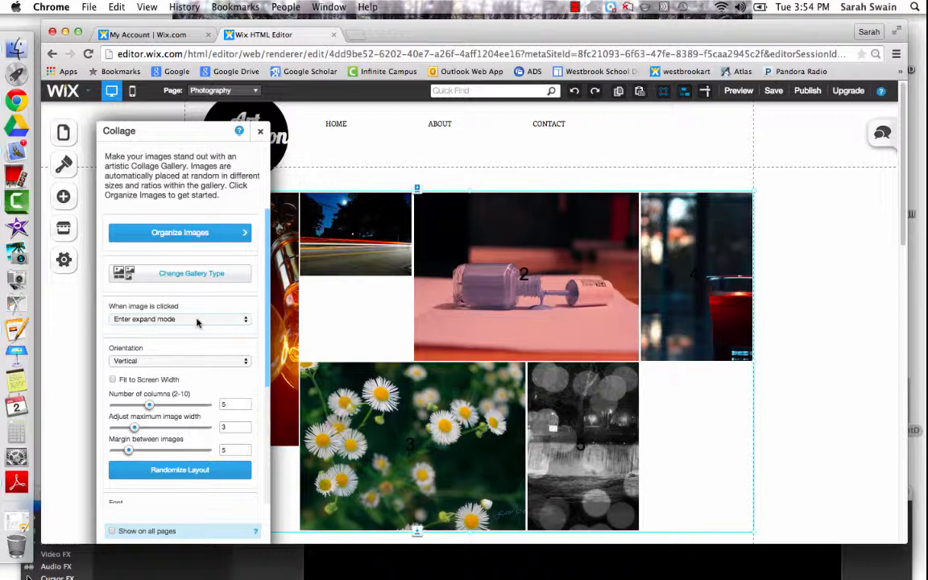
pyautogui.moveTo(150, 404); pyautogui.dragTo(121, 406)
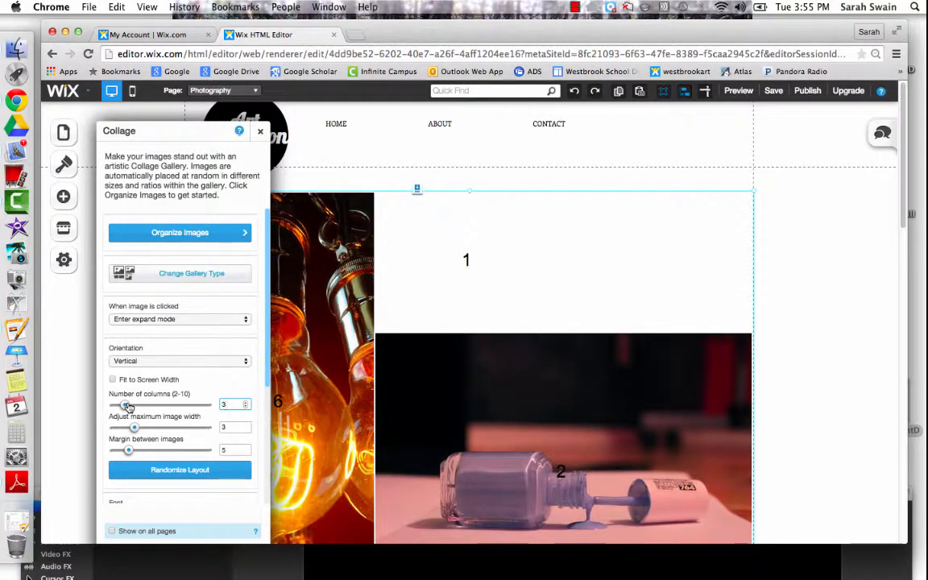
pyautogui.click(153, 475)
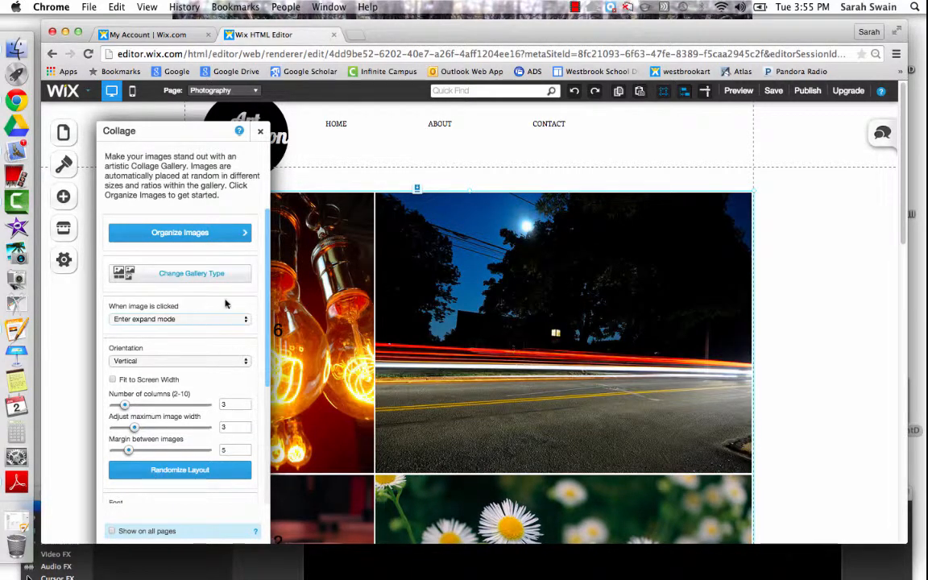
pyautogui.click(221, 274)
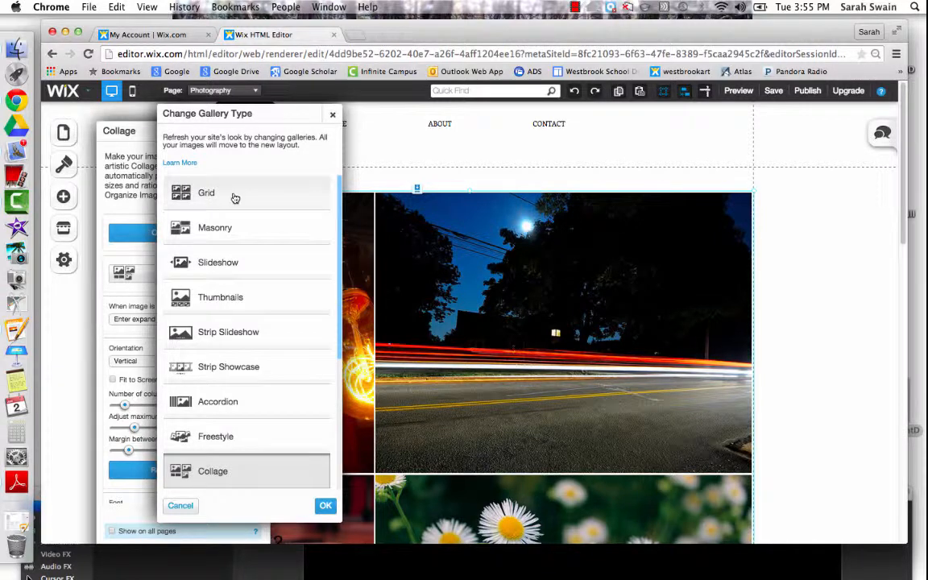
# - Switch the gallery type to Masonry and nudge the gallery slightly lower on the page
pyautogui.click(226, 229)
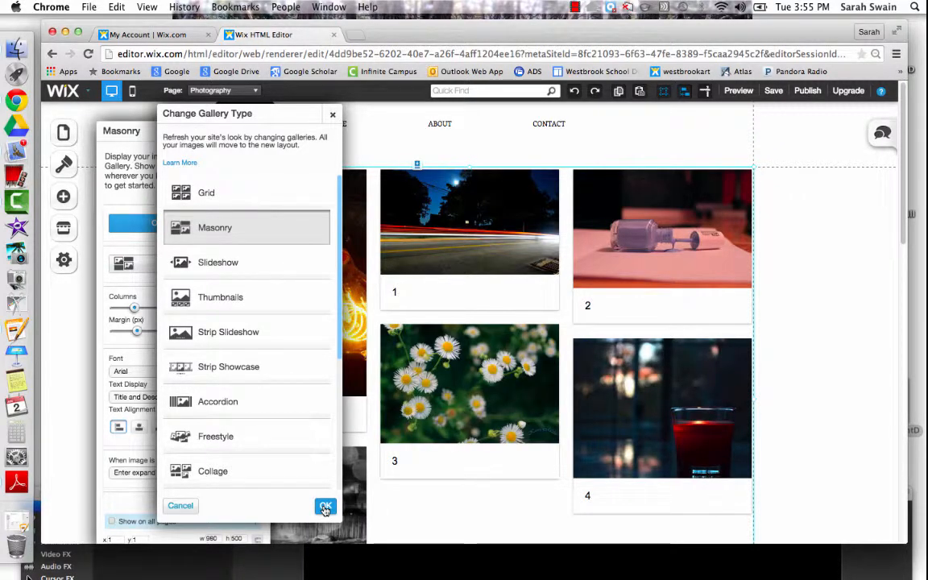
pyautogui.click(325, 508)
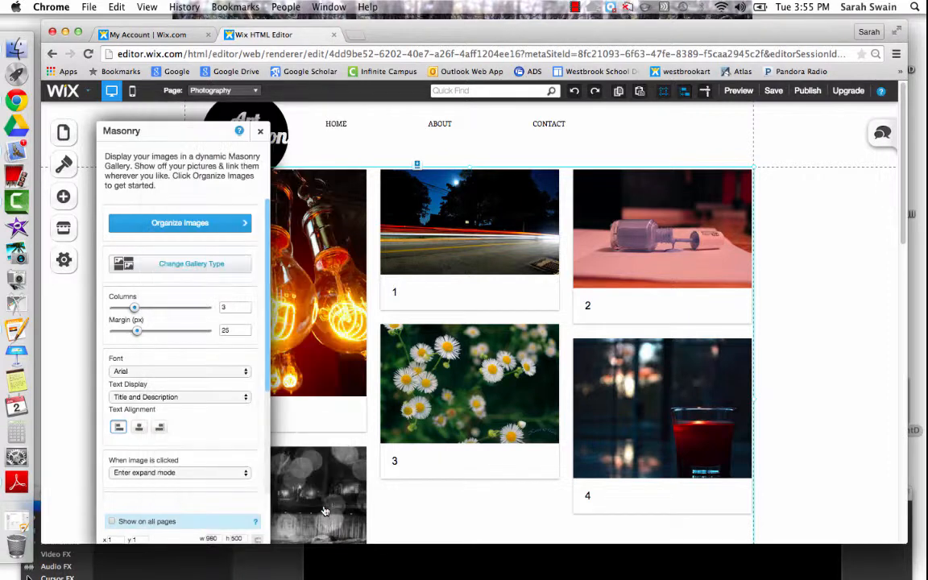
pyautogui.click(185, 222)
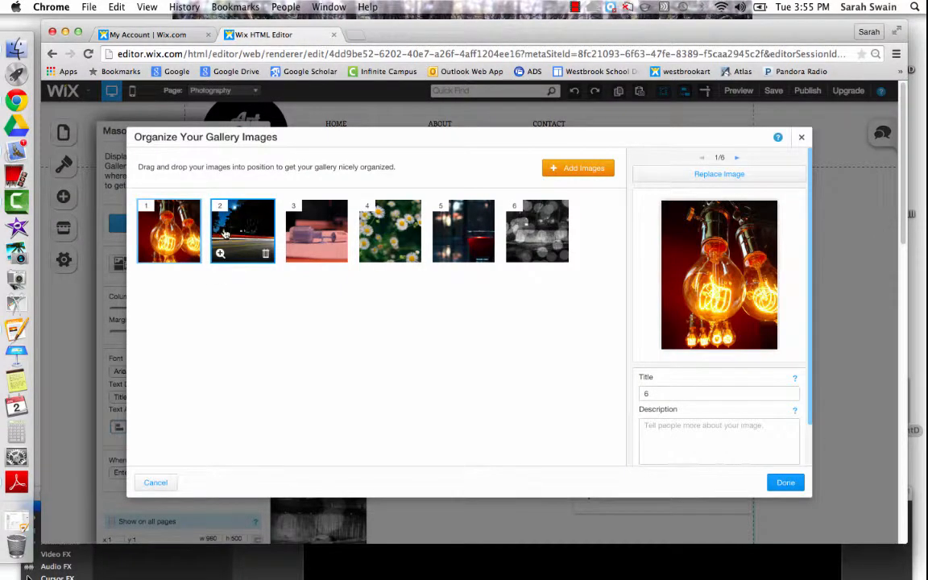
pyautogui.click(804, 140)
pyautogui.click(745, 403)
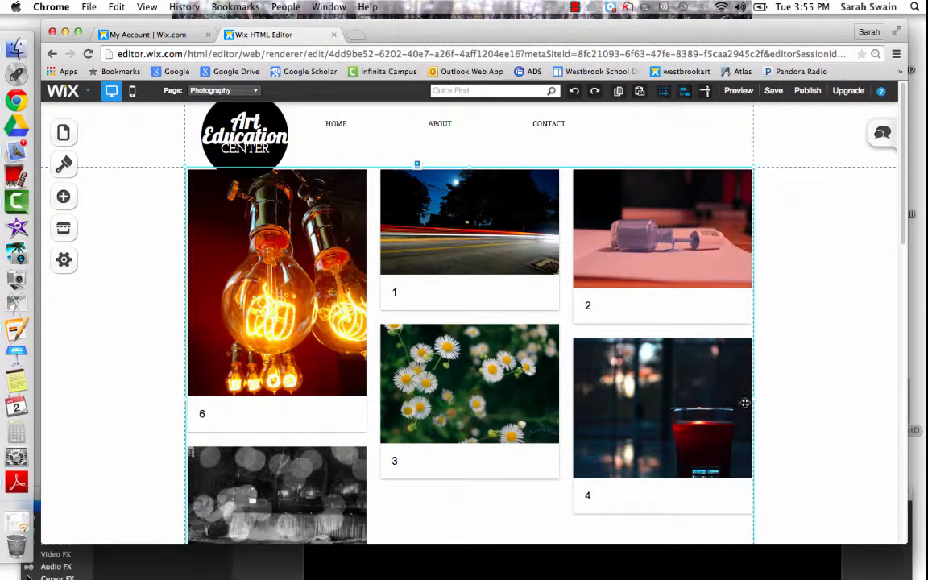
pyautogui.scroll(-8, 810, 129)
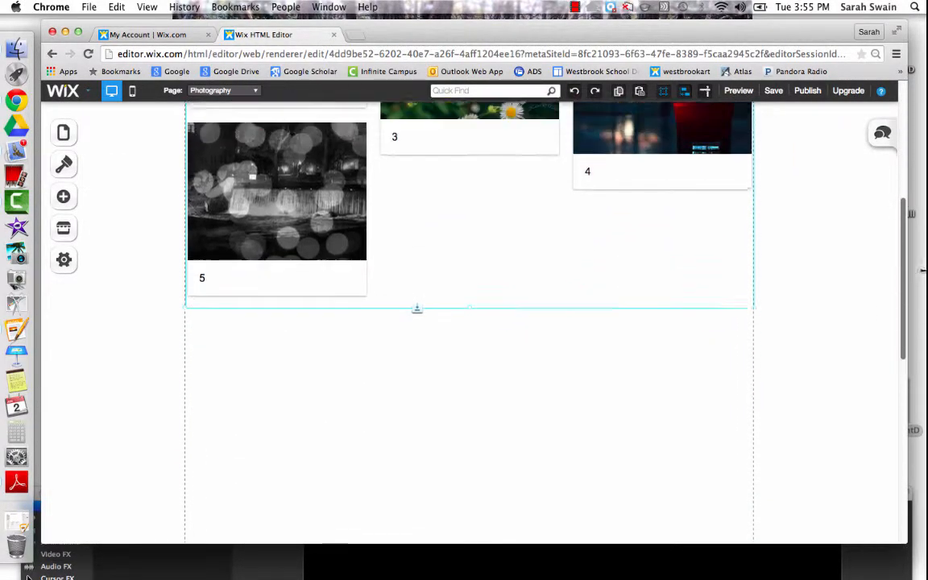
pyautogui.scroll(8, 813, 153)
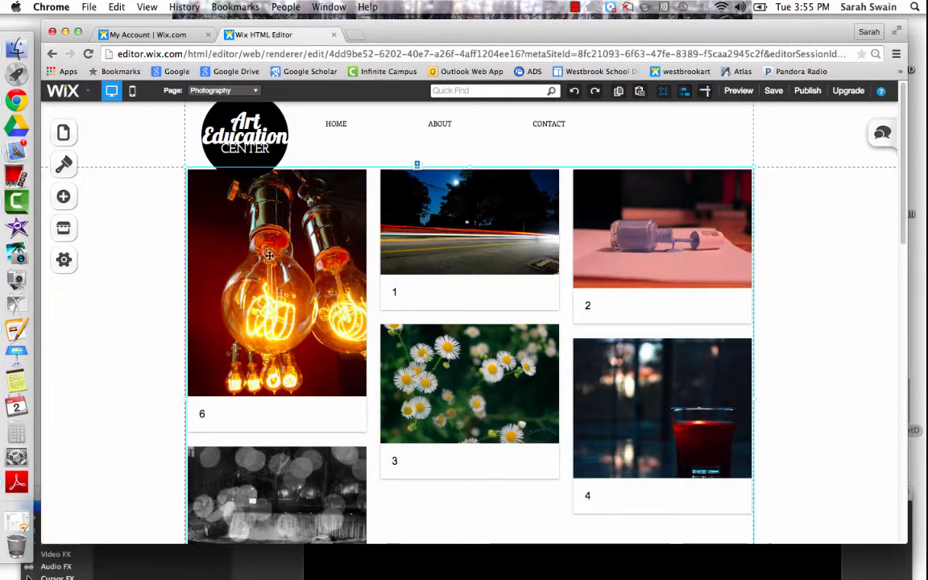
pyautogui.moveTo(269, 256); pyautogui.dragTo(269, 287)
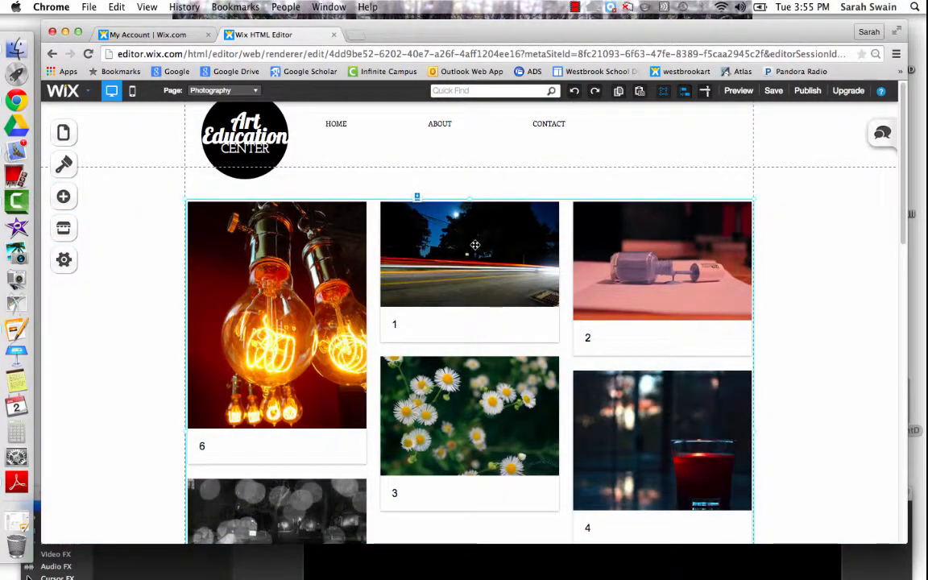
# - Save, preview the Masonry gallery with the light-bulb photo enlarged, then go to the Contact page
pyautogui.click(774, 92)
pyautogui.click(735, 93)
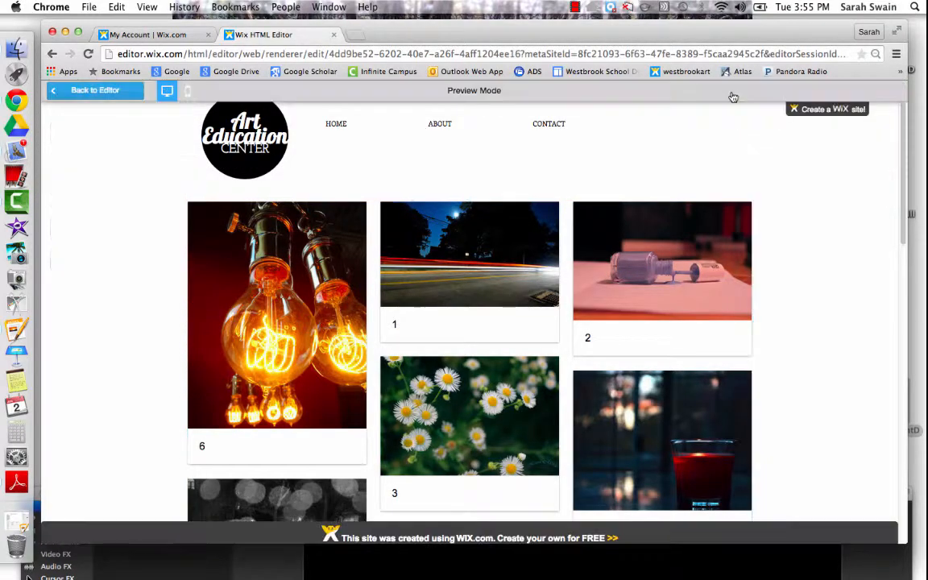
pyautogui.click(280, 320)
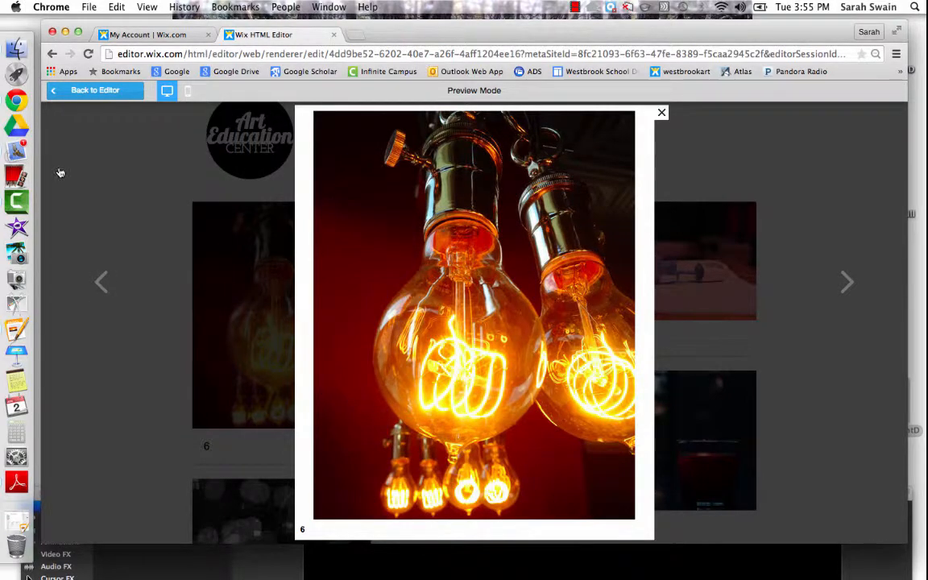
pyautogui.click(89, 91)
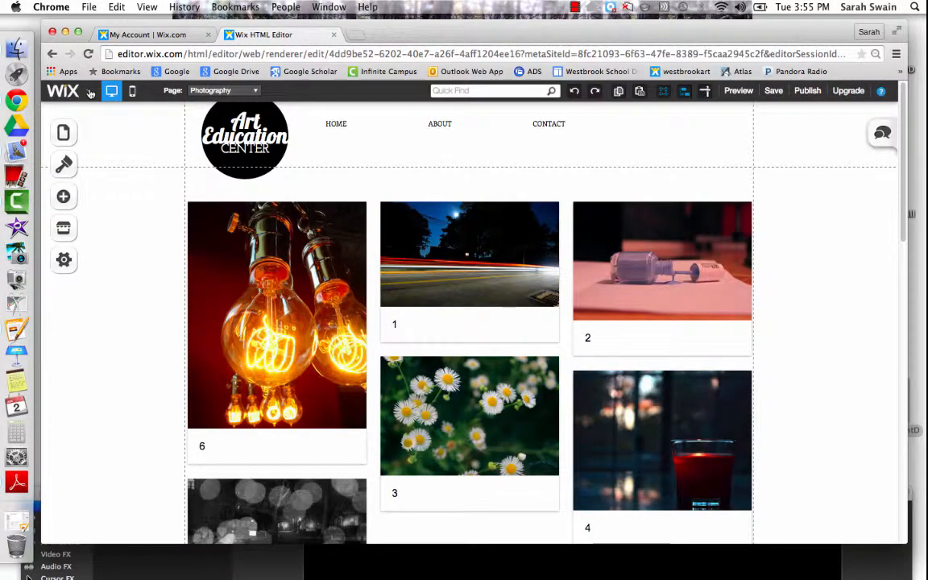
pyautogui.click(201, 91)
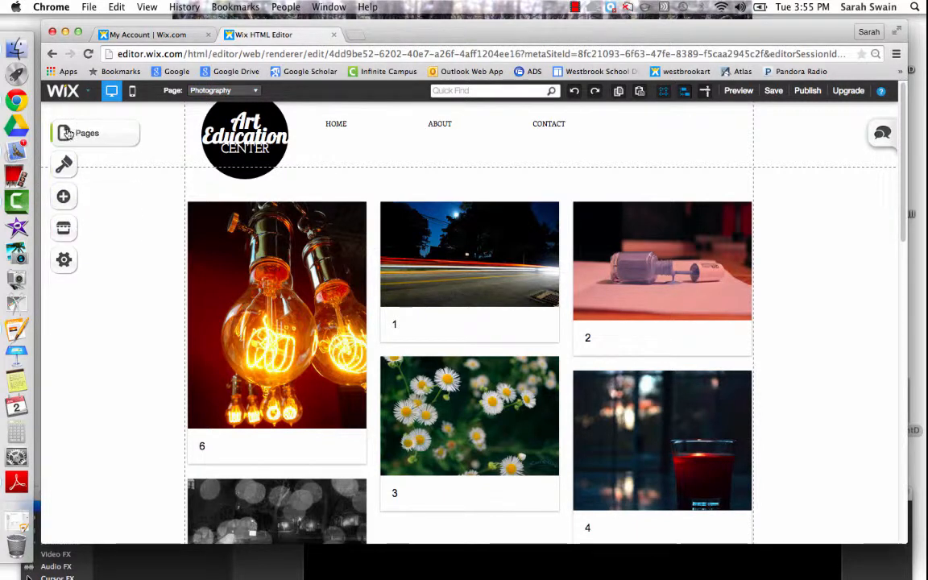
pyautogui.click(205, 90)
# - Switch to the CONTACT page and open the Wix App Market
pyautogui.click(213, 172)
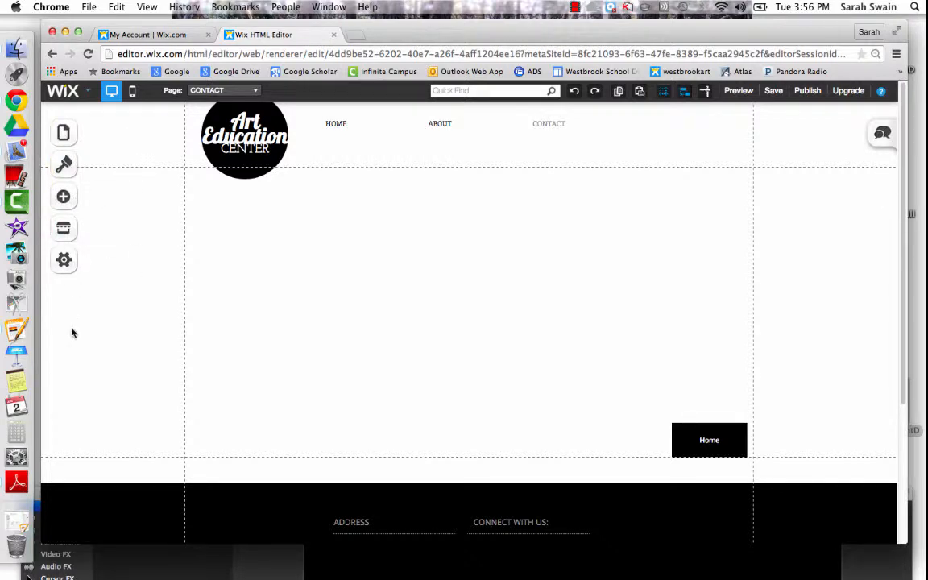
pyautogui.click(62, 229)
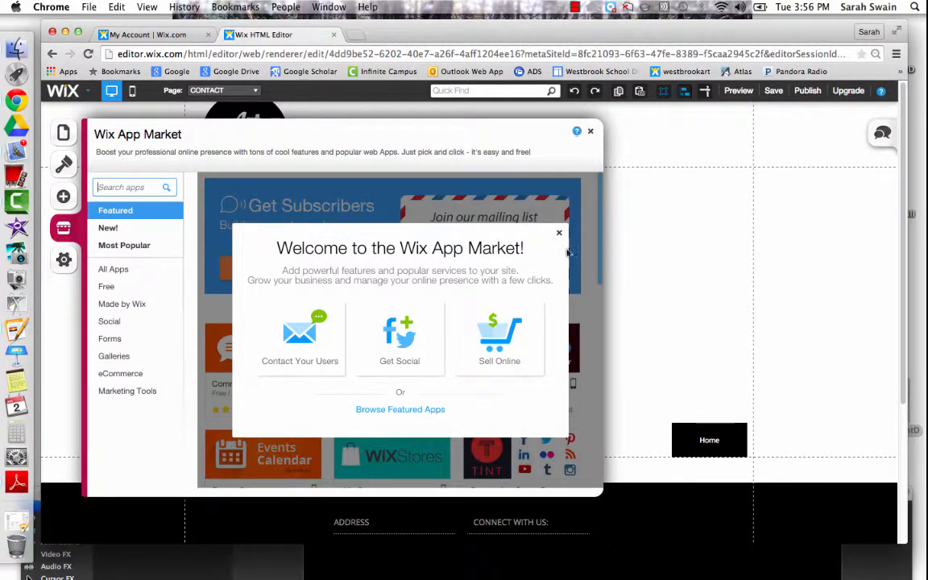
# - Filter the App Market to Free apps and add the Instagram Feed app to the Contact page
pyautogui.click(560, 235)
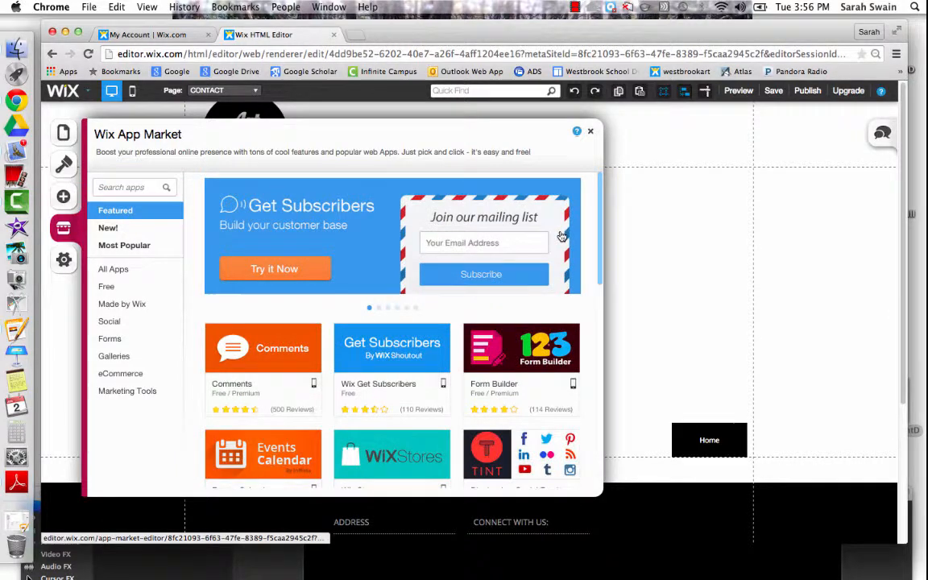
pyautogui.click(113, 288)
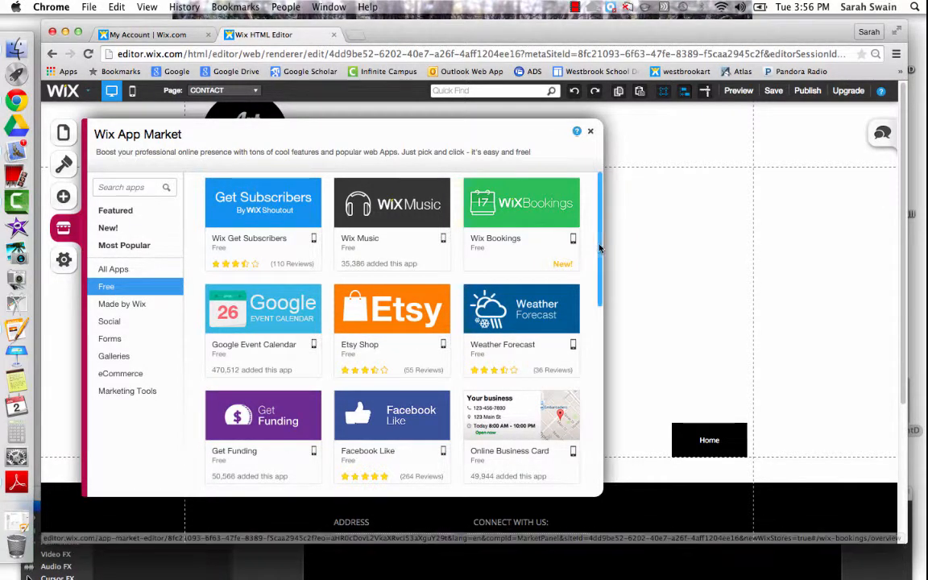
pyautogui.moveTo(500, 337)
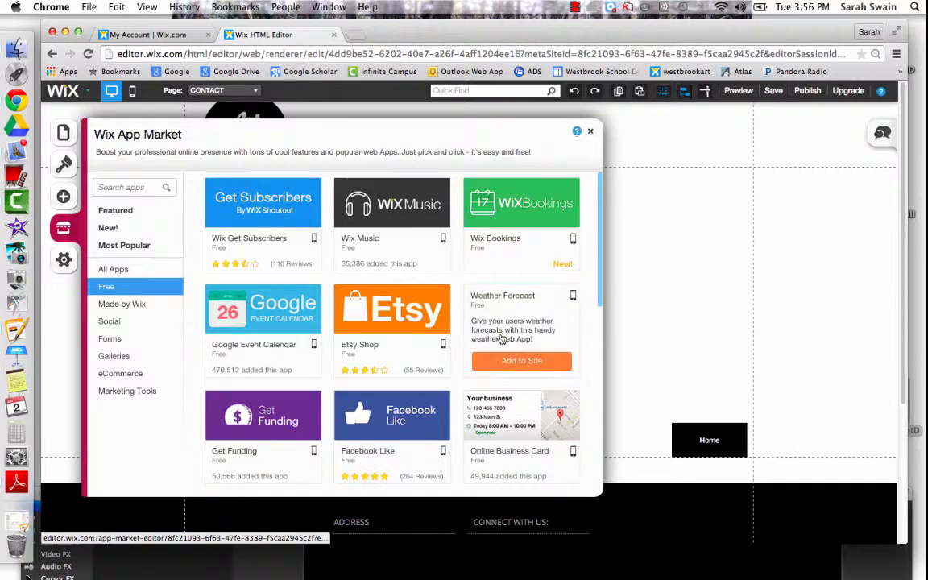
pyautogui.moveTo(415, 321)
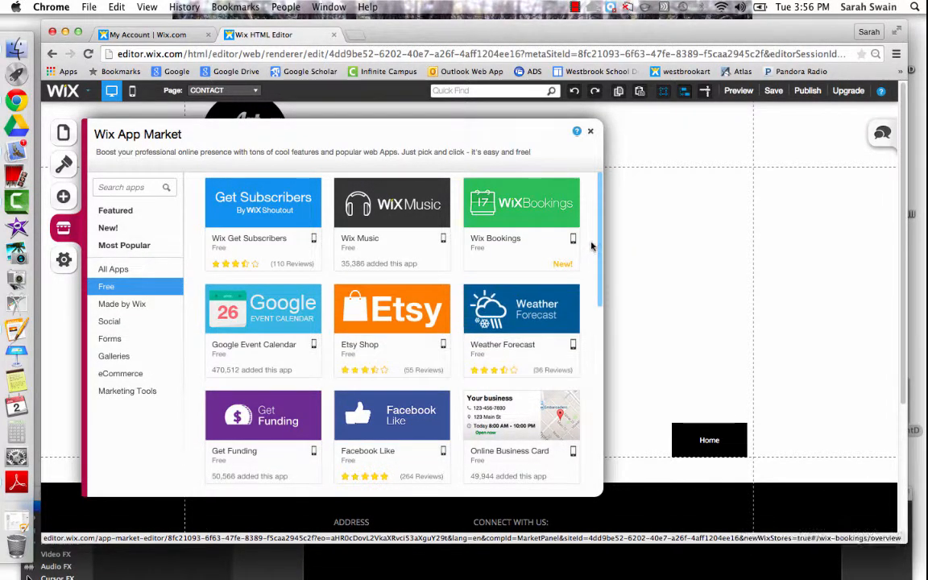
pyautogui.moveTo(598, 246); pyautogui.dragTo(601, 292)
pyautogui.moveTo(527, 319)
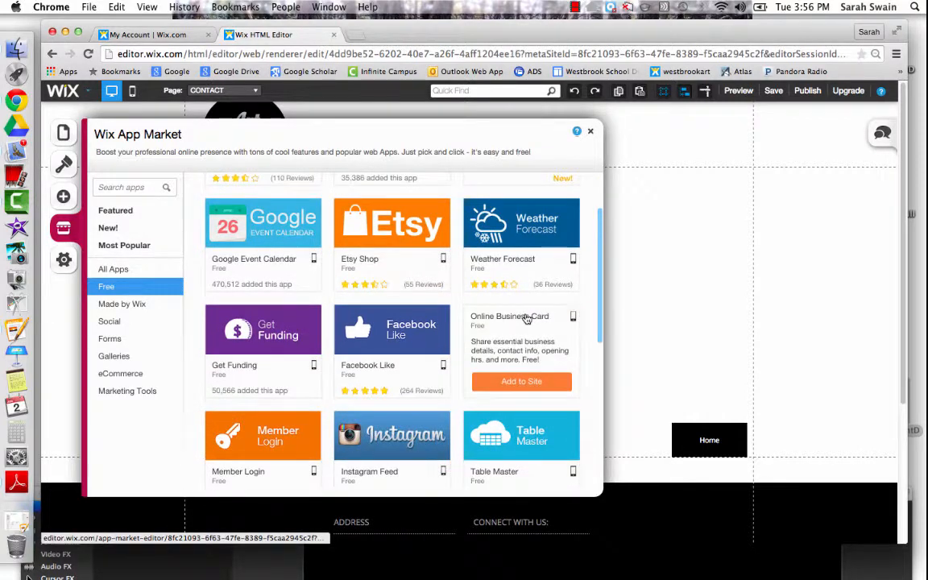
pyautogui.moveTo(395, 452)
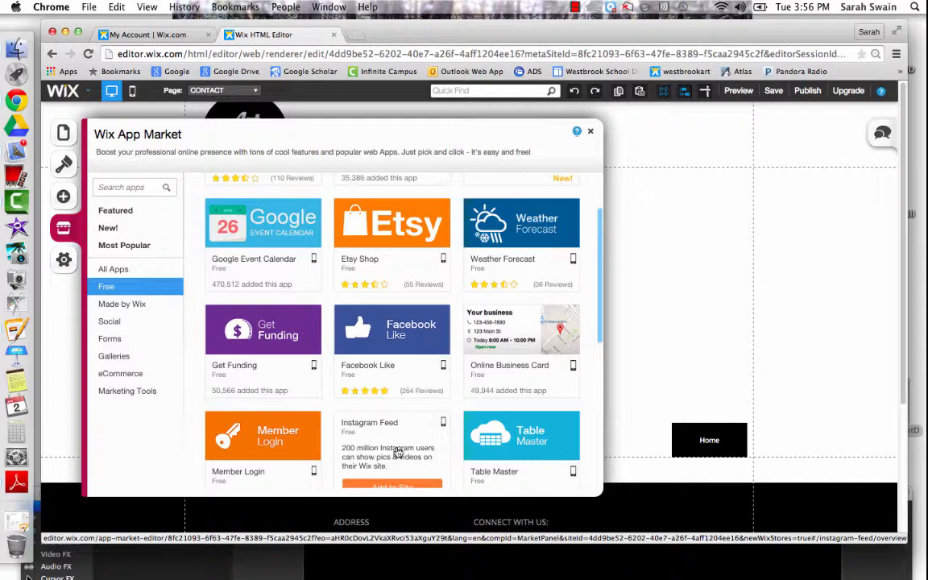
pyautogui.click(398, 453)
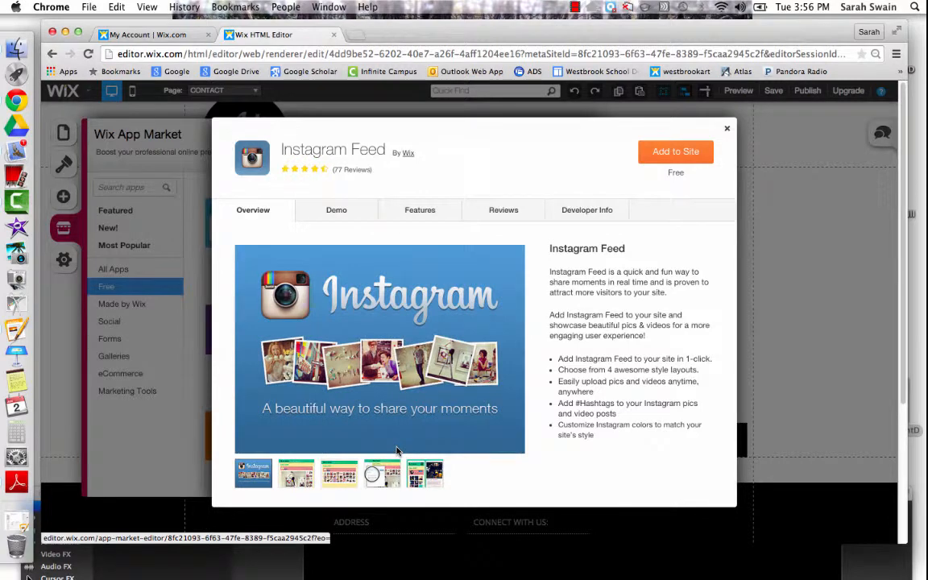
pyautogui.click(668, 151)
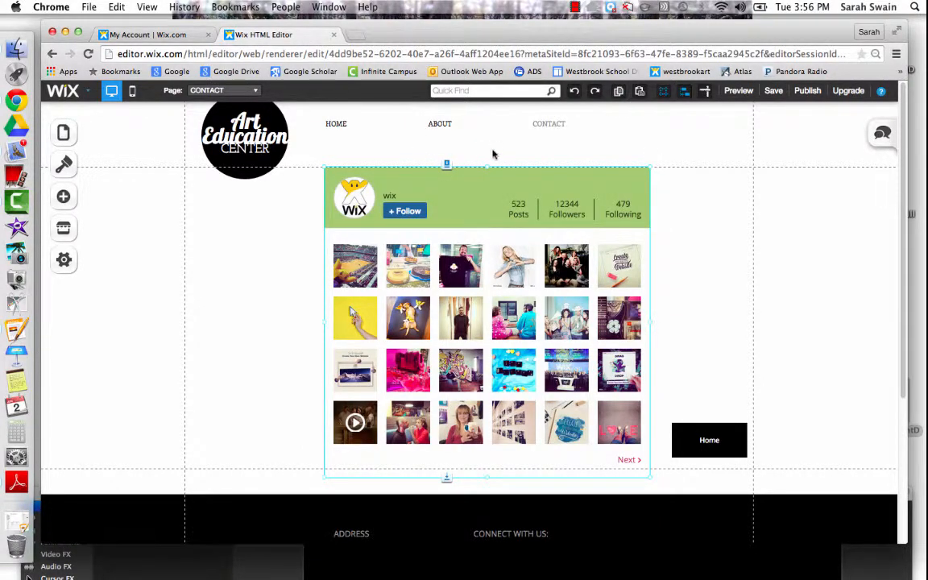
# - Select the Instagram feed widget and open its full App Settings
pyautogui.click(447, 164)
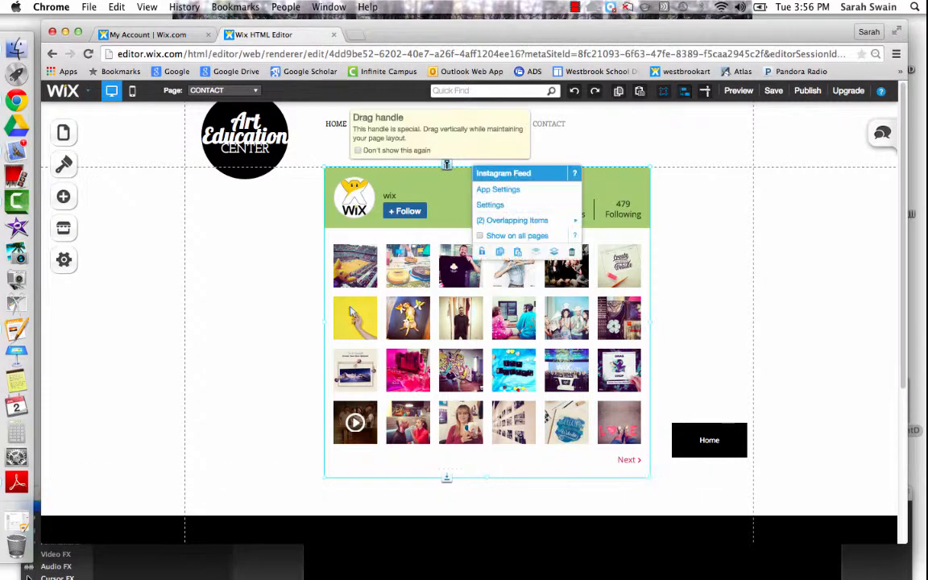
pyautogui.click(489, 205)
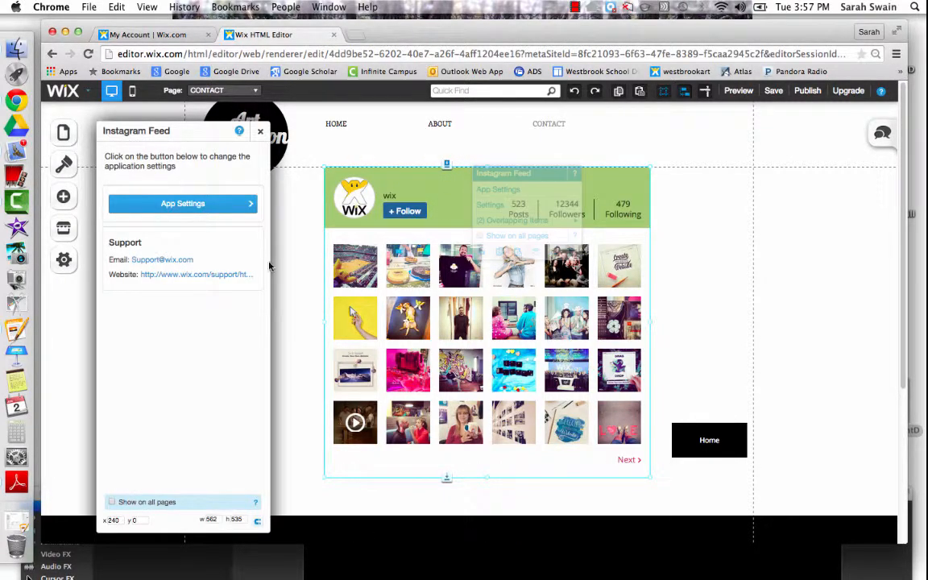
pyautogui.click(203, 206)
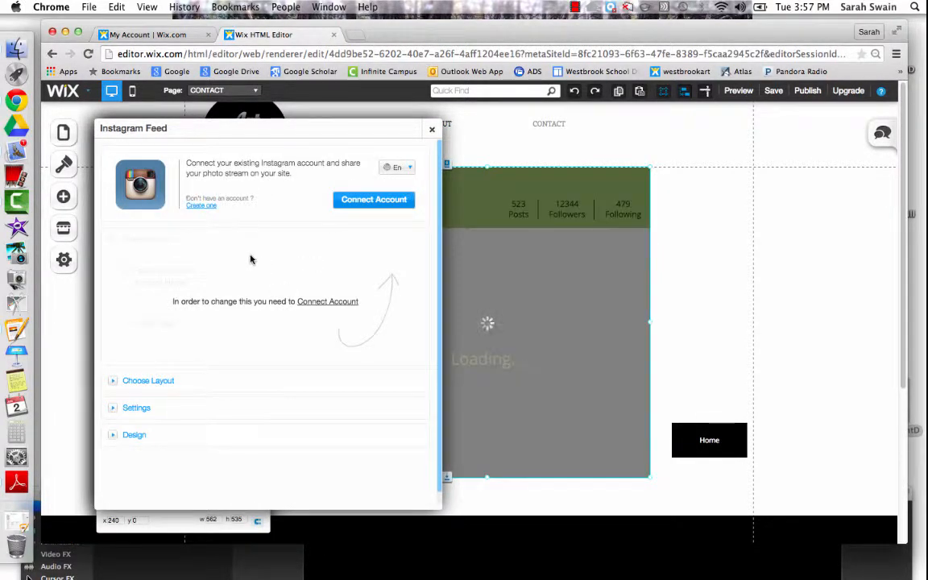
# - Log in with the school's Instagram username and authorize the feed to use the account
pyautogui.click(374, 198)
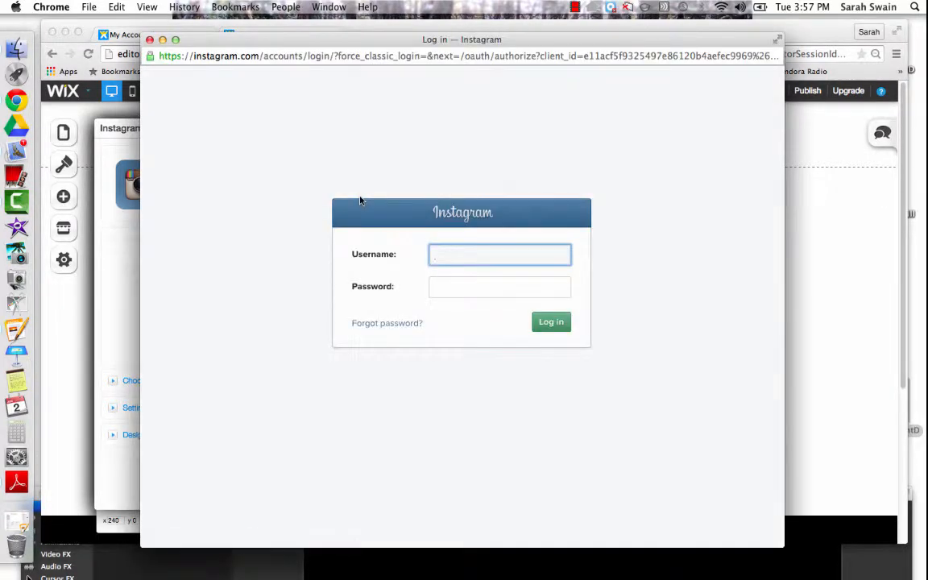
pyautogui.write('teche')
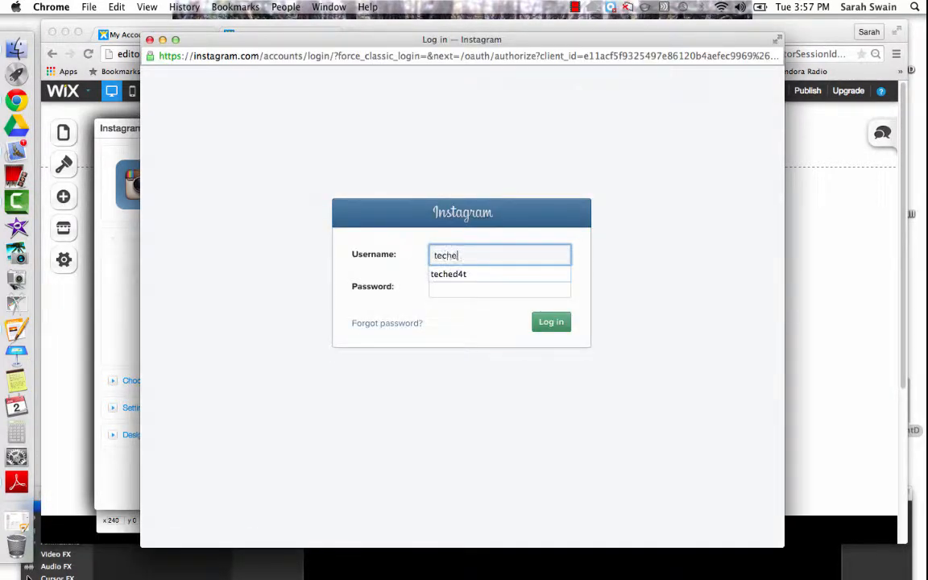
pyautogui.write('d4t')
pyautogui.click(448, 275)
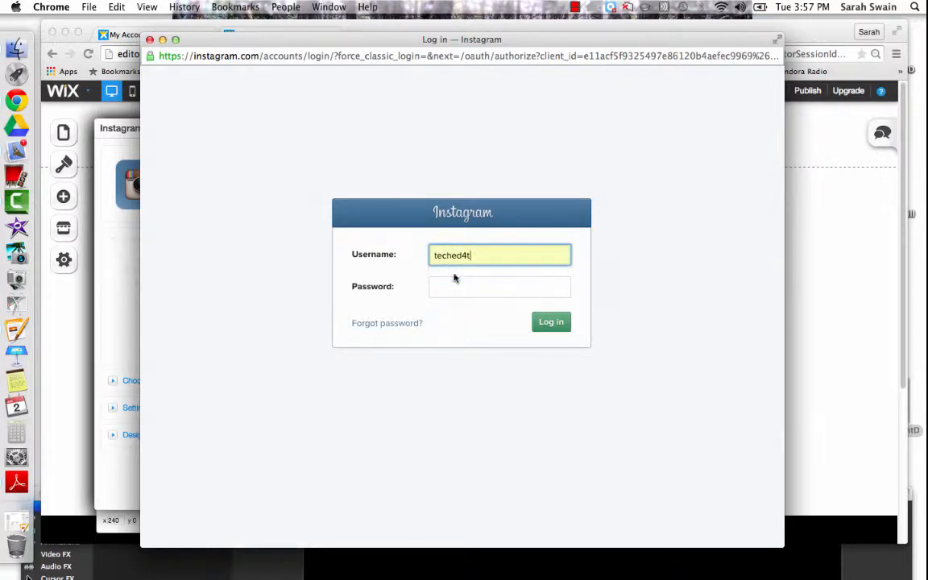
pyautogui.click(453, 290)
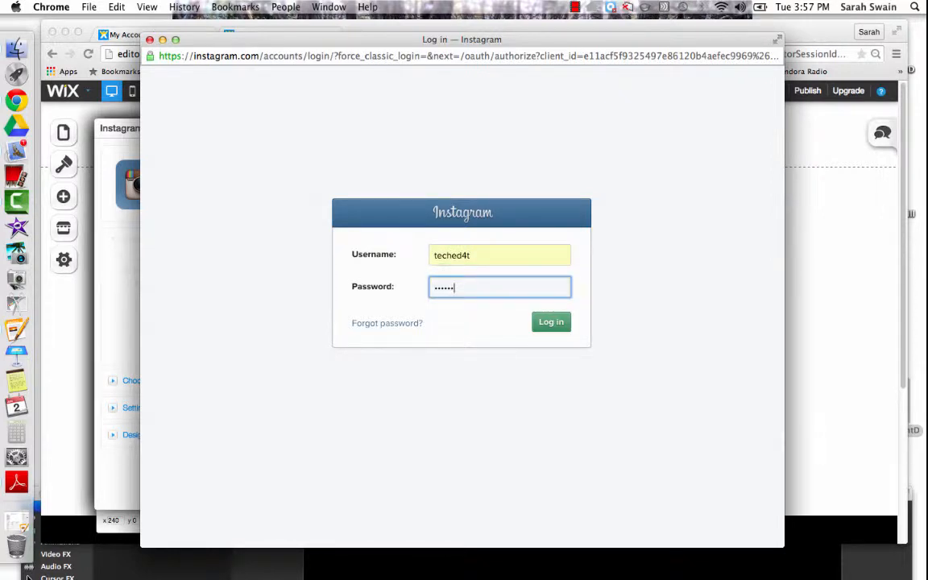
pyautogui.click(551, 322)
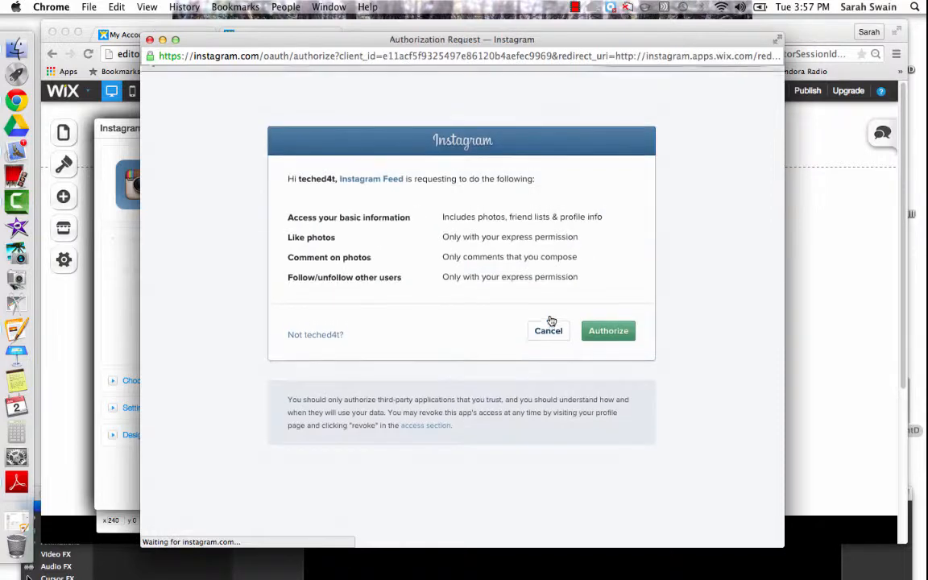
pyautogui.click(621, 344)
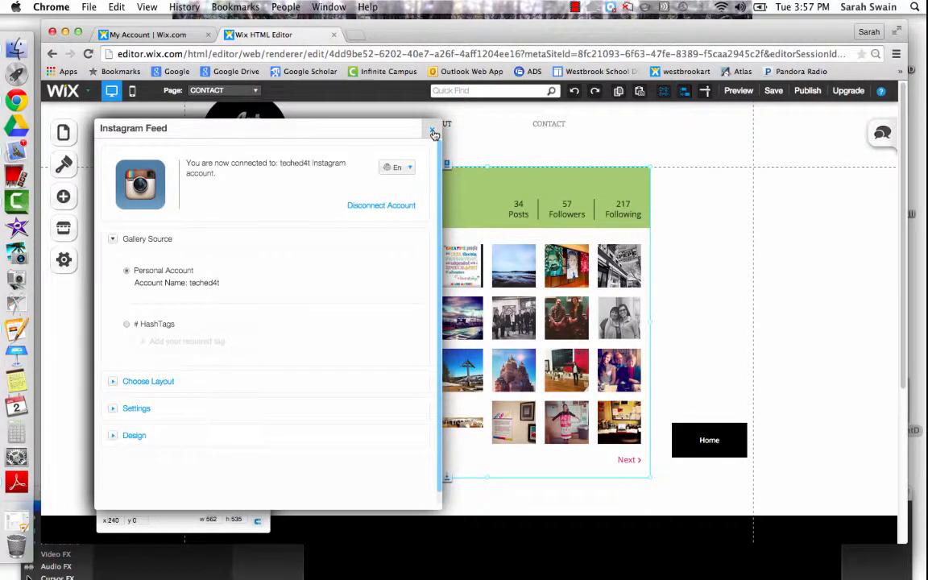
# - Move the Instagram feed to the page's right side and the Home button down beneath it
pyautogui.click(433, 132)
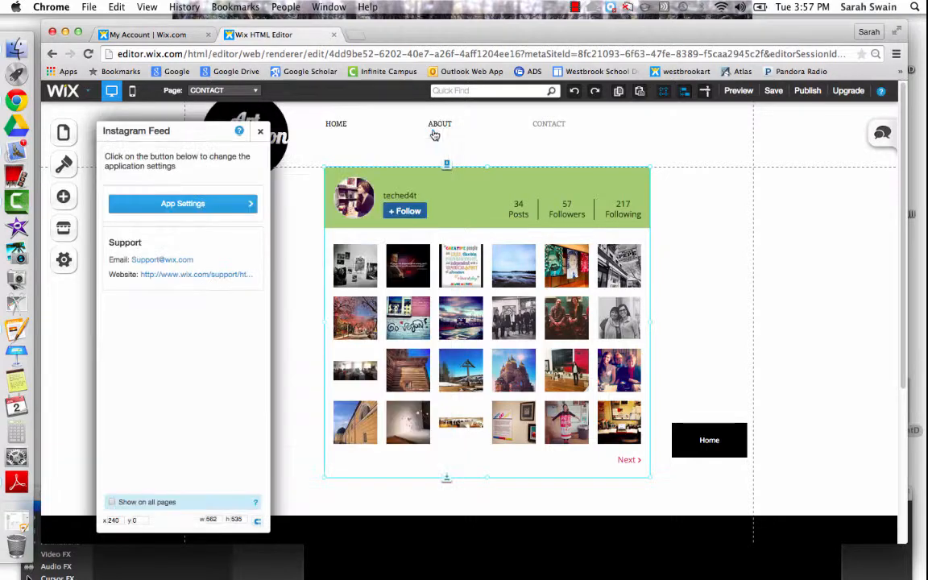
pyautogui.click(262, 133)
pyautogui.moveTo(456, 201); pyautogui.dragTo(327, 225)
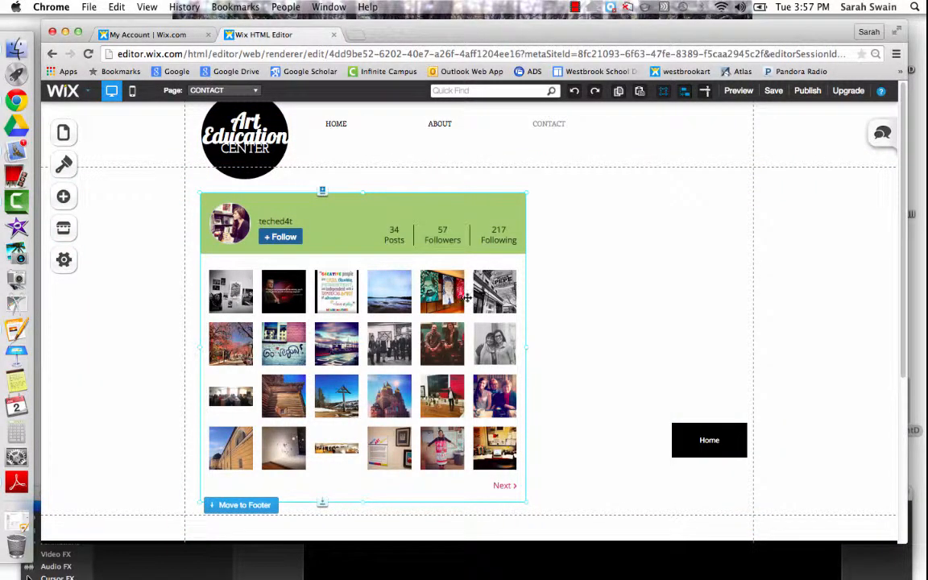
pyautogui.moveTo(733, 446); pyautogui.dragTo(727, 525)
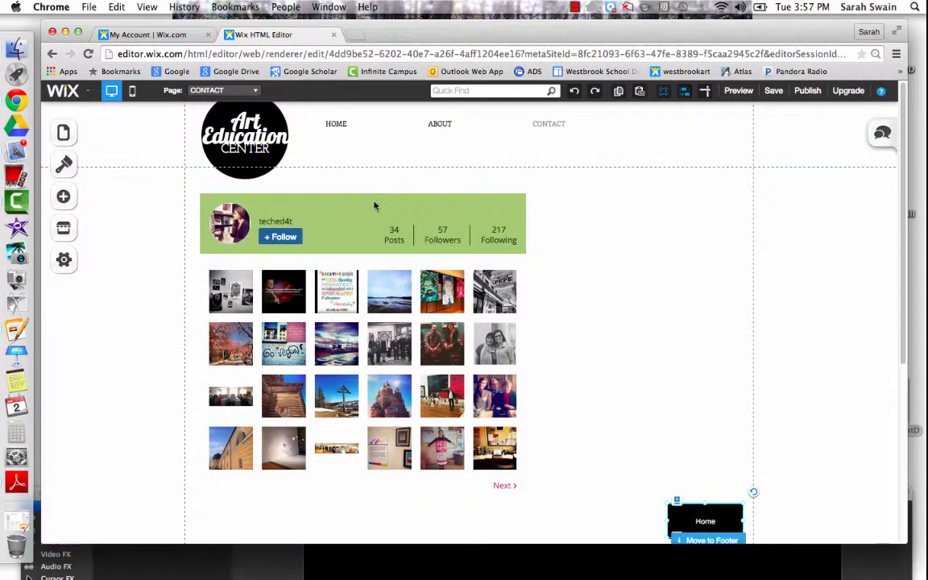
pyautogui.moveTo(375, 204); pyautogui.dragTo(500, 192)
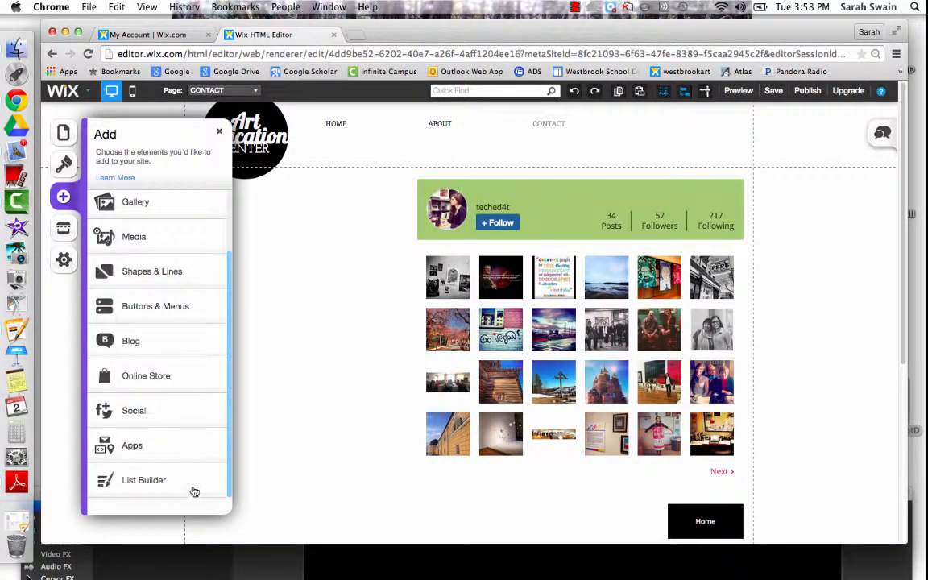
pyautogui.click(178, 413)
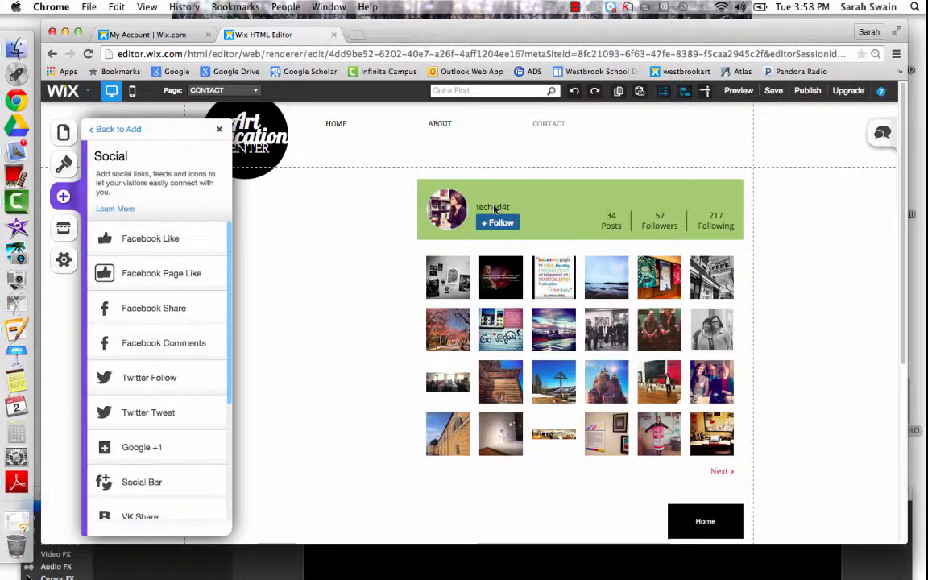
pyautogui.click(219, 128)
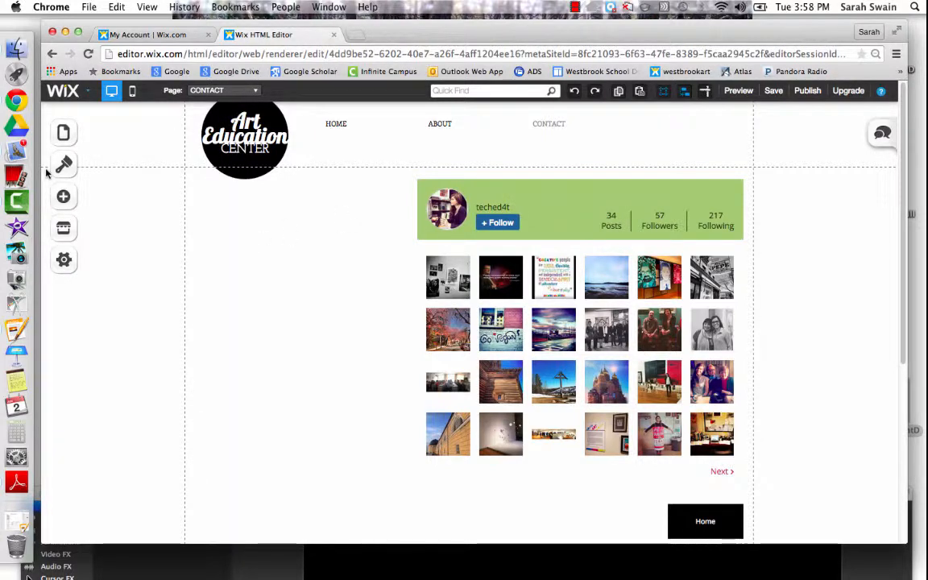
# - Save the site, preview the Contact page, then return to editing the HOME page
pyautogui.click(775, 94)
pyautogui.click(740, 93)
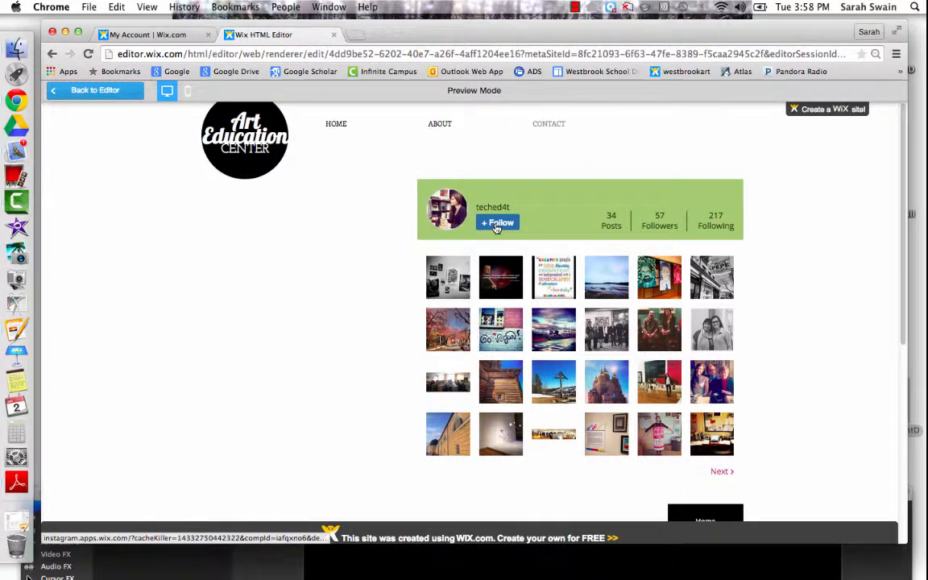
pyautogui.click(93, 94)
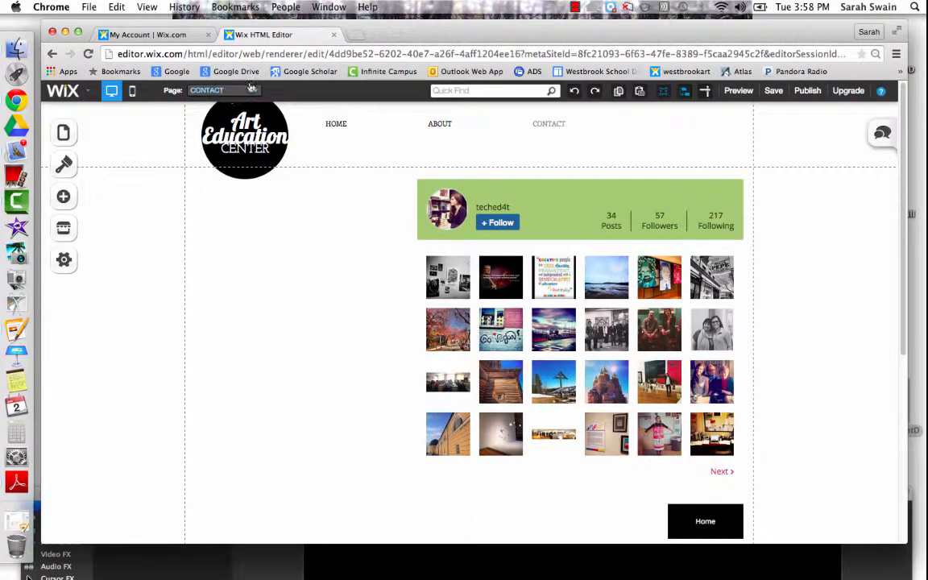
pyautogui.click(216, 92)
pyautogui.click(208, 108)
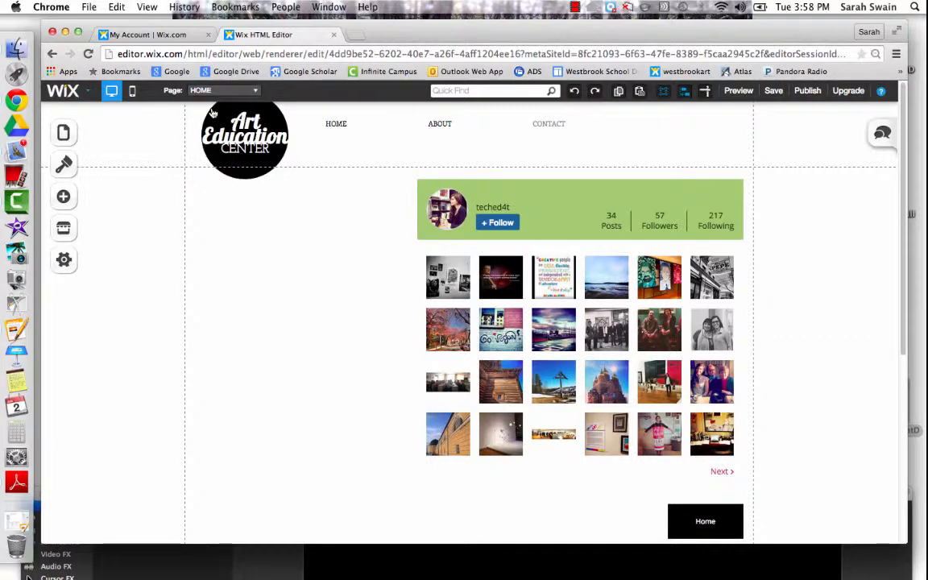